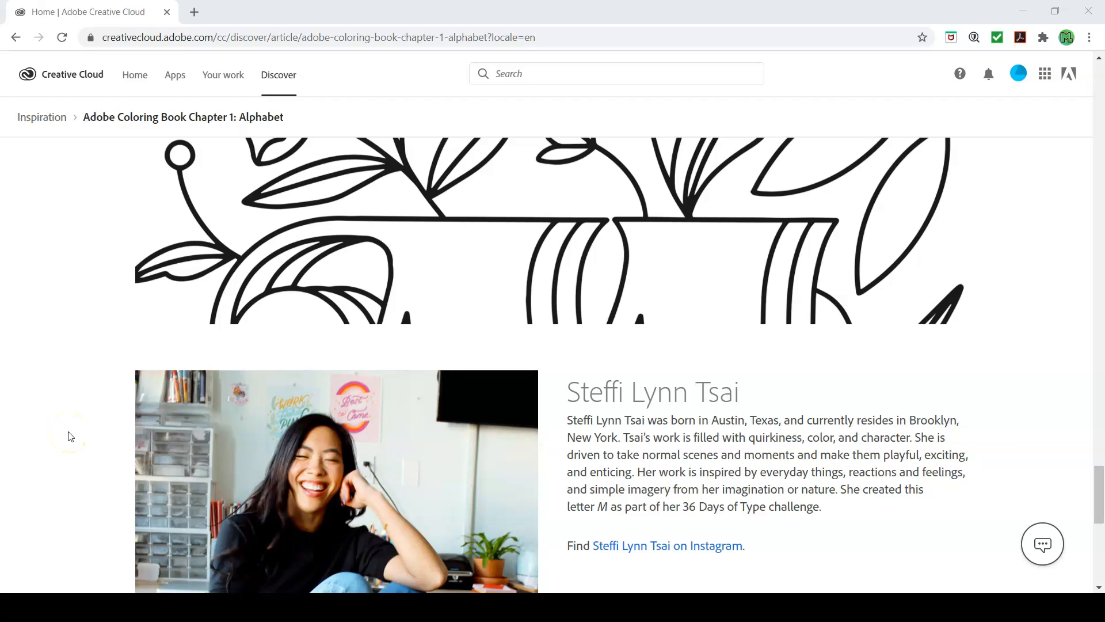
left_click(79, 407)
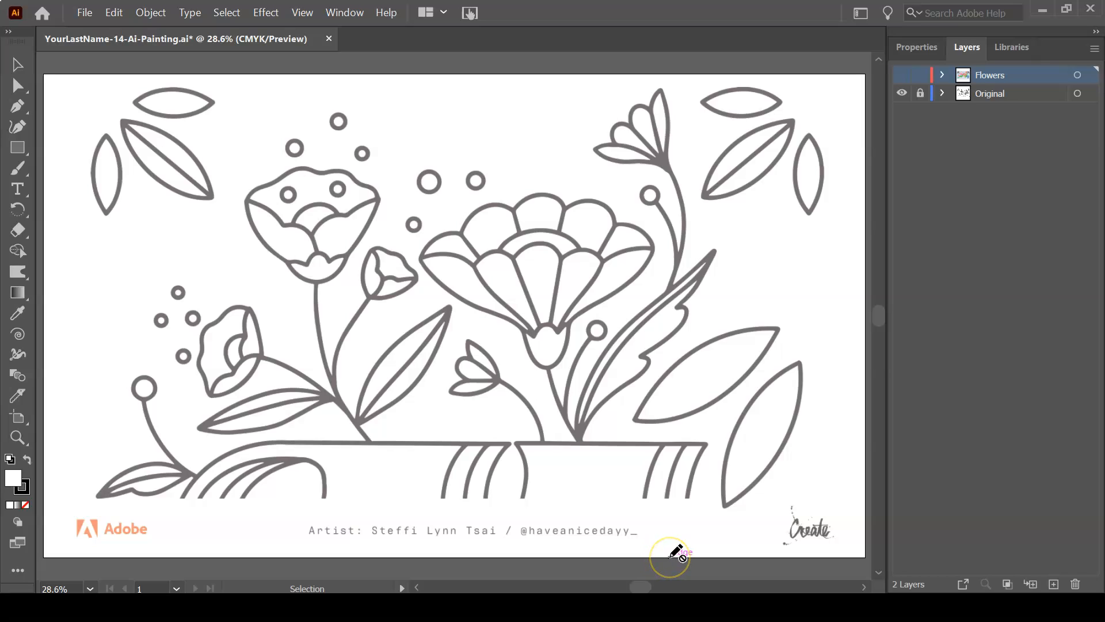
Examine the sample painting by toggling the Flowers layer's visibility and switching between outline and preview display
left_click(901, 76)
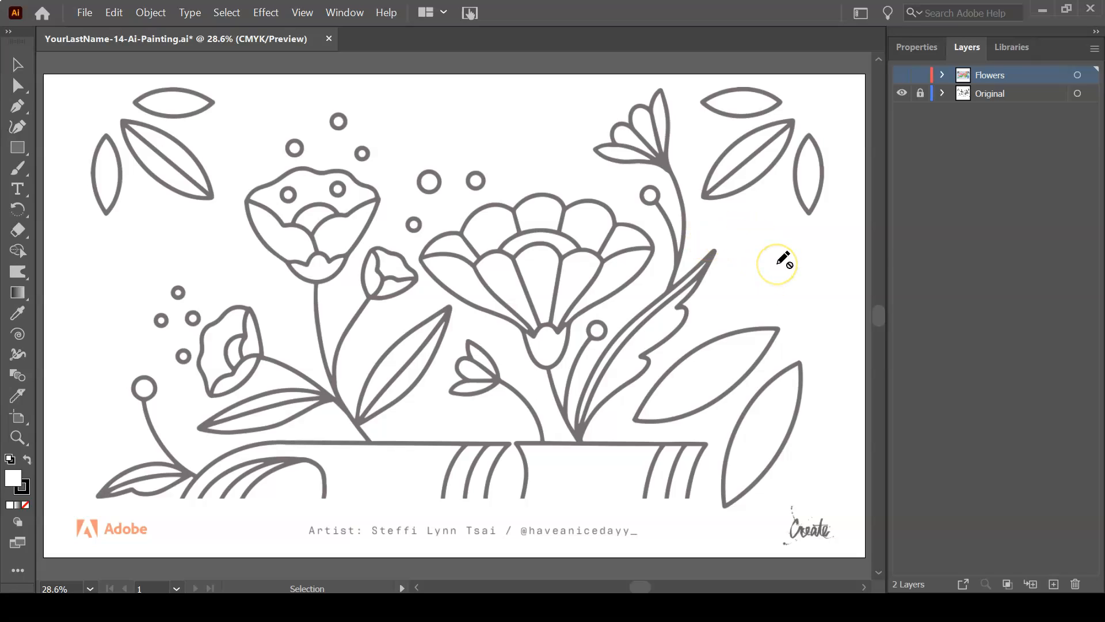
key("ctrl+y")
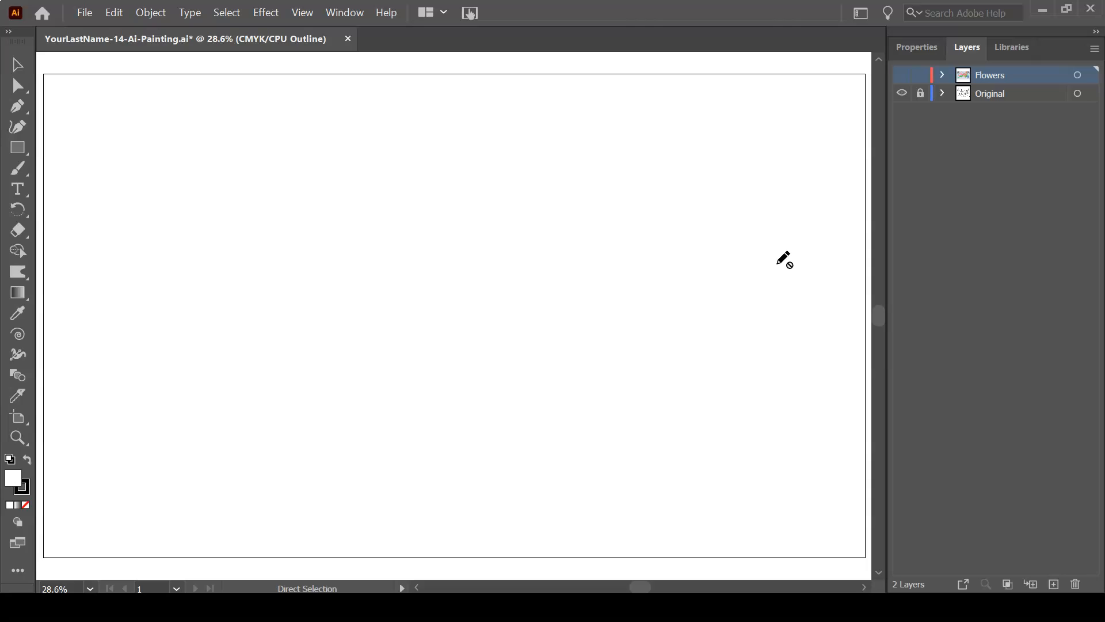
key("ctrl+y")
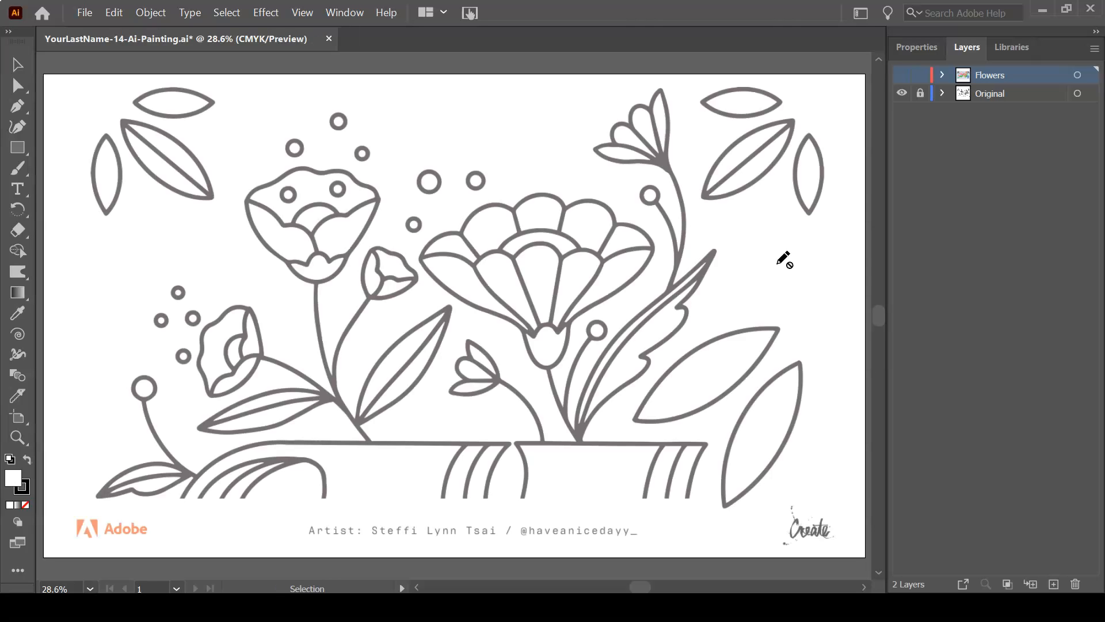
left_click(899, 76)
left_click(836, 377)
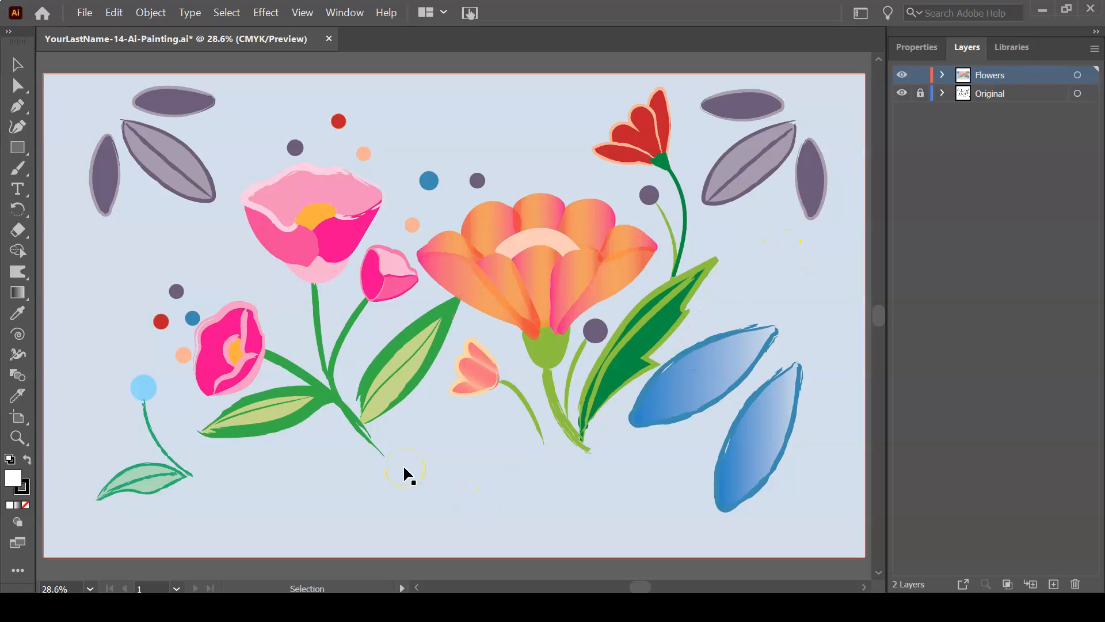
key("ctrl+y")
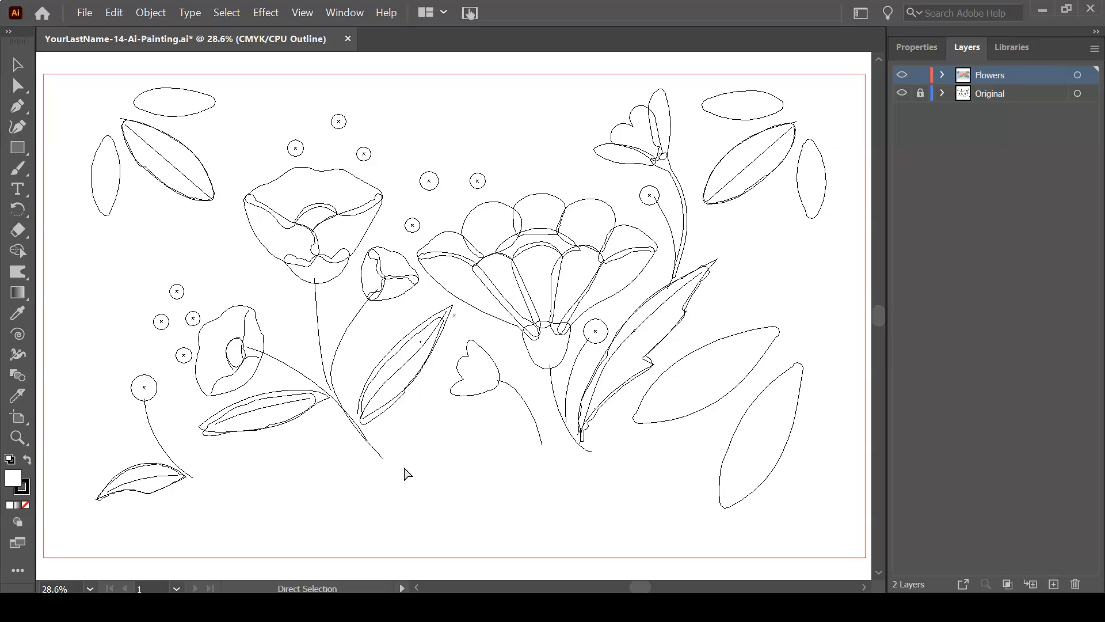
key("ctrl+y")
left_click(493, 478)
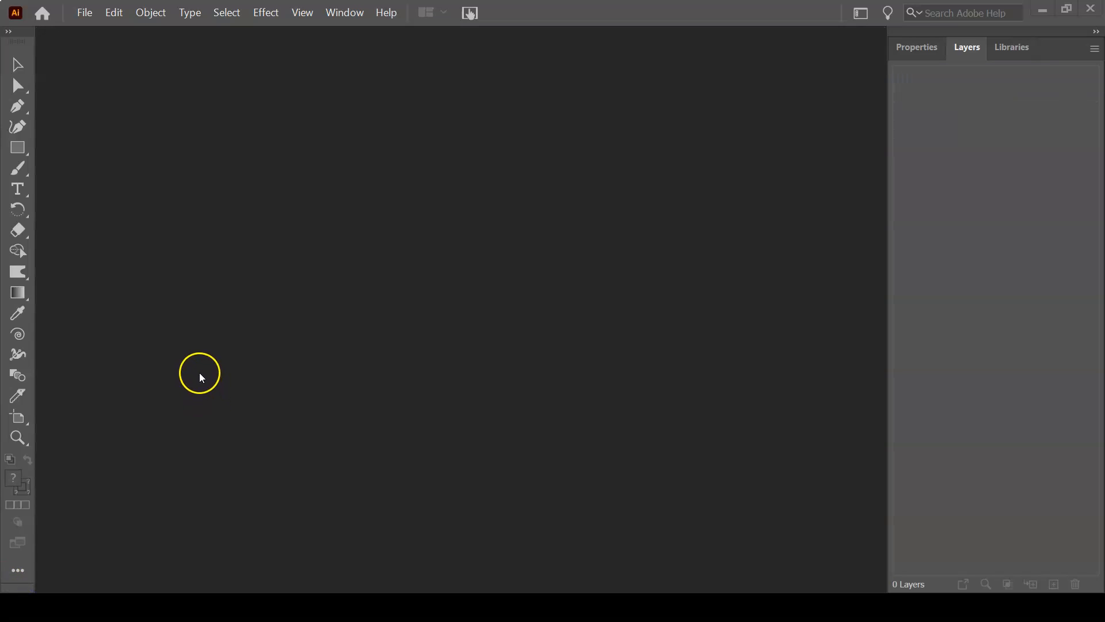
Create a new document measured in pixels, 2550 px wide and 1500 px high
left_click(85, 14)
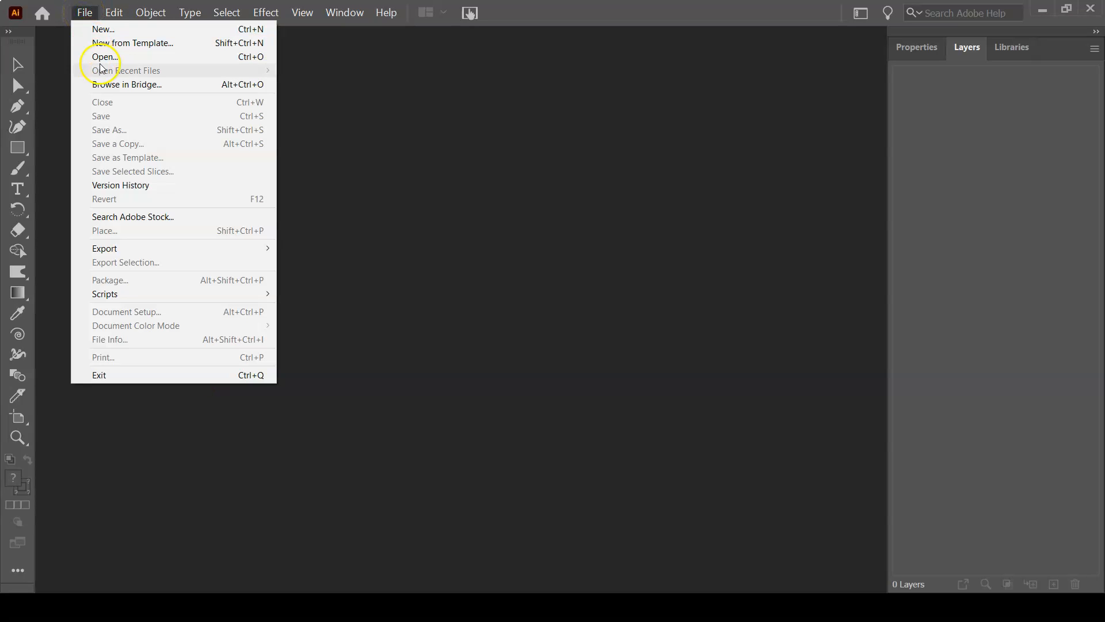
left_click(104, 30)
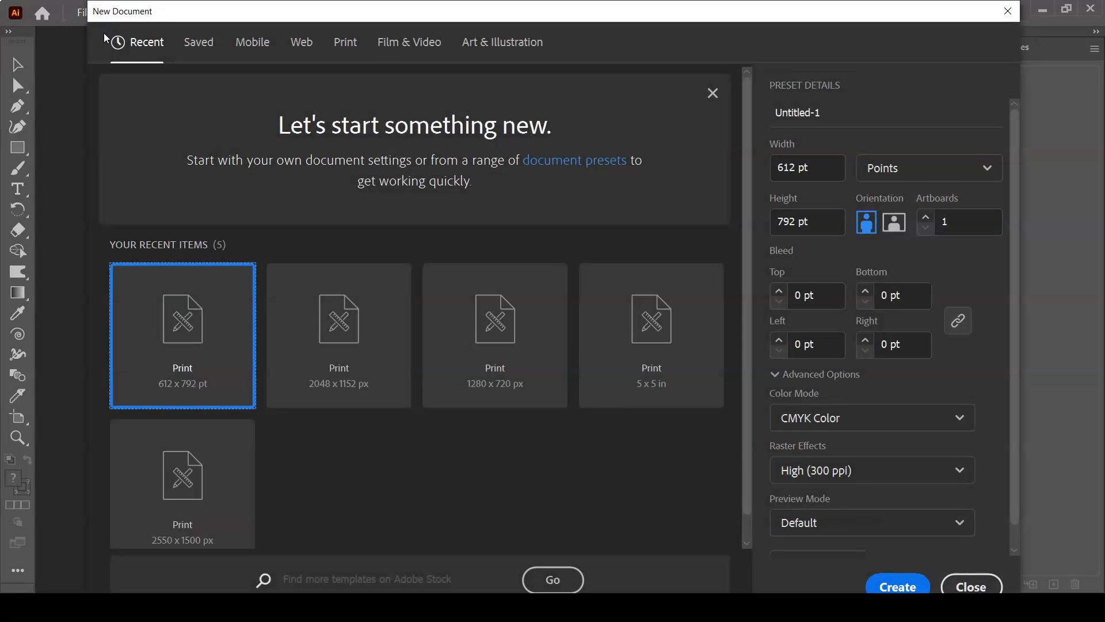
left_click(954, 169)
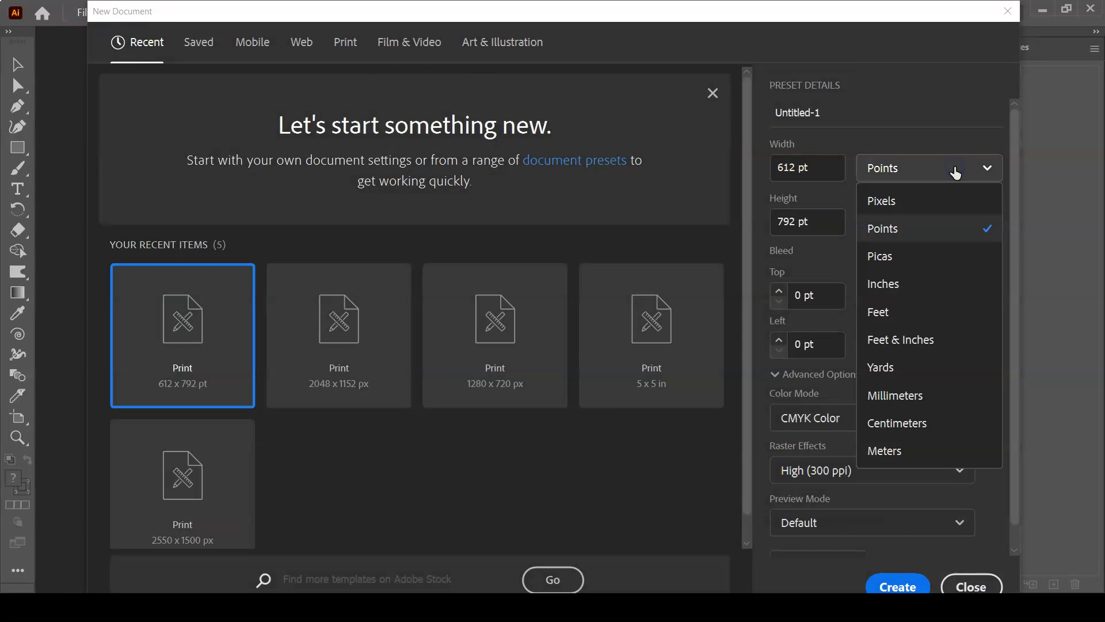
left_click(953, 203)
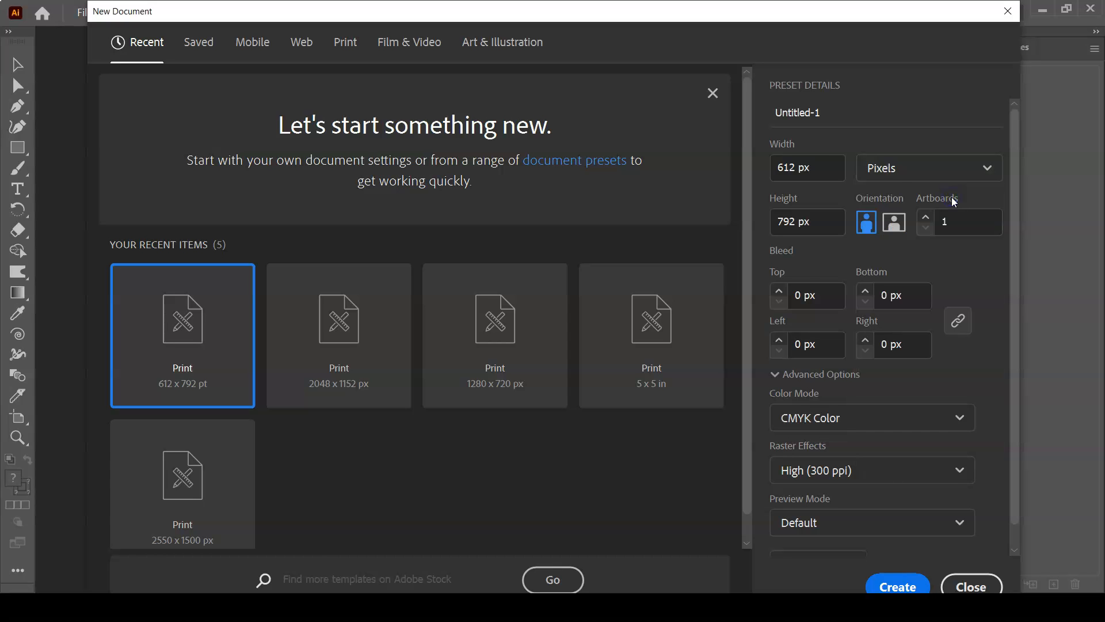
triple_click(784, 169)
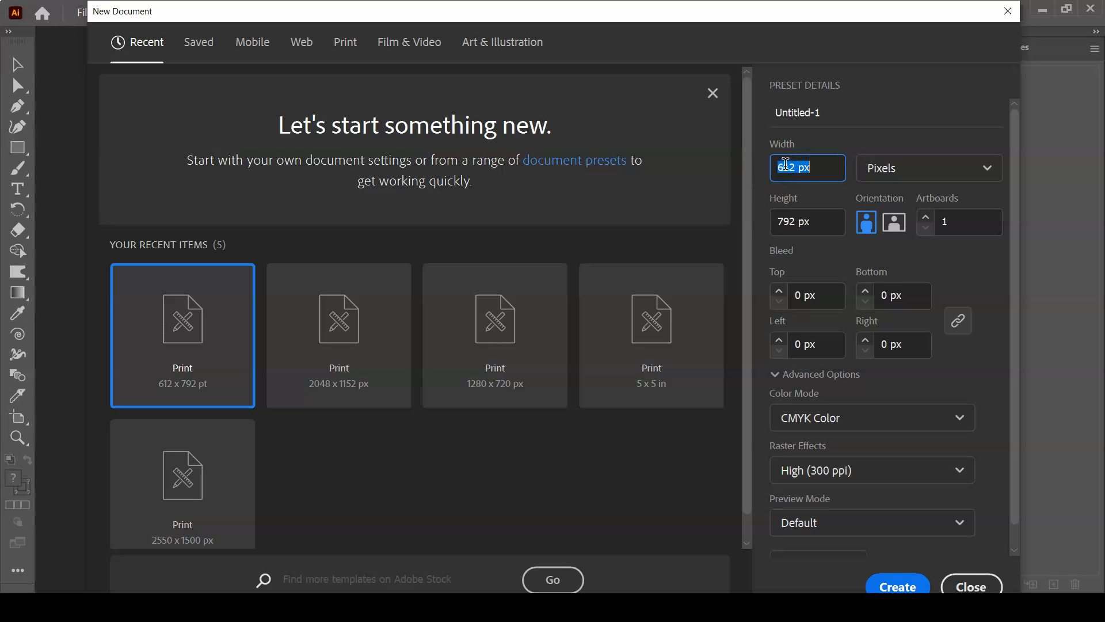
type("2550")
key("Tab")
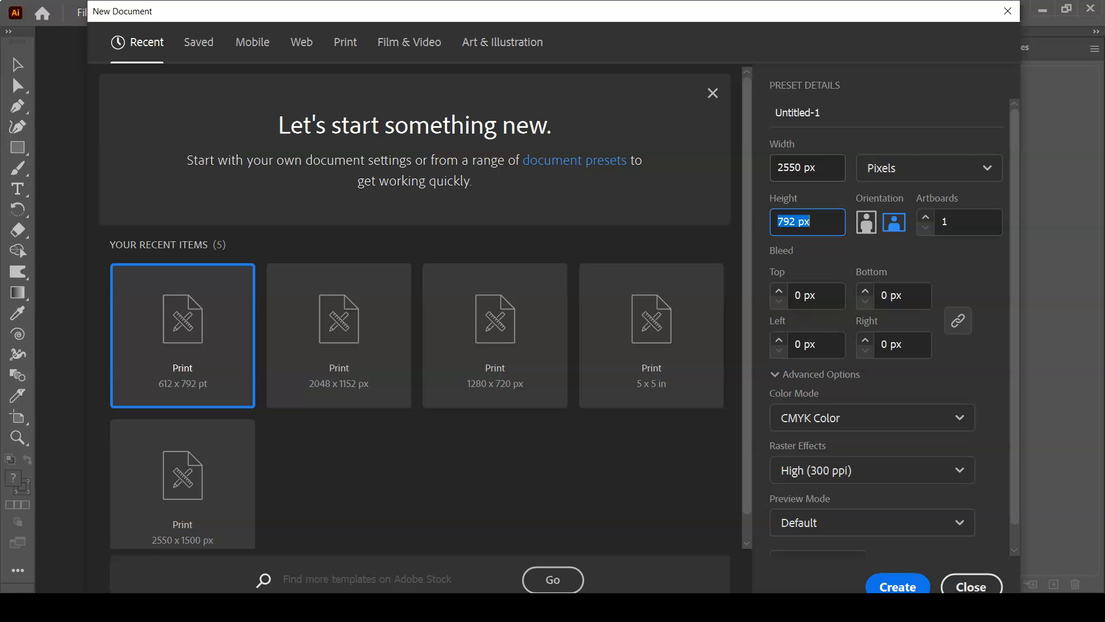
type("1500")
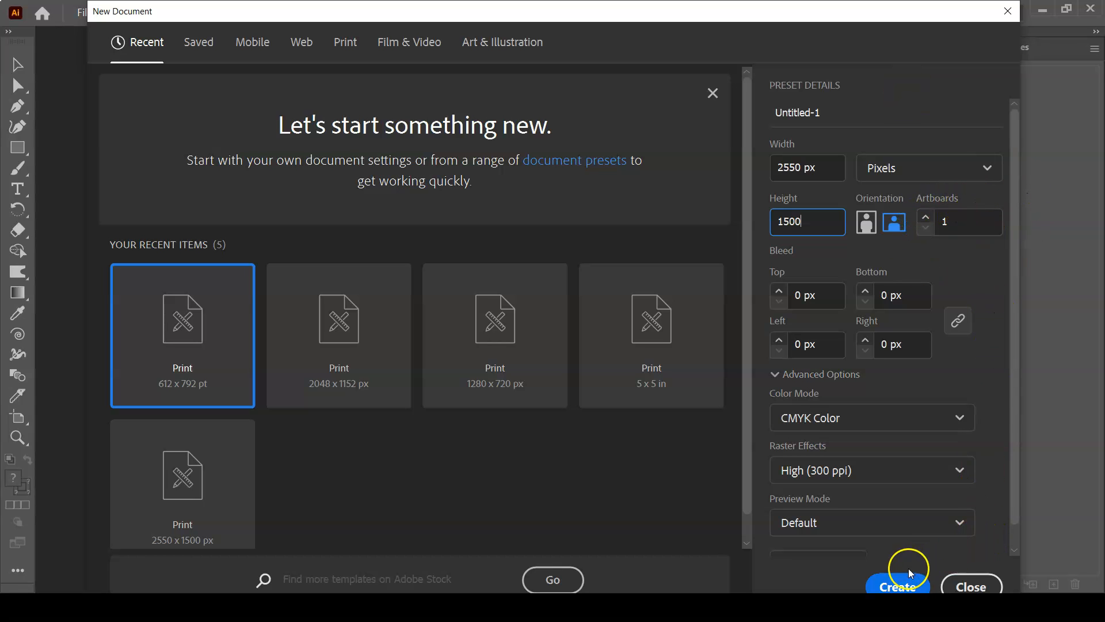
left_click(896, 587)
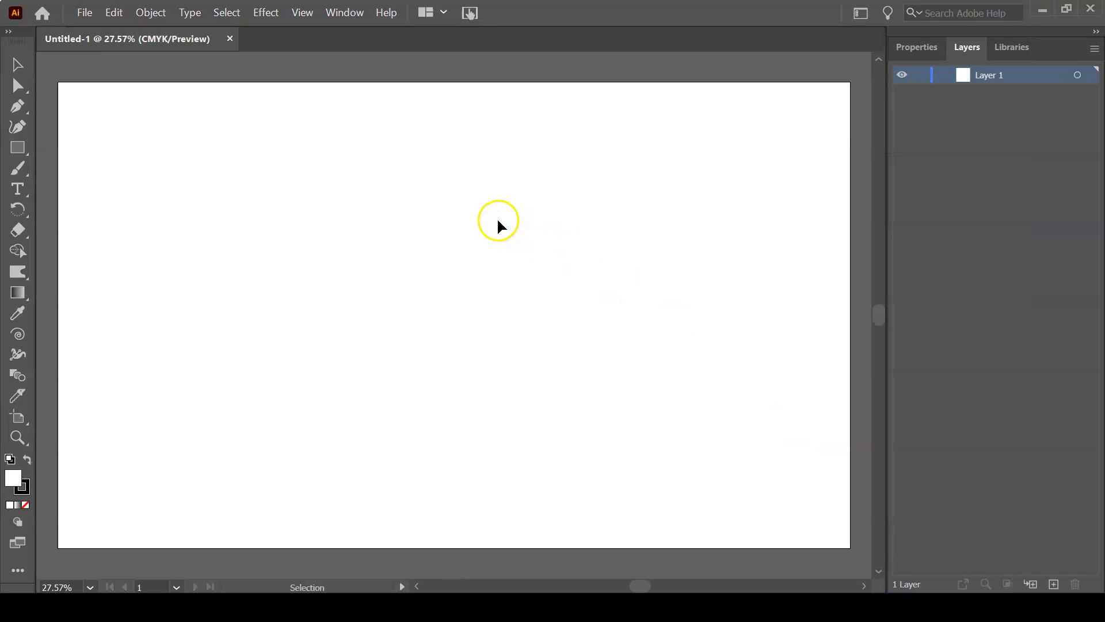
Create a folder named Lab14-Ai-Painting inside AdobeDesignSuite and open it as the document's save location
left_click(83, 17)
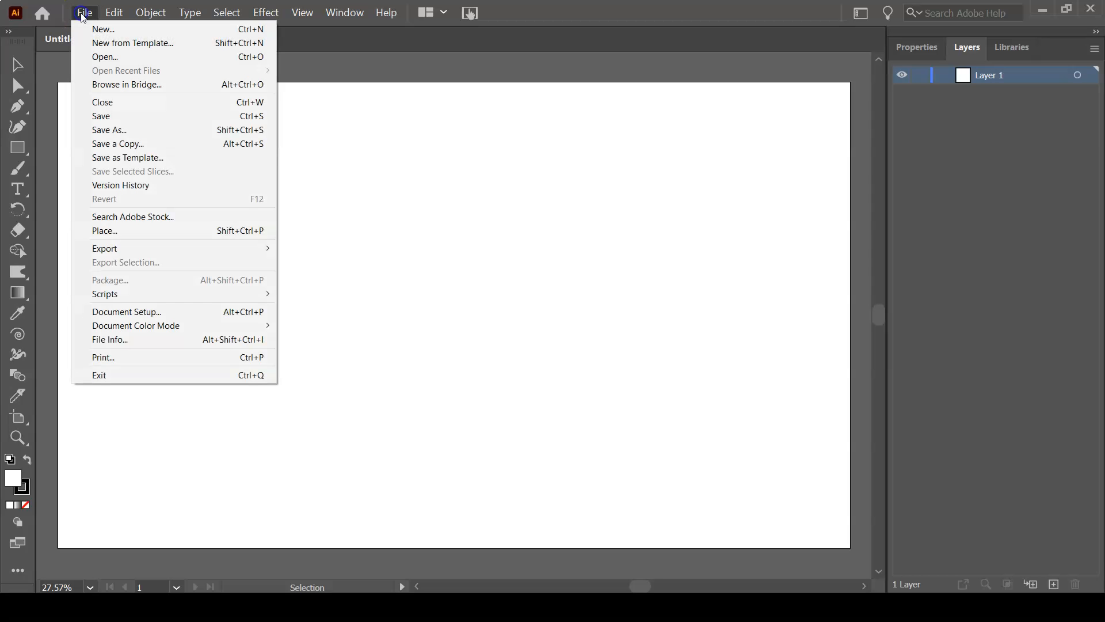
left_click(116, 135)
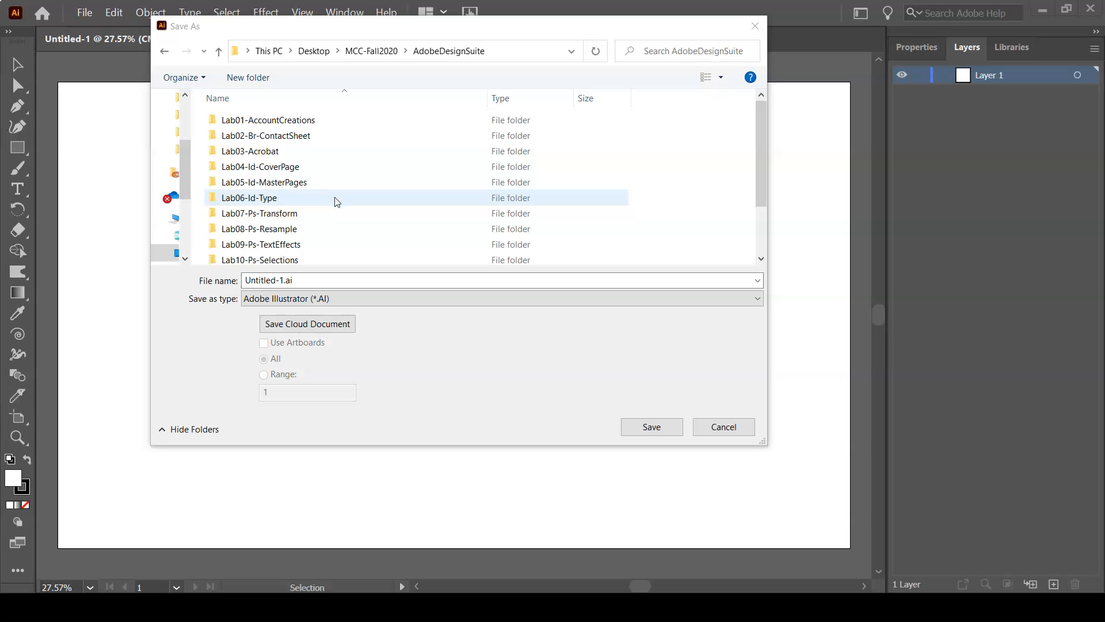
left_click(264, 76)
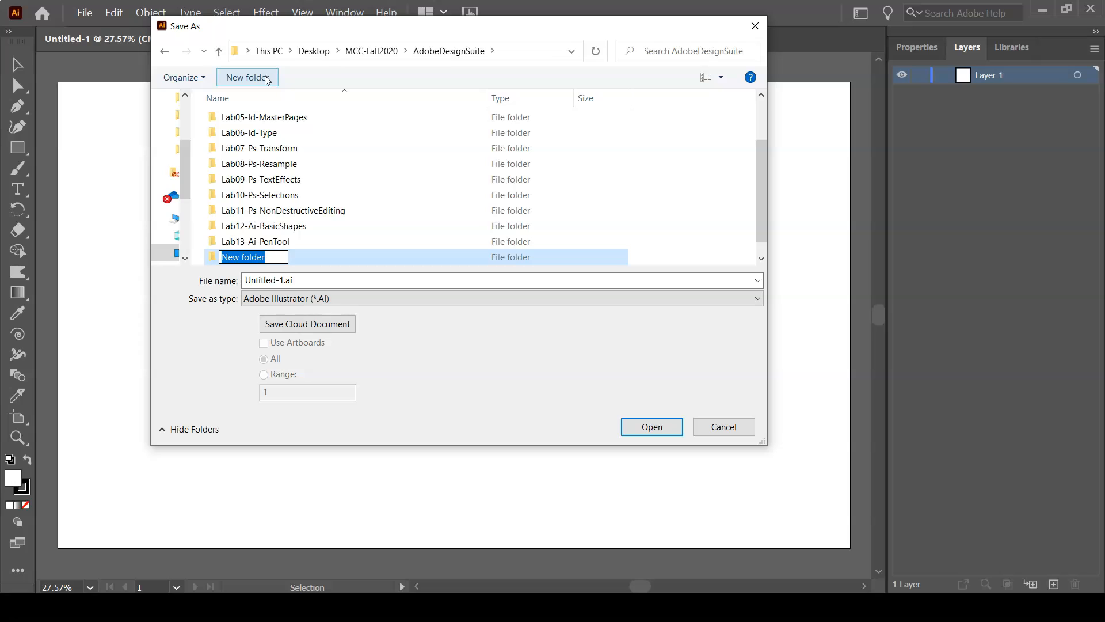
type("La")
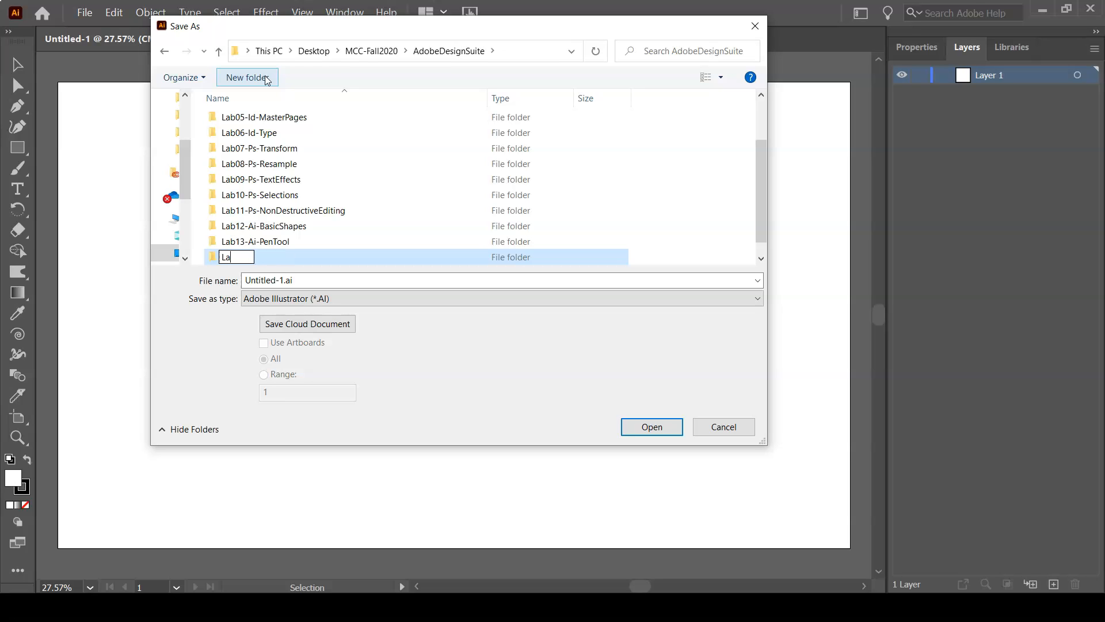
type("b14-Ai-Painting")
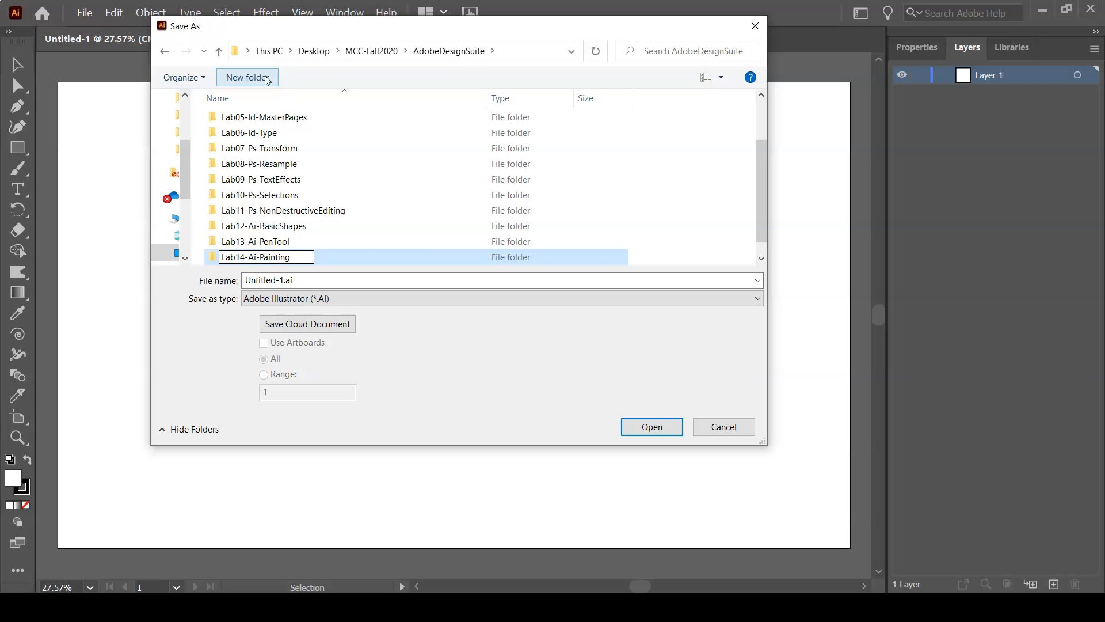
left_click(213, 259)
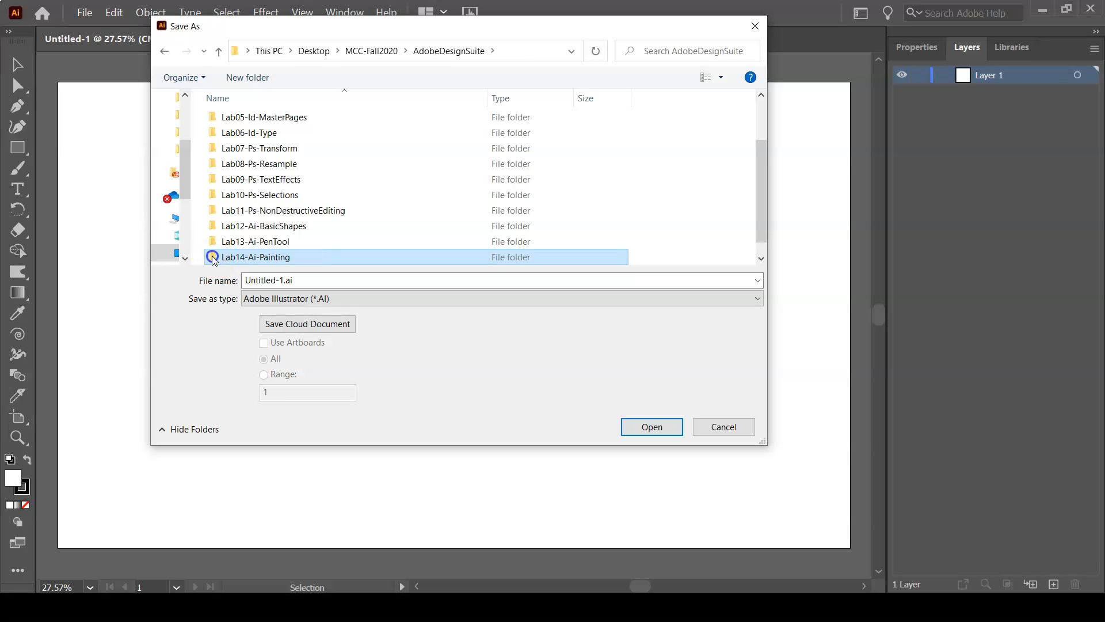
double_click(212, 257)
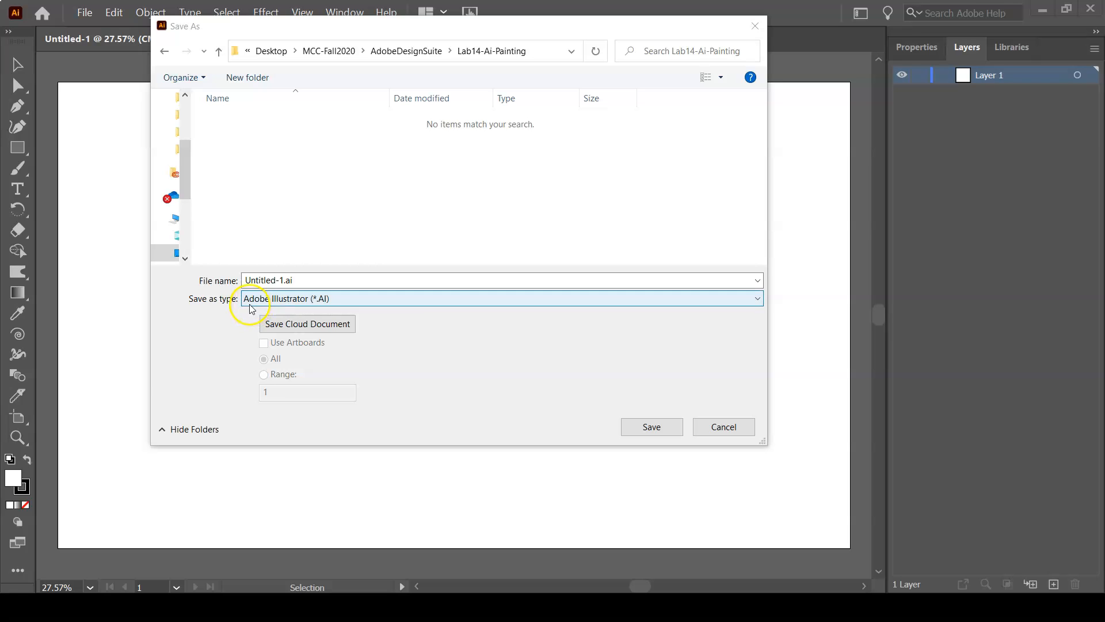
Save the document as YourLastName-14-Ai-Painting.ai in Adobe Illustrator format with the default Illustrator 2020 options
left_click(244, 278)
left_click_drag(245, 278, 276, 277)
left_click_drag(281, 275, 284, 276)
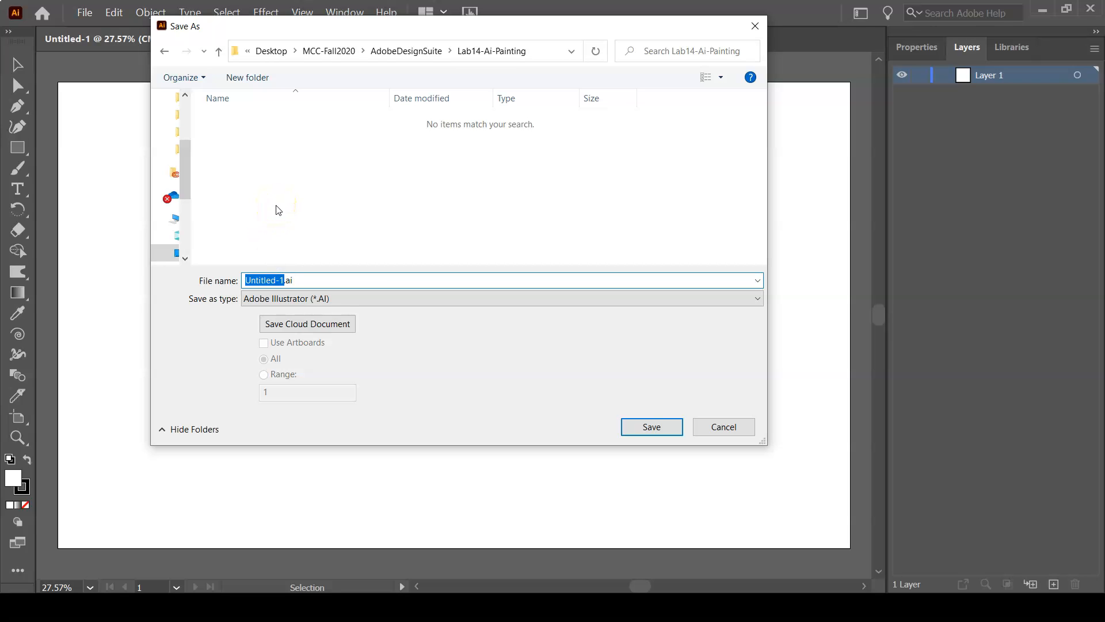
type("YourLastName-14-Ai-Painting")
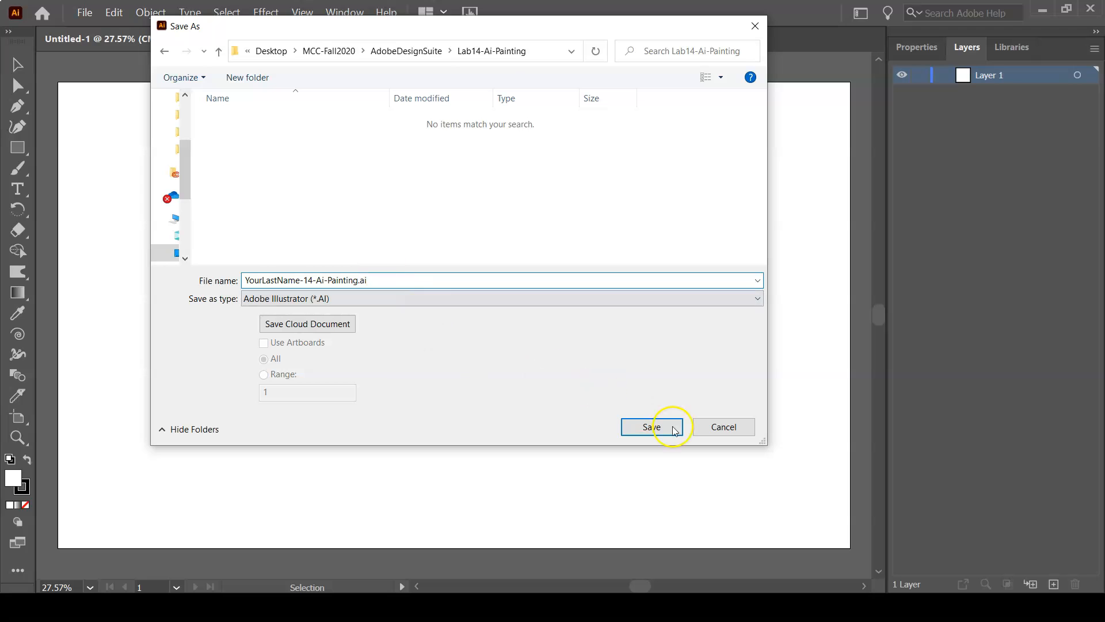
left_click(653, 429)
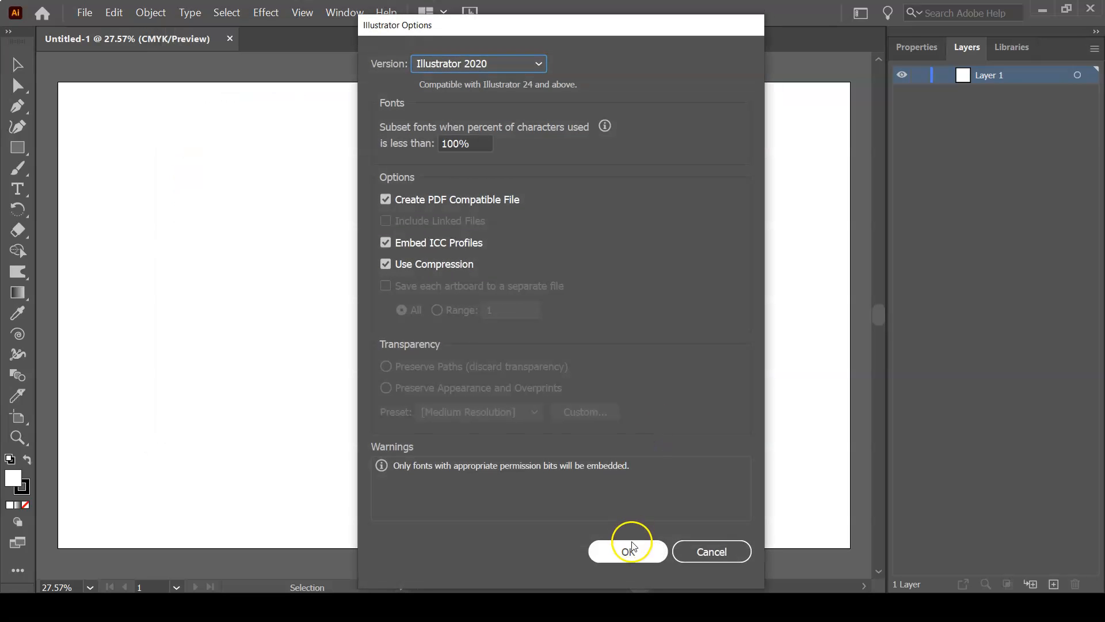
left_click(629, 551)
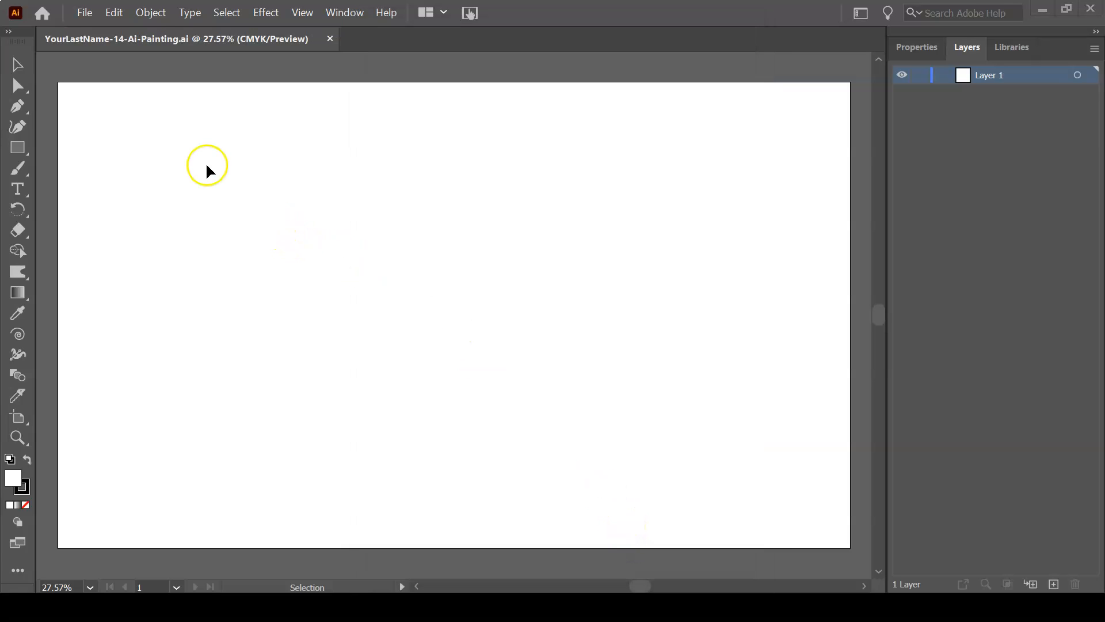
Place Ai-PaintingLab (2).jpg from Downloads as a linked image, sized to cover the whole artboard
left_click(86, 15)
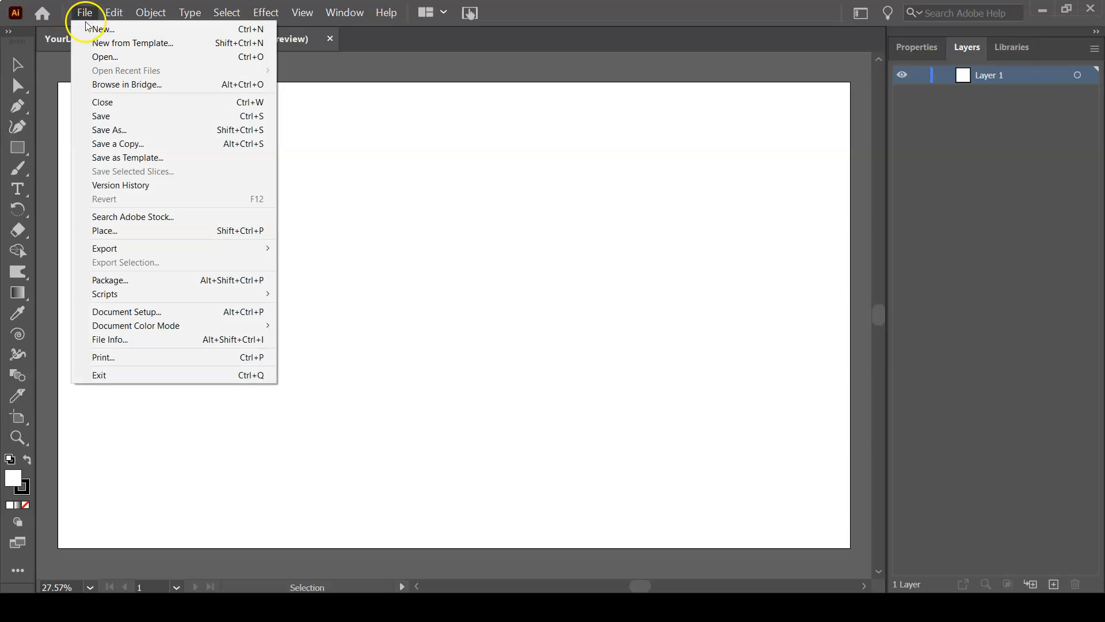
left_click(109, 232)
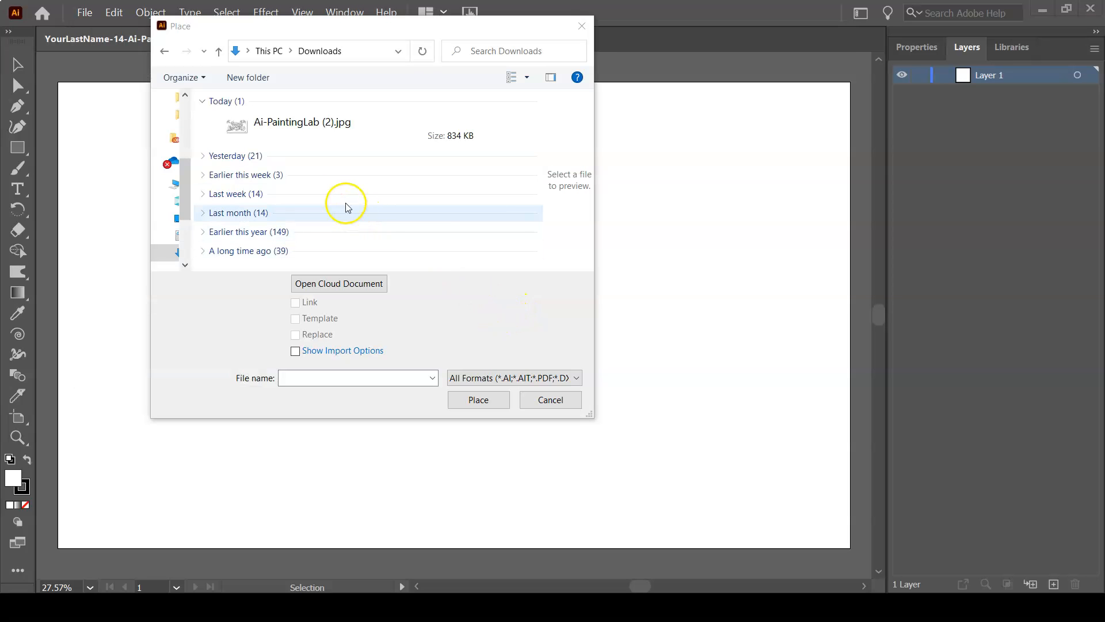
left_click(275, 126)
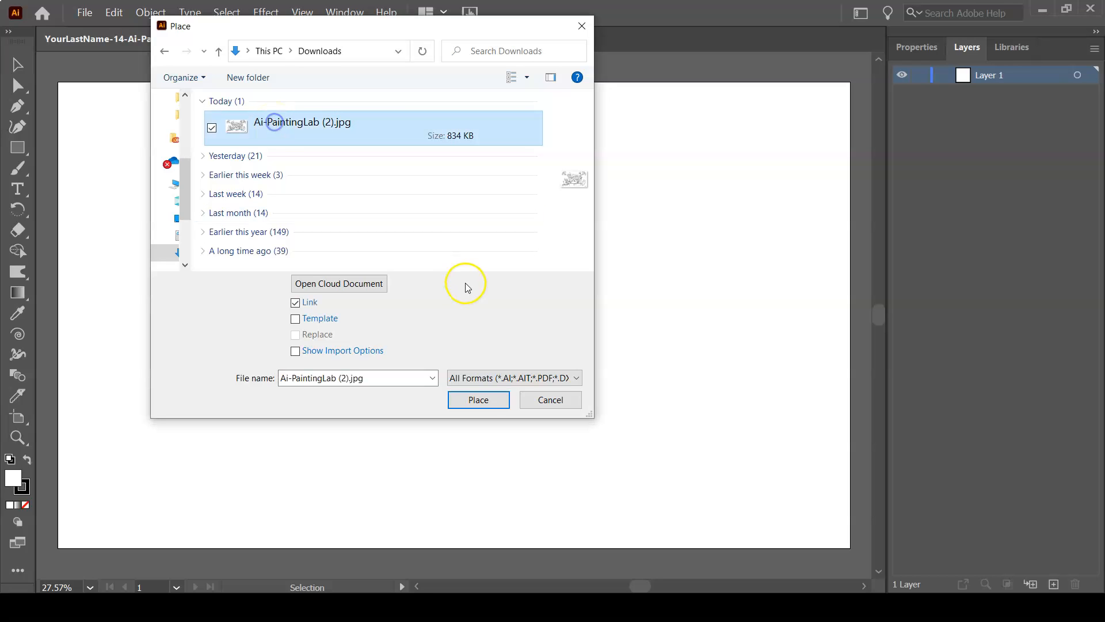
left_click(487, 400)
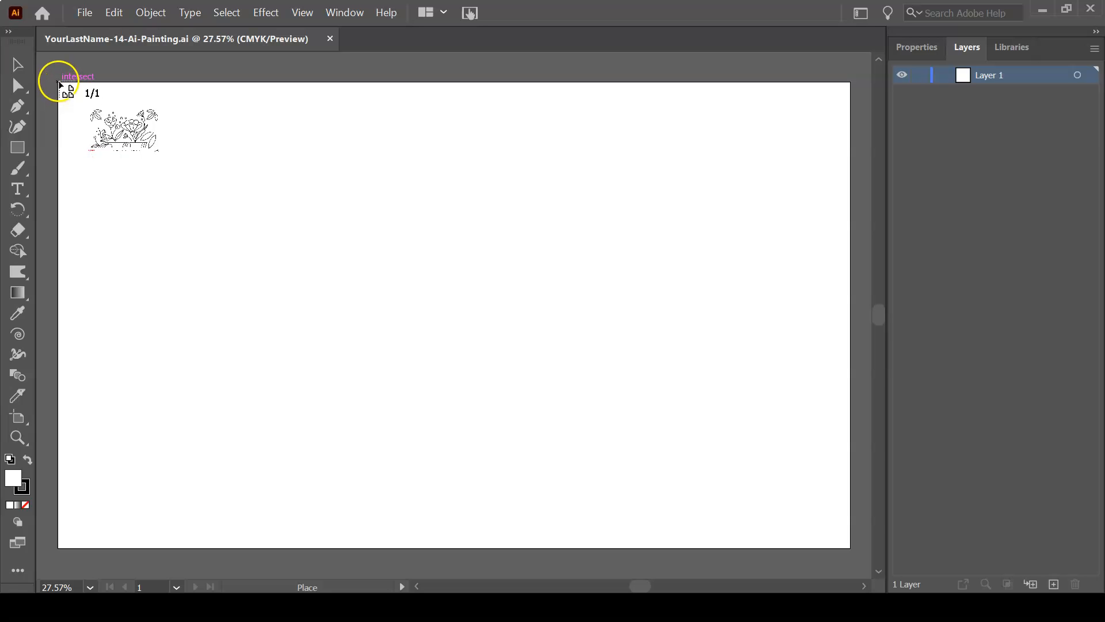
left_click_drag(58, 84, 851, 558)
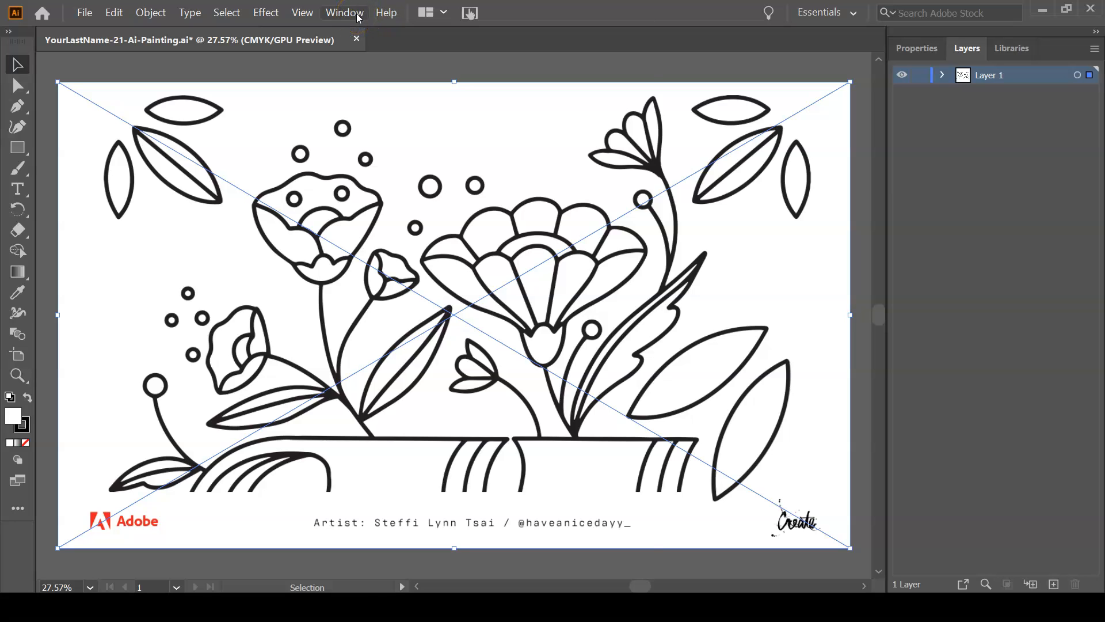
Embed the linked Ai-PaintingLab.jpg image in the document using the Links panel, and close that panel
left_click(357, 15)
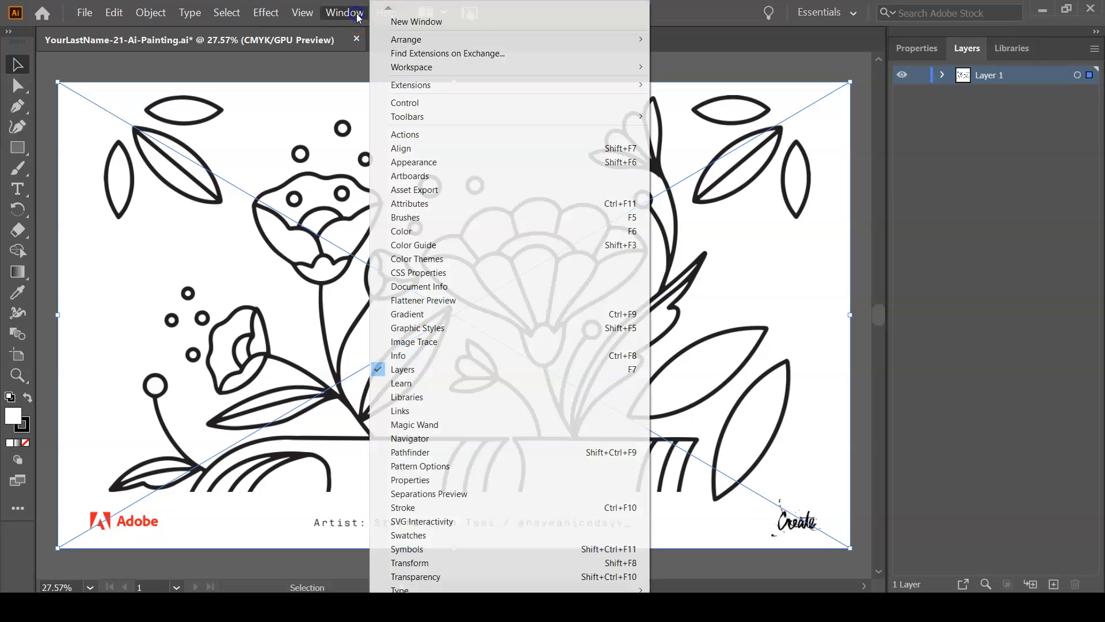
left_click(441, 412)
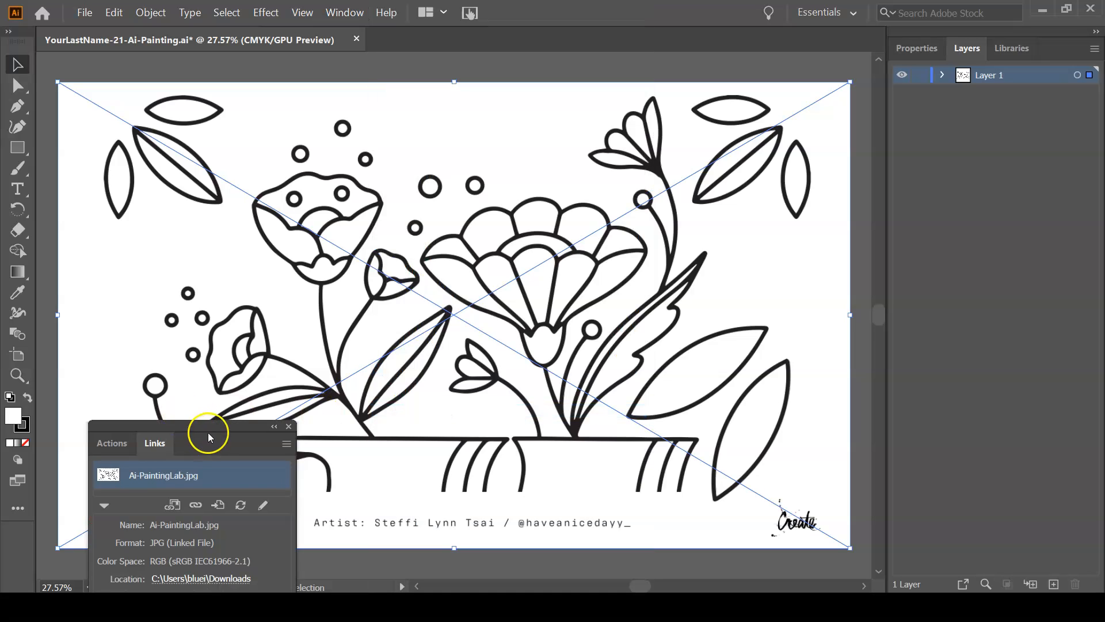
left_click_drag(216, 427, 377, 172)
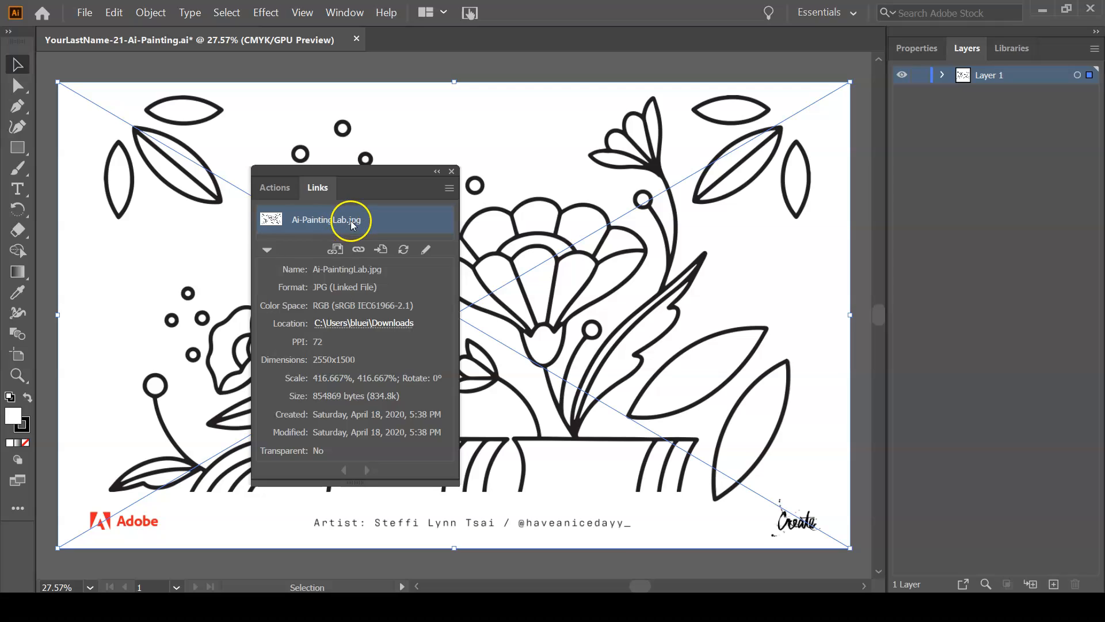
left_click(395, 225)
left_click(449, 190)
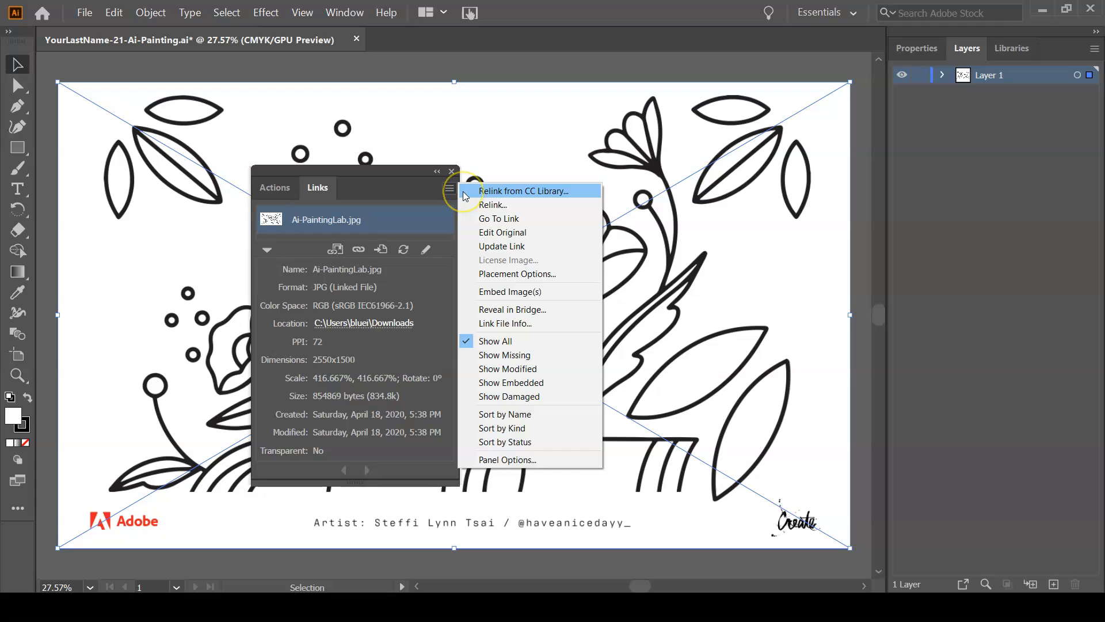
left_click(504, 292)
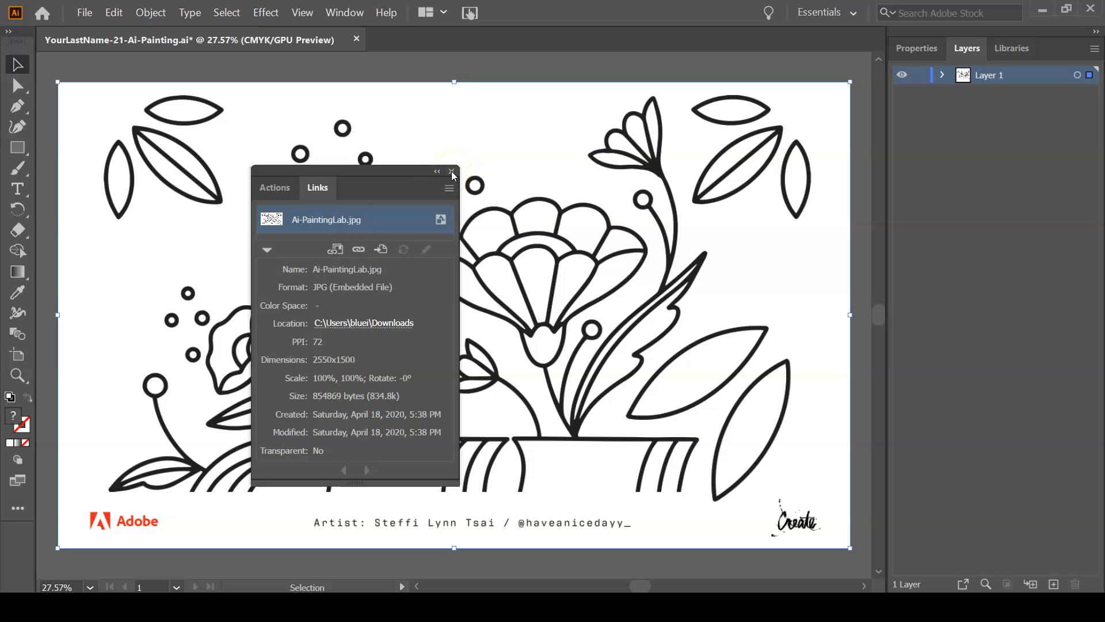
left_click(451, 172)
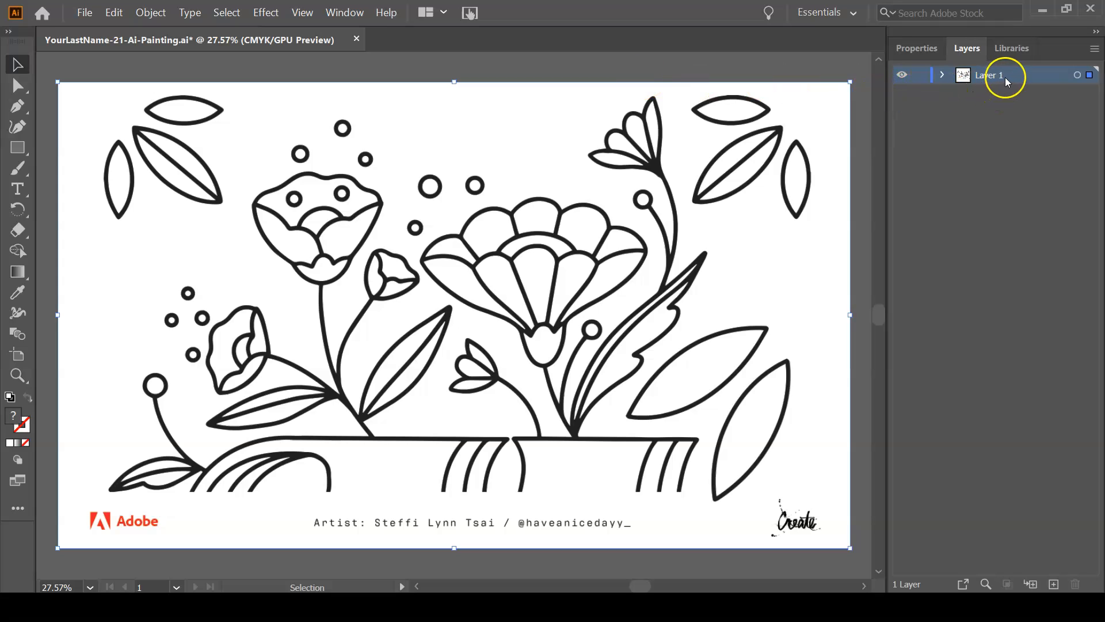
Rename the image's layer as Original, lock it and dim its images to 50%
double_click(1048, 79)
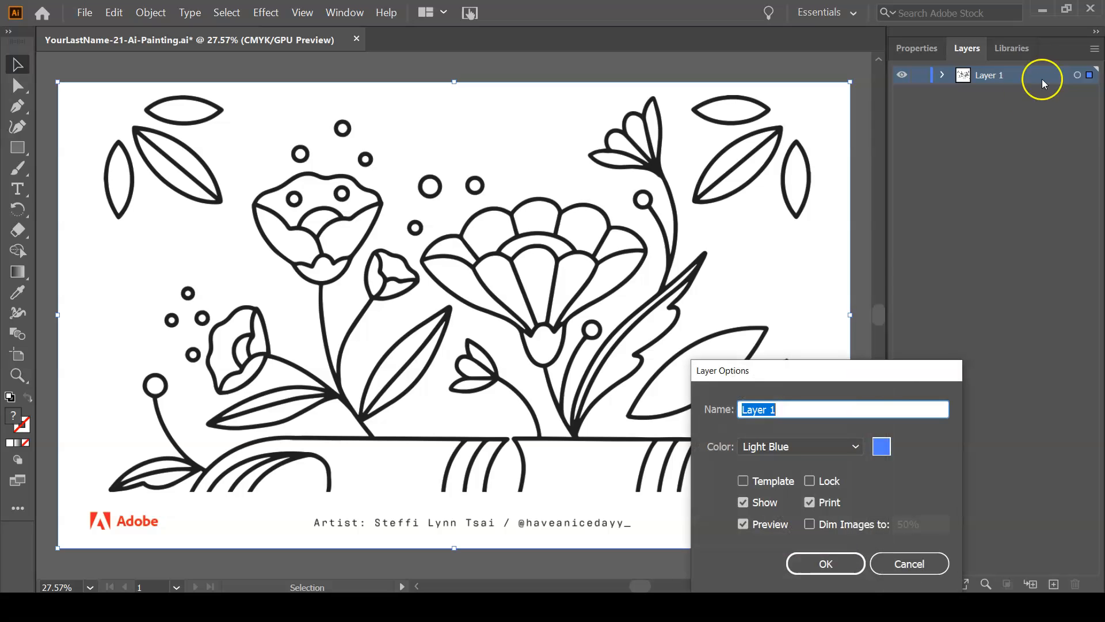
left_click_drag(889, 373, 706, 144)
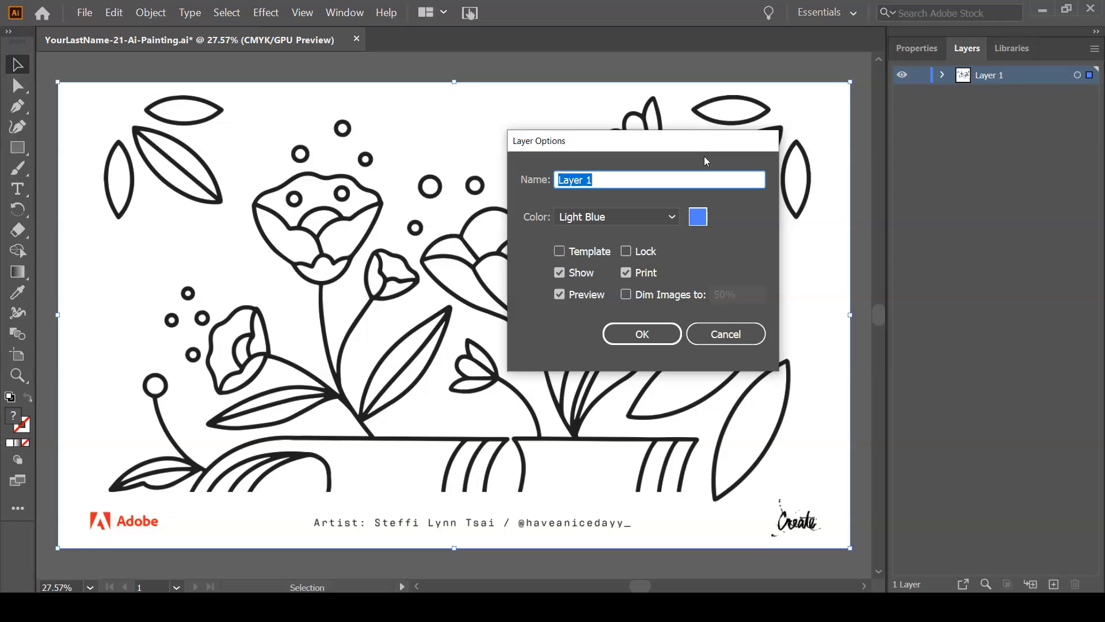
type("Original")
left_click(629, 254)
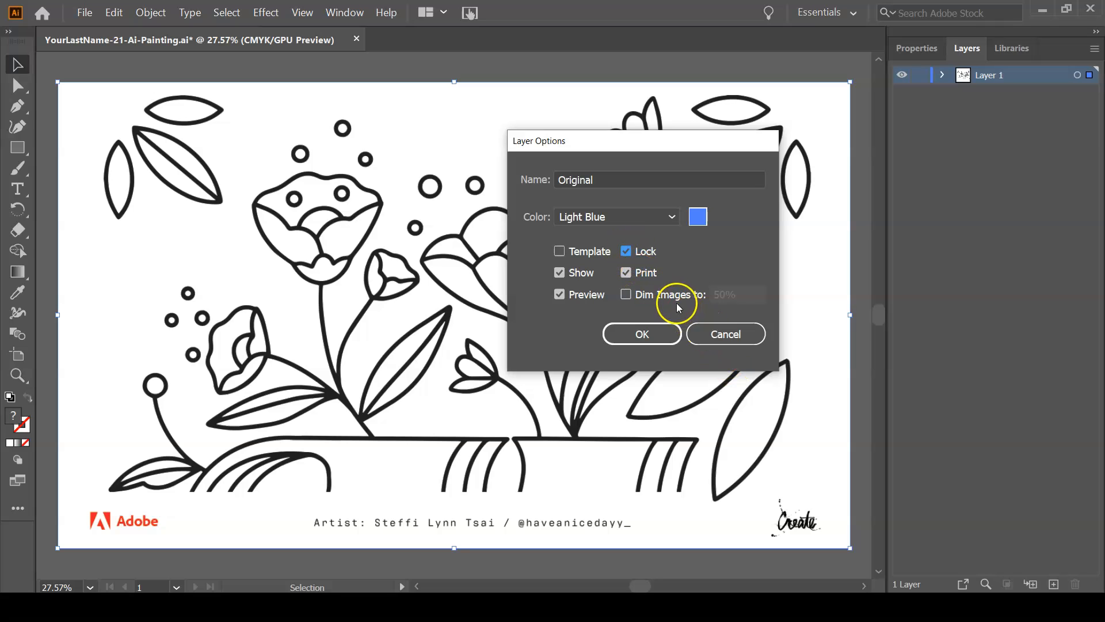
left_click(626, 296)
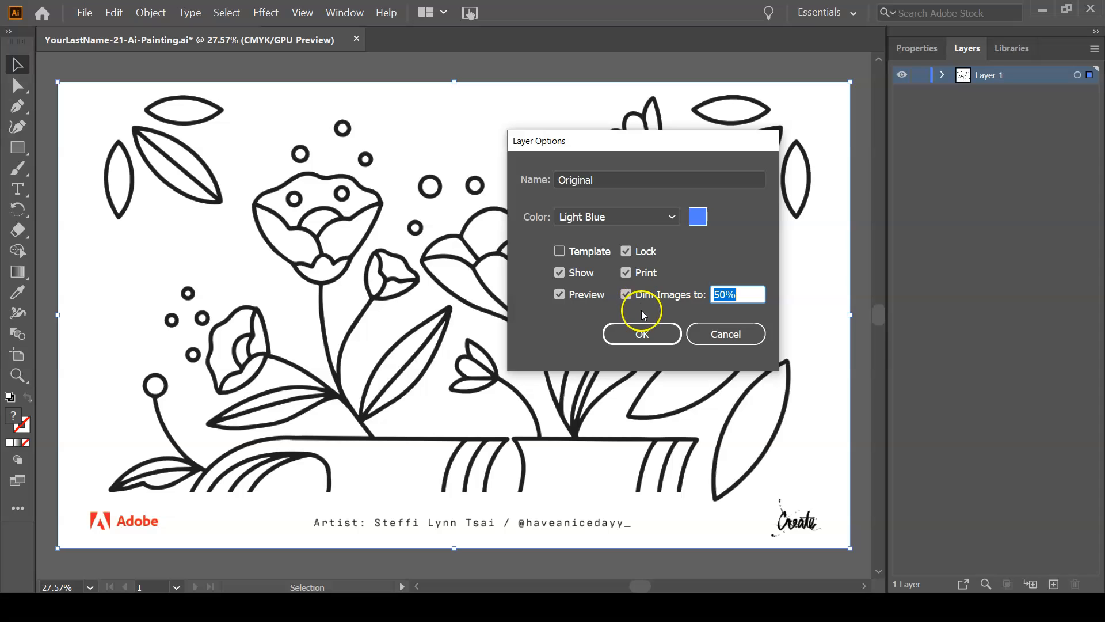
left_click(658, 337)
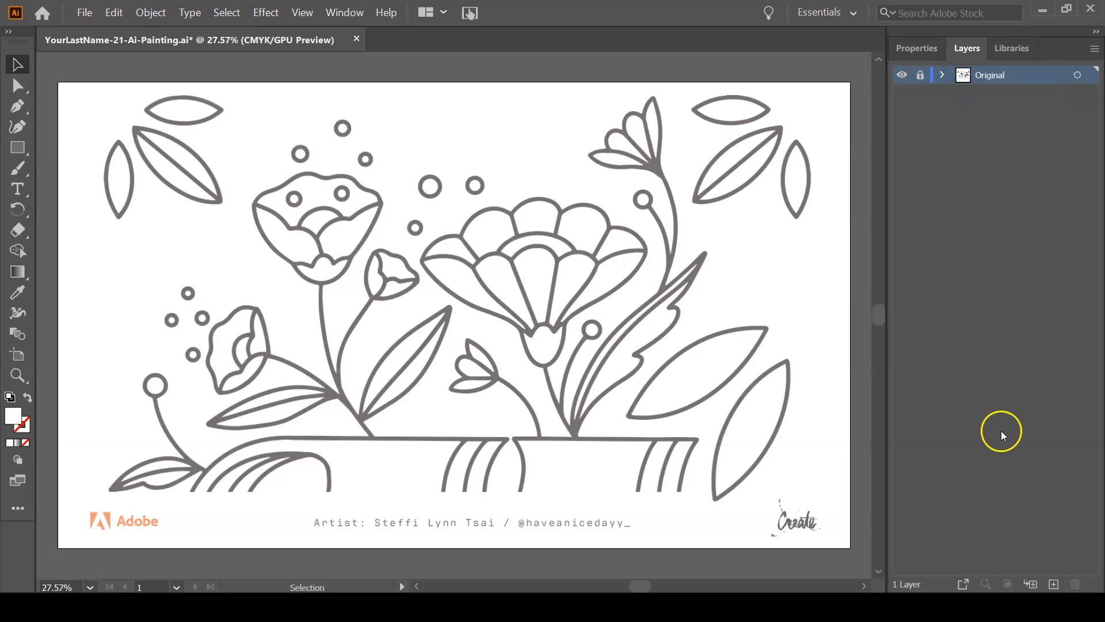
Add a new layer above Original, name it Flowers, and save the document
left_click(1054, 585)
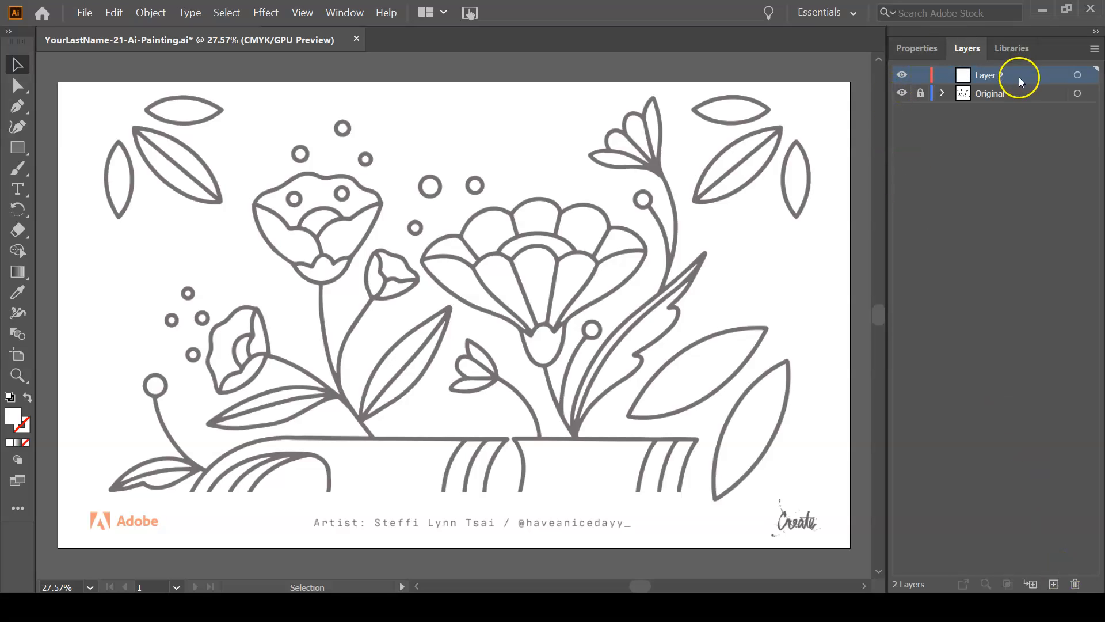
double_click(989, 74)
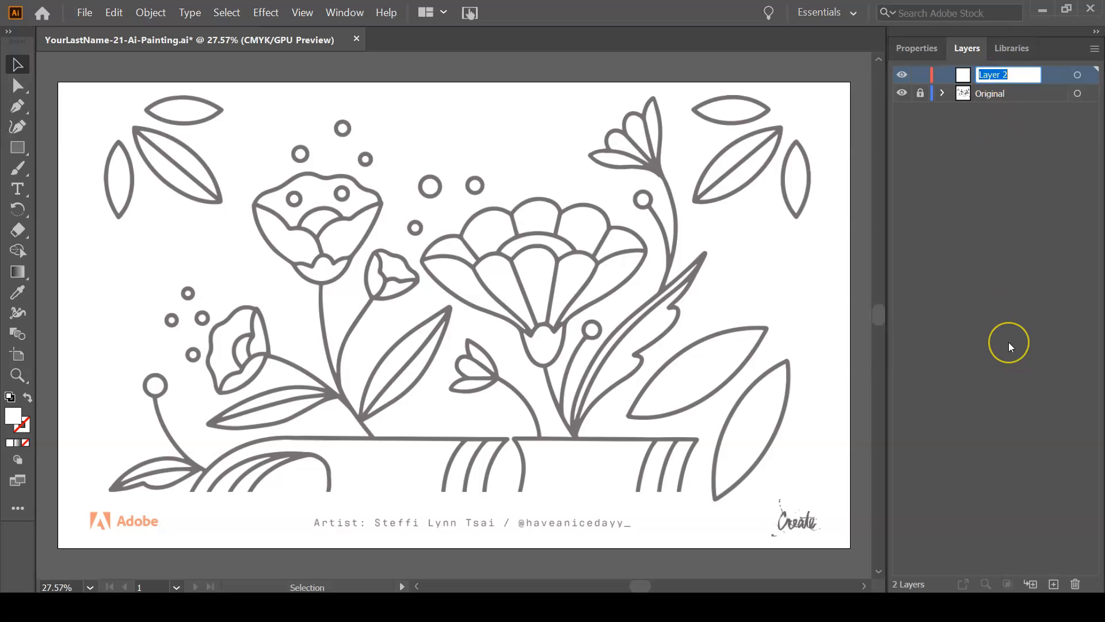
type("Flowers")
key("Return")
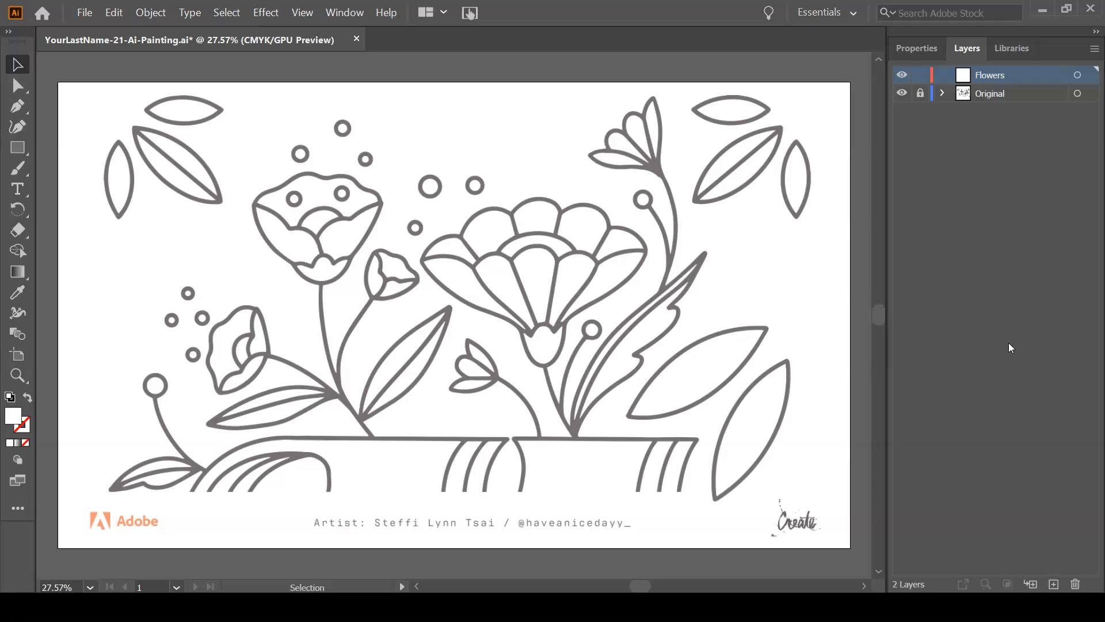
key("ctrl+s")
Set up the Paintbrush on the Flowers layer with no fill and a green stroke
key("b")
left_click(969, 84)
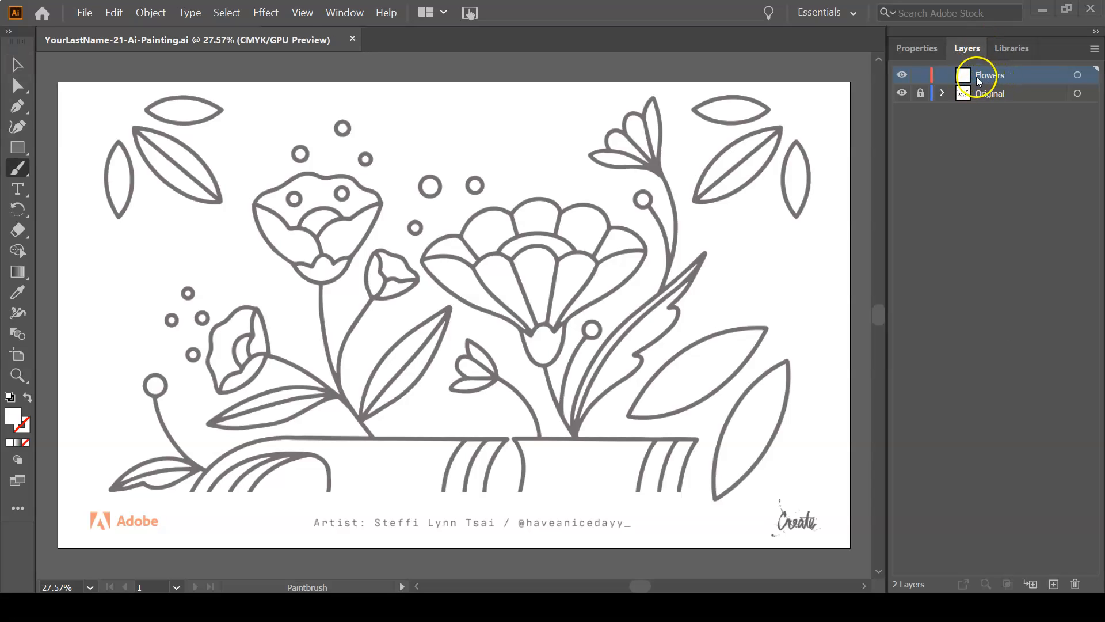
left_click(917, 50)
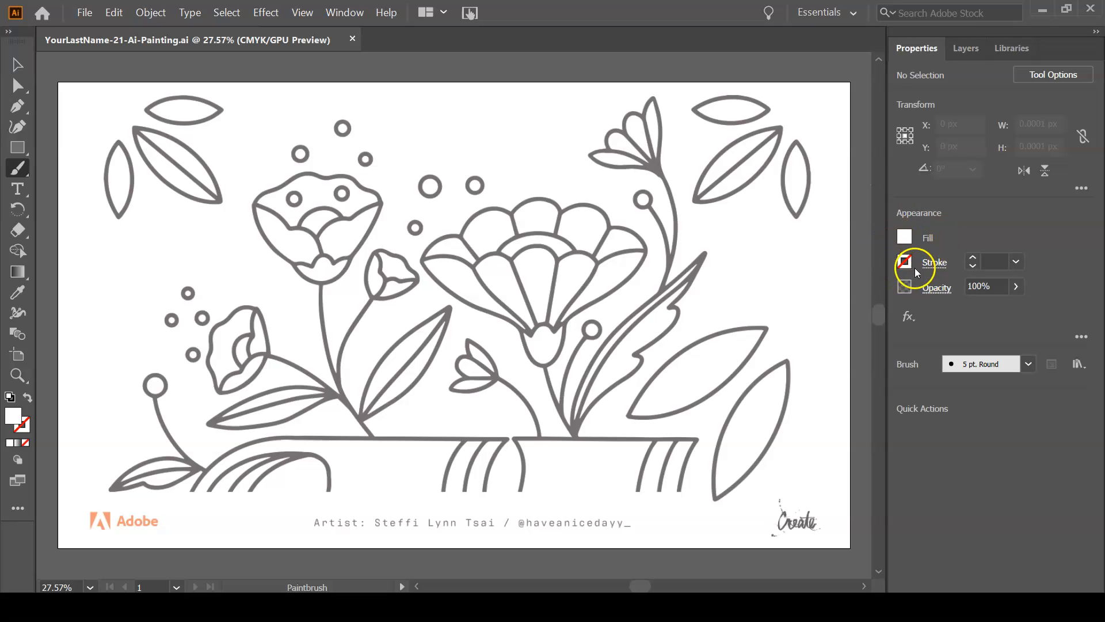
key("ctrl+0")
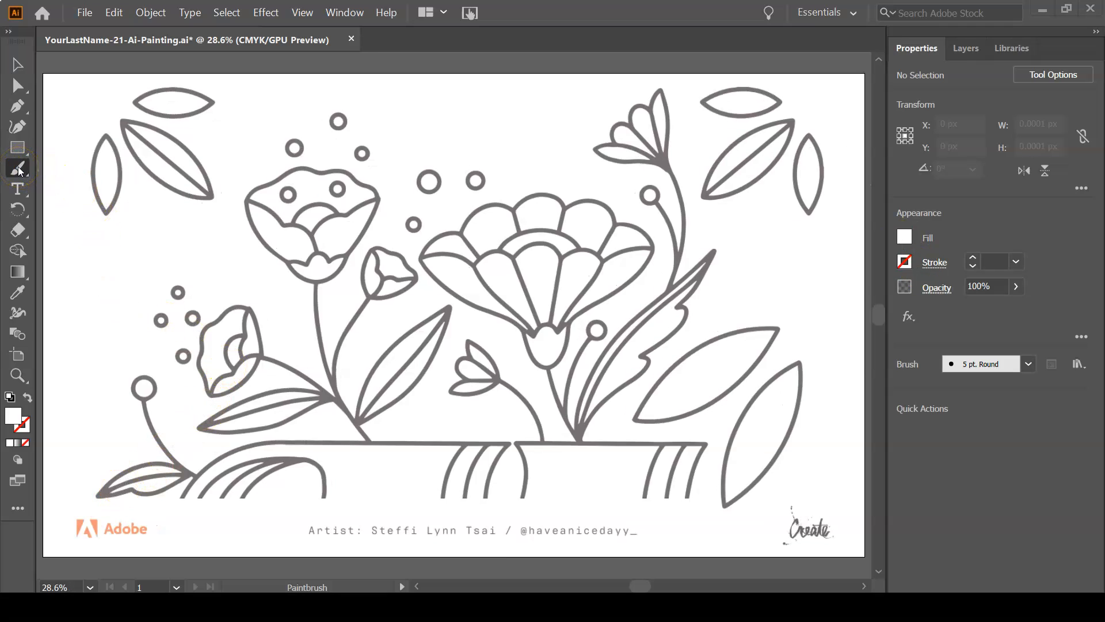
left_click(105, 169)
left_click(904, 236)
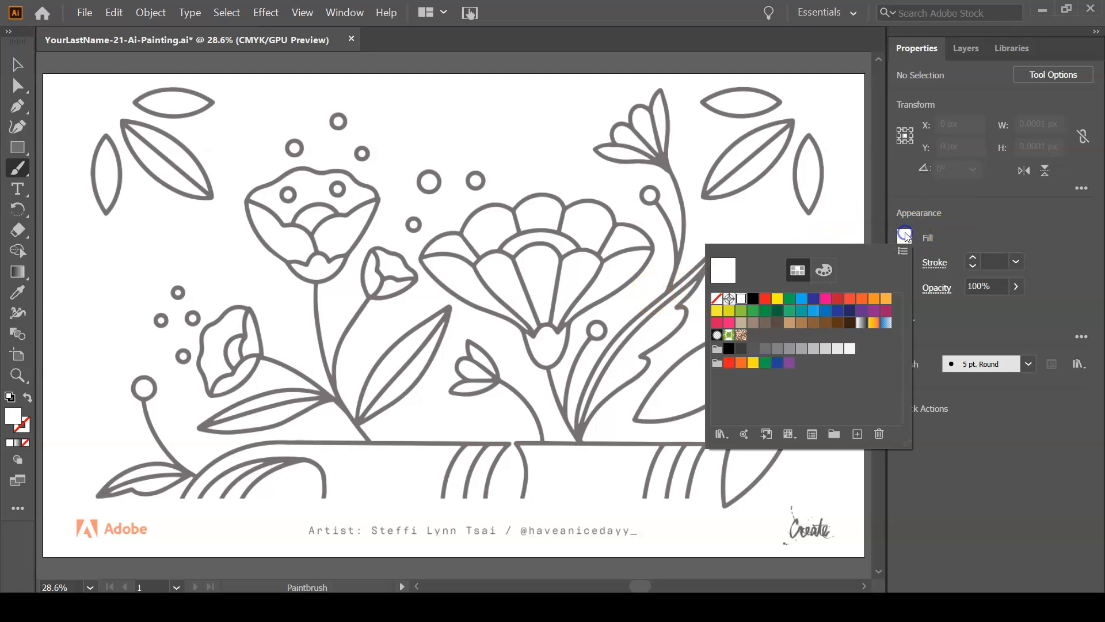
left_click(716, 299)
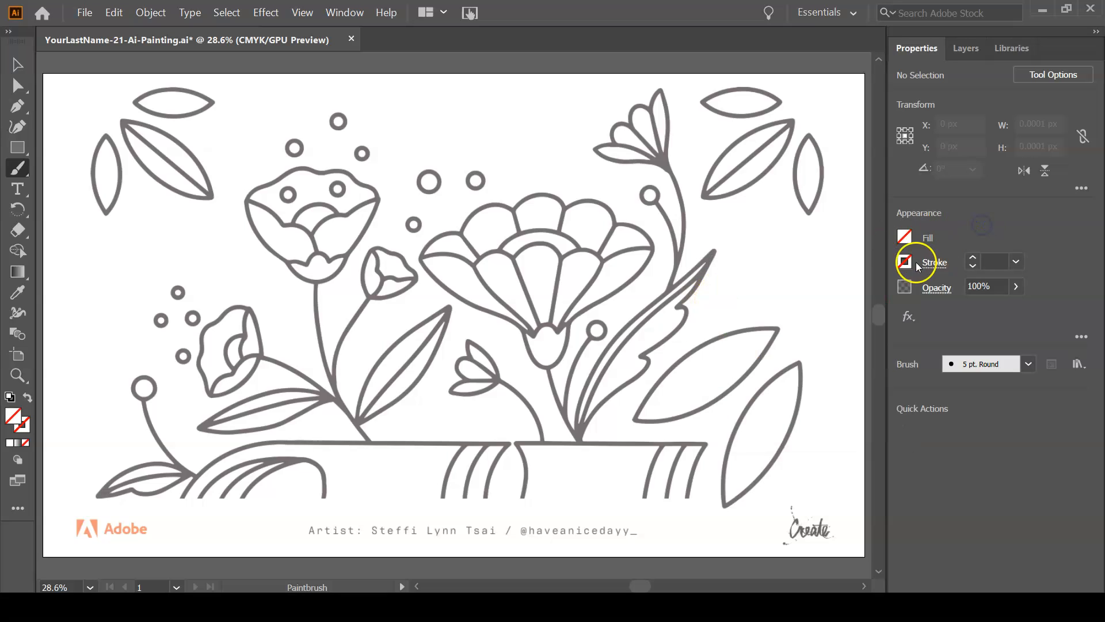
left_click(904, 262)
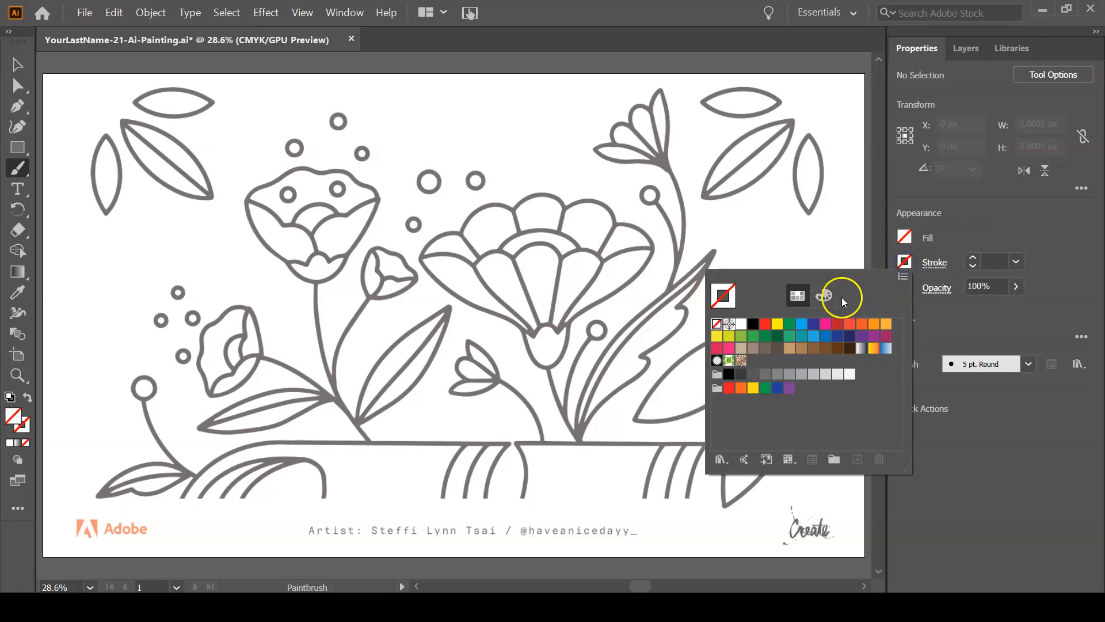
left_click(752, 336)
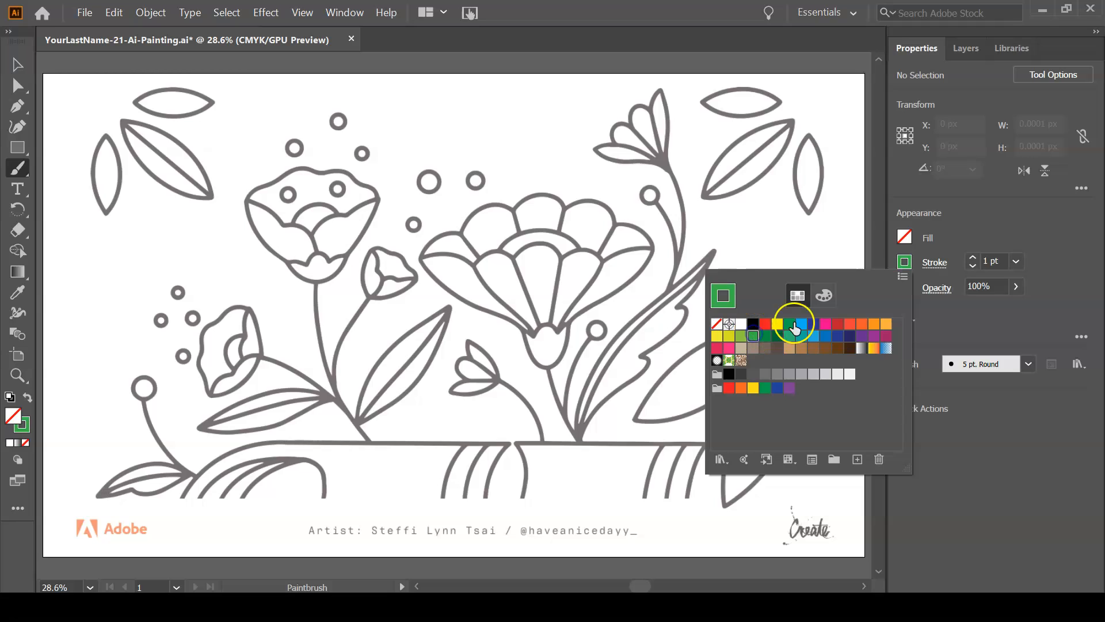
left_click(983, 228)
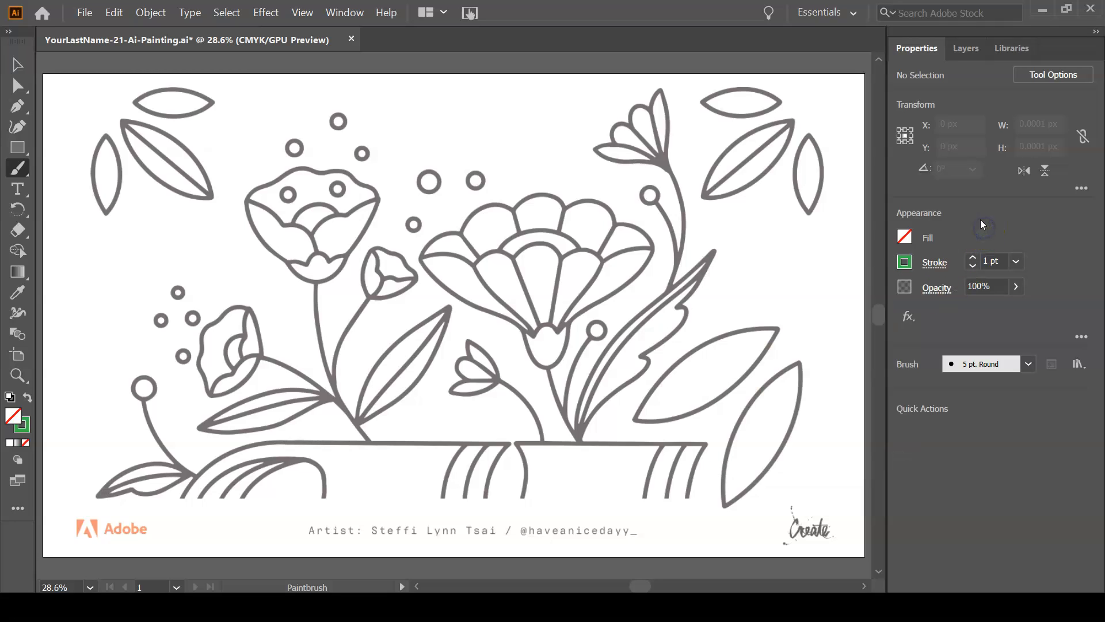
Set the Paintbrush tool's fidelity to the Smooth end and enable Keep Selected
left_click(17, 167)
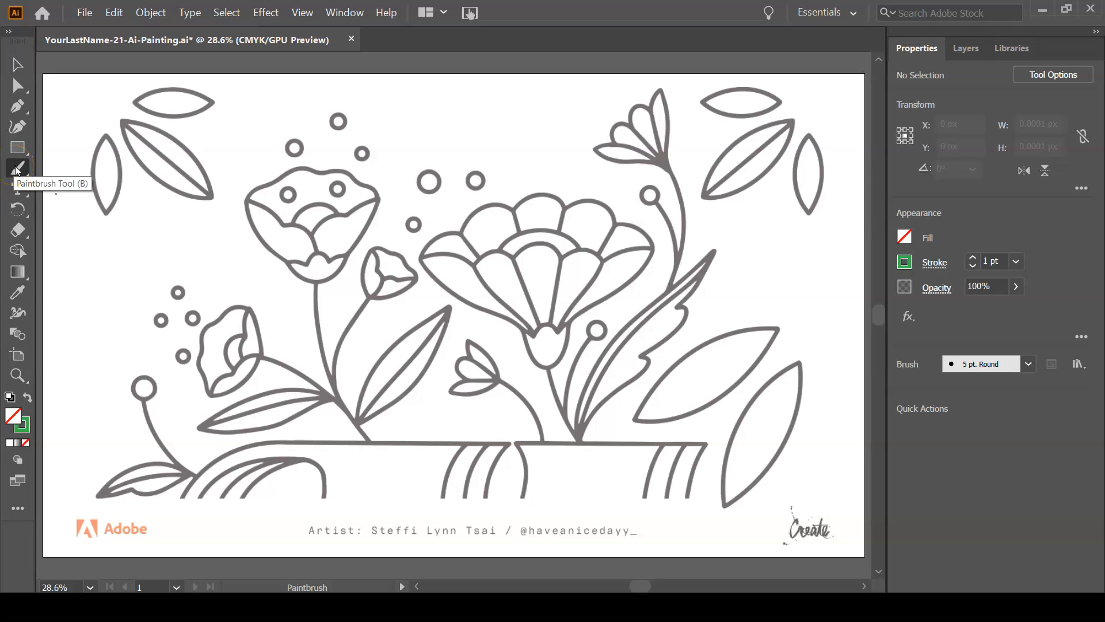
double_click(18, 167)
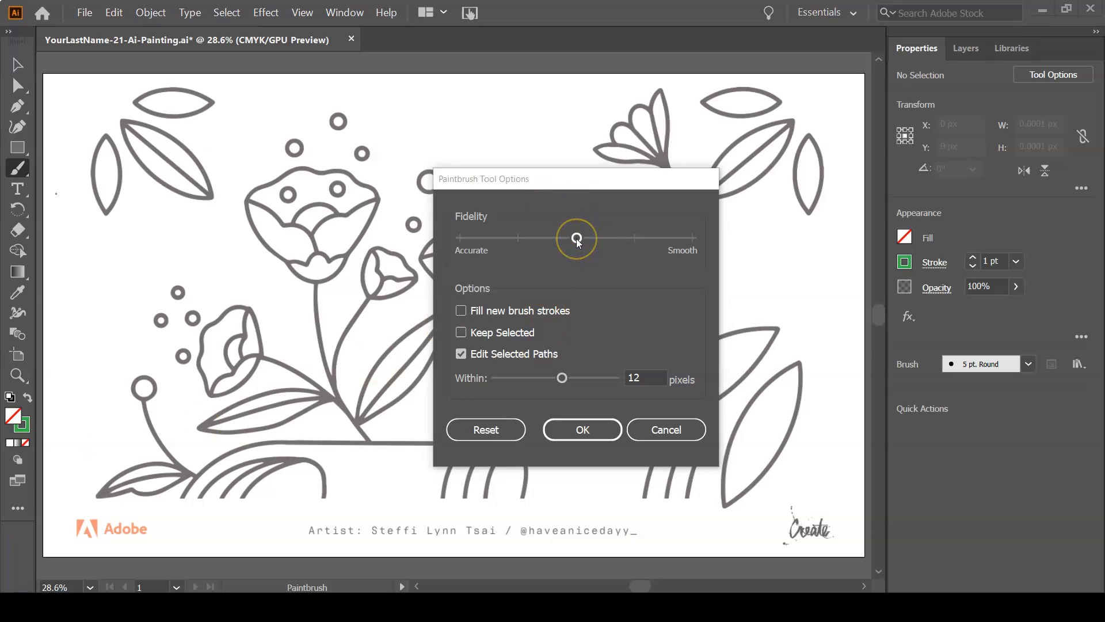
left_click_drag(578, 242, 673, 244)
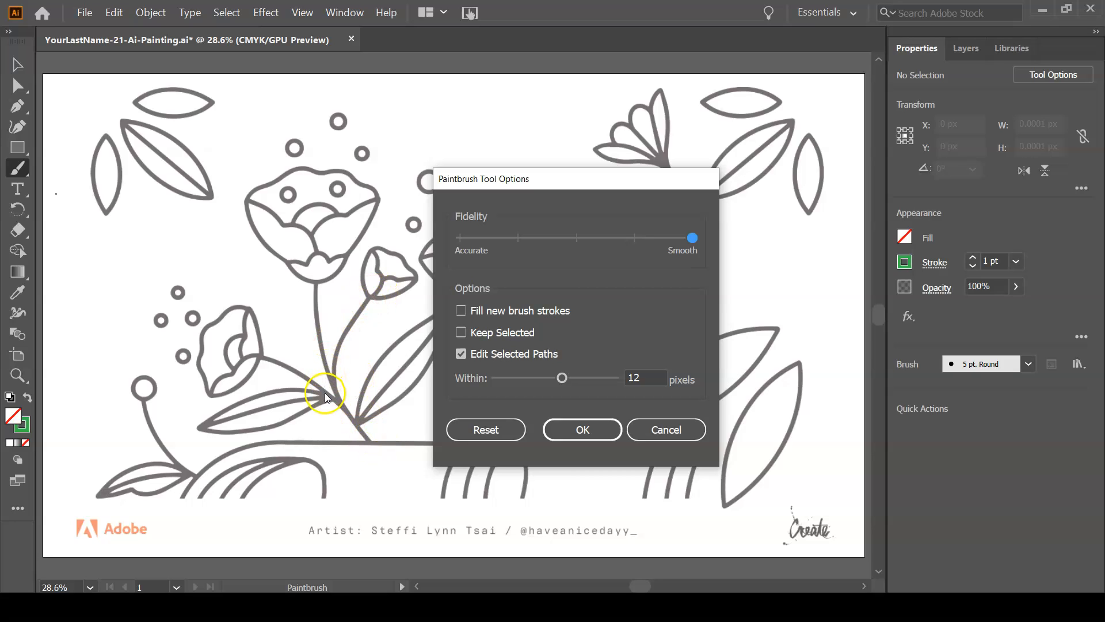
left_click(460, 334)
left_click(576, 435)
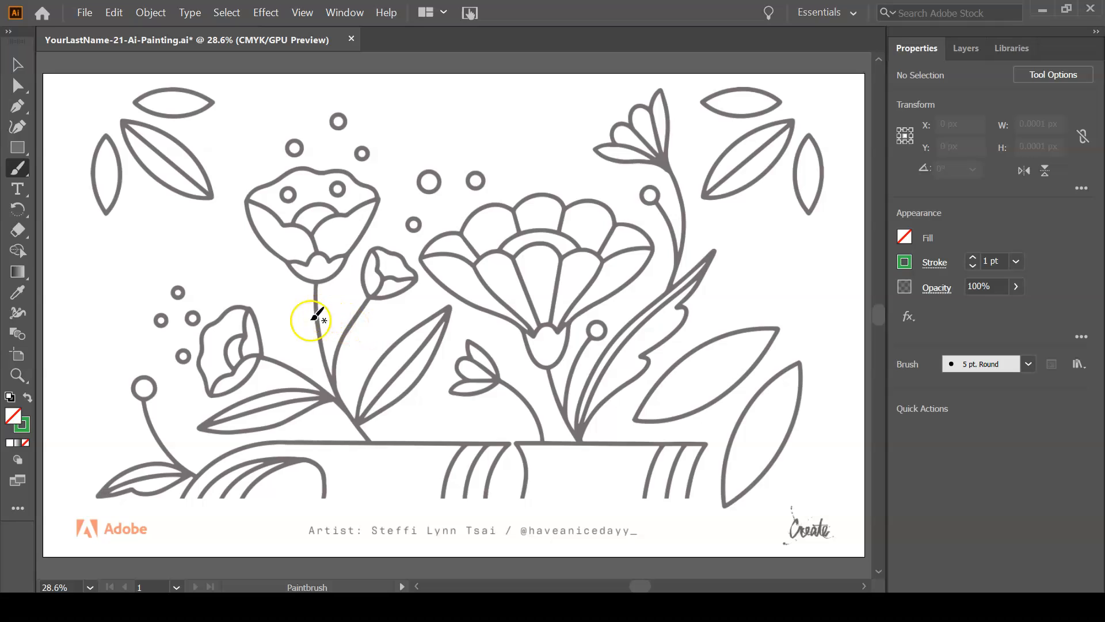
Paint the lower-left flower's curved stem down to the ground line, about 330 x 261 px, and inspect its path in Outline view
mouse_move(260, 356)
left_mouse_down()
mouse_move(330, 395)
mouse_move(367, 441)
left_mouse_up()
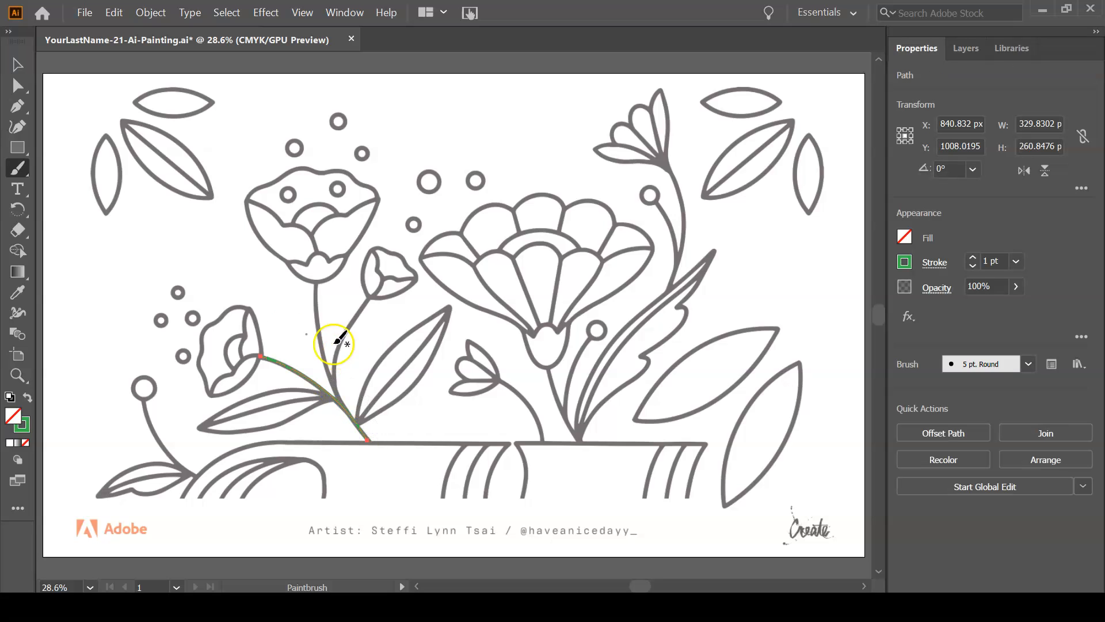
key("ctrl+space")
left_click(207, 318)
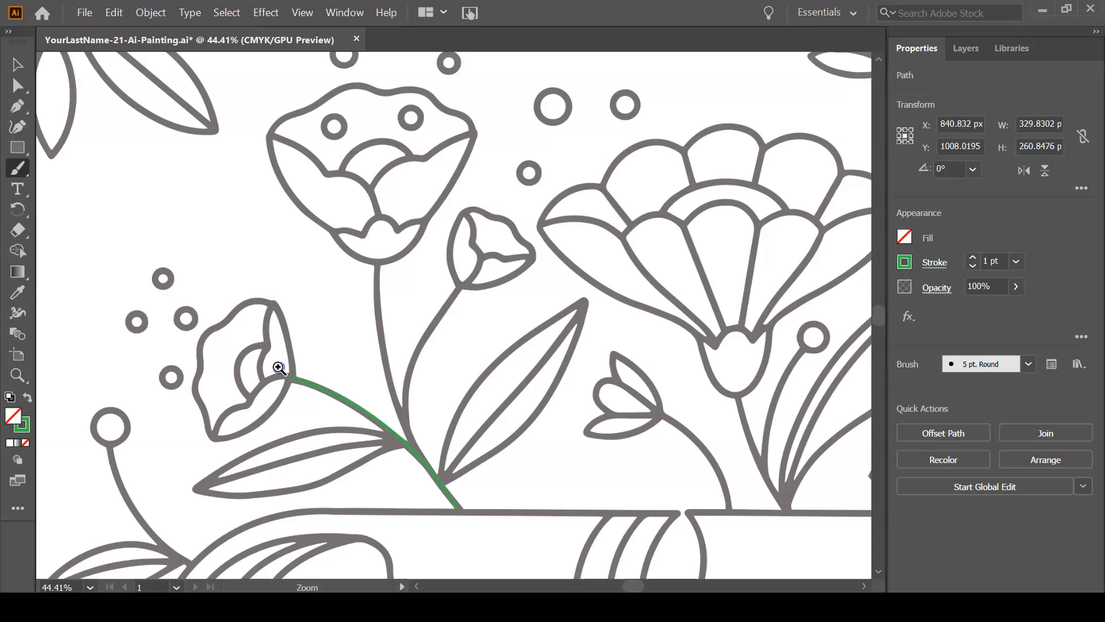
left_click(325, 397)
left_click_drag(446, 377, 382, 168)
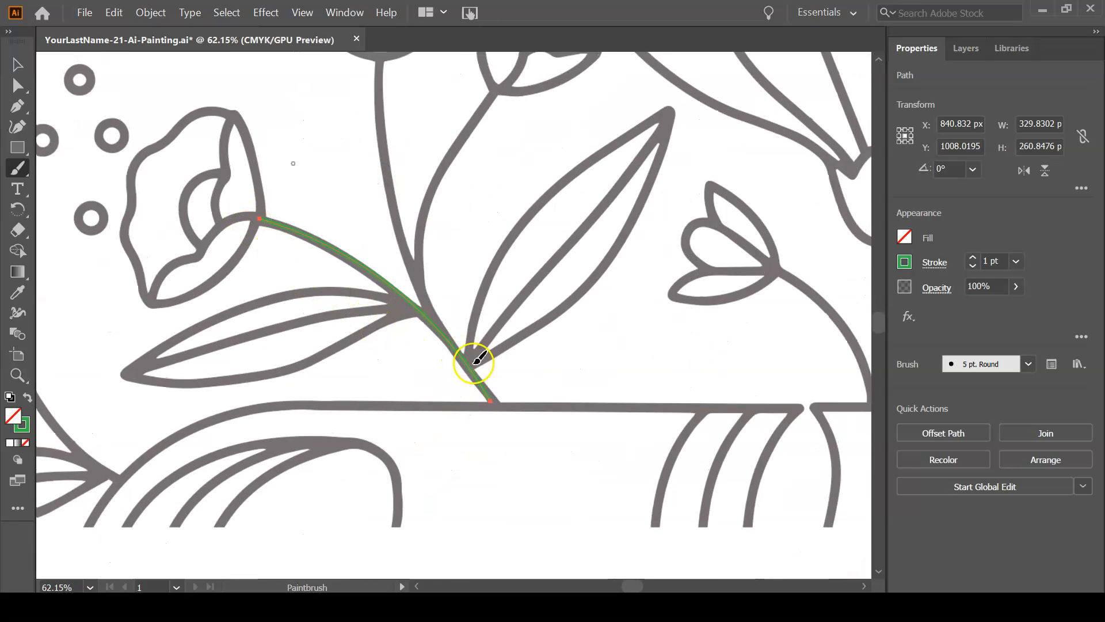
key("ctrl+y")
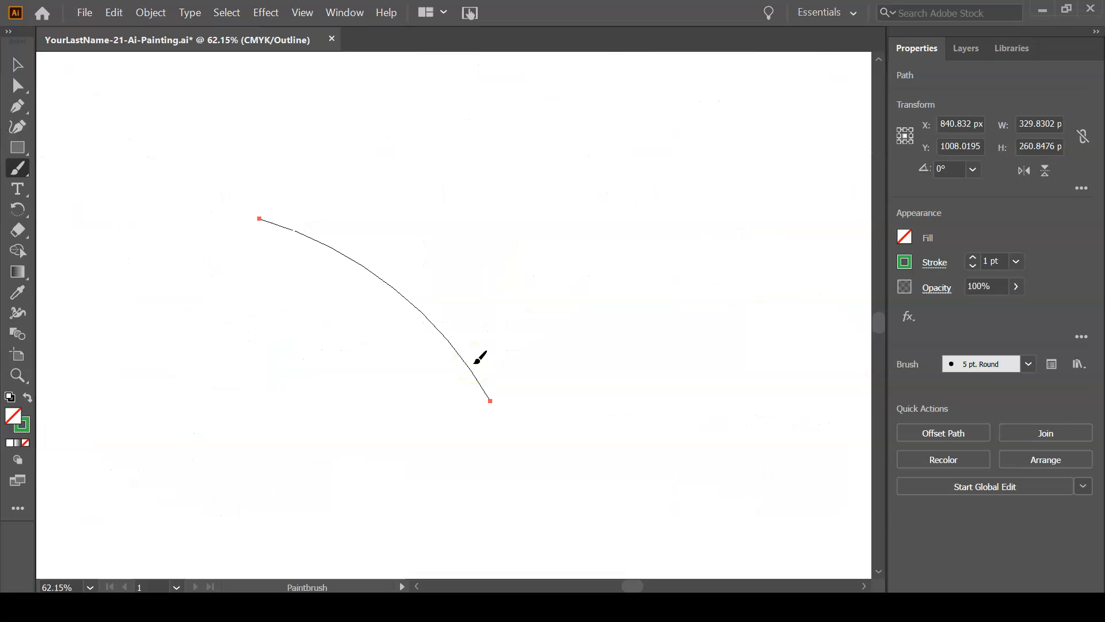
key("ctrl")
key("ctrl")
key("ctrl+y")
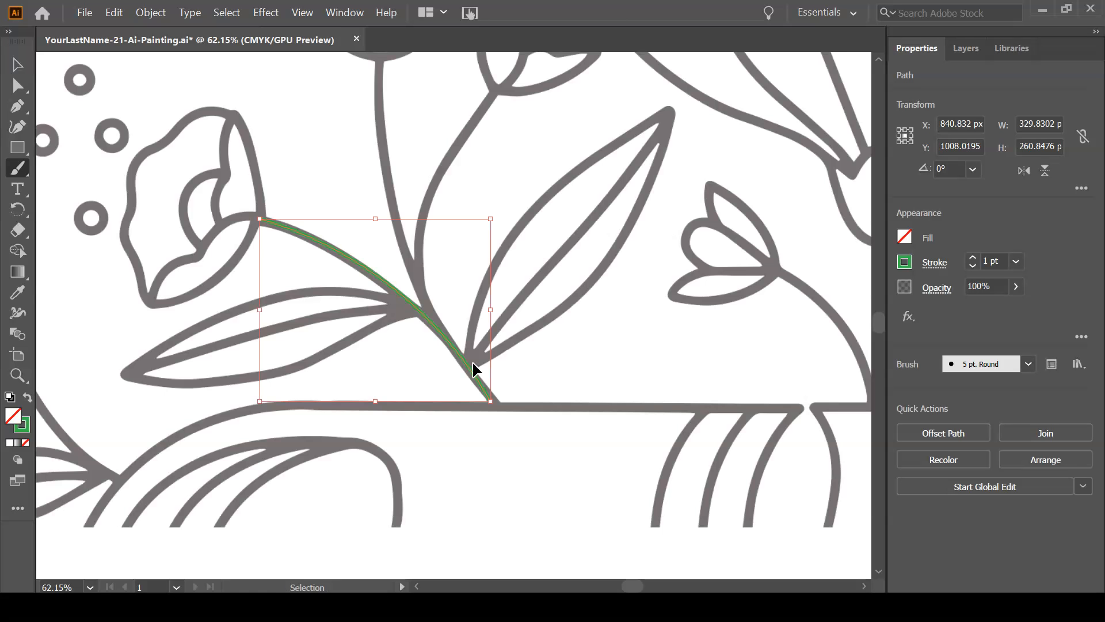
Set the painted stem's stroke weight to 4 pt
left_click(973, 257)
left_click(972, 257)
left_click(972, 257)
left_click(762, 260, "ctrl")
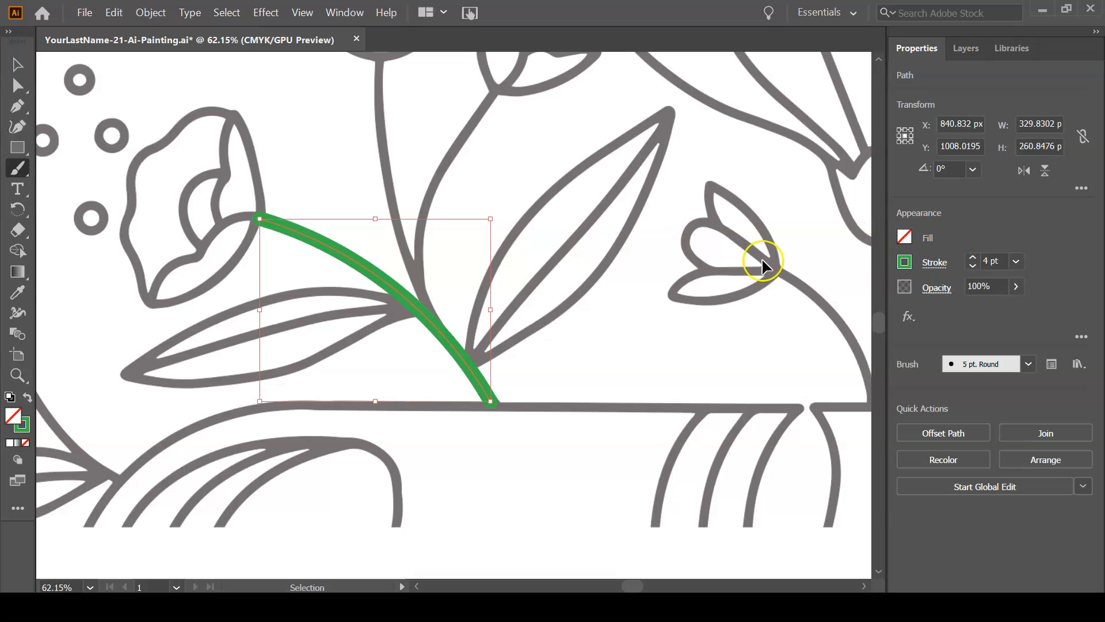
Apply the Charcoal - Feather brush to the painted stem
key("ctrl+equal")
key("ctrl+equal")
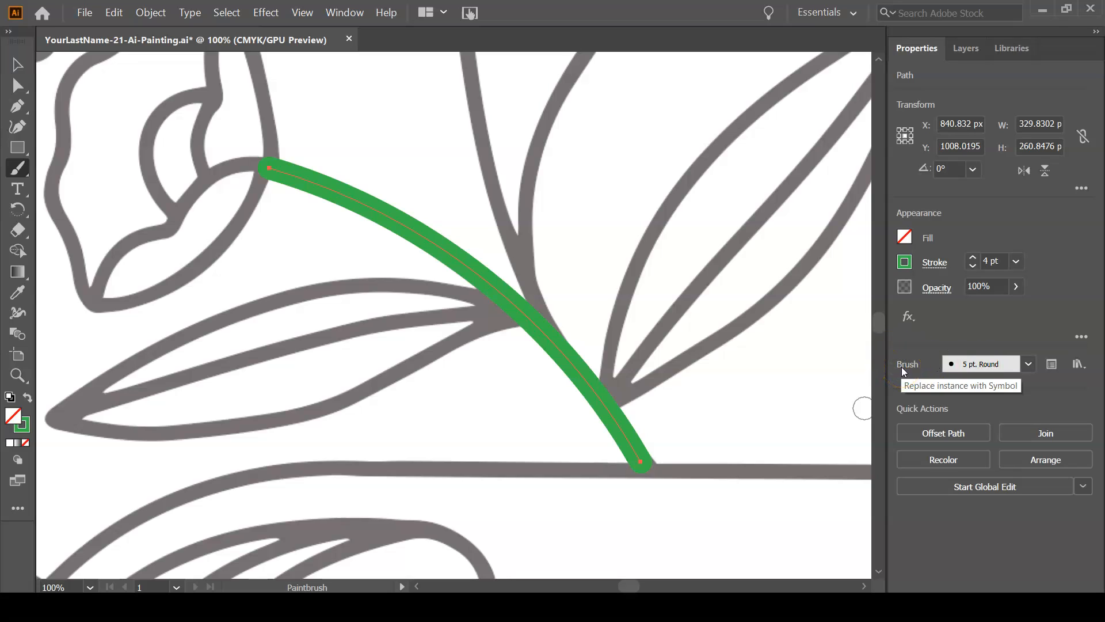
left_click(933, 373)
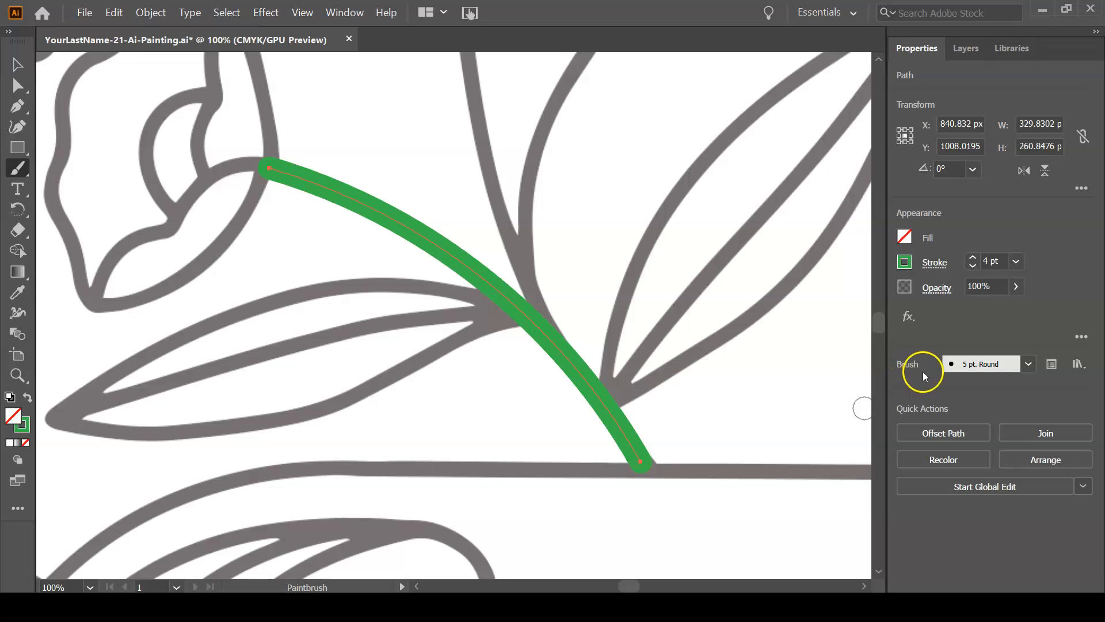
left_click(1038, 366)
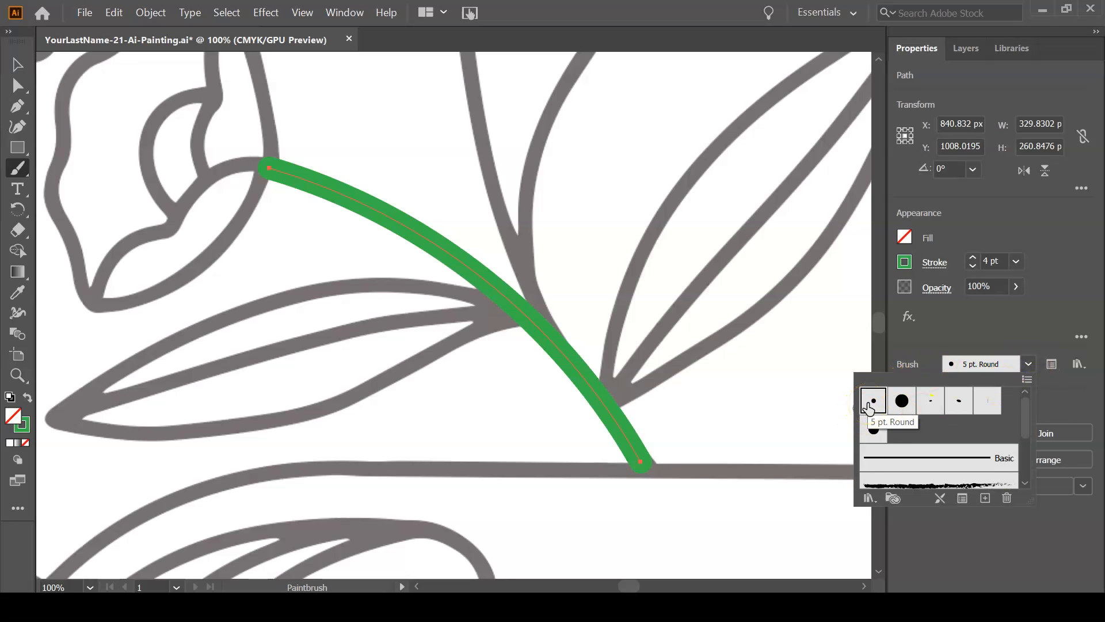
left_click(988, 420)
left_click_drag(1028, 413, 1027, 448)
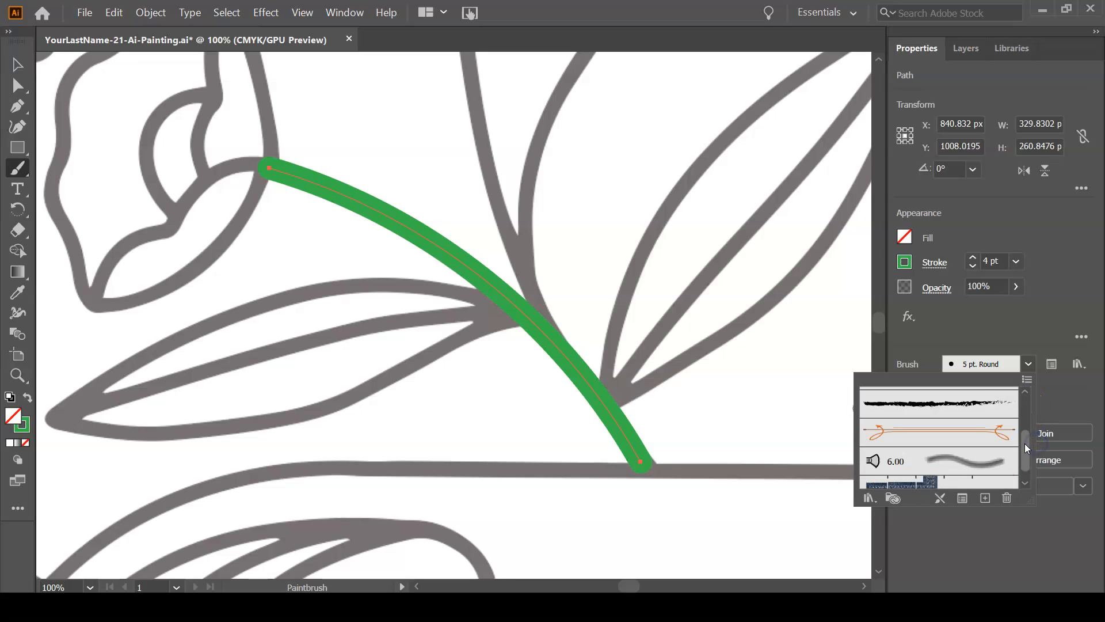
left_click(970, 412)
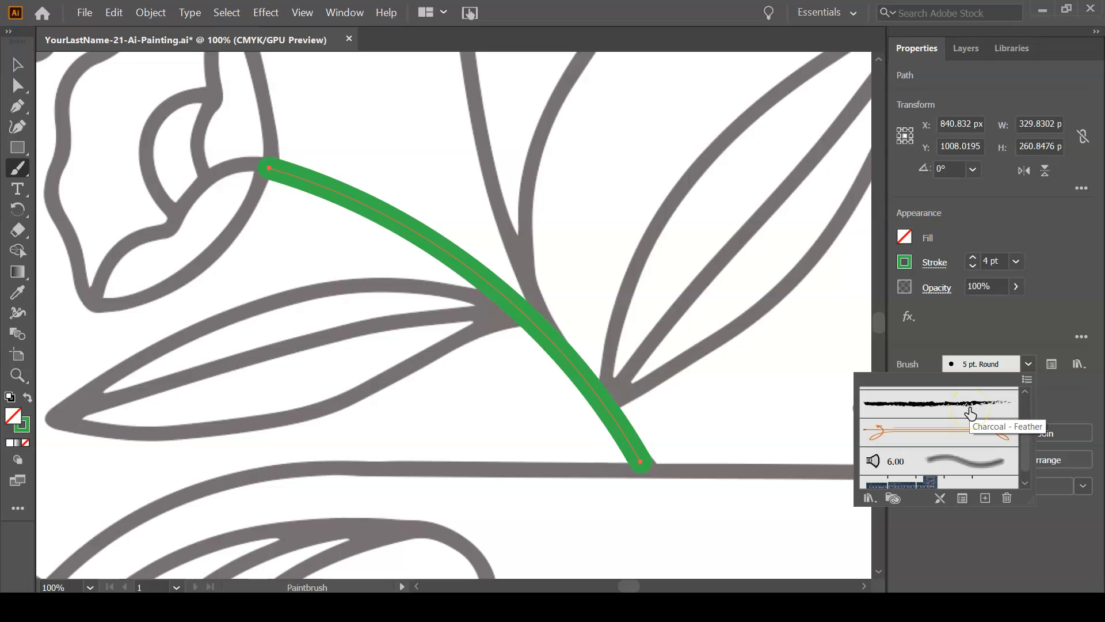
left_click(970, 411)
Set the charcoal-brushed stem's stroke weight to 4 pt
left_click(986, 248)
left_click(973, 257)
left_click(973, 258)
left_click(972, 257)
left_click(978, 282)
left_click(1013, 372)
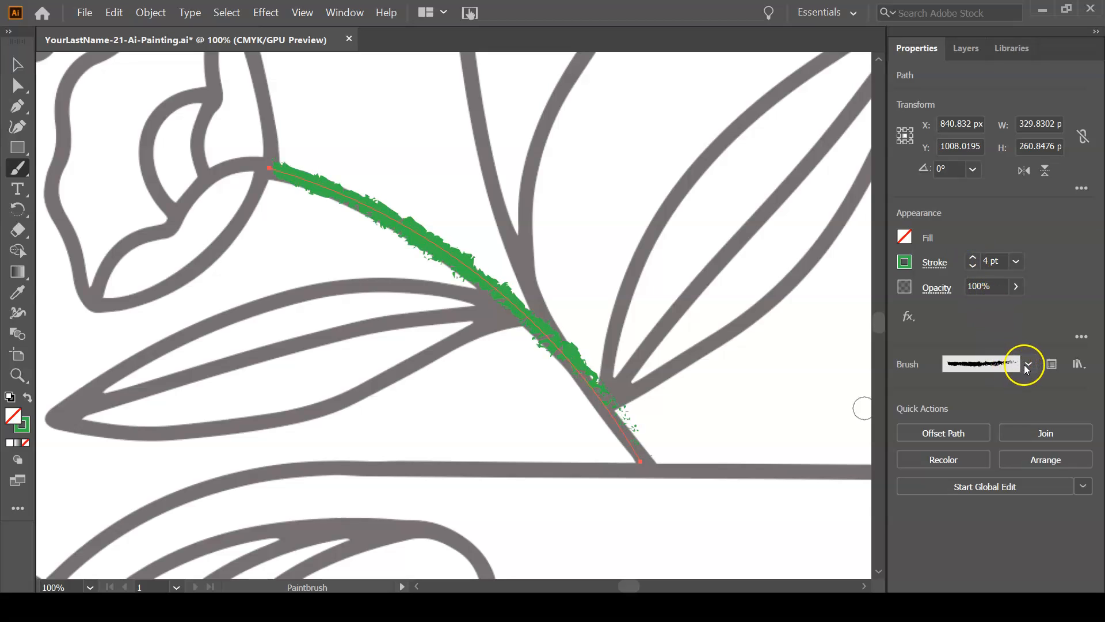
left_click(1027, 365)
left_click_drag(1028, 437, 1028, 459)
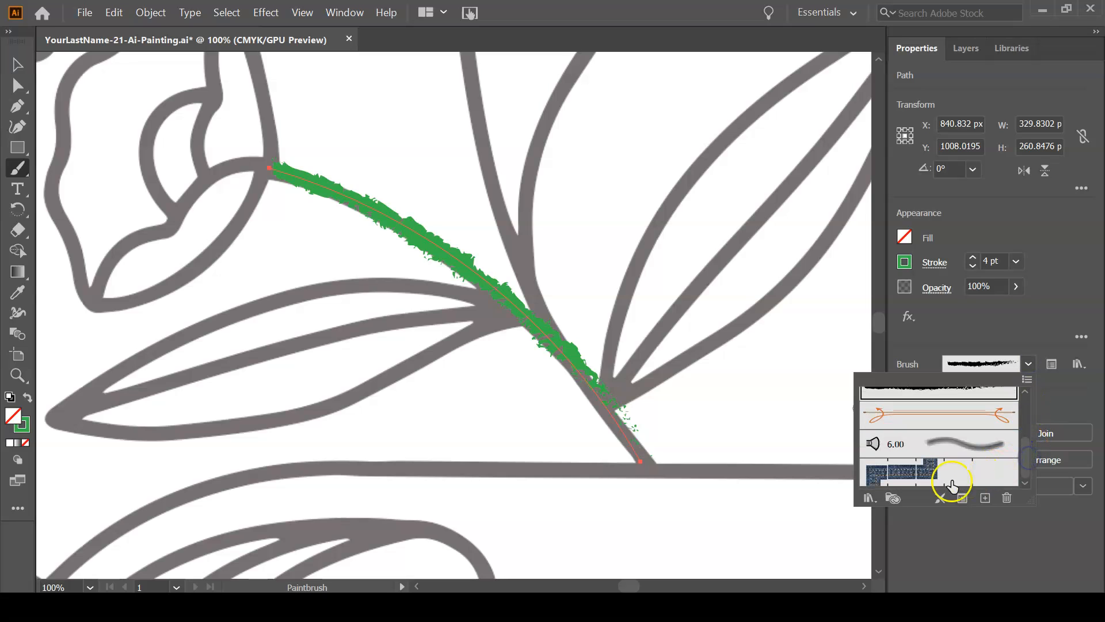
left_click(870, 500)
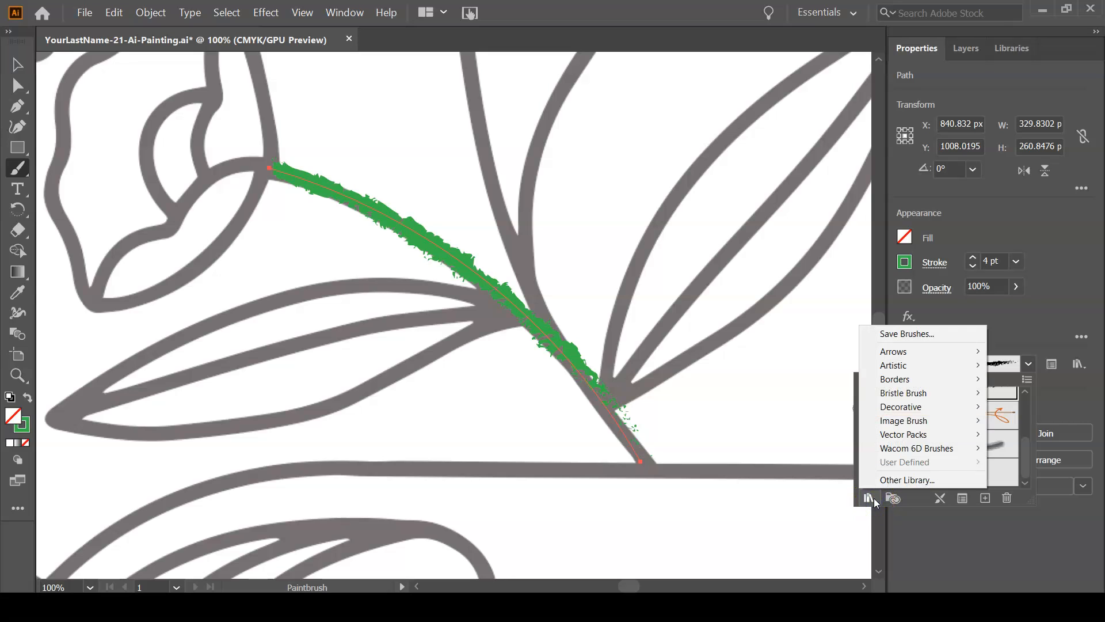
left_click(1028, 368)
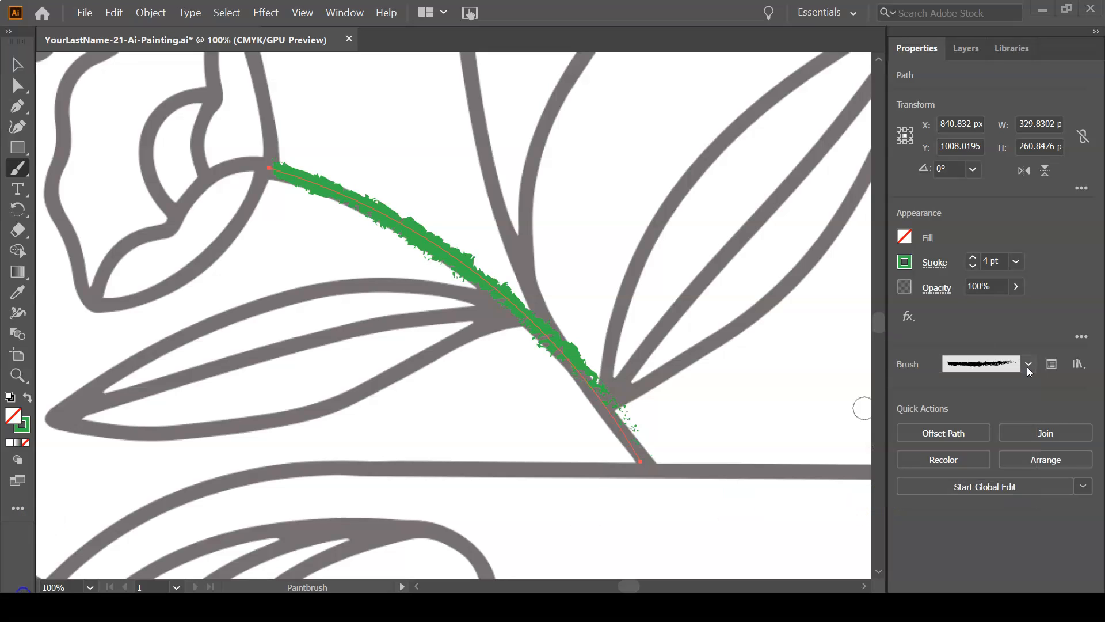
Browse the brush library categories, open the Artistic_Watercolor library and move its panel clear of the stem
left_click(1028, 369)
left_click(867, 500)
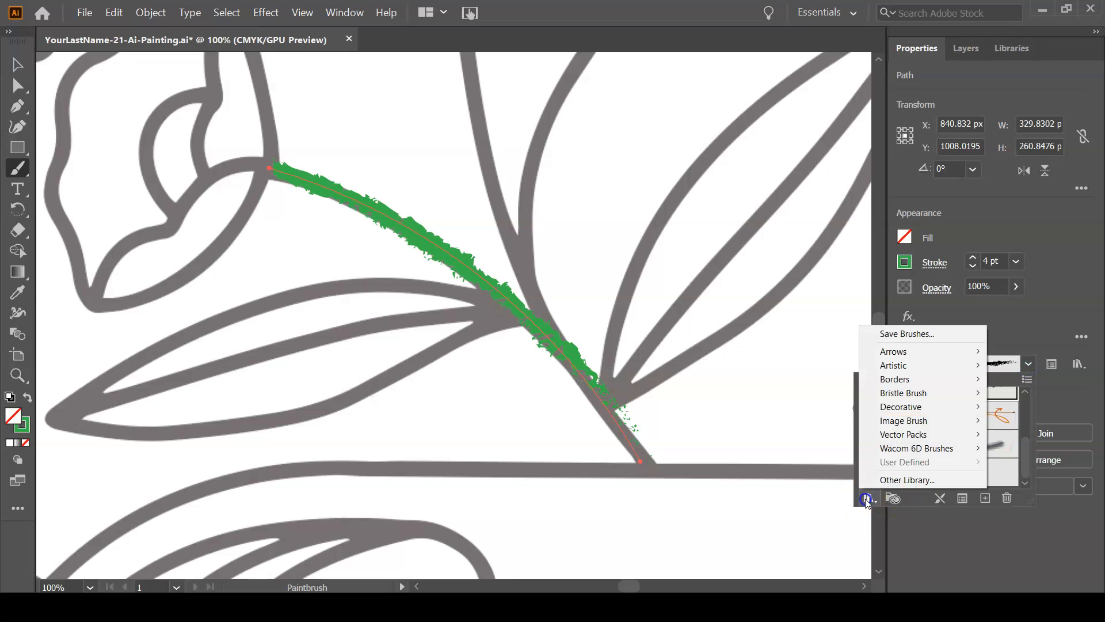
left_click(906, 351)
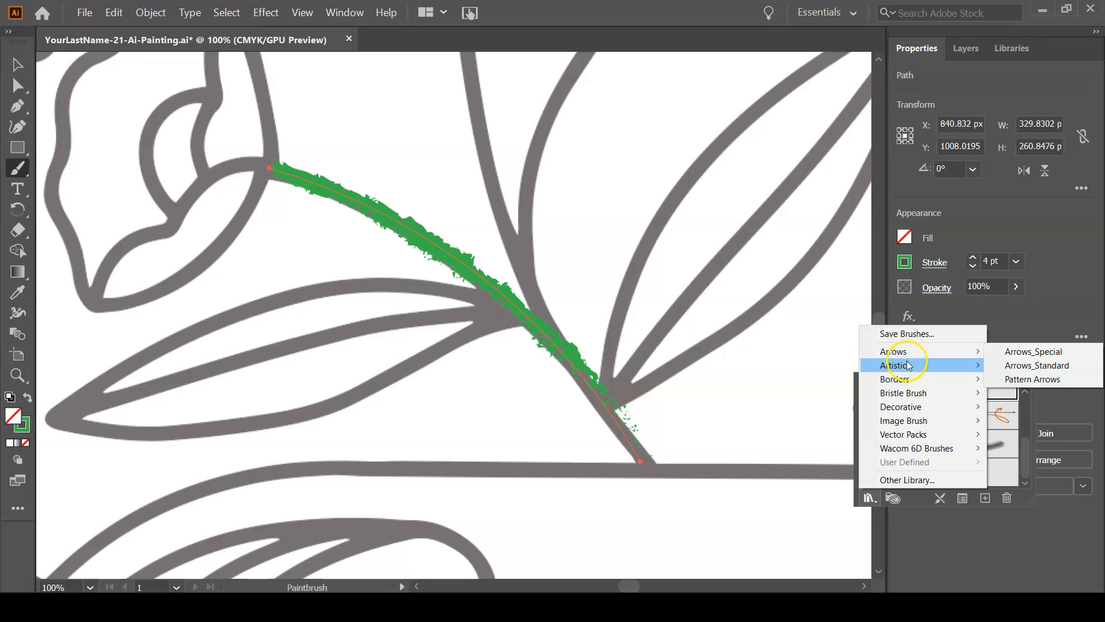
mouse_move(908, 366)
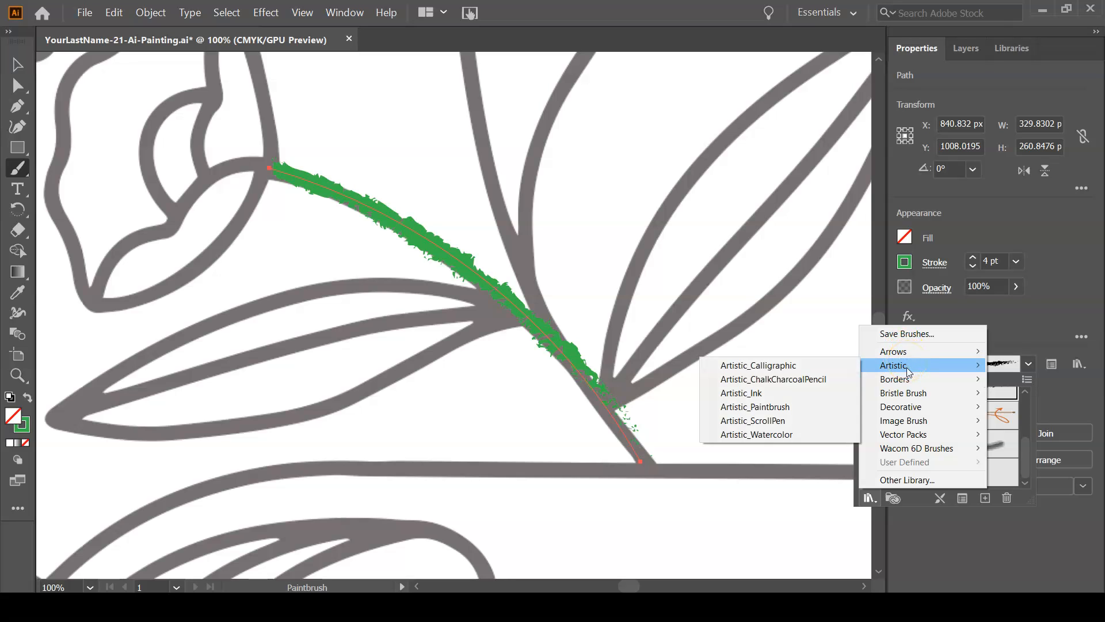
left_click(911, 379)
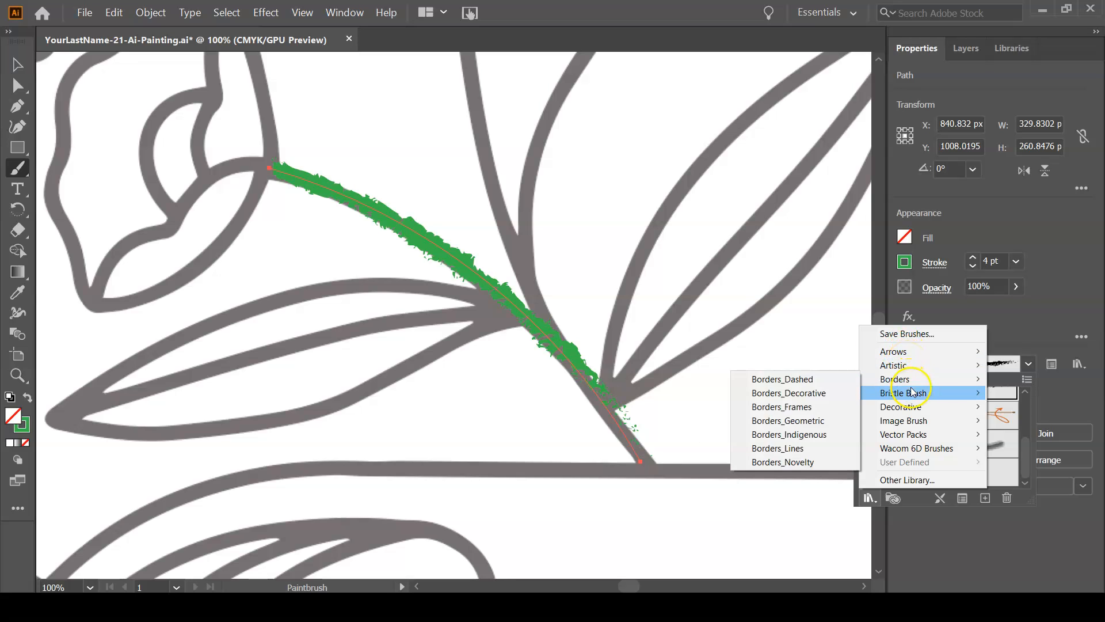
mouse_move(914, 397)
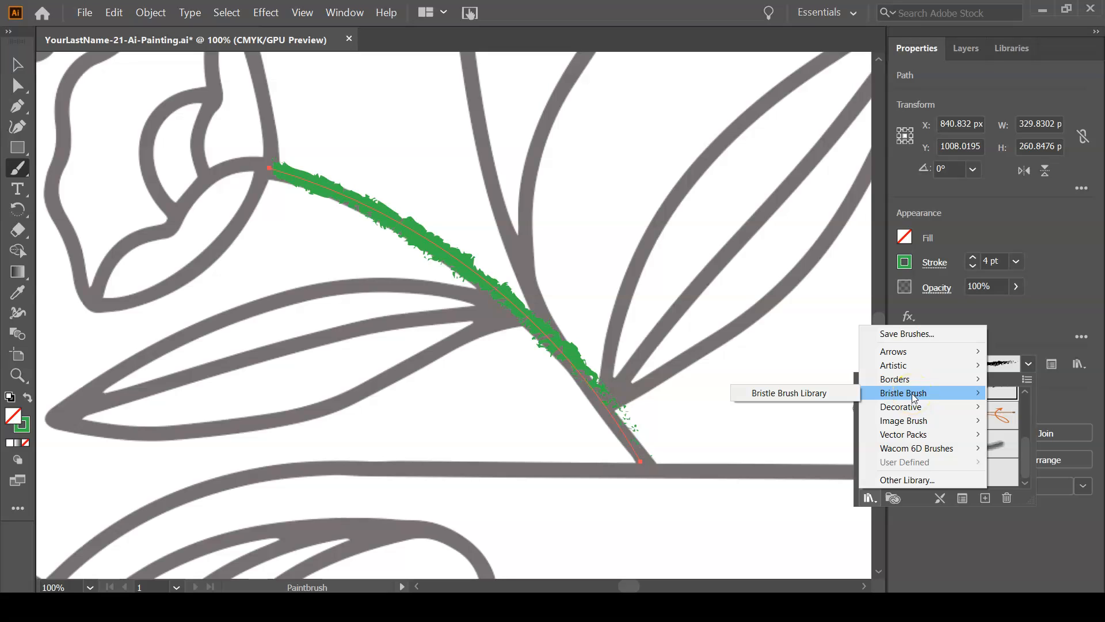
left_click(916, 411)
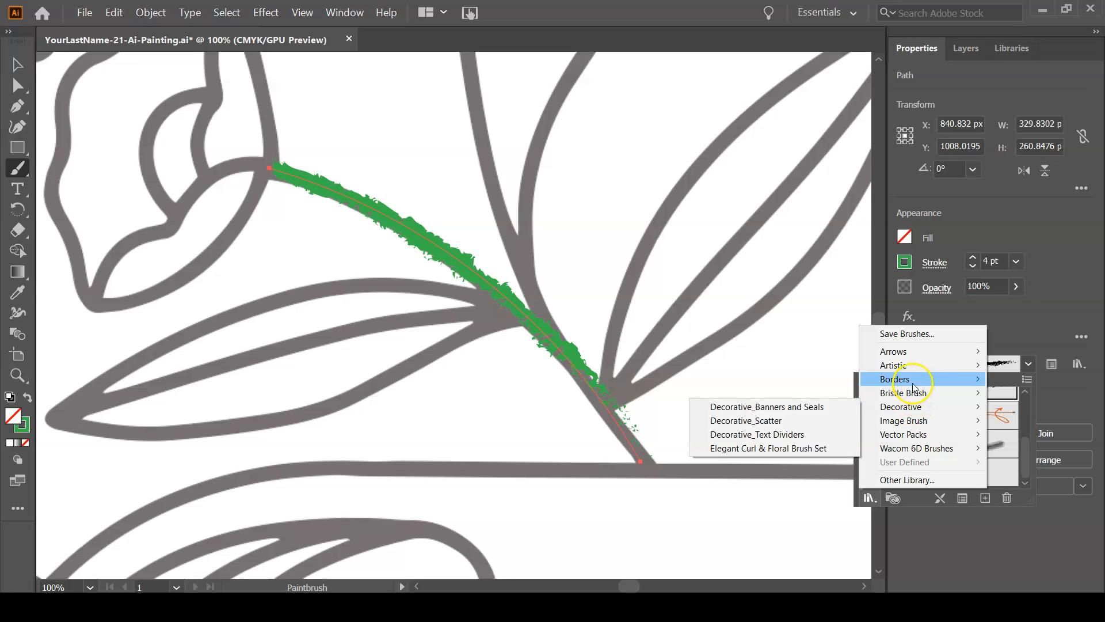
mouse_move(915, 368)
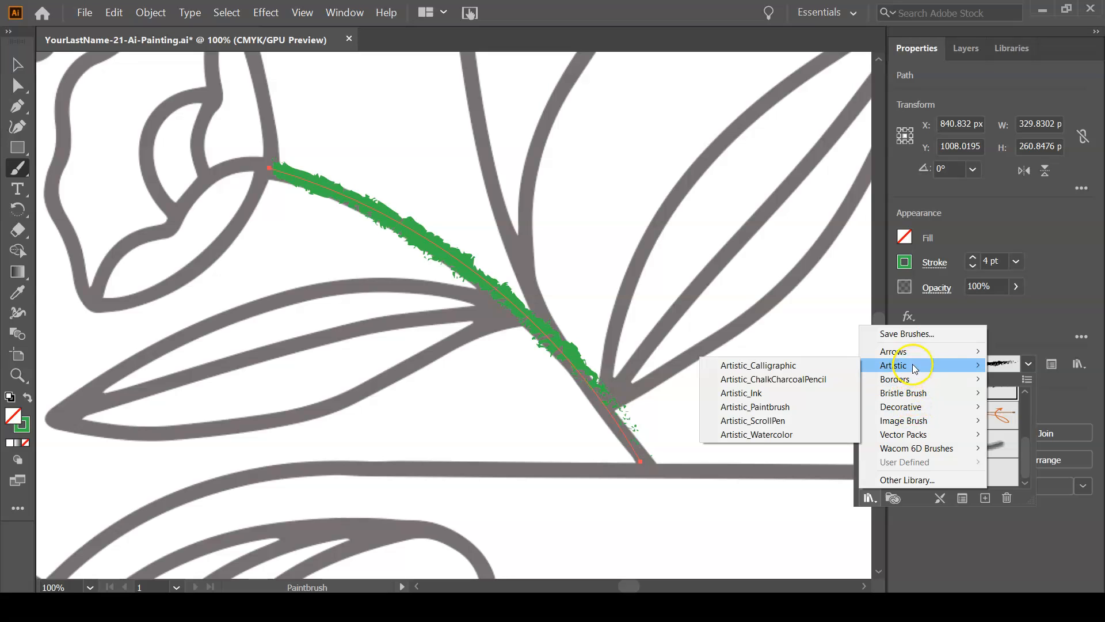
left_click(778, 434)
mouse_move(585, 274)
left_mouse_down()
mouse_move(686, 257)
mouse_move(707, 217)
left_mouse_up()
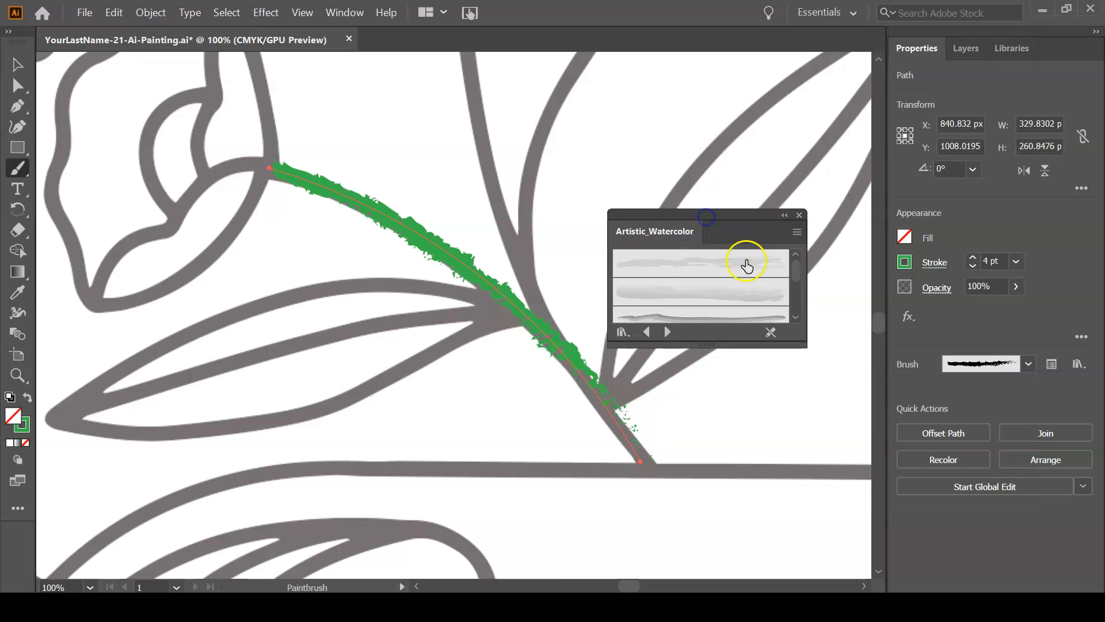
Try watercolor brushes on the stem, including Light Wash - Thick, Watercolor - Wet and Watercolor - Thin, enlarging the library panel to reach more
left_click(747, 264)
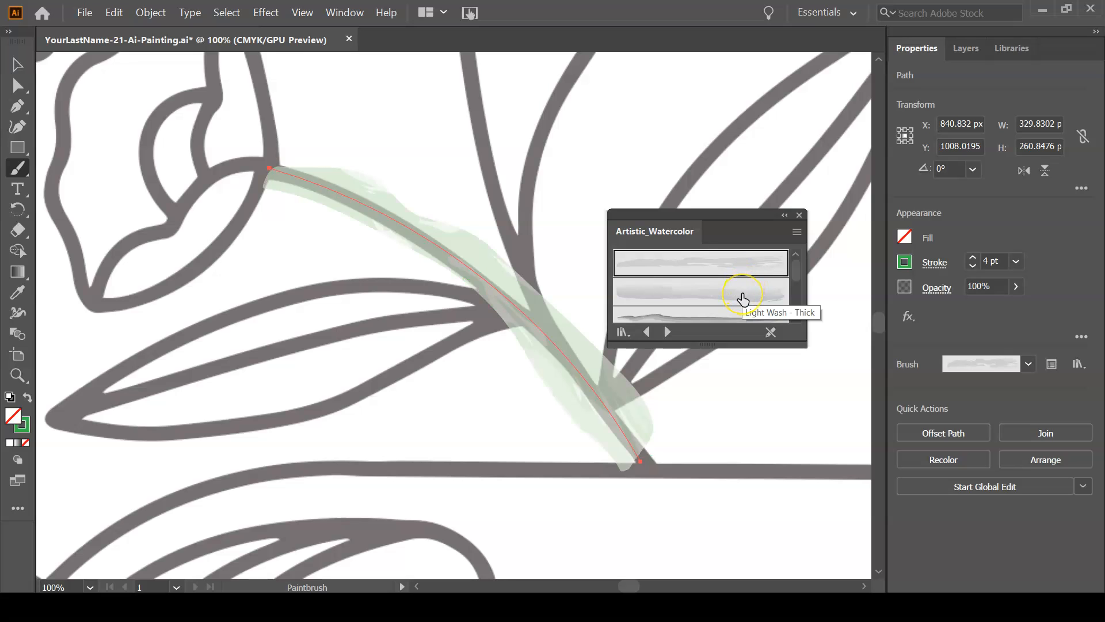
left_click(742, 299)
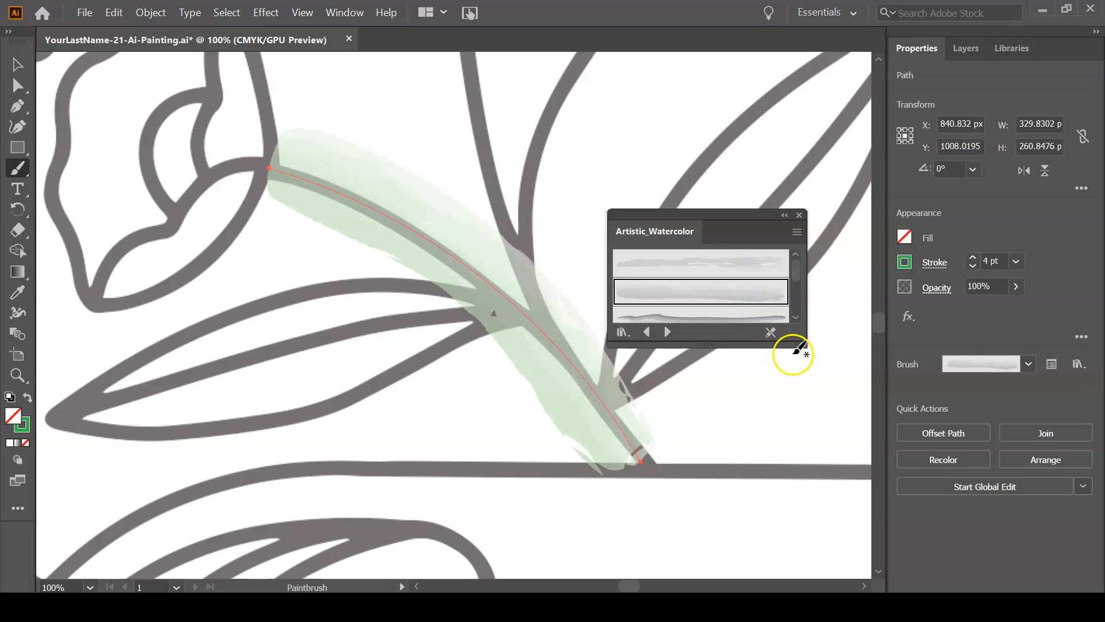
left_click_drag(793, 347, 804, 536)
left_click(706, 488)
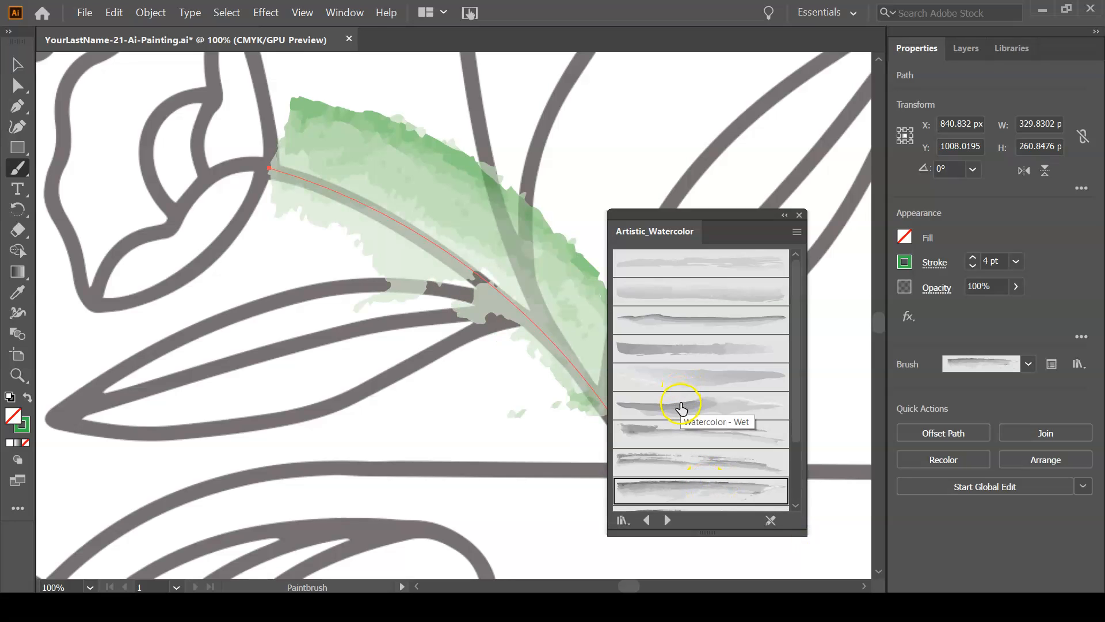
left_click(681, 406)
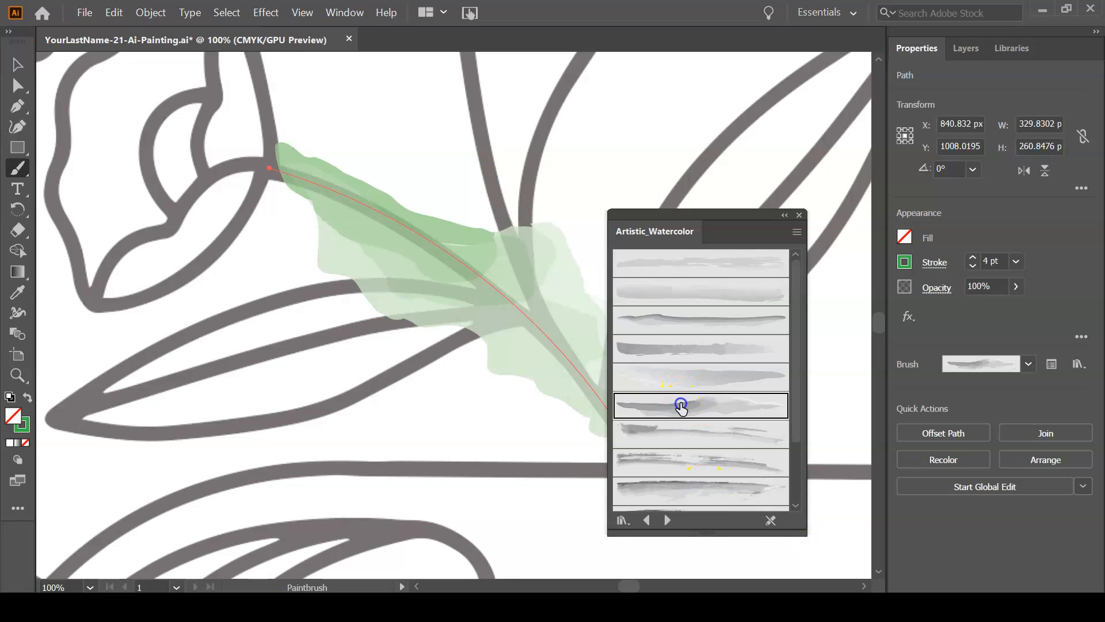
left_click(680, 354)
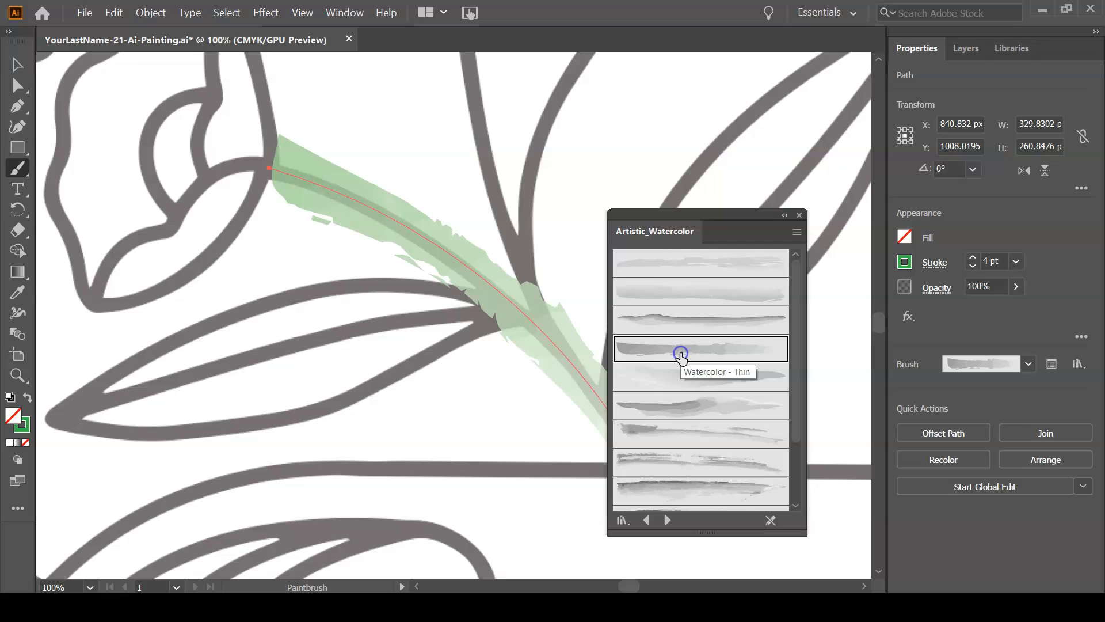
Switch the brush library from Artistic_Watercolor to Artistic_Paintbrush
left_click(621, 521)
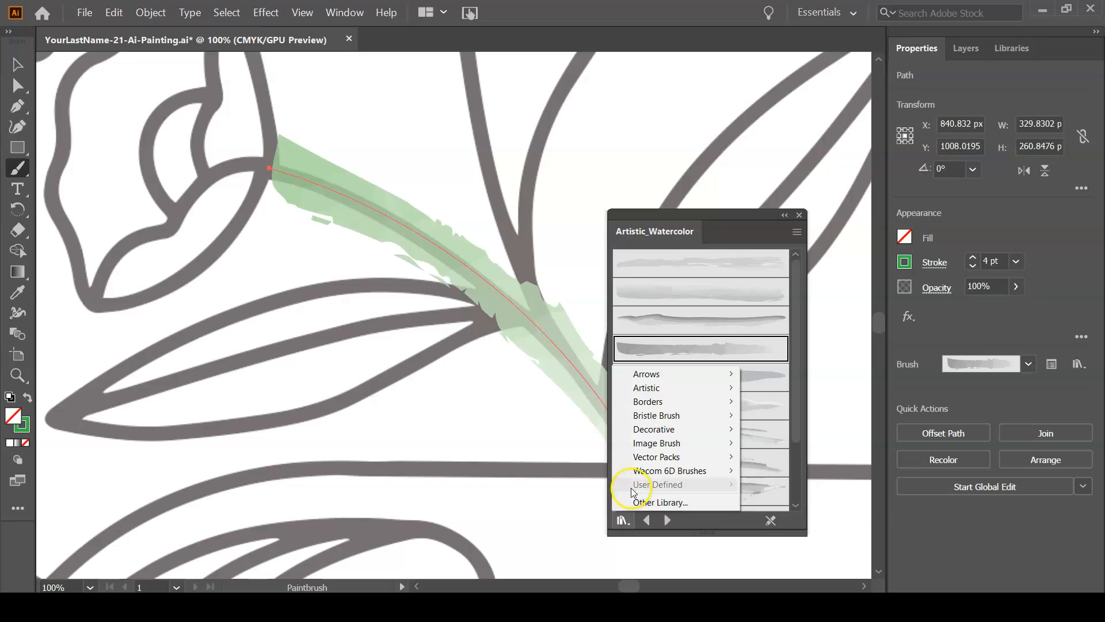
mouse_move(649, 406)
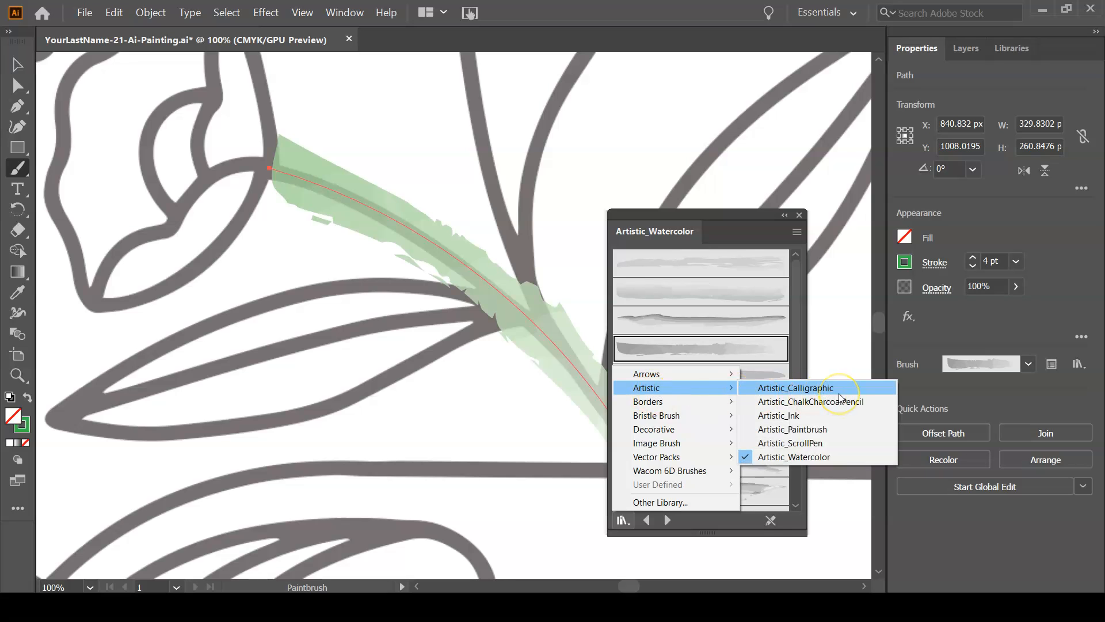
left_click(838, 432)
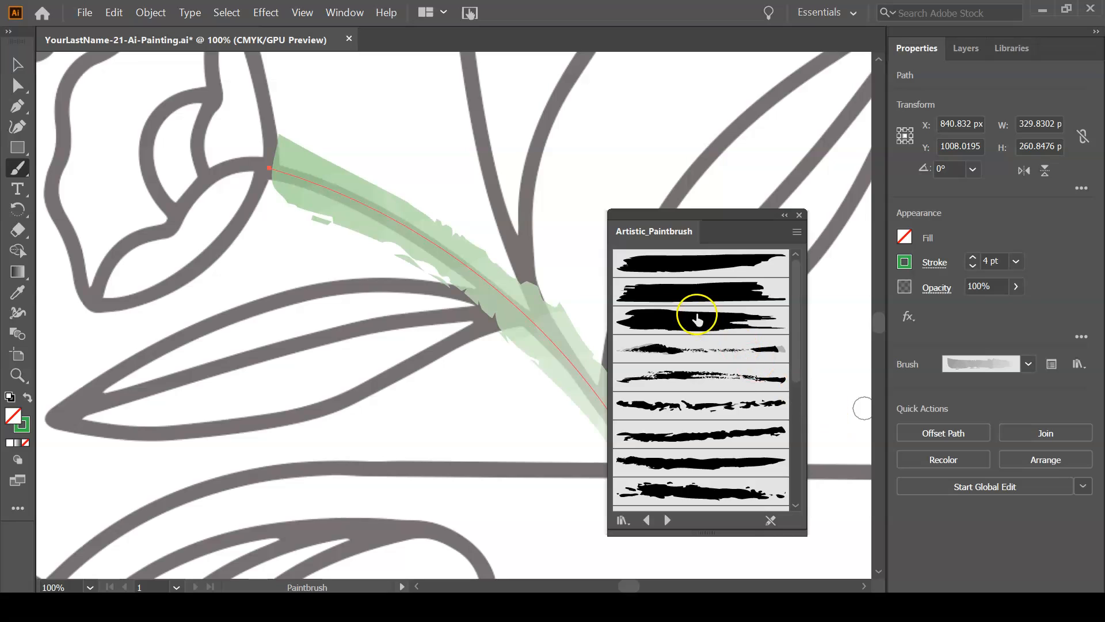
Try several Artistic_Paintbrush strokes on the stem, moving the library panel so that the whole stem is uncovered
left_click(696, 320)
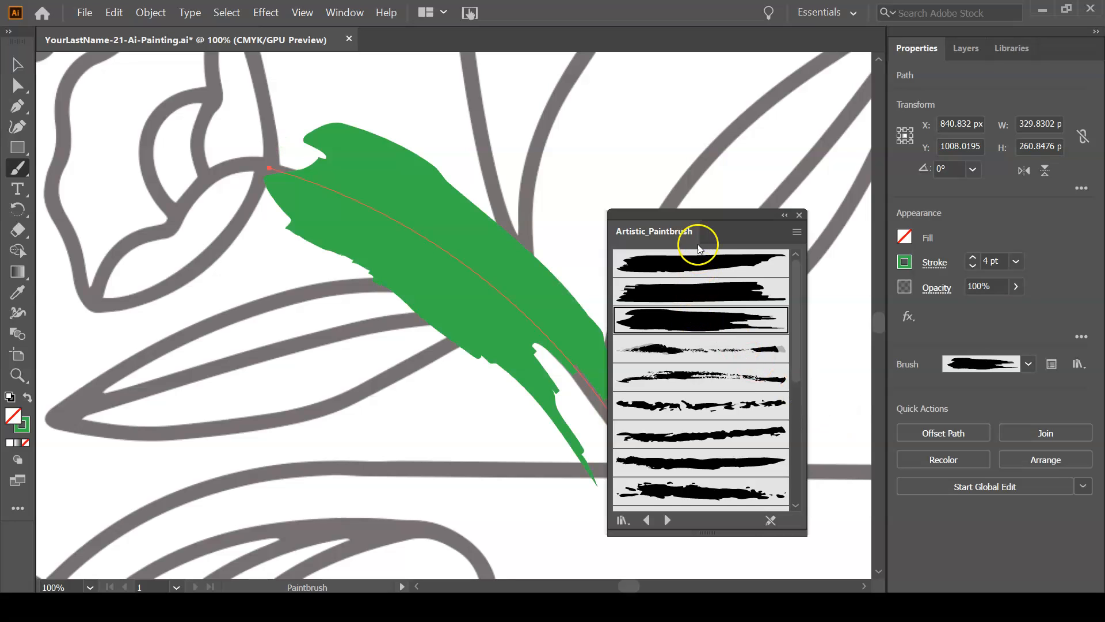
left_click(694, 262)
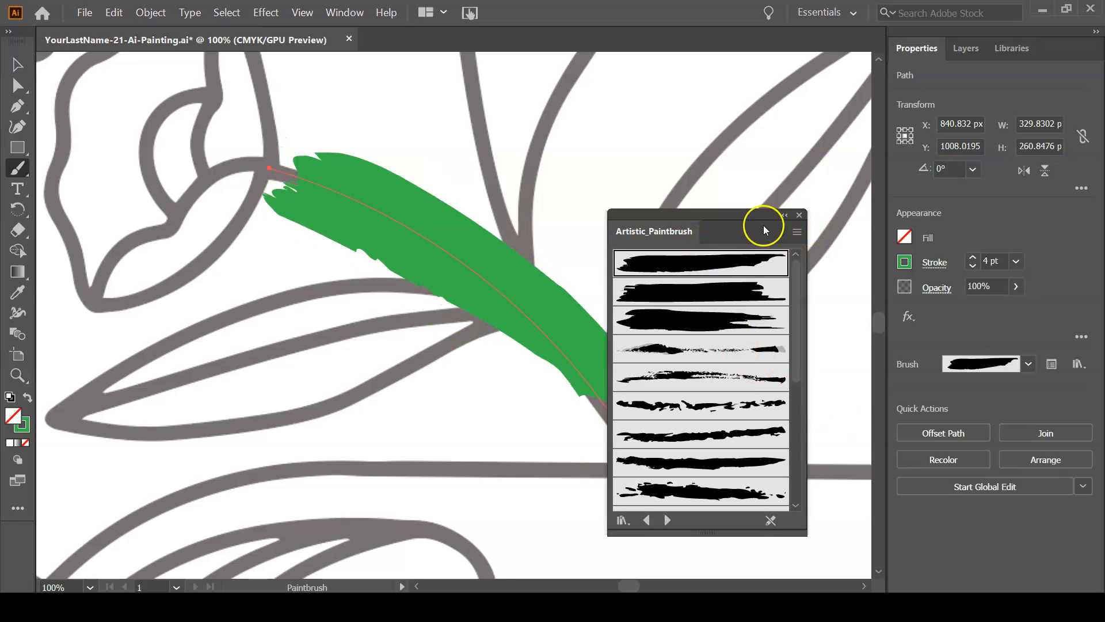
left_click_drag(721, 219, 839, 253)
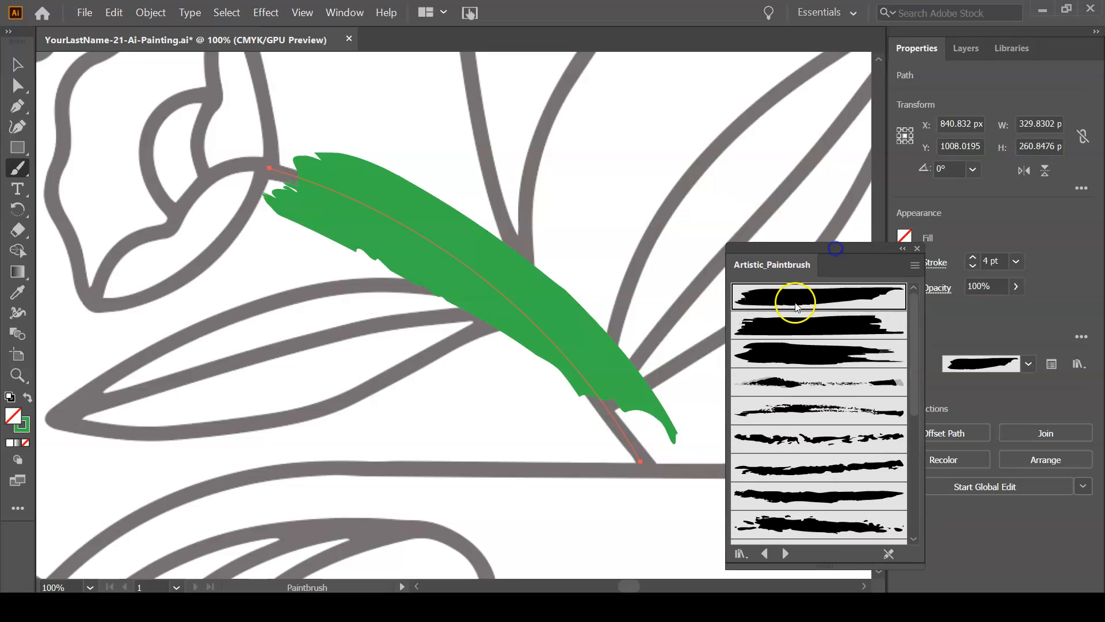
left_click(787, 467)
left_click(786, 494)
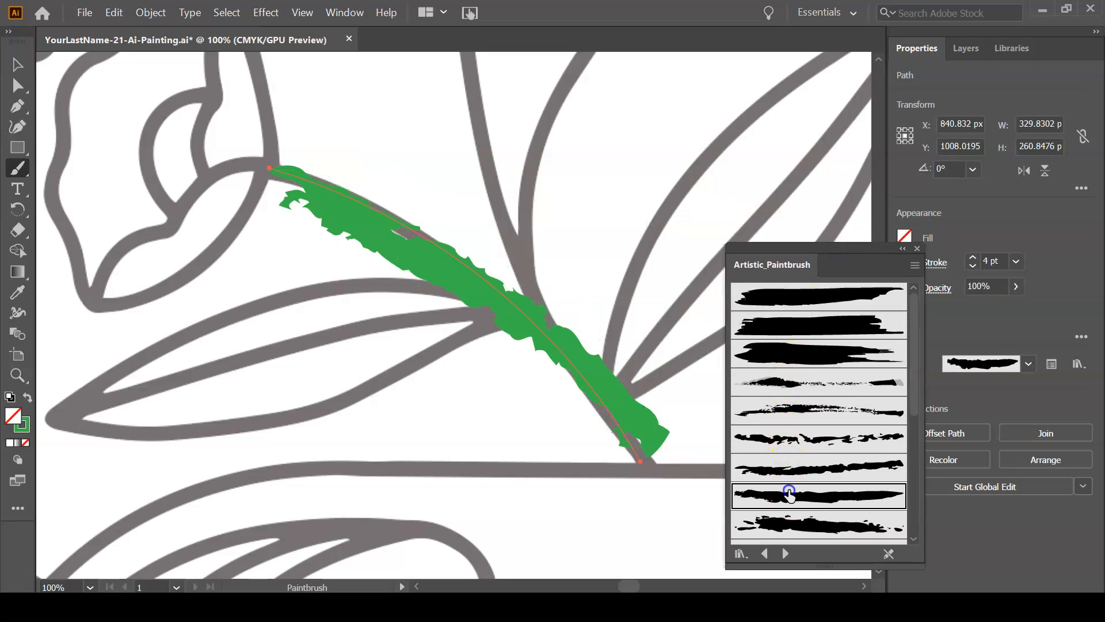
left_click(793, 525)
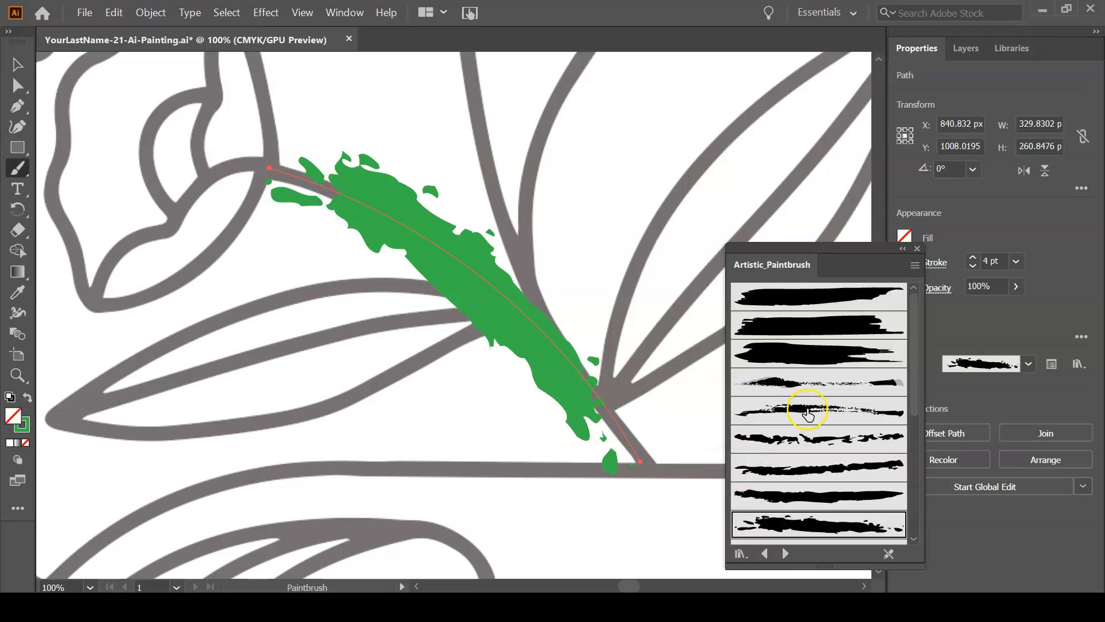
left_click(817, 358)
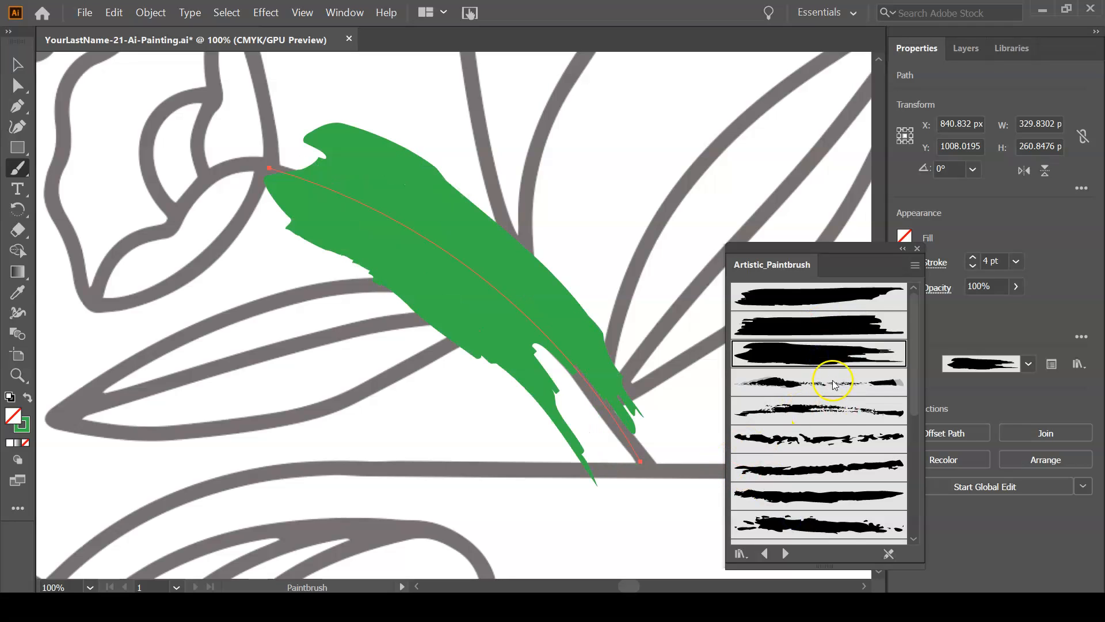
Sample two brushes near the end of the Artistic_Paintbrush library and apply Brush 1 to the stem
scroll(834, 384, "down", 5)
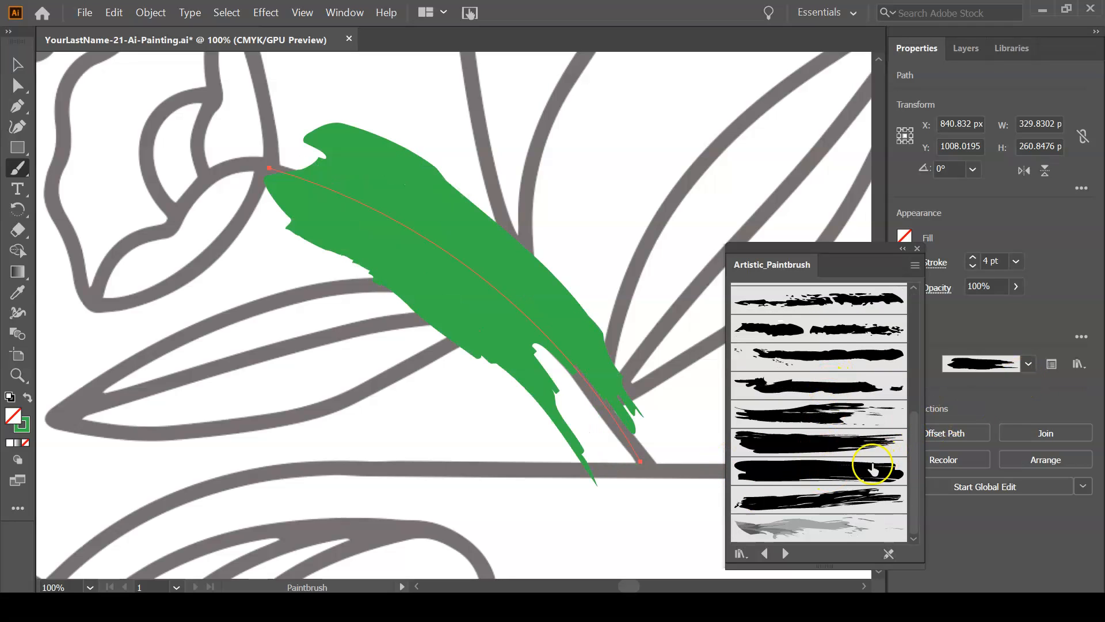
left_click(855, 473)
left_click(835, 498)
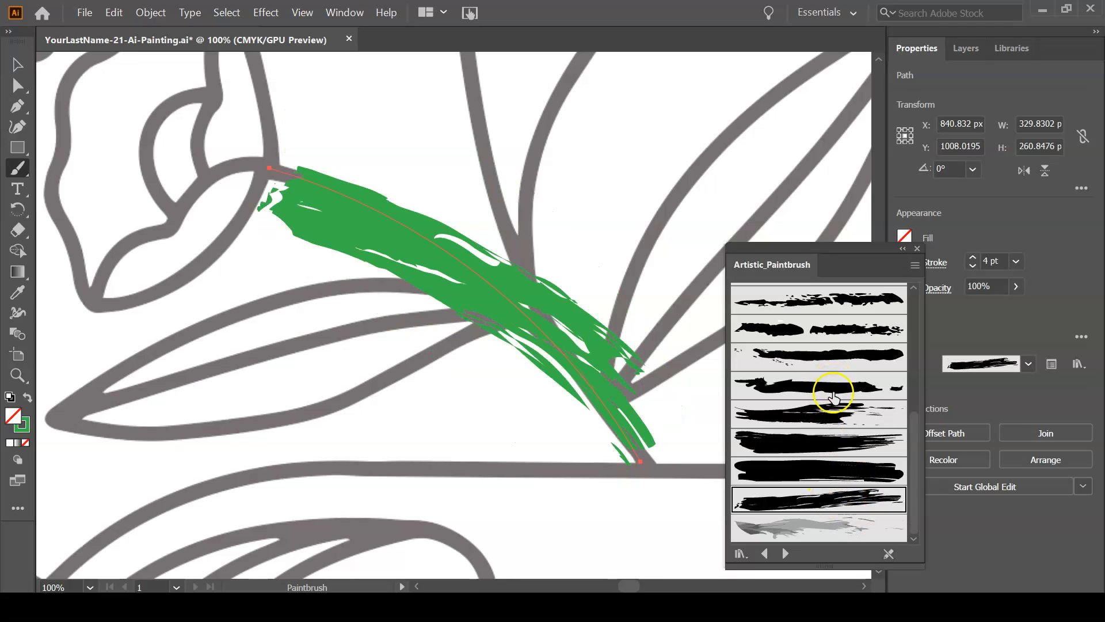
scroll(830, 412, "down", 5)
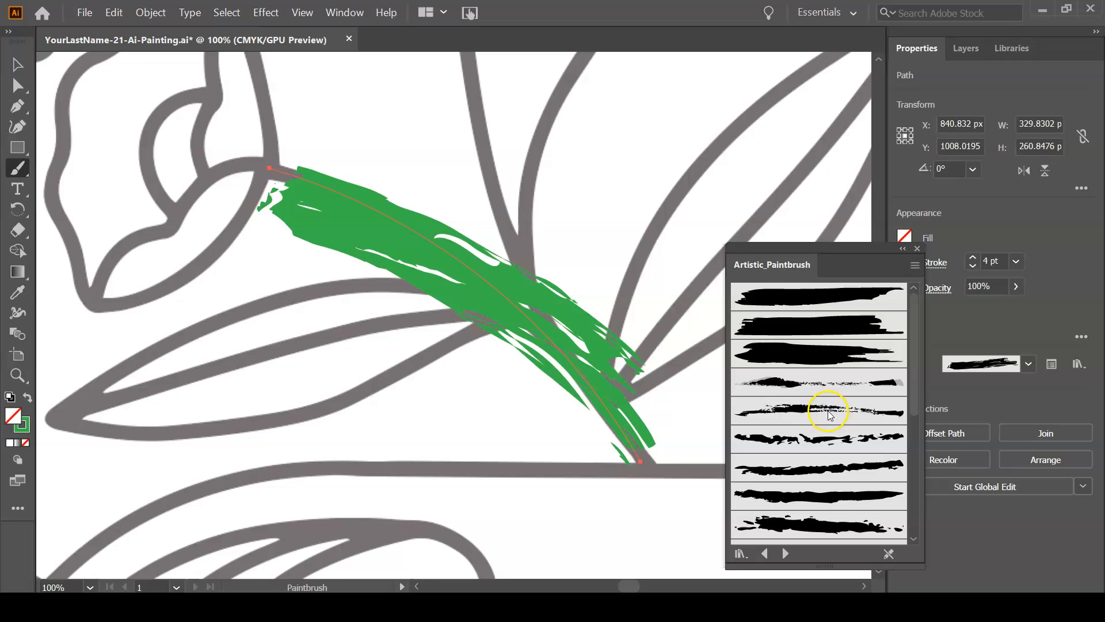
left_click(822, 300)
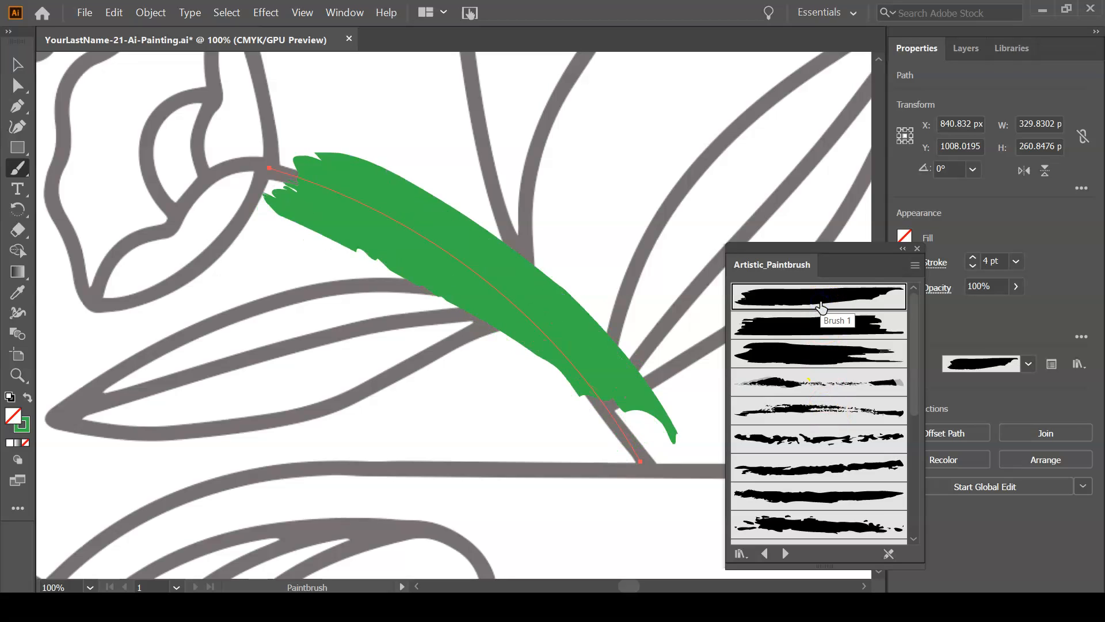
Keep Brush 1 on the stem, close the Artistic_Paintbrush library and set the stem's stroke weight to 2 pt
left_click(822, 305)
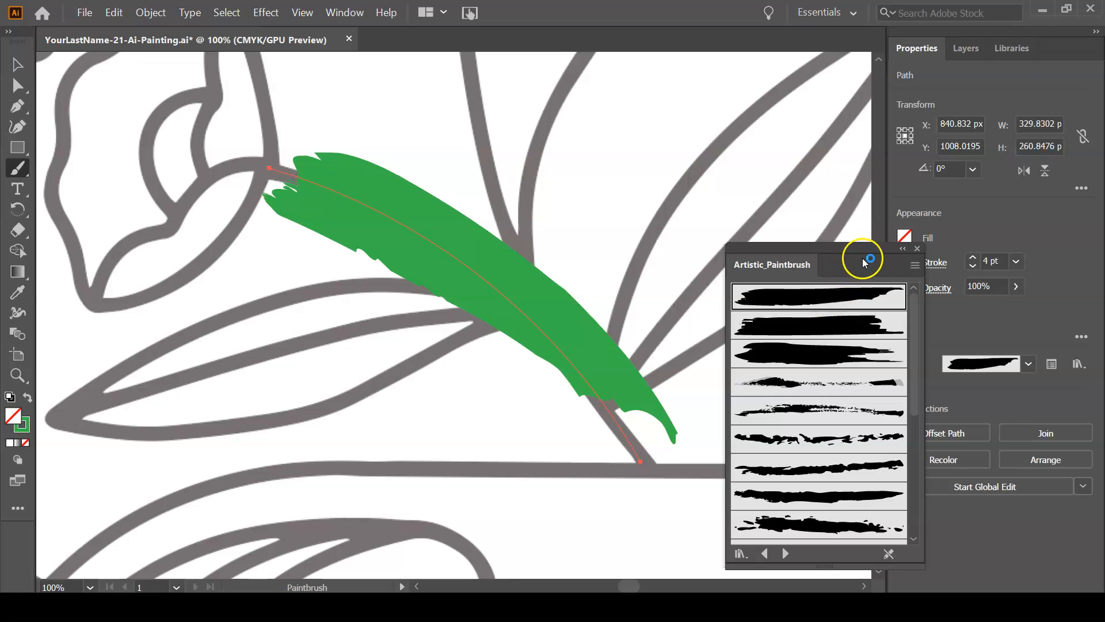
left_click(916, 249)
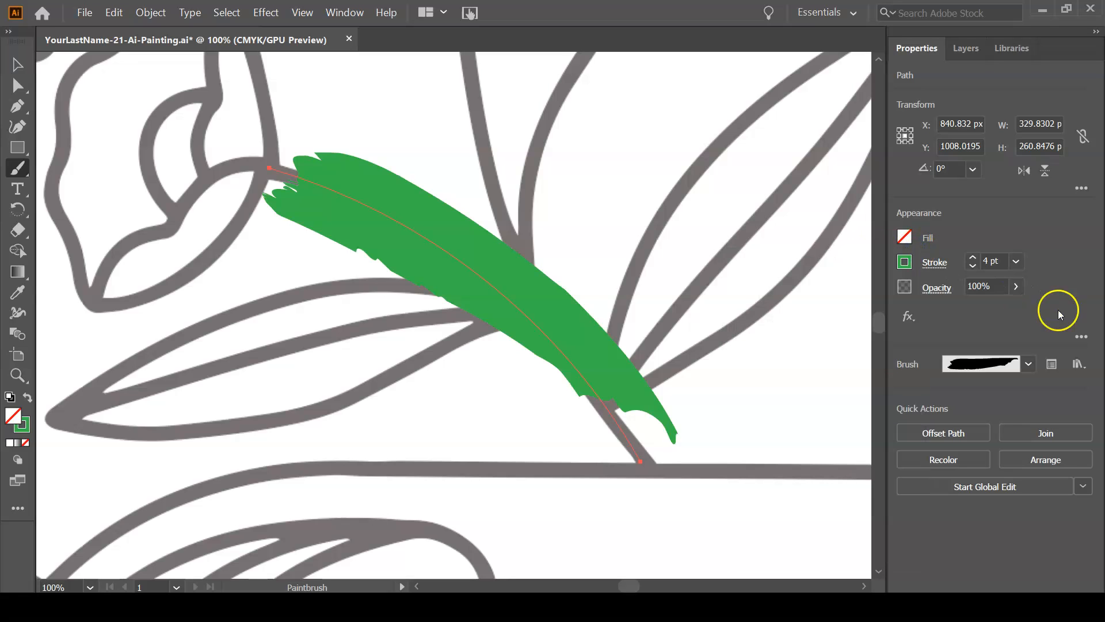
left_click(973, 267)
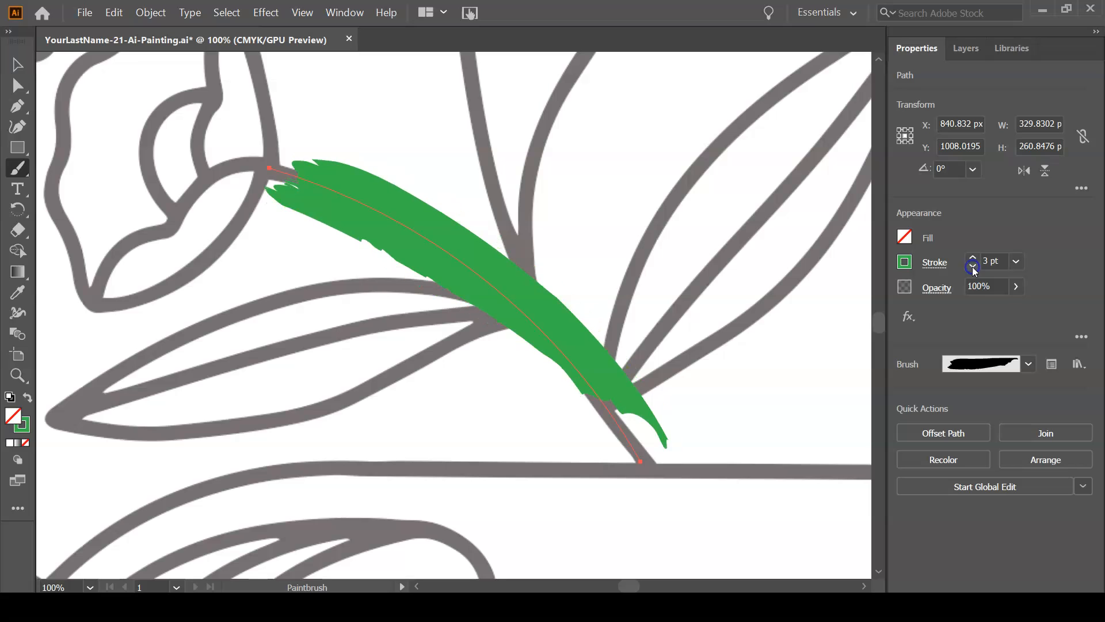
left_click(973, 268)
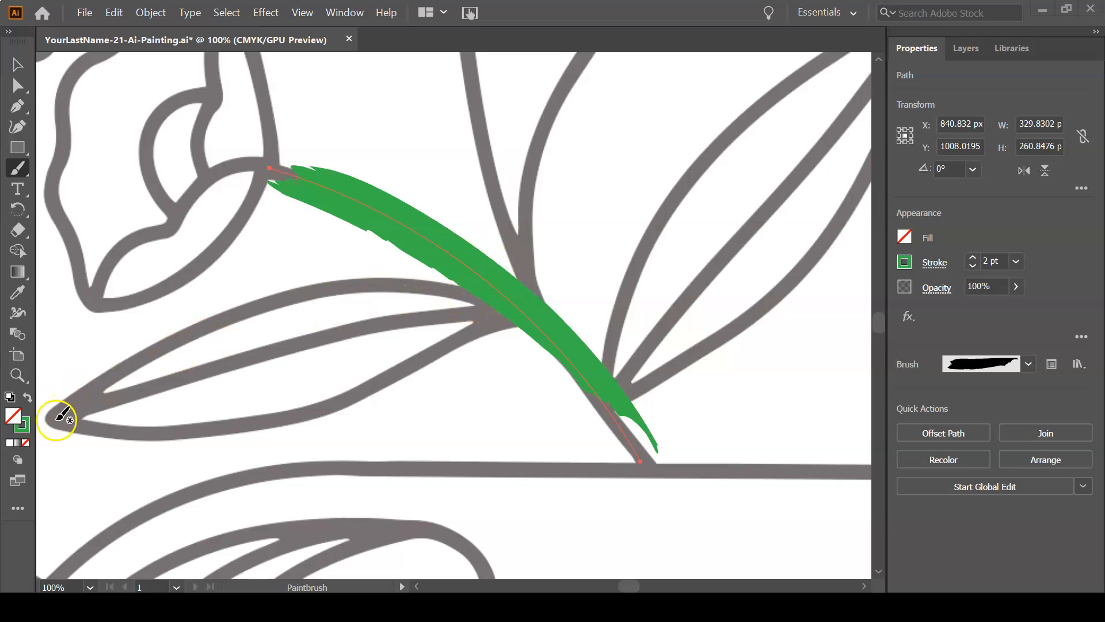
Paint the outline and midrib of the leaf on the left side of the stem, and set the midrib's stroke weight to 0.25 pt
mouse_move(54, 419)
left_mouse_down()
mouse_move(133, 433)
mouse_move(320, 409)
mouse_move(376, 392)
mouse_move(499, 313)
mouse_move(460, 286)
mouse_move(353, 284)
mouse_move(217, 316)
left_mouse_up()
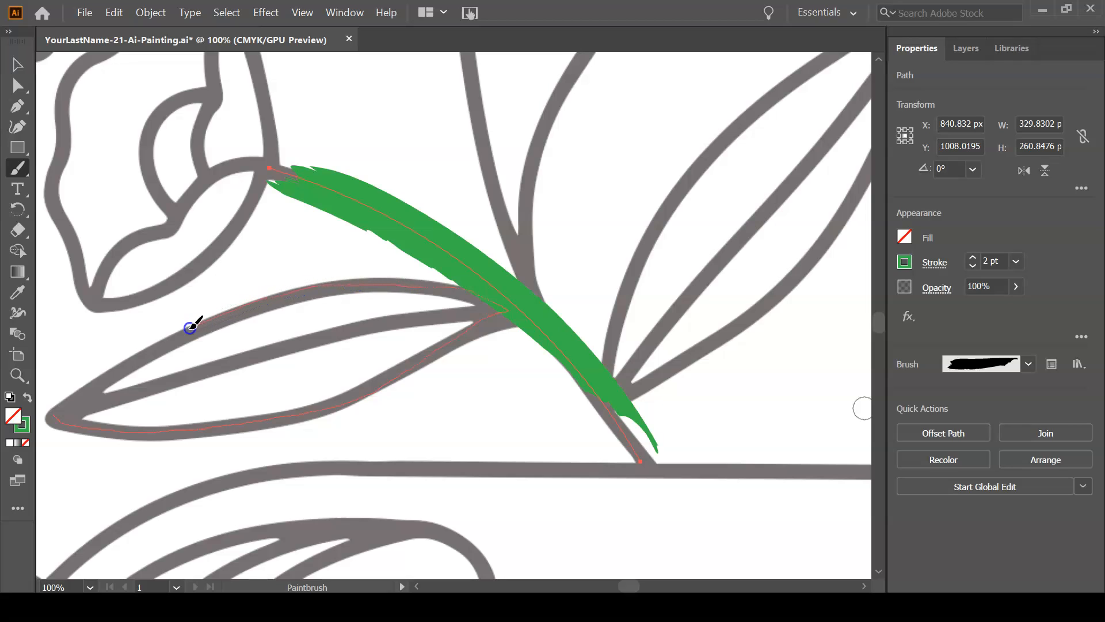
mouse_move(122, 360)
left_mouse_down()
mouse_move(51, 412)
mouse_move(182, 365)
mouse_move(442, 313)
left_mouse_up()
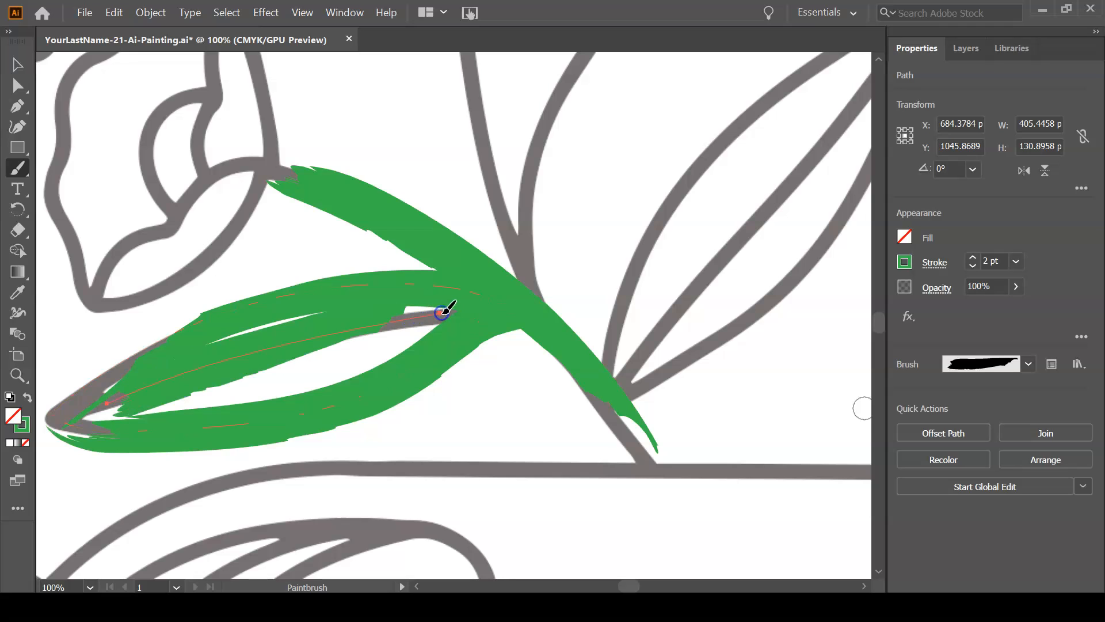
left_click(972, 266)
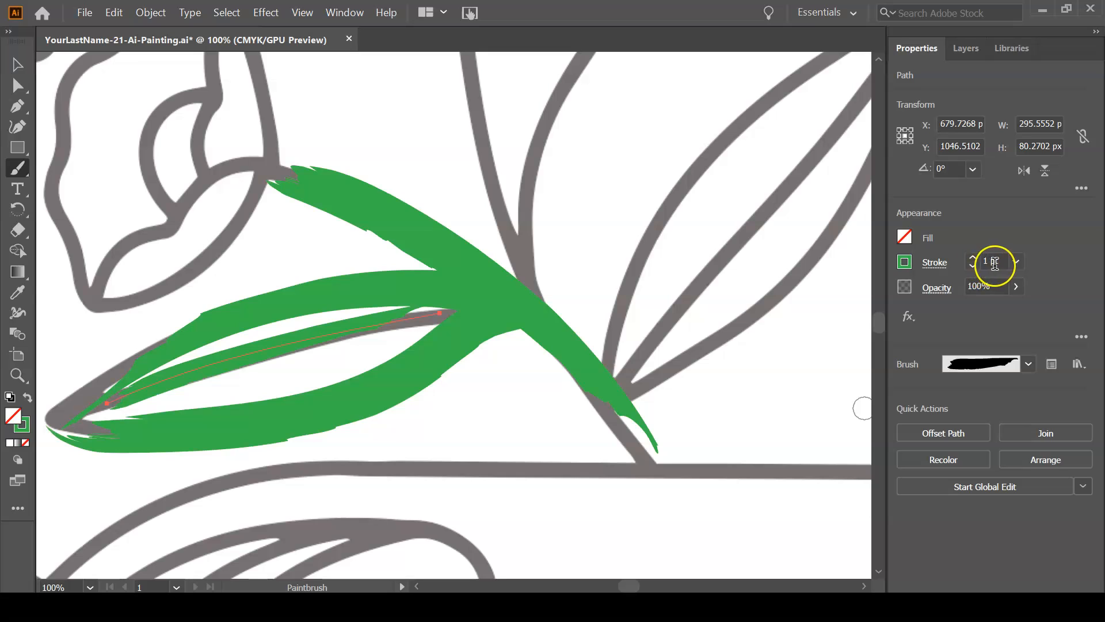
left_click(1016, 266)
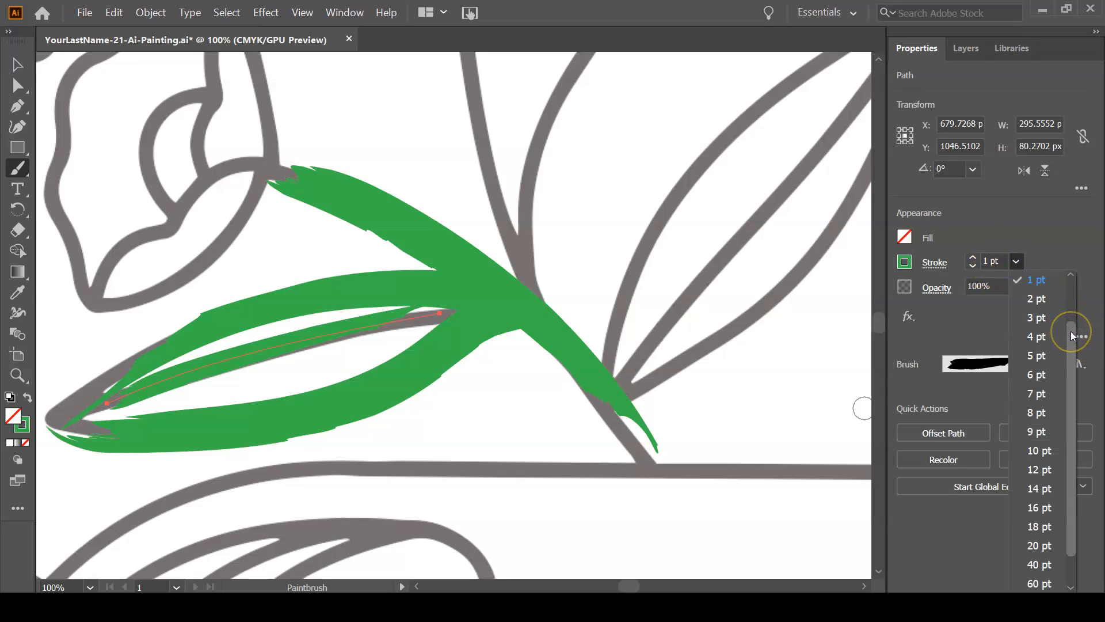
left_click_drag(1072, 335, 1075, 284)
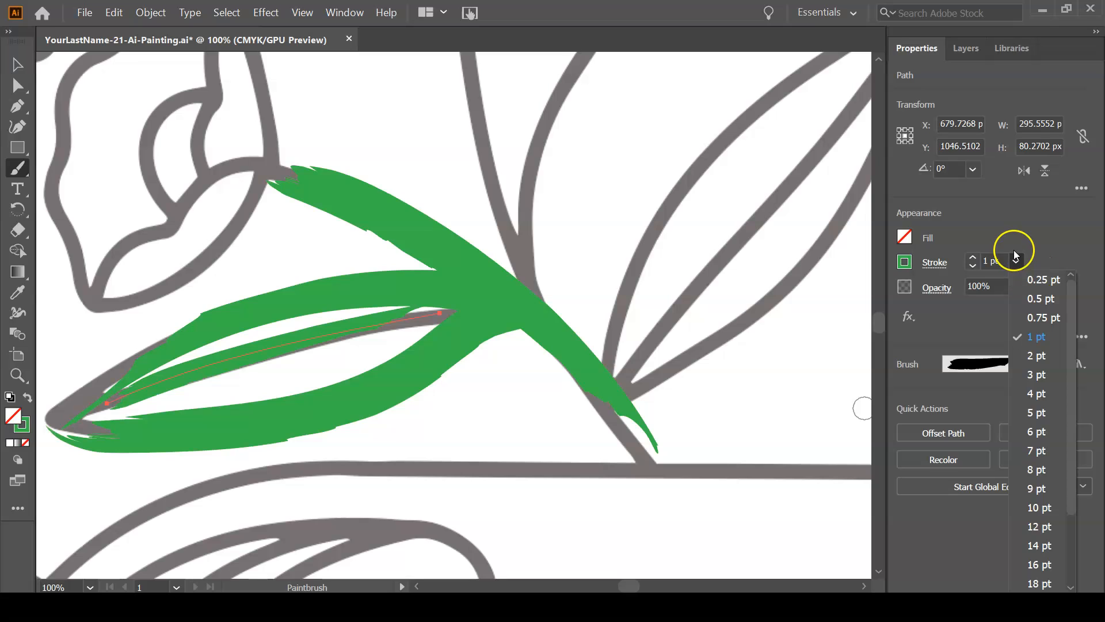
left_click(1043, 281)
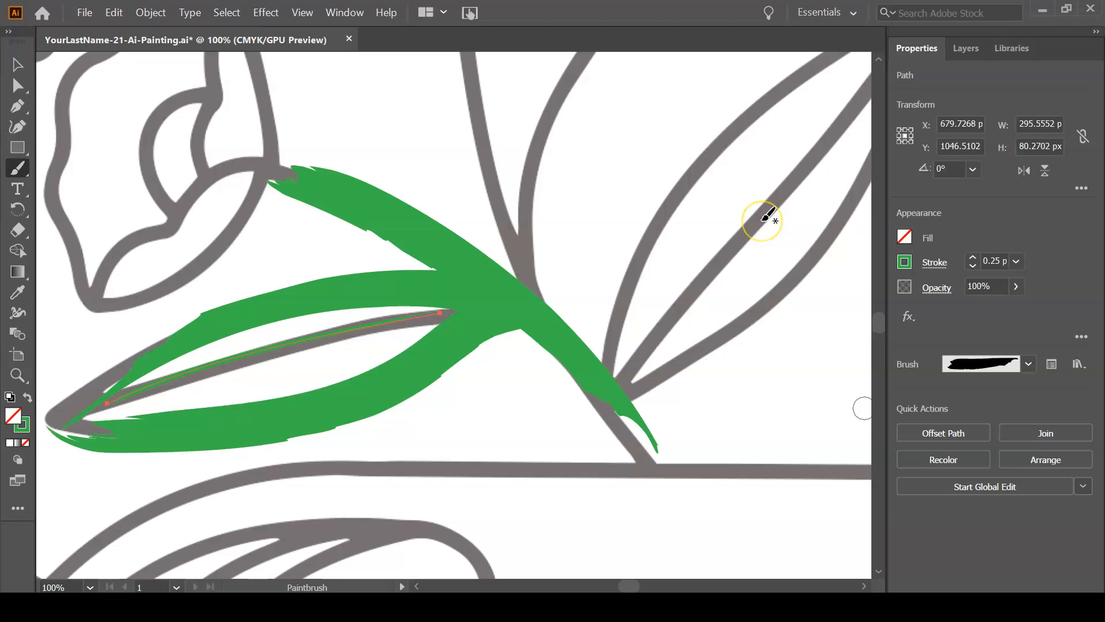
Paint the outline and midrib of the upright leaf on the right side of the stem with the 0.25 pt brush stroke
left_click_drag(769, 215, 582, 333)
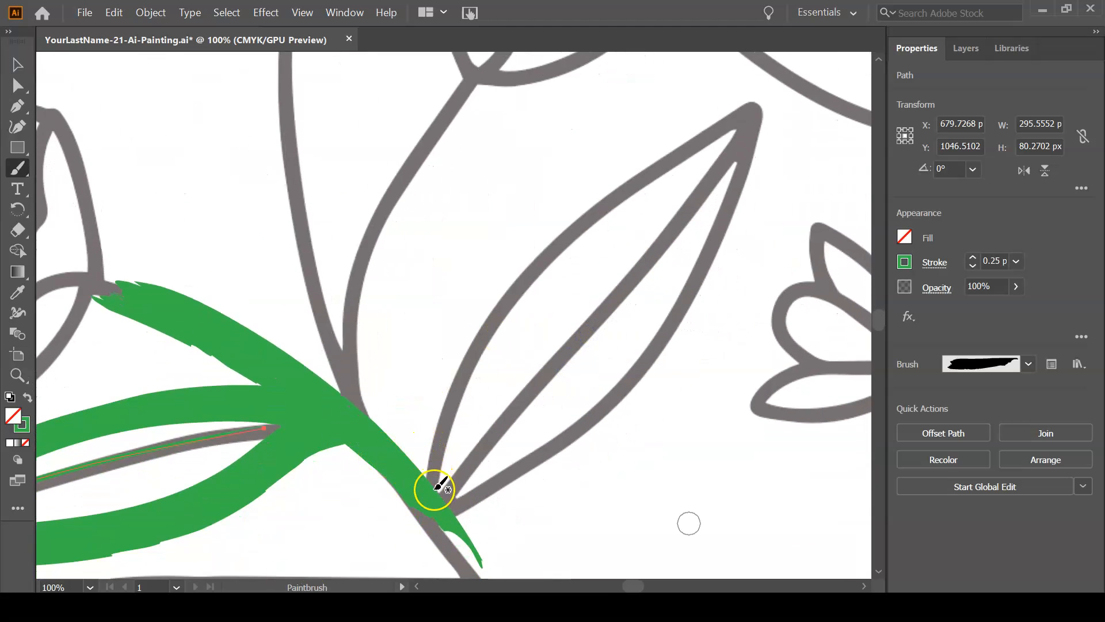
mouse_move(433, 481)
left_mouse_down()
mouse_move(453, 385)
mouse_move(535, 271)
mouse_move(692, 140)
mouse_move(766, 104)
mouse_move(638, 351)
mouse_move(600, 399)
mouse_move(491, 472)
left_mouse_up()
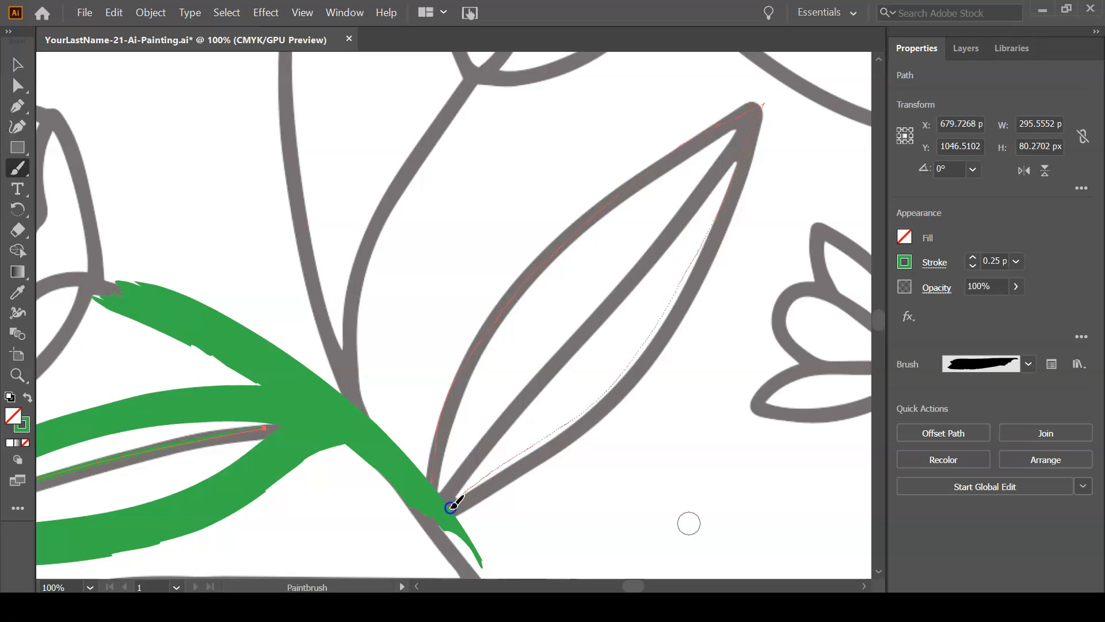
left_click_drag(453, 505, 452, 504)
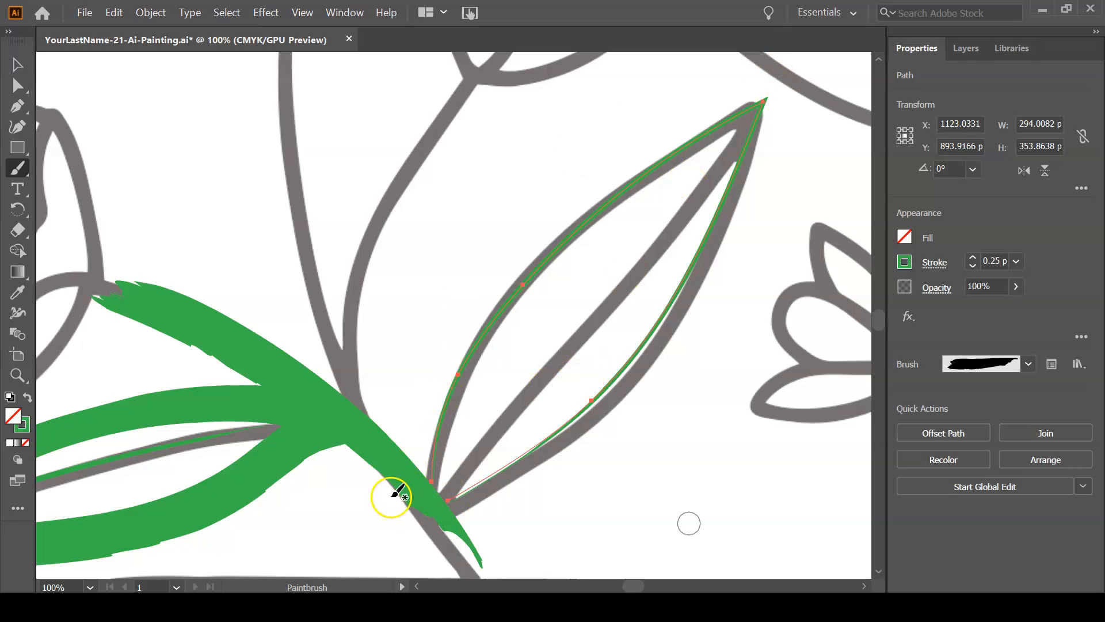
mouse_move(439, 493)
left_mouse_down()
mouse_move(543, 355)
mouse_move(663, 242)
mouse_move(748, 120)
left_mouse_up()
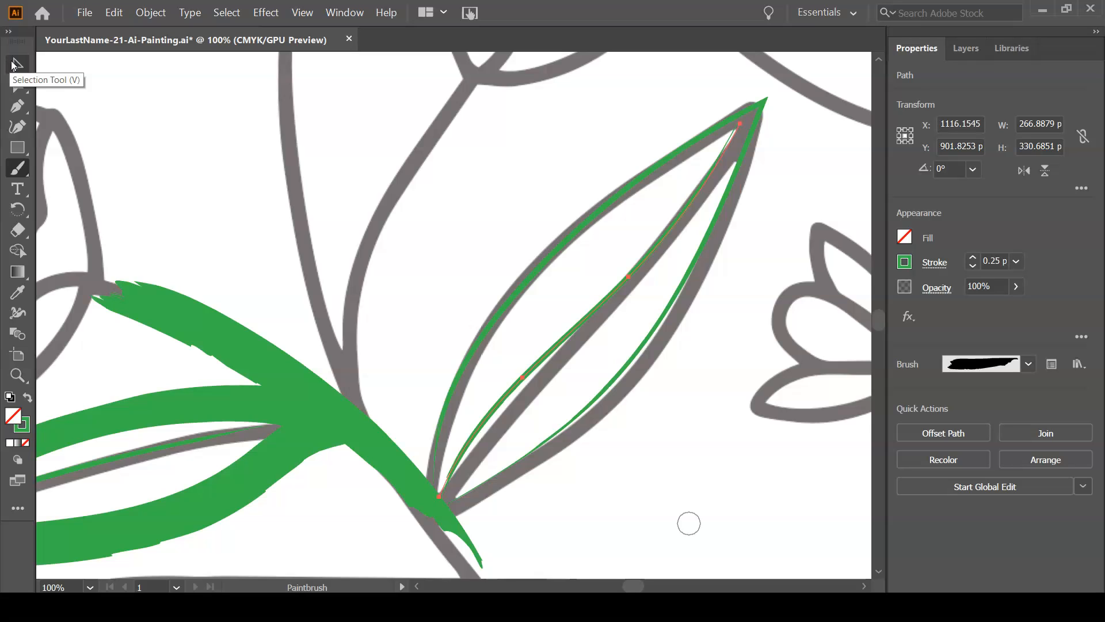
Select the right leaf's painted outline and set its stroke weight to 2 pt
left_click(13, 64)
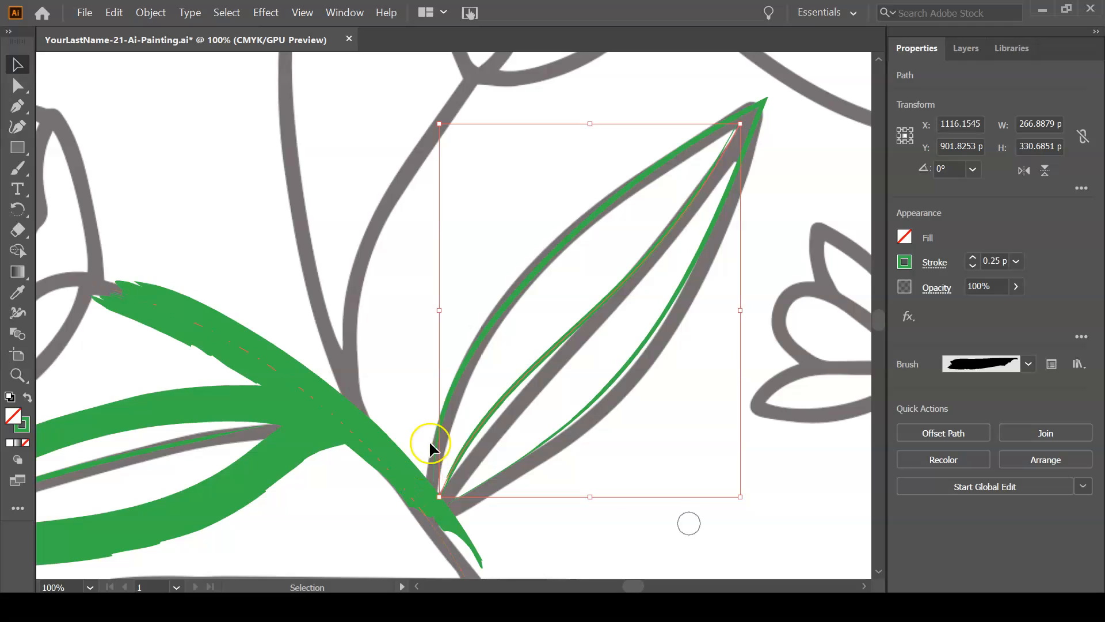
left_click(434, 459)
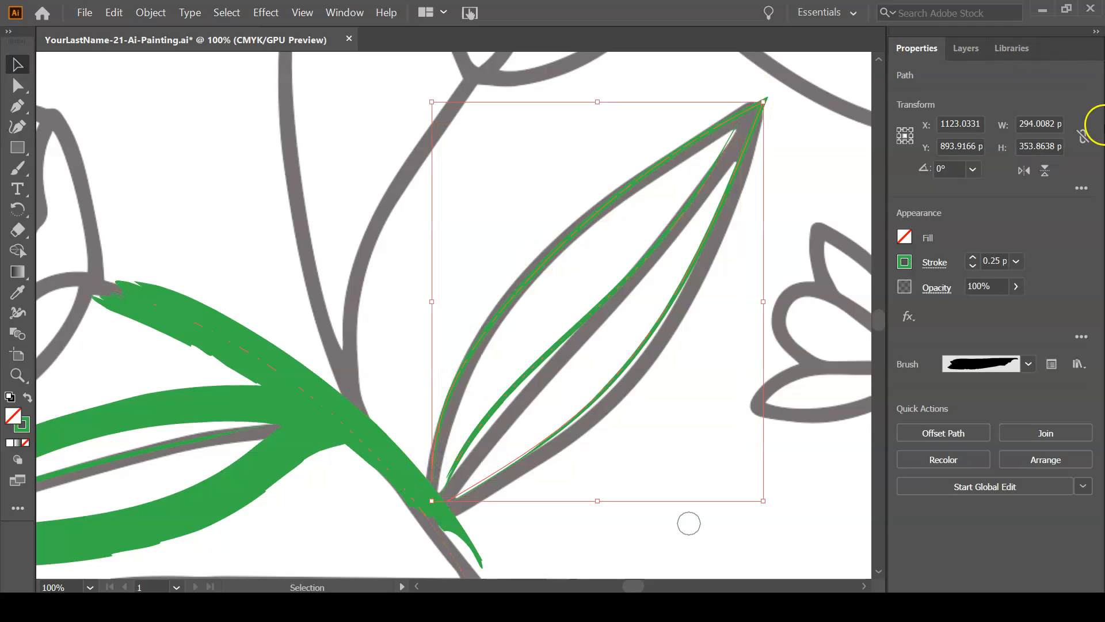
left_click(972, 257)
left_click(973, 259)
left_click(972, 259)
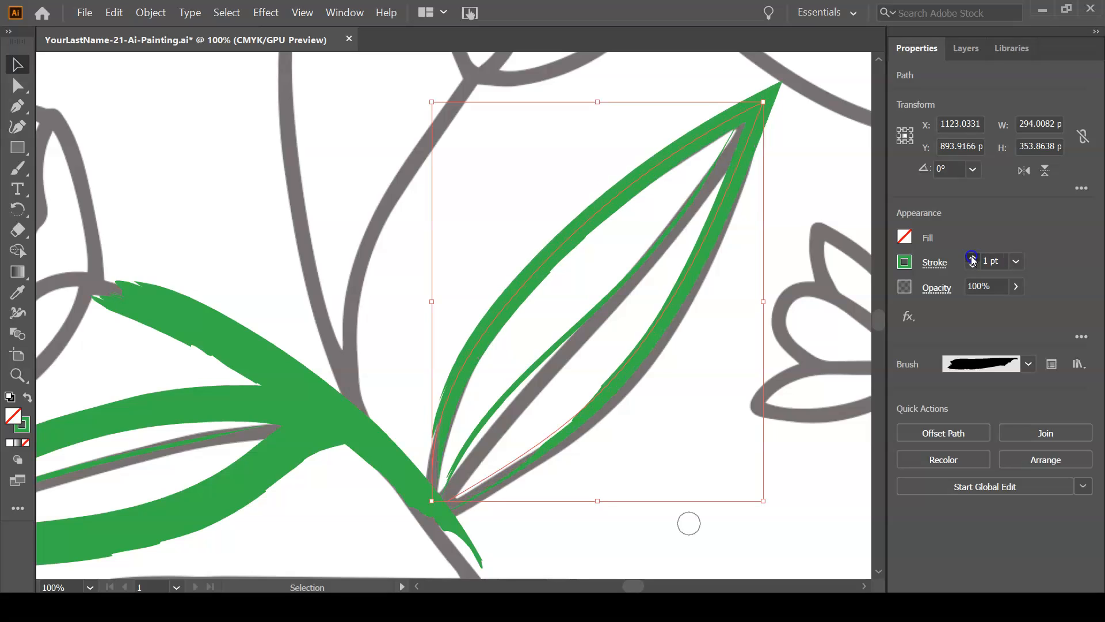
left_click(972, 258)
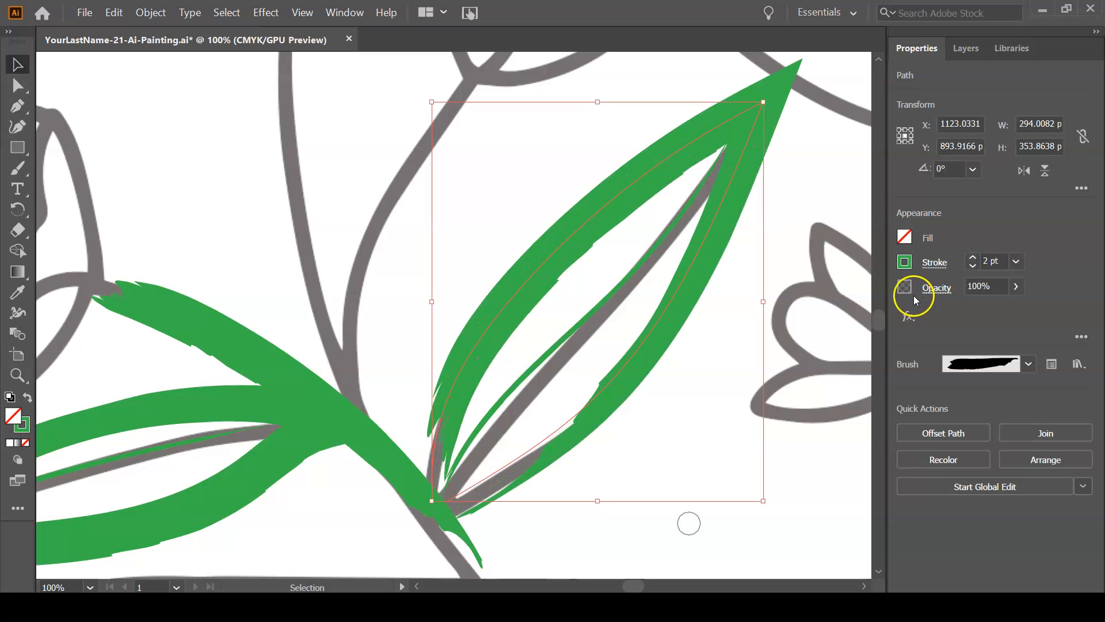
Deselect the leaf and examine the painted paths close up in Outline view, returning to the preview of the whole artboard
key("ctrl+0")
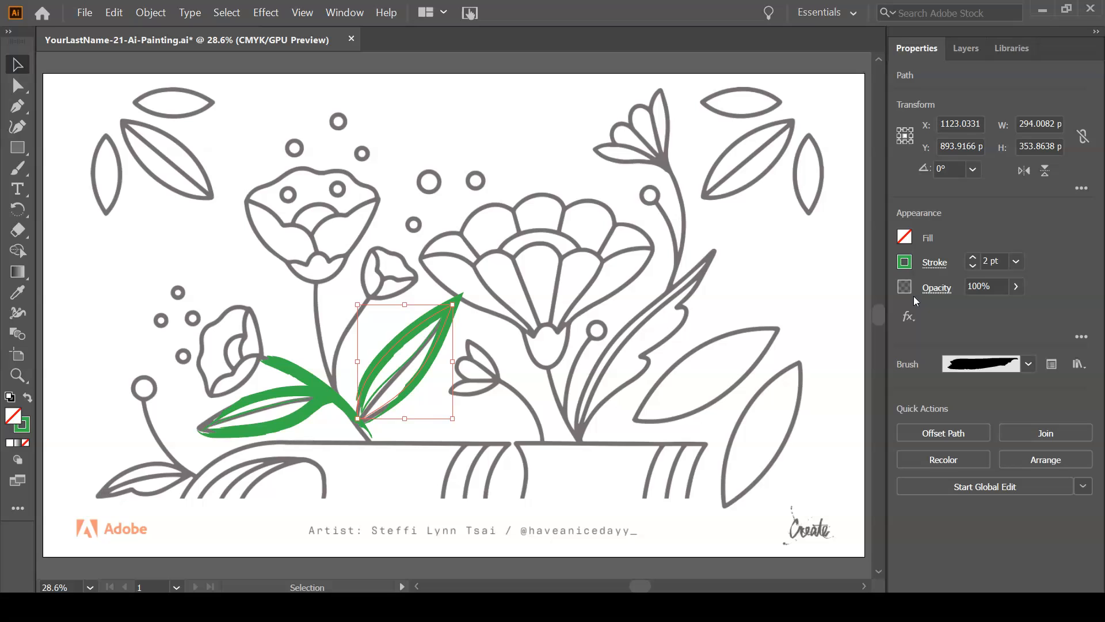
left_click(514, 409)
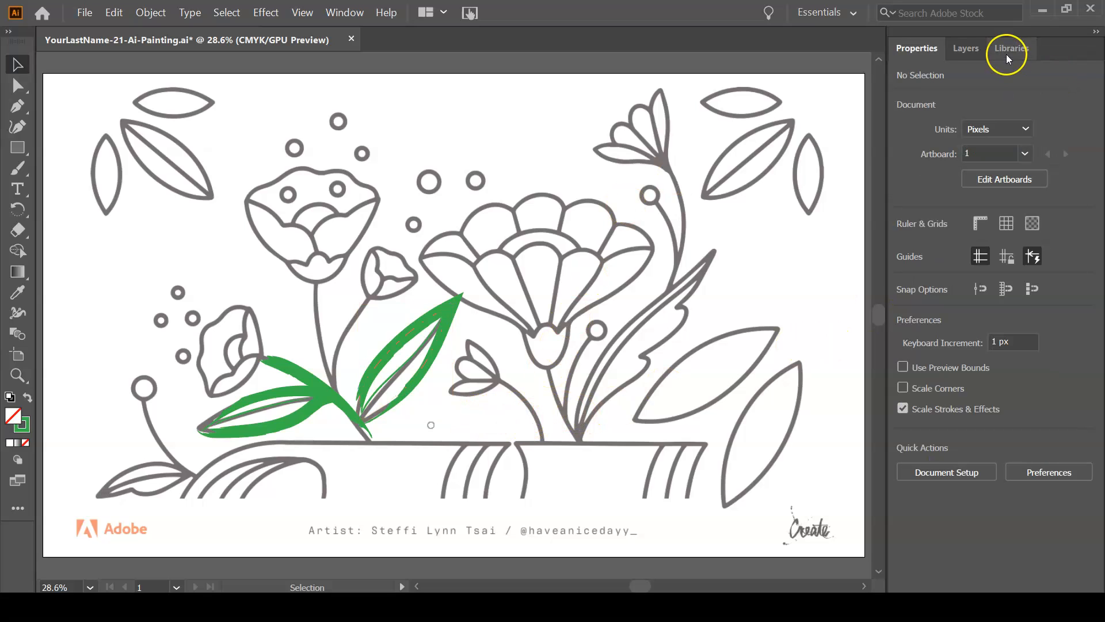
key("ctrl+y")
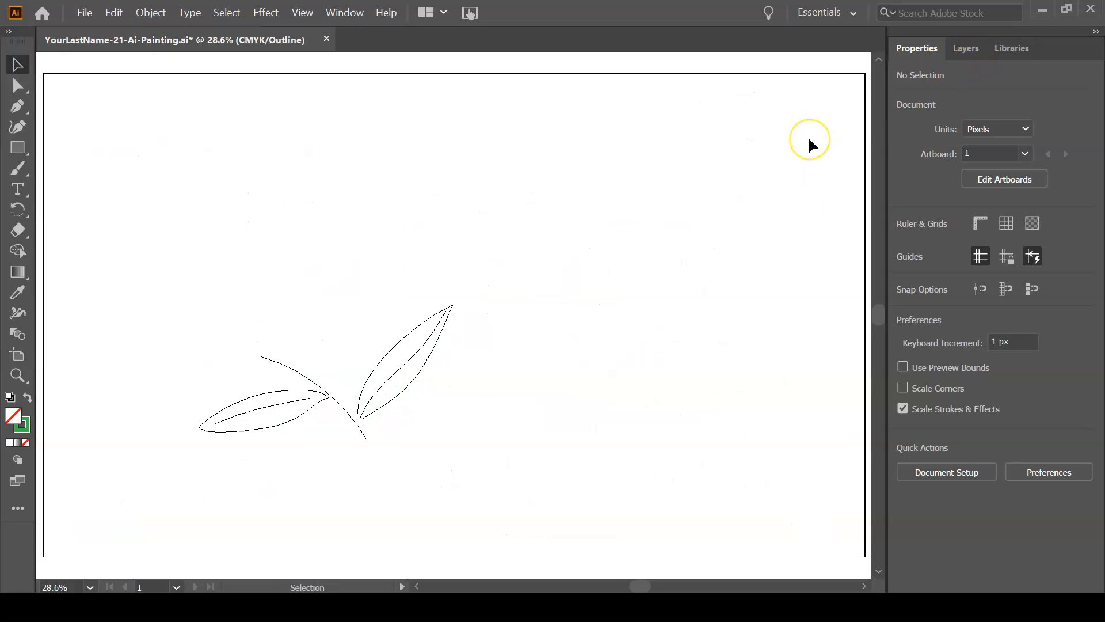
key("z")
left_click_drag(185, 309, 507, 451)
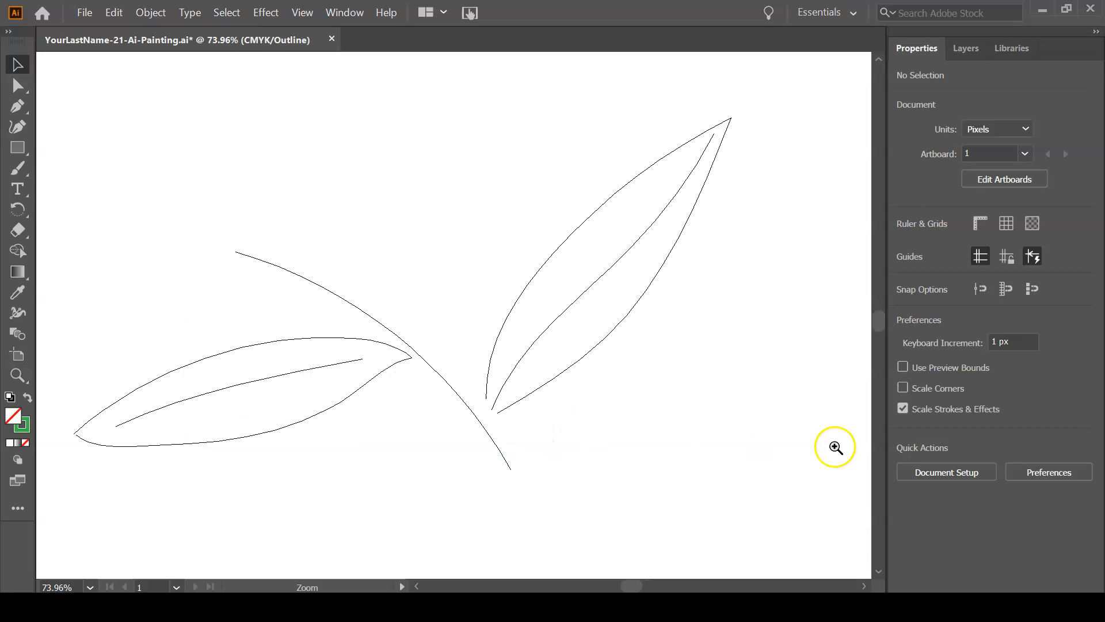
key("ctrl+y")
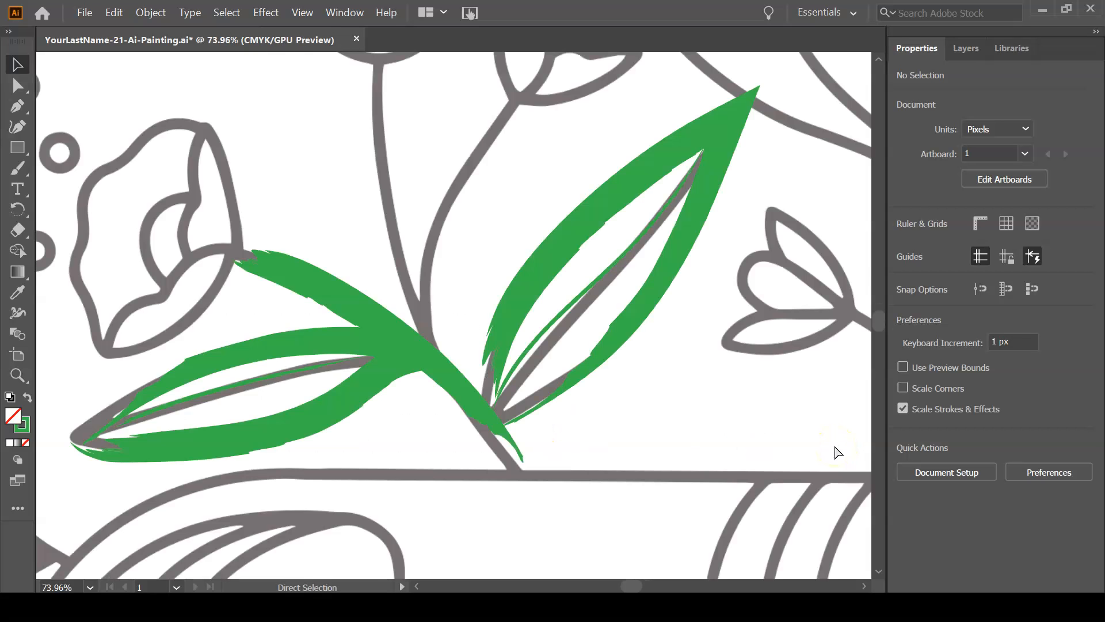
key("ctrl+0")
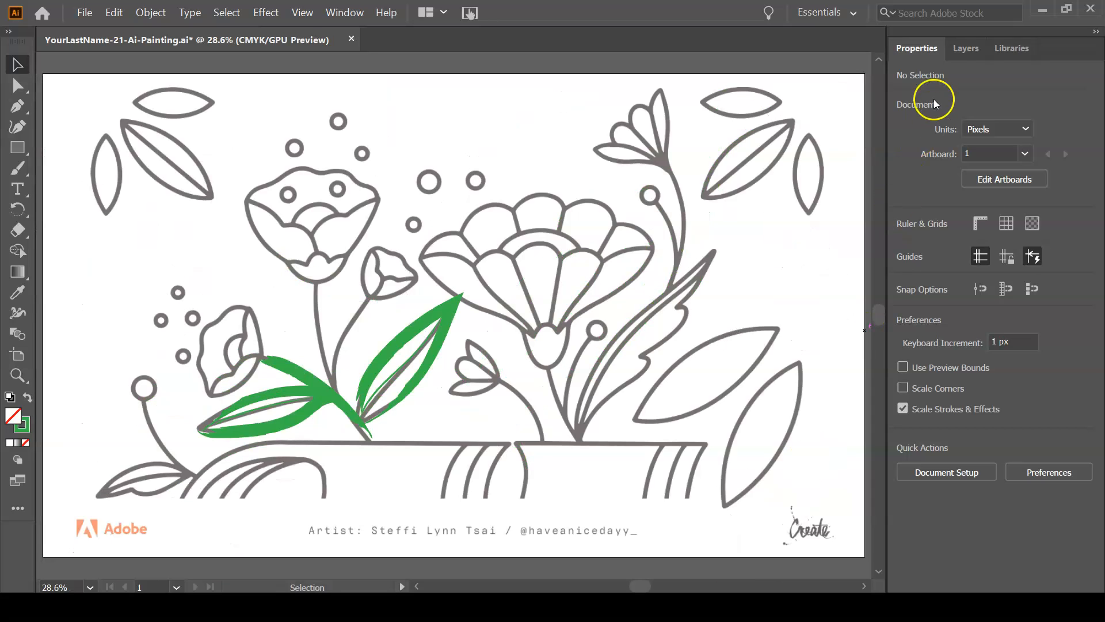
Hide and restore the Original layer to check the painted strokes alone, and view them in Outline mode before returning to preview
left_click(954, 46)
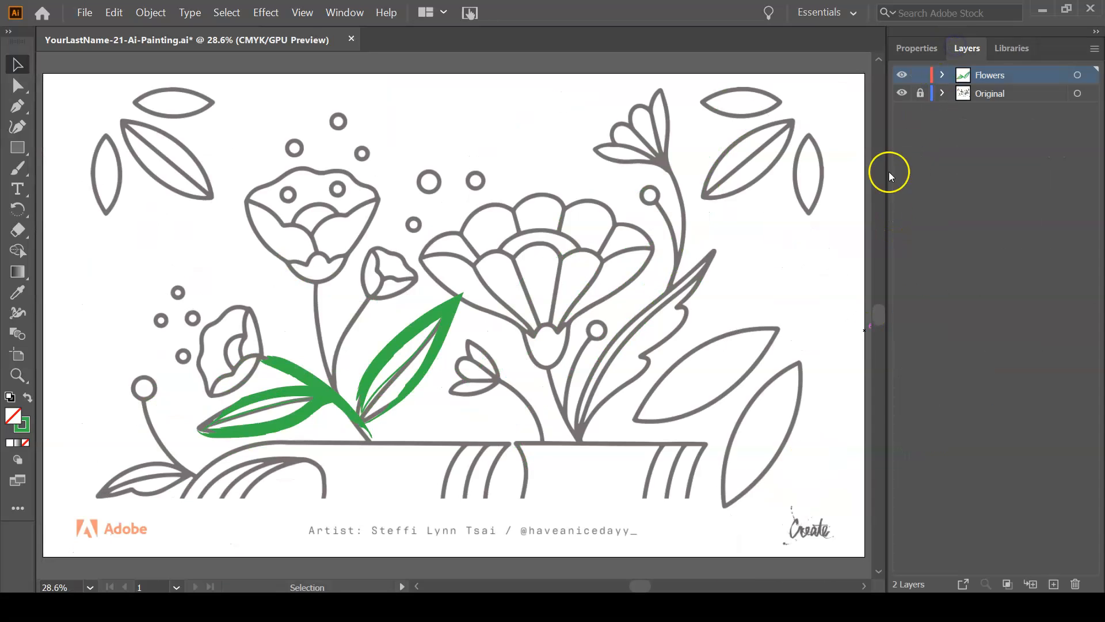
left_click(902, 93)
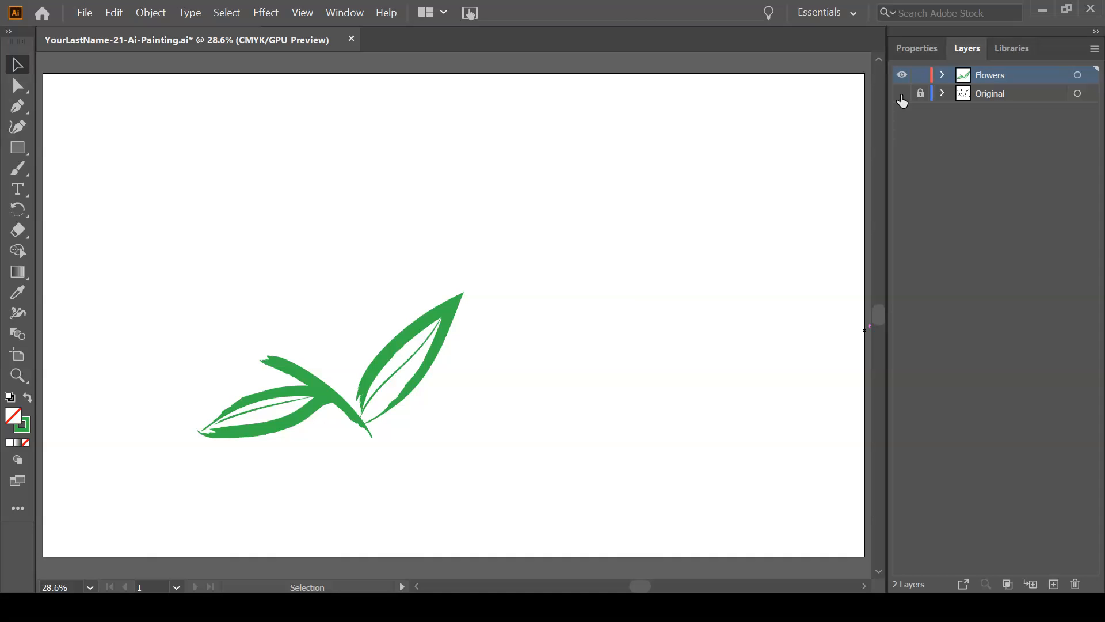
left_click(902, 94)
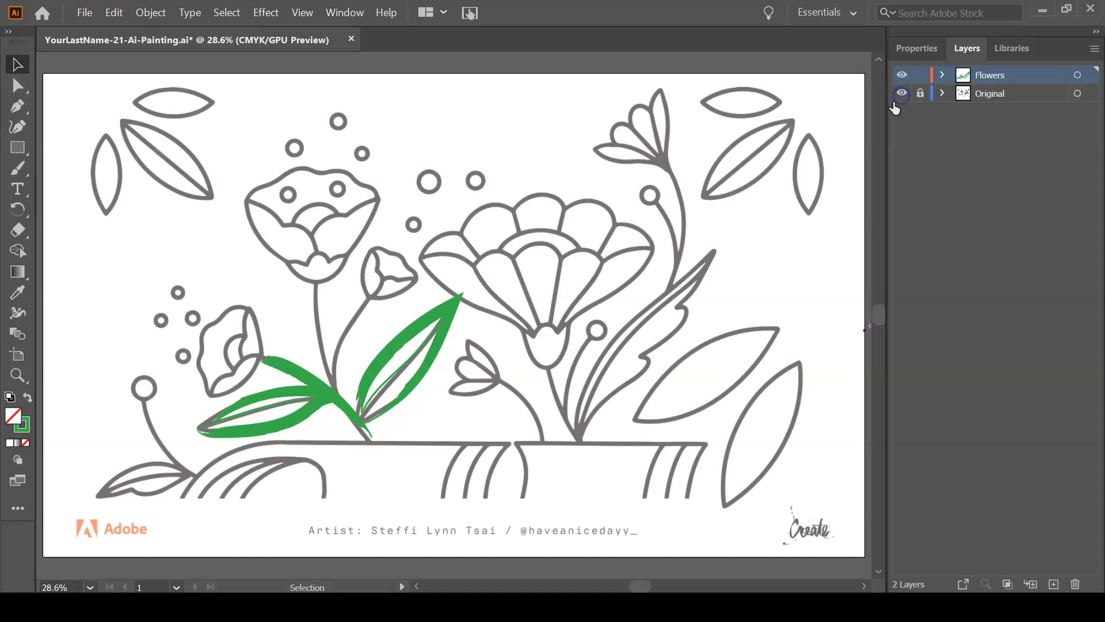
key("ctrl+y")
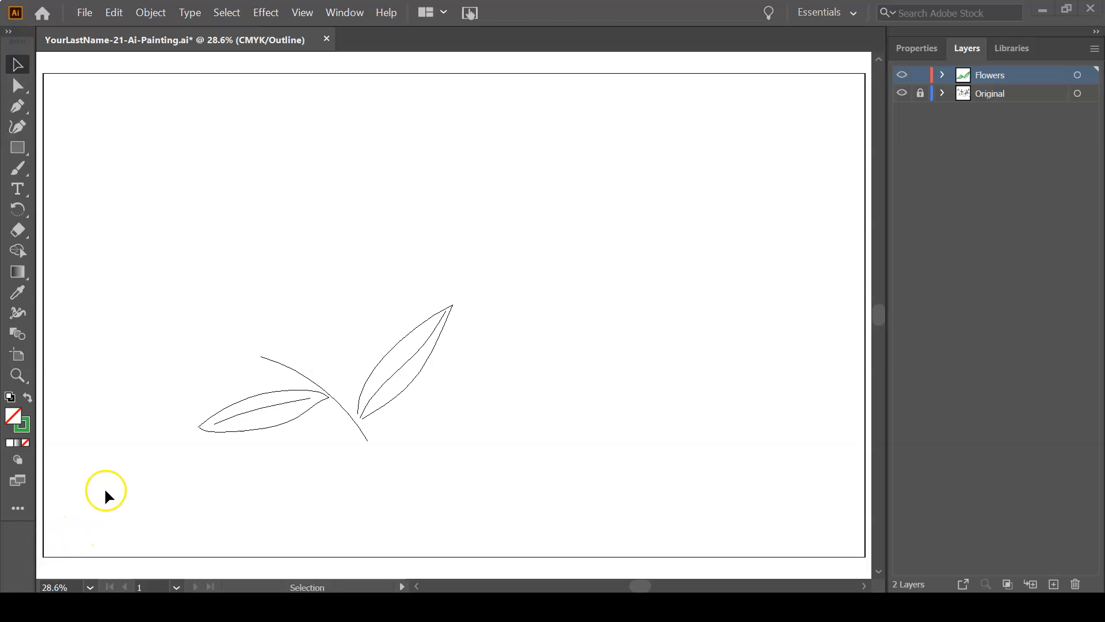
key("ctrl")
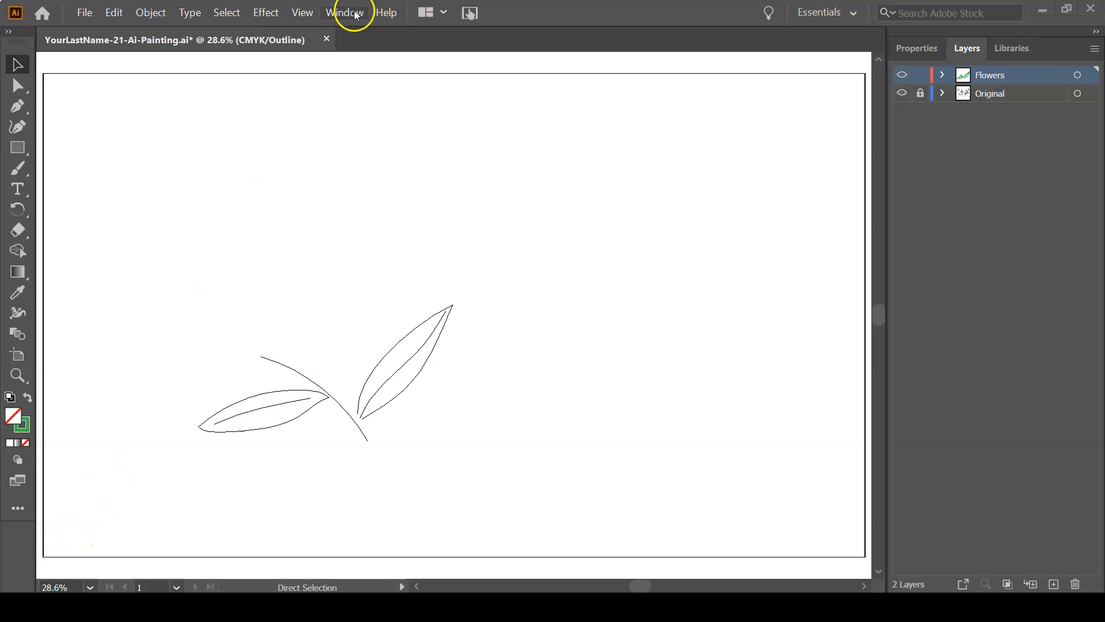
left_click(312, 19)
left_click(314, 29)
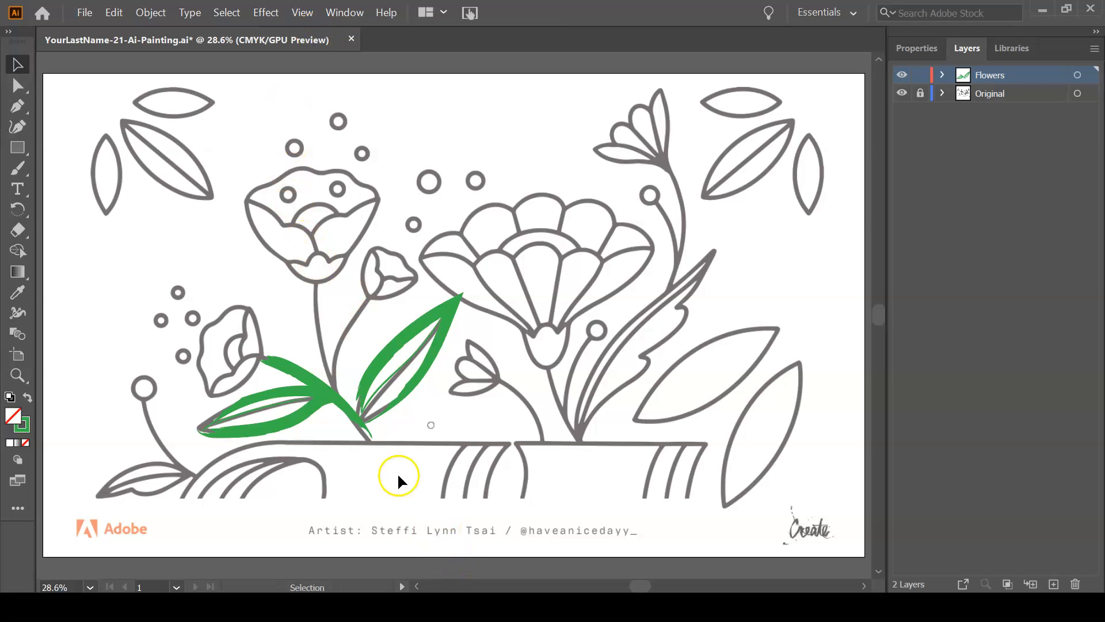
Paint green stems for the tall poppy and the small bud beside it with the Paintbrush, redrawing the upper part of the poppy's stem
left_click(18, 169)
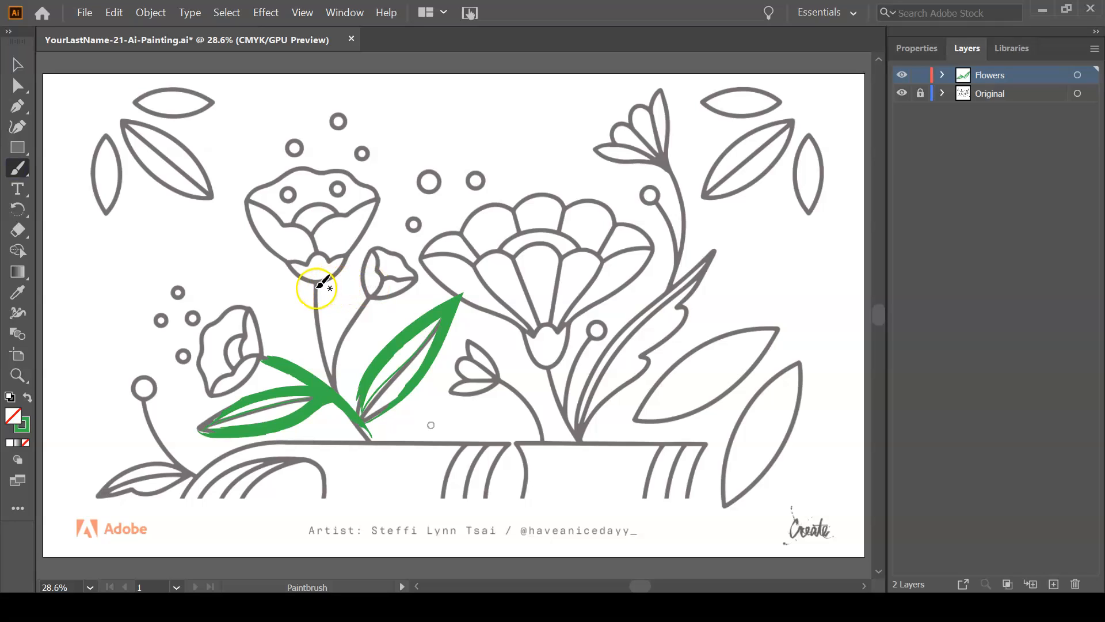
mouse_move(316, 284)
left_mouse_down()
mouse_move(327, 371)
mouse_move(370, 445)
left_mouse_up()
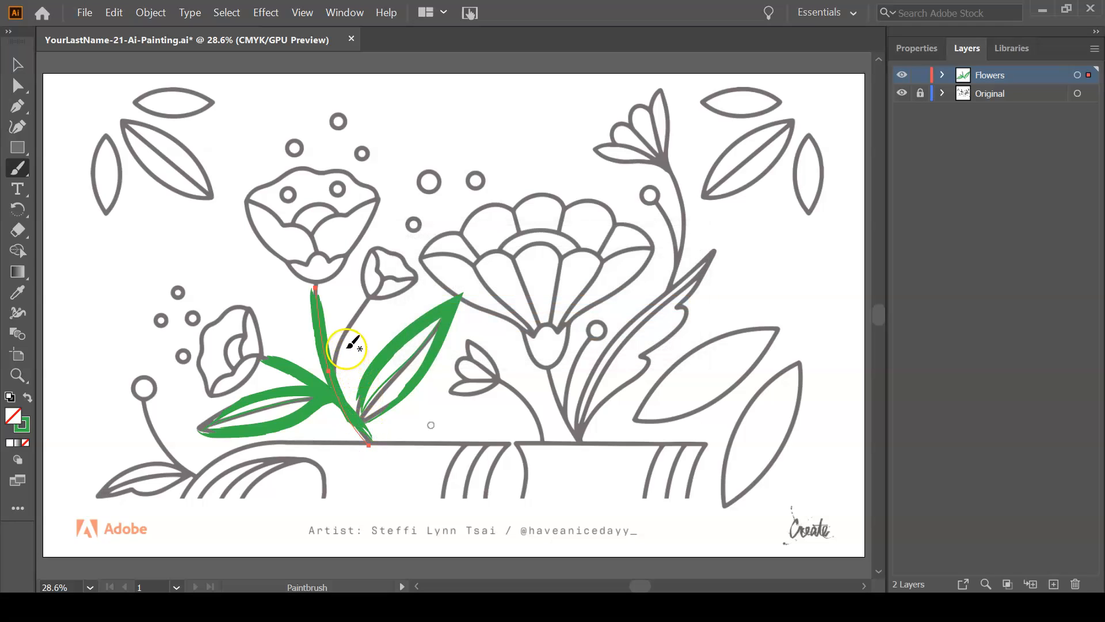
left_click_drag(332, 369, 366, 302)
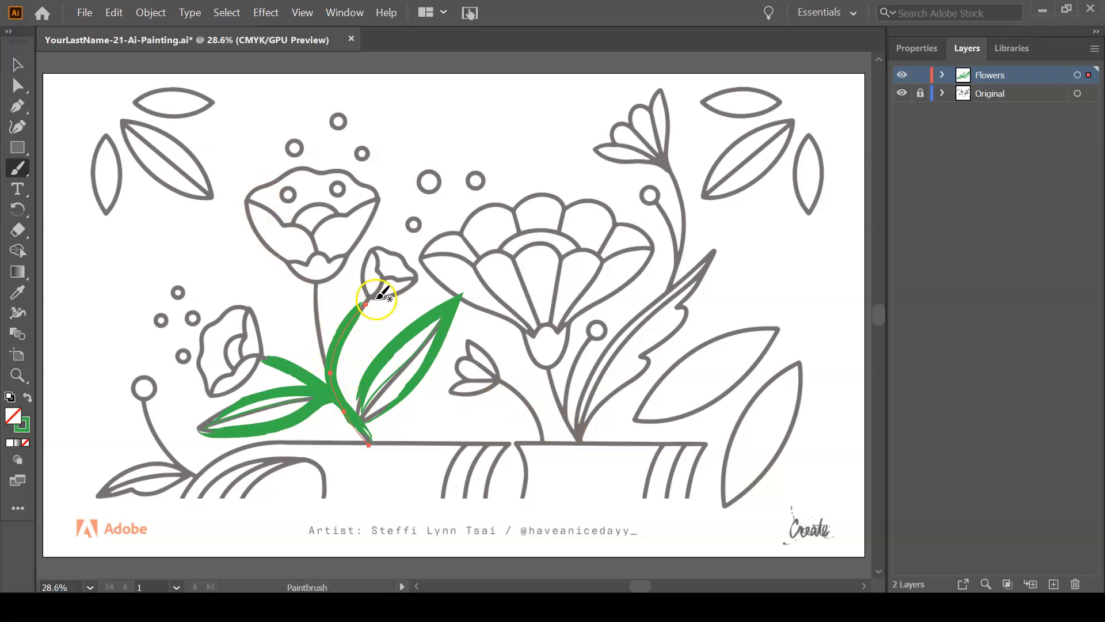
left_click_drag(314, 284, 325, 358)
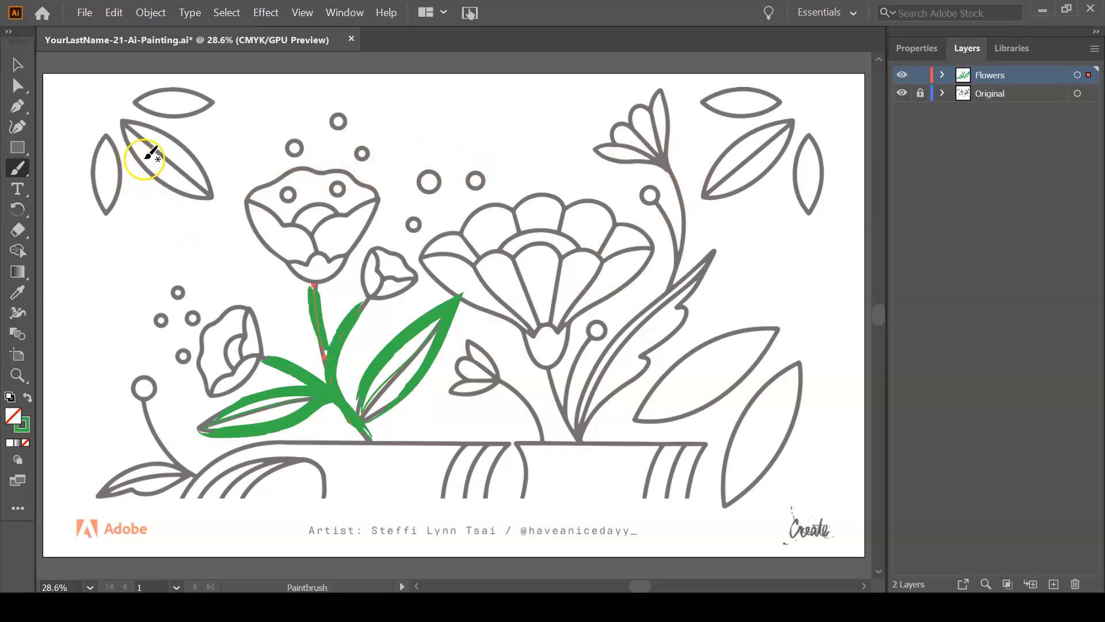
Turn off Keep Selected in the Paintbrush options and paint a green stem for the small flower below the large central bloom
double_click(16, 169)
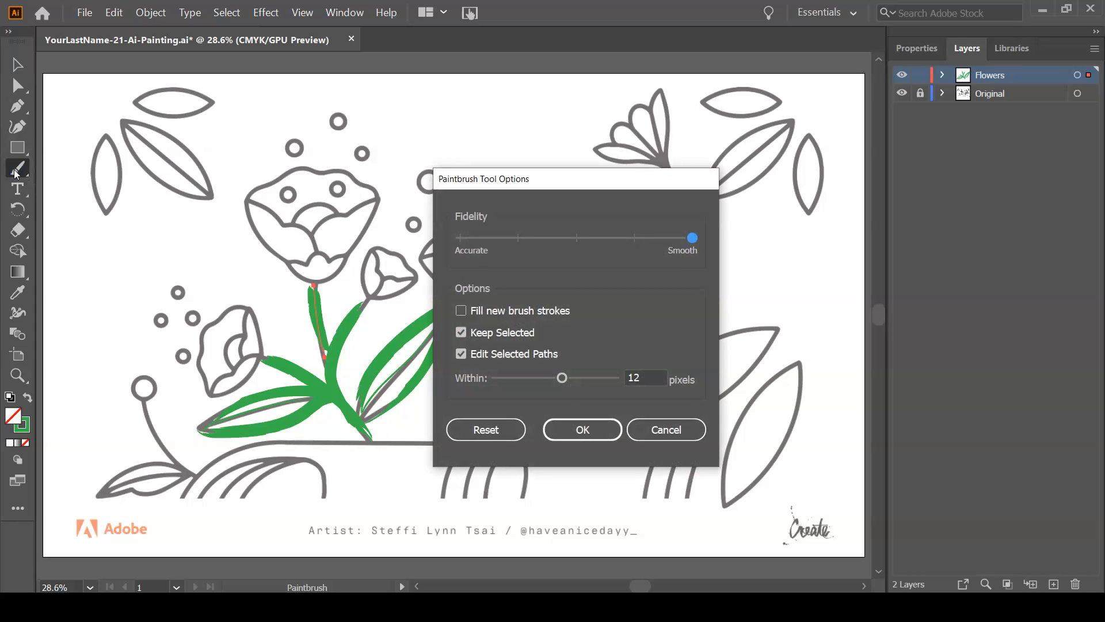
left_click(463, 333)
left_click(581, 430)
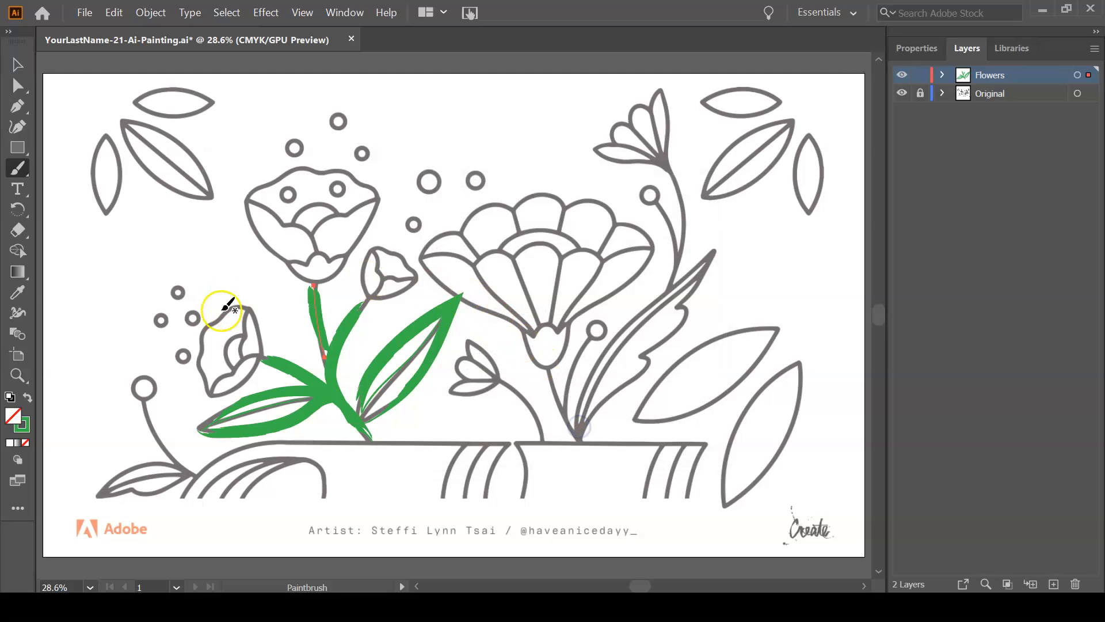
mouse_move(499, 381)
left_mouse_down()
mouse_move(528, 393)
mouse_move(547, 441)
left_mouse_up()
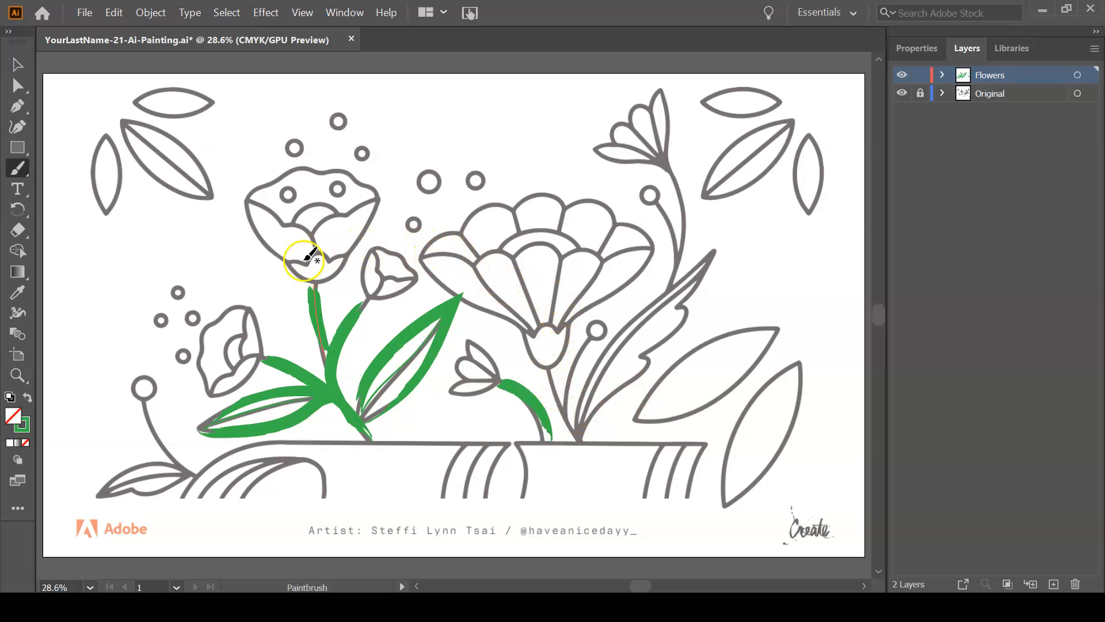
Zoom in on the poppy with the unpainted petals beside the lower leaf, and switch to the Blob Brush with an enlarged tip
key("ctrl+space")
mouse_move(180, 295)
left_mouse_down()
mouse_move(192, 321)
mouse_move(329, 342)
mouse_move(407, 175)
mouse_move(402, 145)
left_mouse_up()
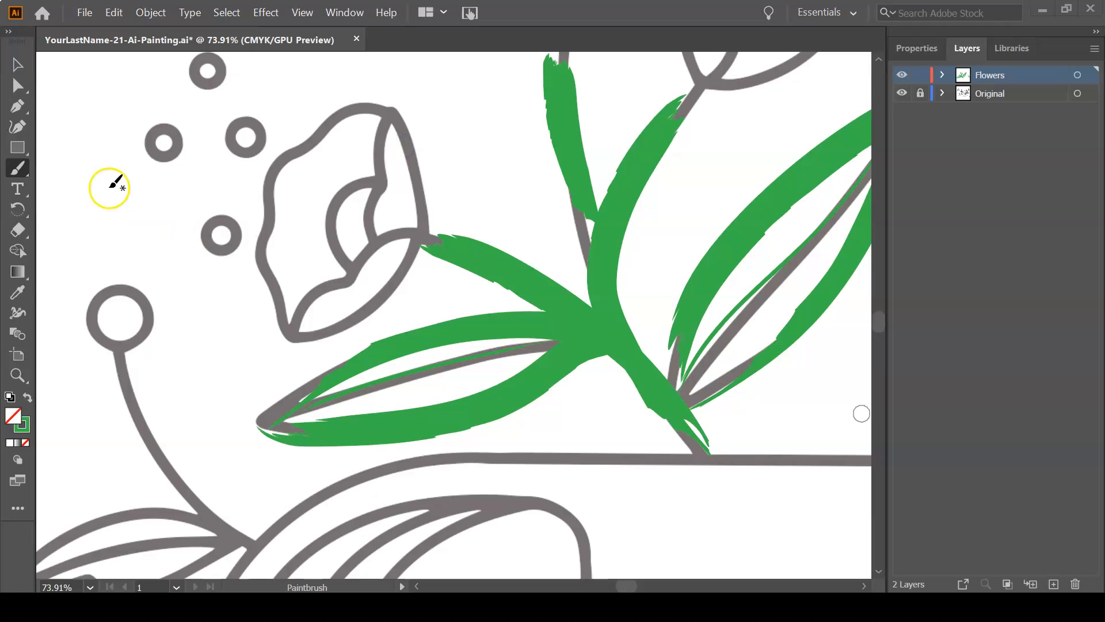
left_click(14, 178, "alt")
left_click(19, 176)
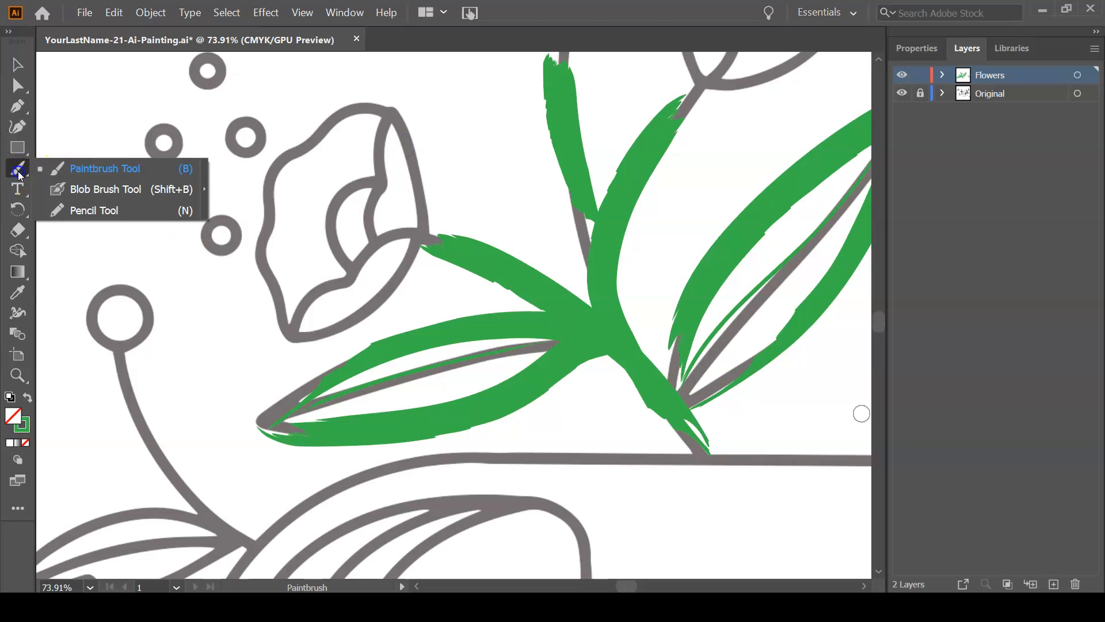
left_click(45, 172)
left_click(68, 188)
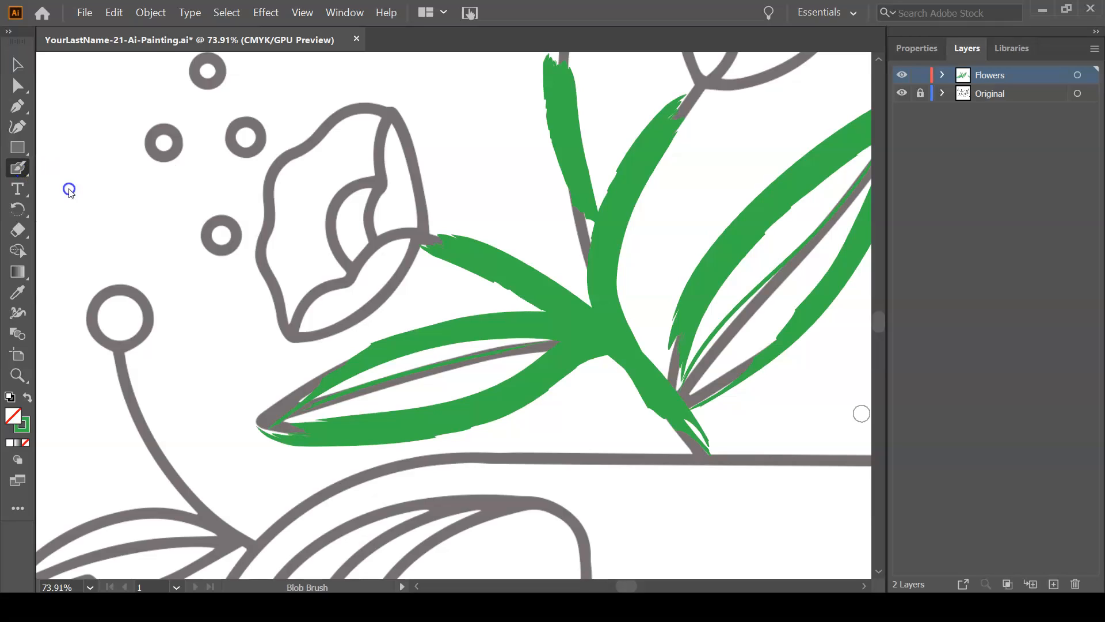
left_click(20, 174)
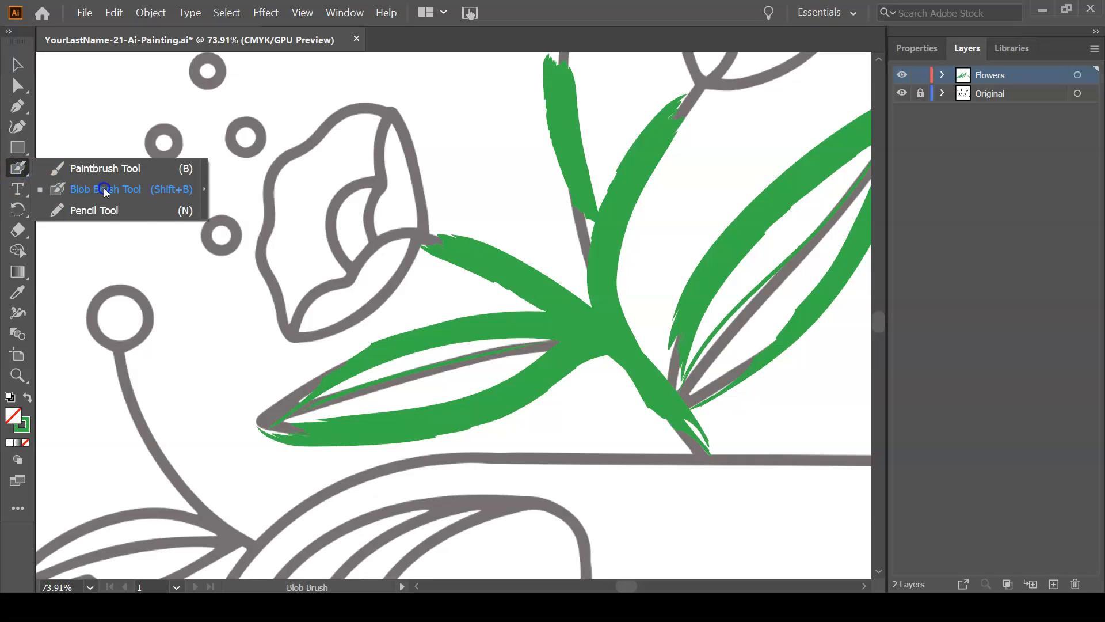
left_click(104, 189)
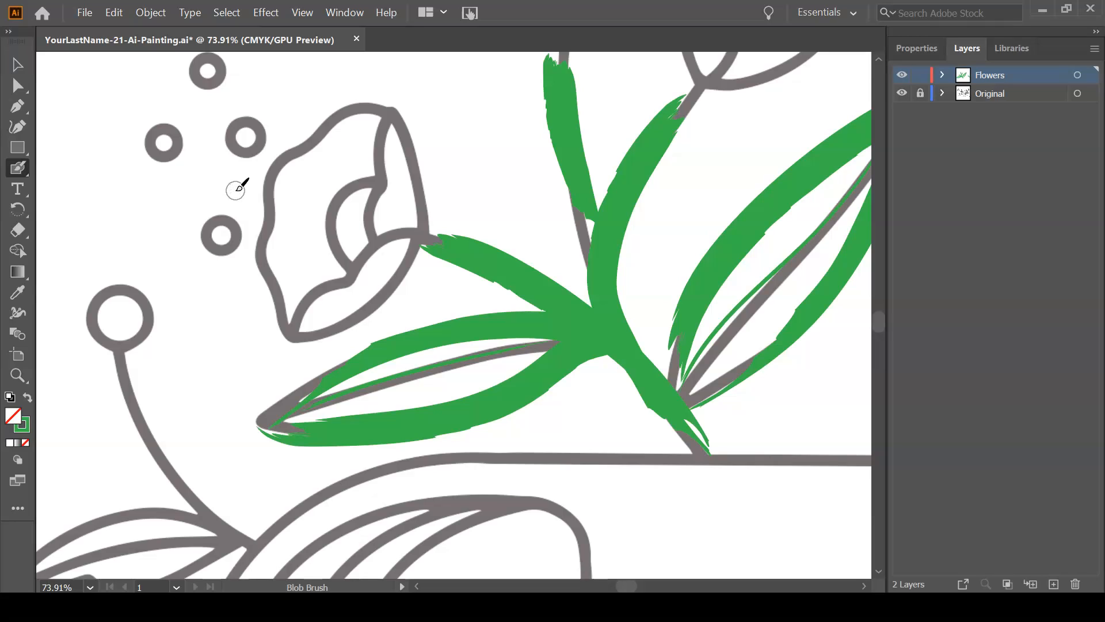
key("bracketright")
key("bracketright")
key("bracketright")
key("bracketright")
key("bracketright")
Set the Blob Brush colours to a bright pink fill and no stroke
left_click(916, 50)
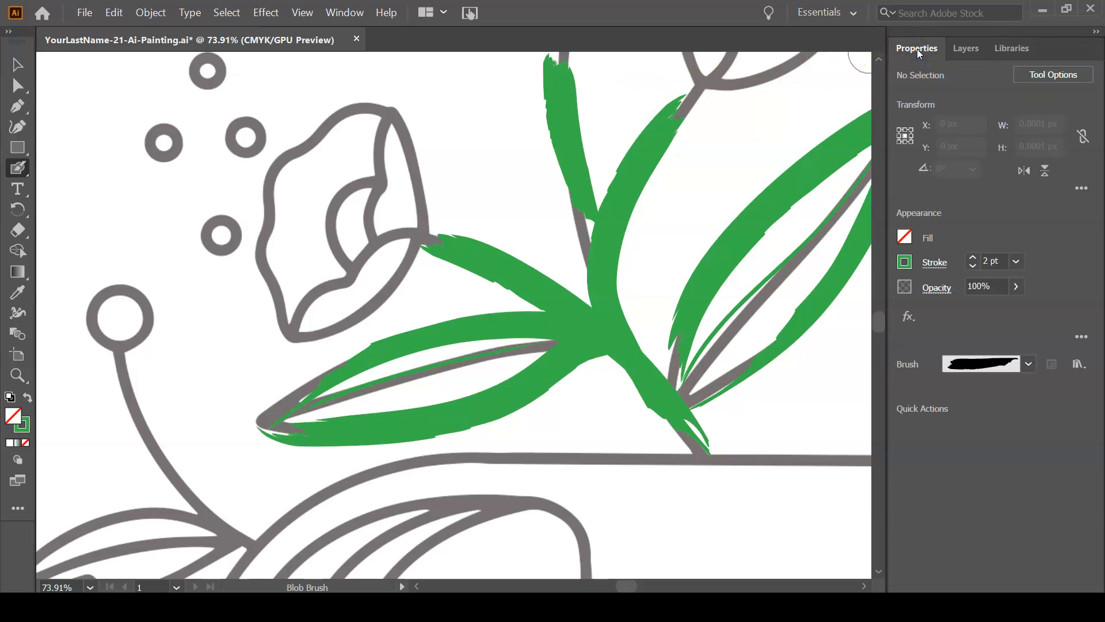
left_click(914, 263)
left_click(906, 236)
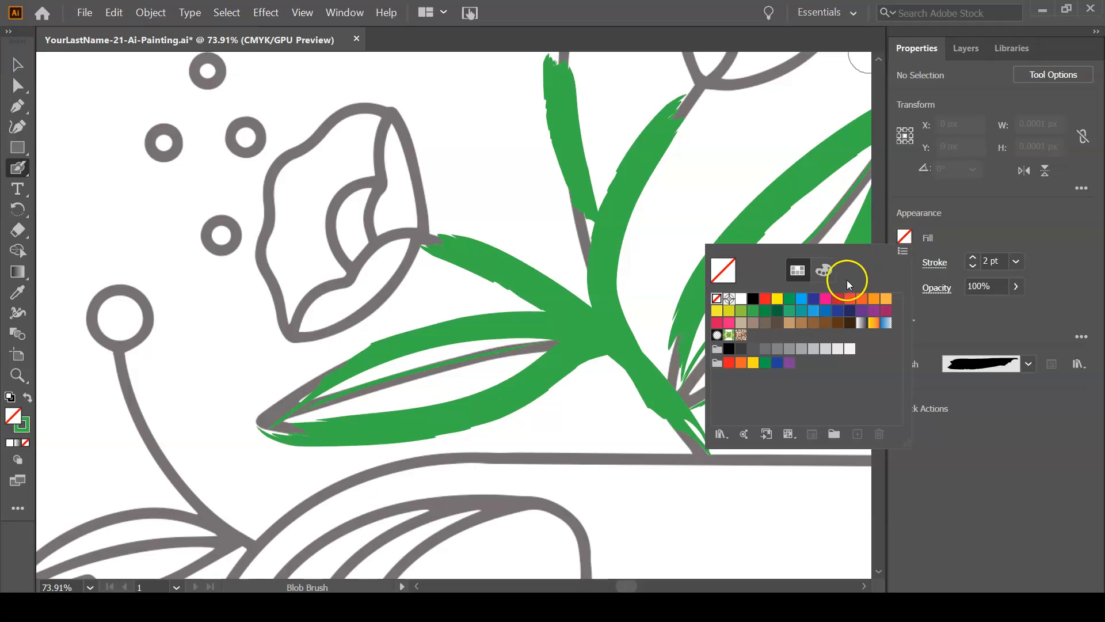
left_click(824, 300)
left_click(968, 229)
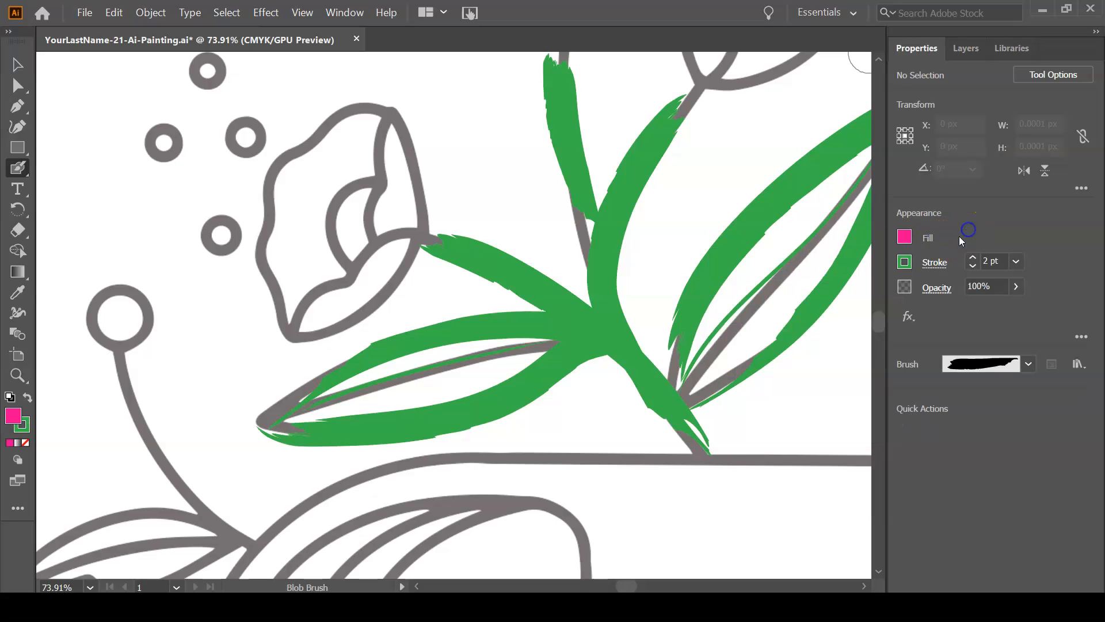
left_click(903, 263)
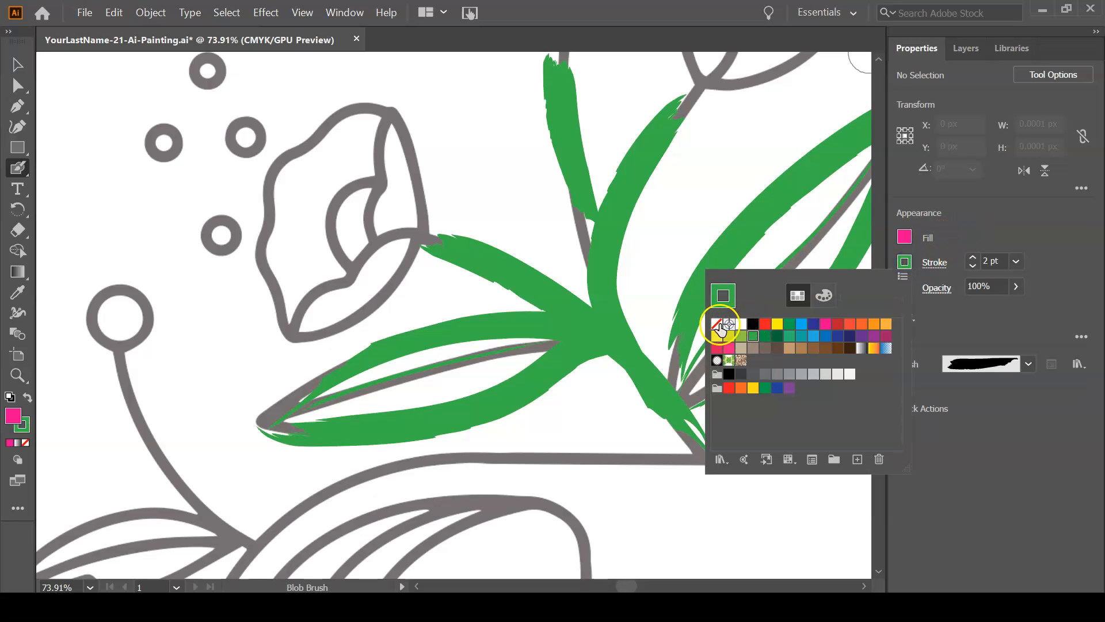
left_click(716, 325)
left_click(993, 215)
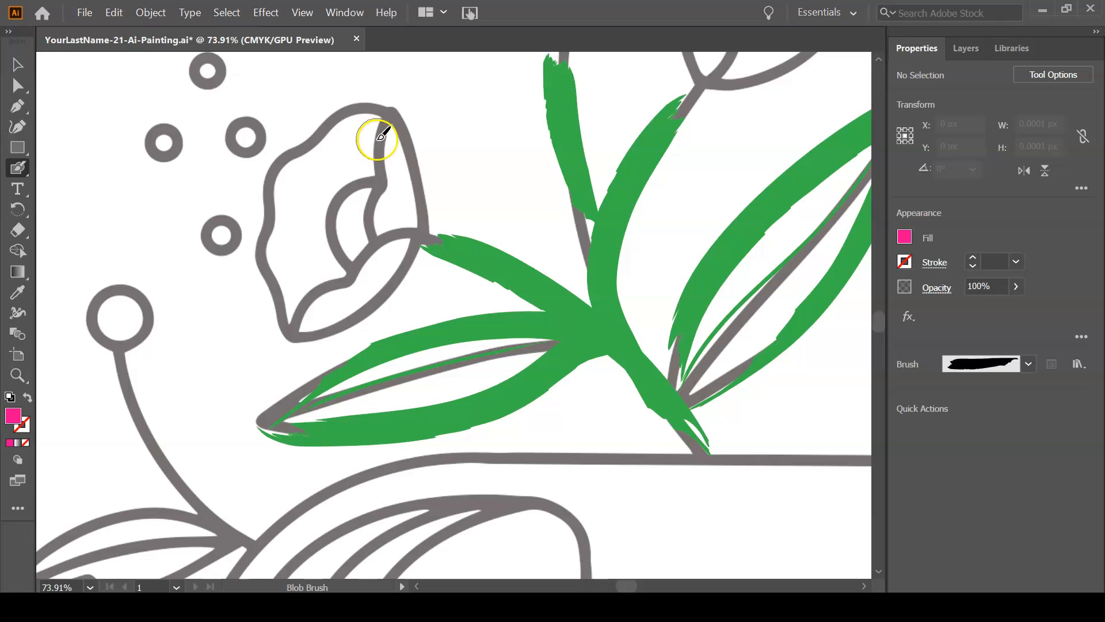
Paint a thick pink blob down the poppy's right petals and along its lower petal, and select the shape
mouse_move(381, 137)
left_mouse_down()
mouse_move(401, 208)
mouse_move(396, 243)
mouse_move(339, 298)
mouse_move(308, 316)
mouse_move(296, 308)
mouse_move(362, 252)
mouse_move(370, 228)
mouse_move(359, 137)
mouse_move(401, 242)
mouse_move(384, 145)
mouse_move(384, 290)
left_mouse_up()
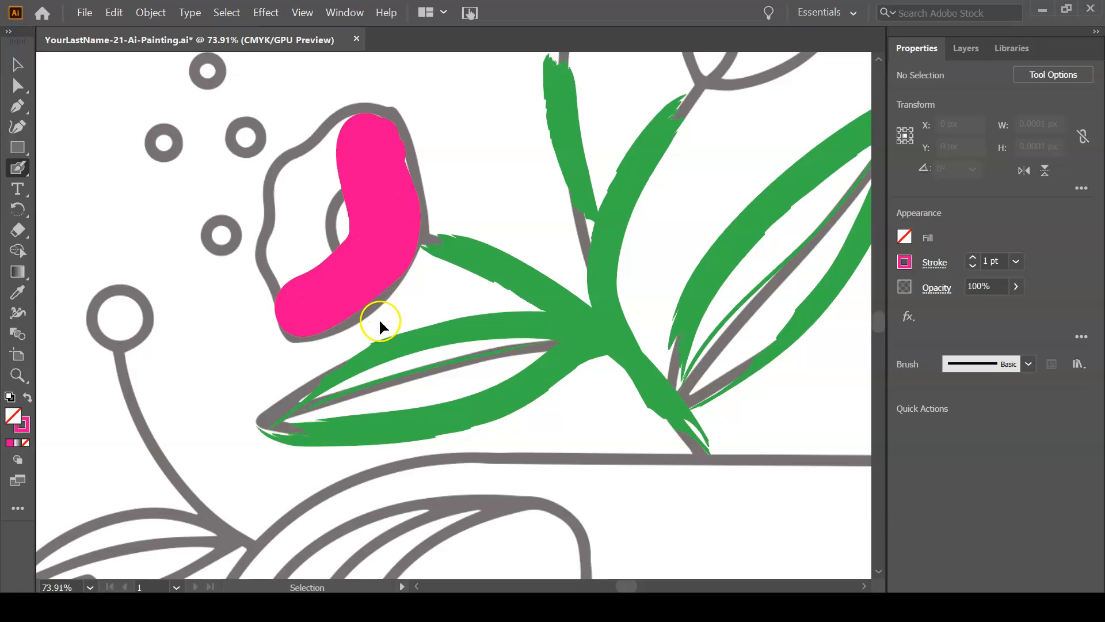
key("ctrl")
key("ctrl")
left_click(326, 302, "ctrl")
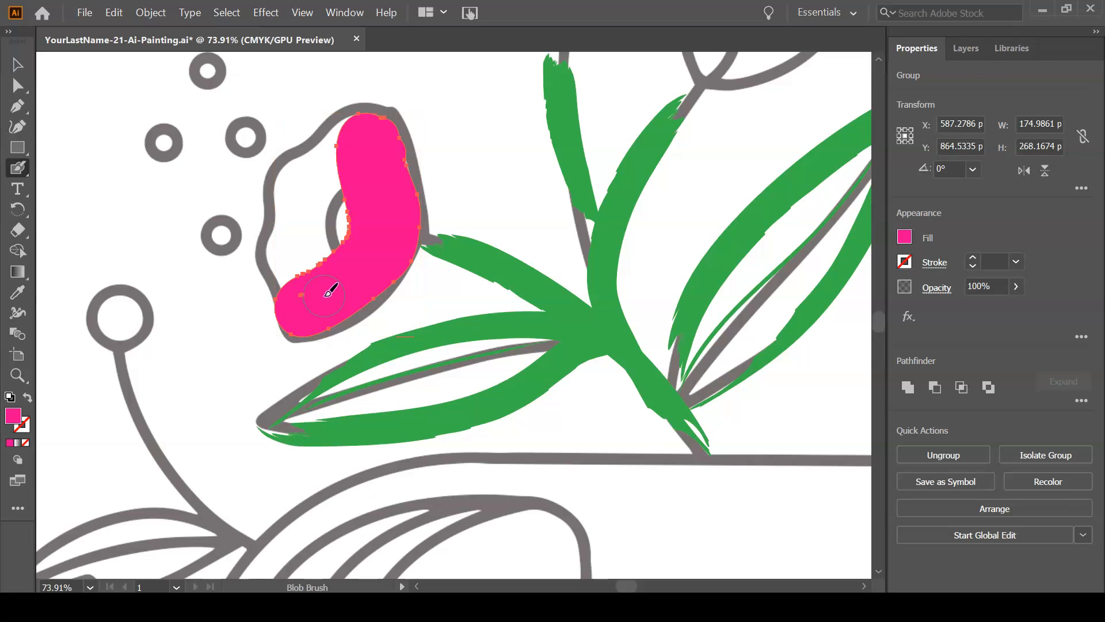
mouse_move(318, 300)
left_mouse_down()
mouse_move(325, 103)
mouse_move(350, 244)
mouse_move(292, 299)
mouse_move(287, 323)
mouse_move(301, 331)
mouse_move(343, 317)
mouse_move(406, 263)
mouse_move(418, 198)
mouse_move(393, 134)
mouse_move(366, 122)
mouse_move(345, 134)
mouse_move(359, 293)
mouse_move(309, 305)
mouse_move(350, 288)
left_mouse_up()
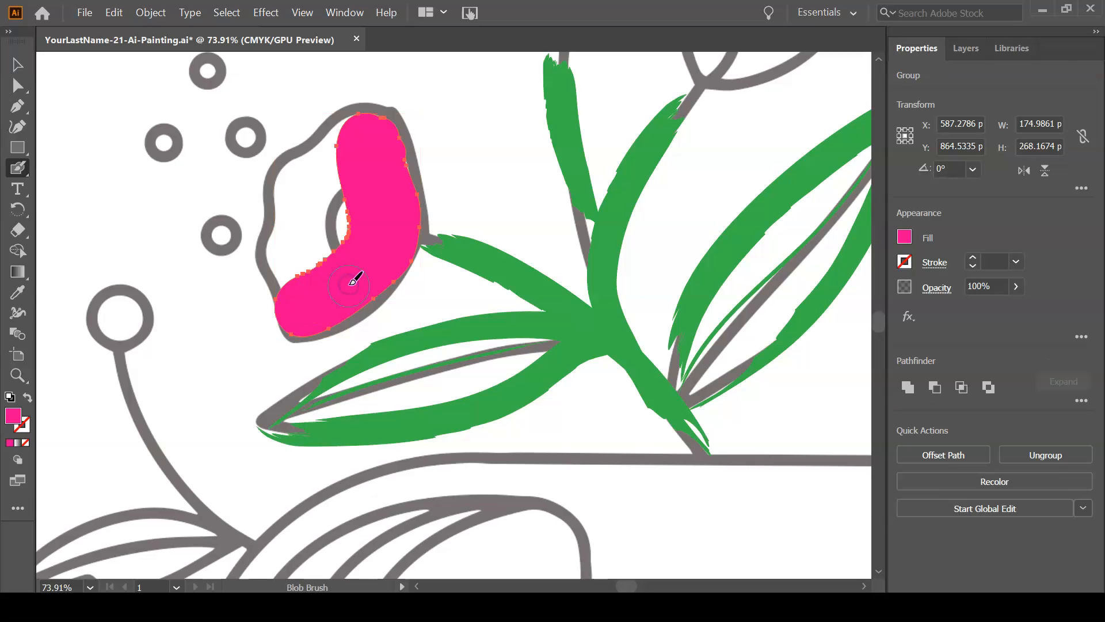
Examine the pink blob's contour in Outline view and return to preview
key("ctrl+y")
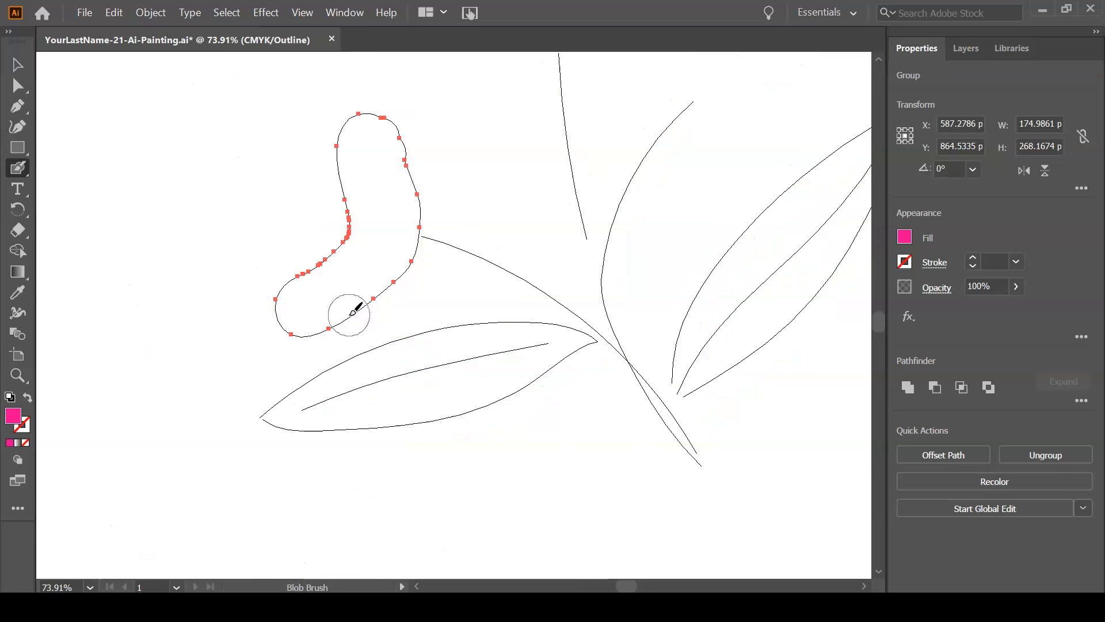
left_click(352, 328)
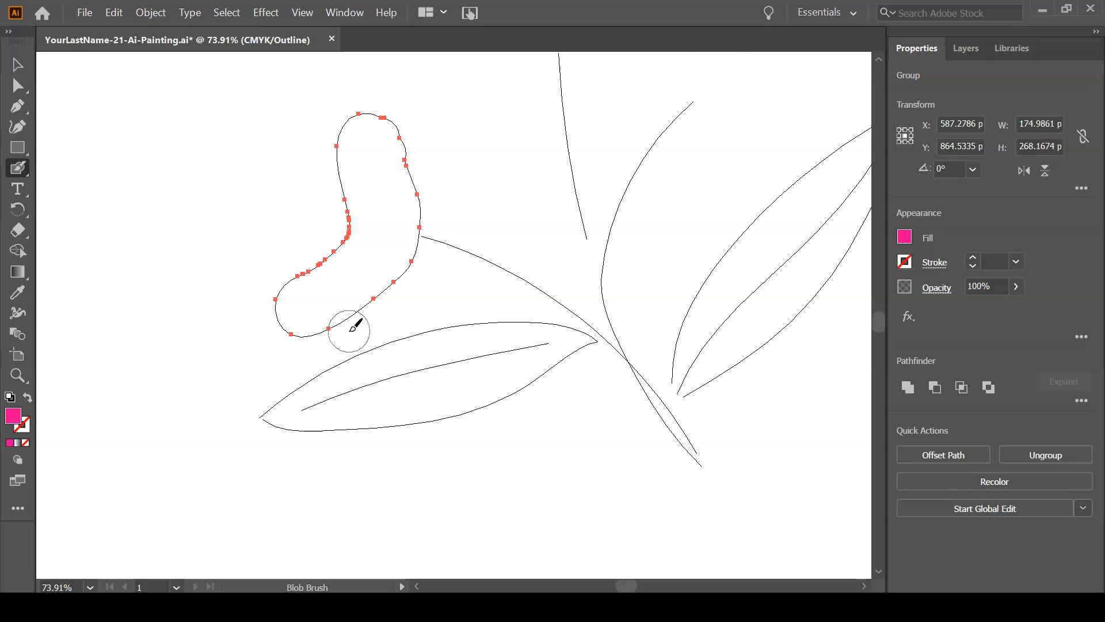
key("ctrl+y")
Extend the pink blob over the poppy's centre and its lower-left petal with overlapping strokes
left_click(351, 325)
mouse_move(350, 325)
left_mouse_down()
mouse_move(352, 253)
mouse_move(335, 243)
mouse_move(351, 243)
mouse_move(339, 188)
mouse_move(342, 245)
left_mouse_up()
mouse_move(318, 272)
left_mouse_down()
mouse_move(291, 282)
mouse_move(342, 214)
mouse_move(377, 150)
left_mouse_up()
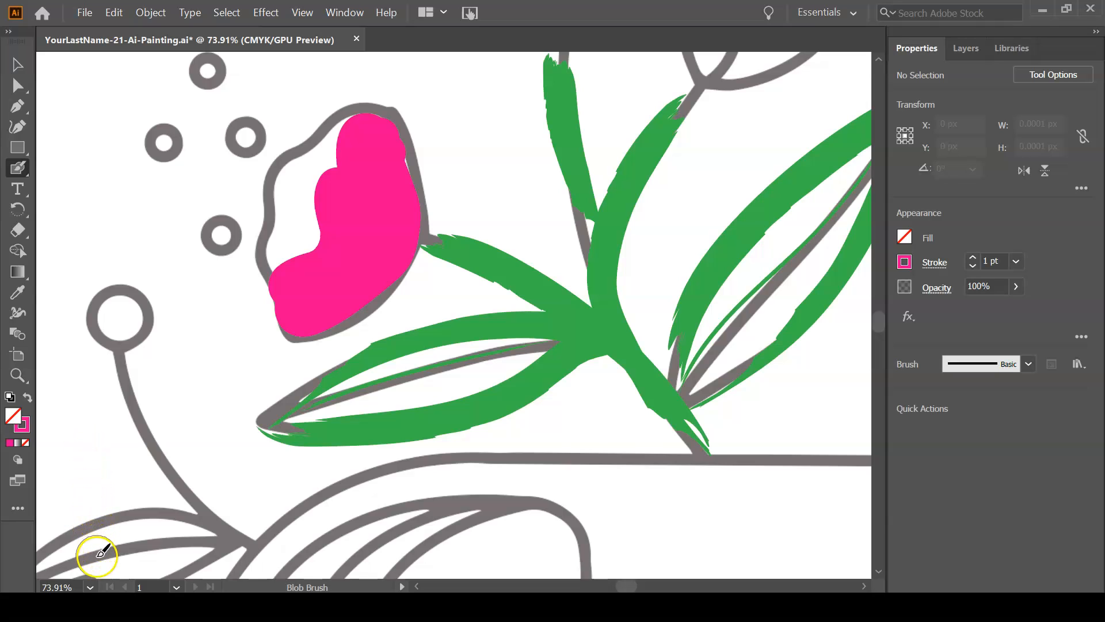
Enable Keep Selected in the Blob Brush options and raise the fidelity towards Smooth
double_click(18, 170)
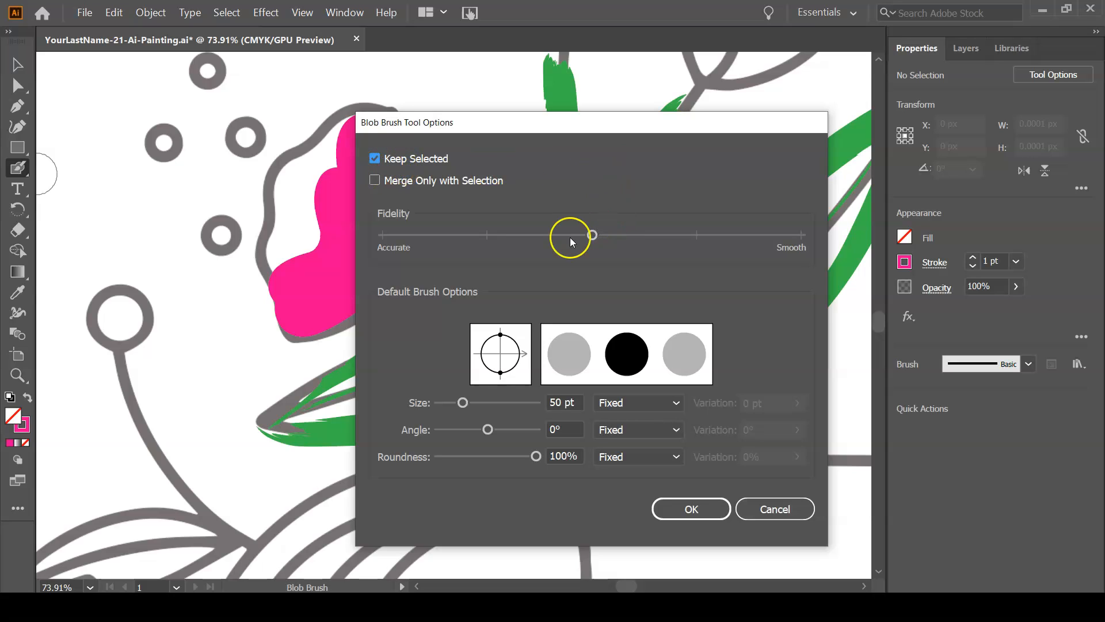
left_click(594, 236)
left_click_drag(610, 234, 652, 234)
left_click_drag(743, 235, 766, 235)
left_click(693, 510)
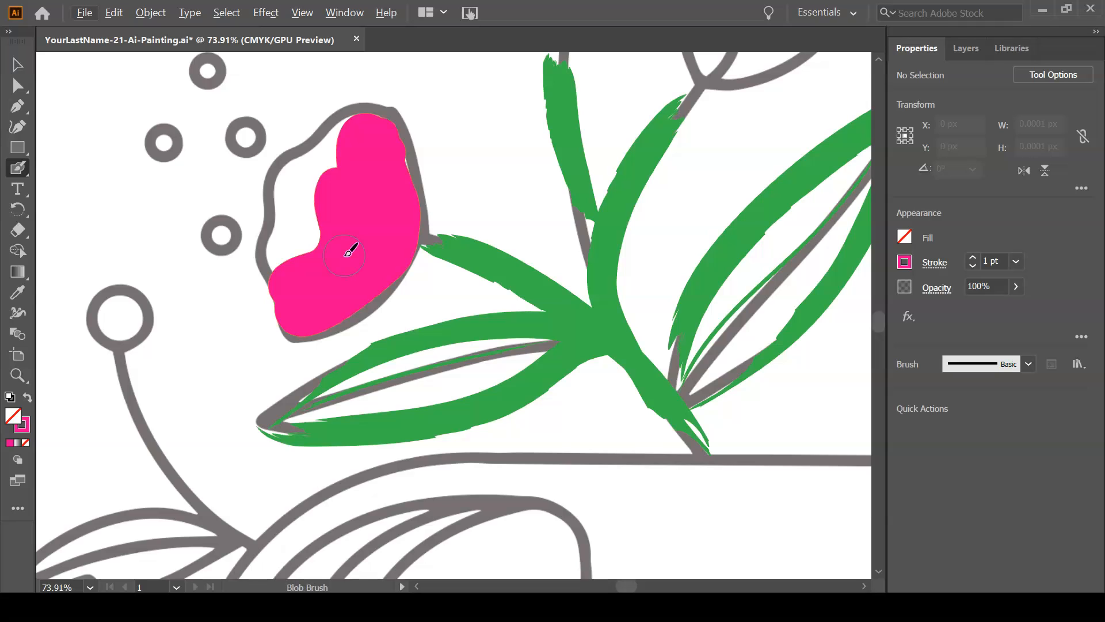
Paint the rest of the poppy head pink, covering its remaining petals out to and past the outline
left_click(349, 252)
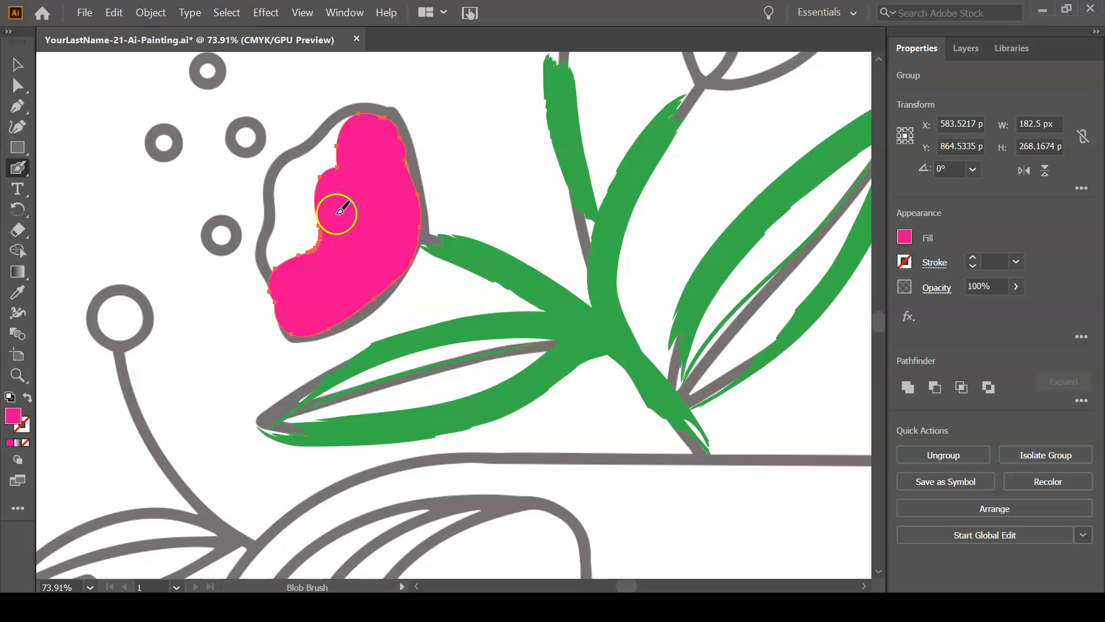
mouse_move(308, 254)
left_mouse_down()
mouse_move(321, 217)
mouse_move(299, 261)
mouse_move(284, 262)
mouse_move(284, 238)
mouse_move(369, 117)
mouse_move(301, 165)
mouse_move(289, 195)
left_mouse_up()
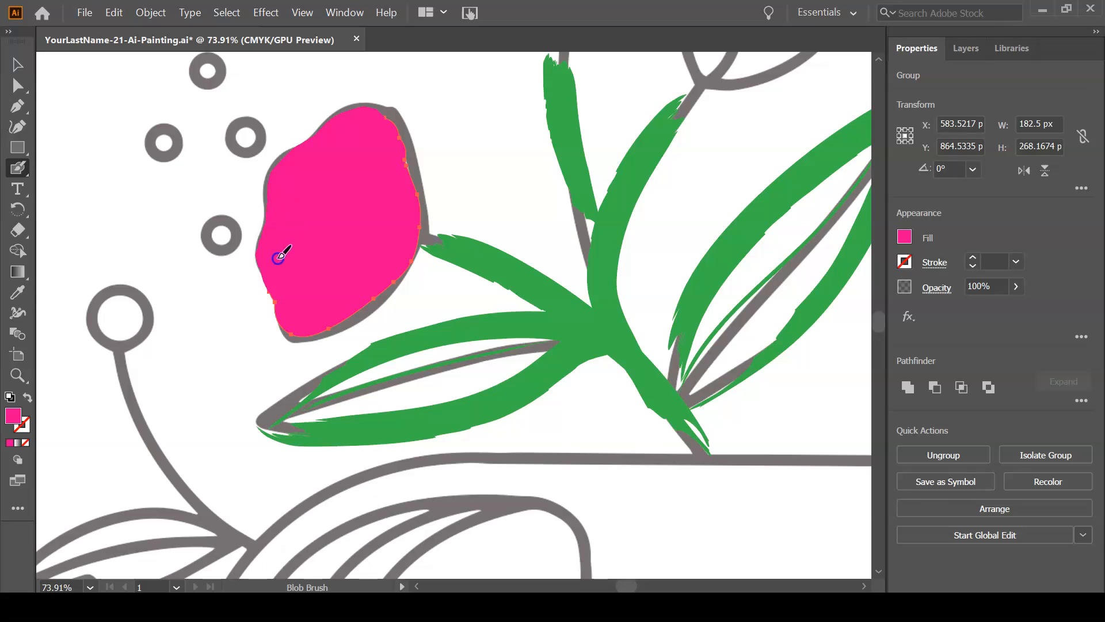
left_click_drag(283, 266, 282, 266)
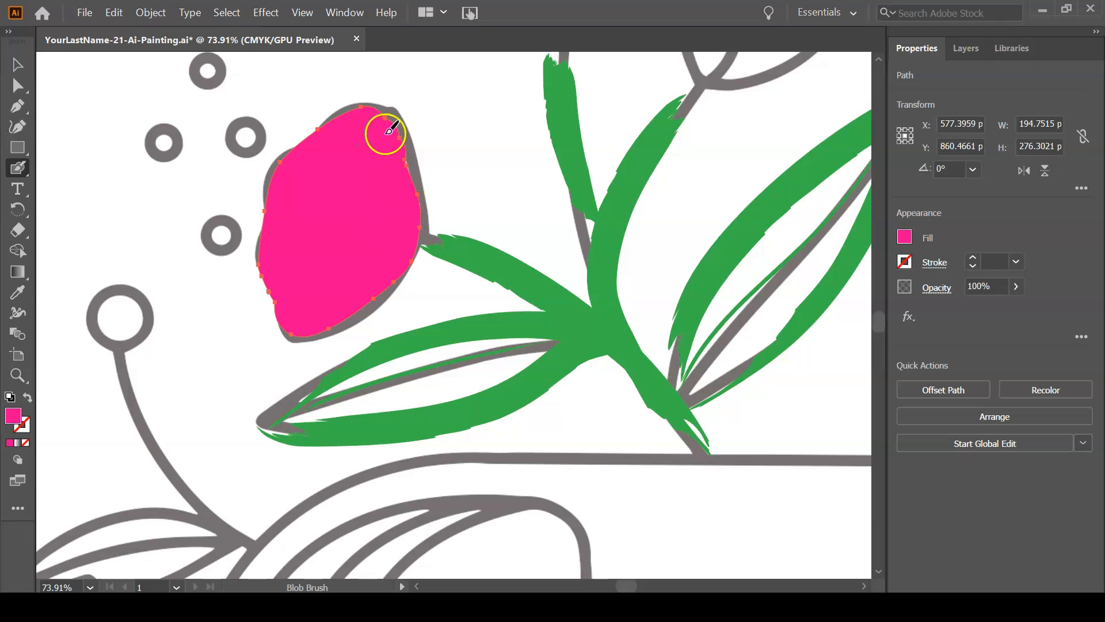
mouse_move(385, 127)
left_mouse_down()
mouse_move(375, 119)
mouse_move(412, 197)
mouse_move(415, 234)
mouse_move(380, 289)
mouse_move(295, 324)
mouse_move(276, 268)
mouse_move(284, 175)
mouse_move(361, 115)
mouse_move(395, 124)
mouse_move(397, 175)
mouse_move(431, 217)
mouse_move(415, 284)
mouse_move(364, 288)
left_mouse_up()
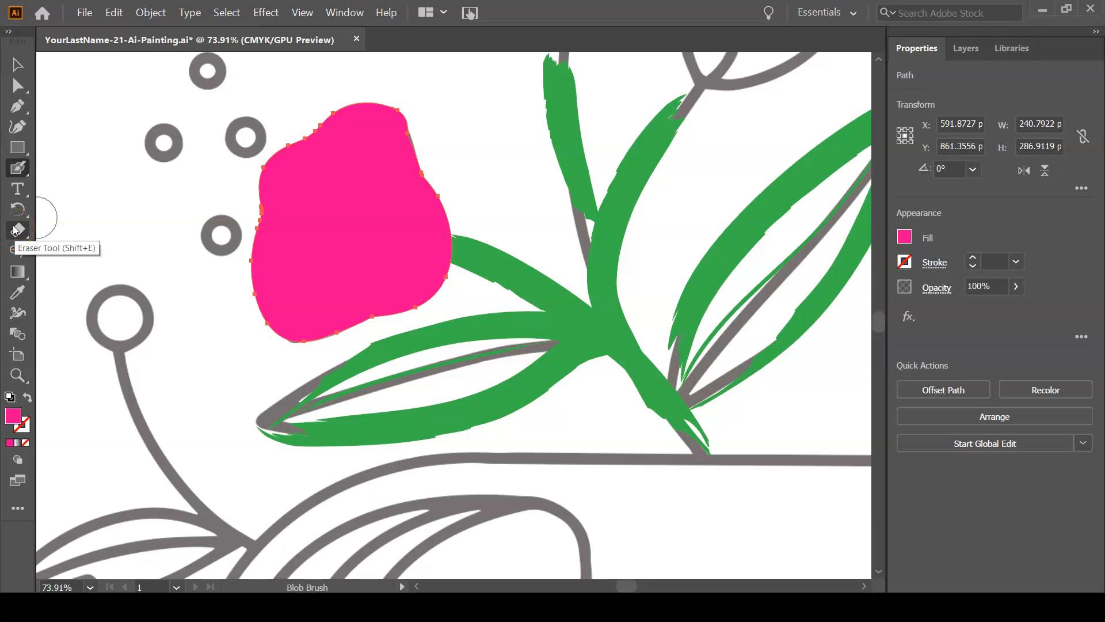
Erase the excess pink beyond the poppy's right and lower edges, and save the document
left_click(17, 230)
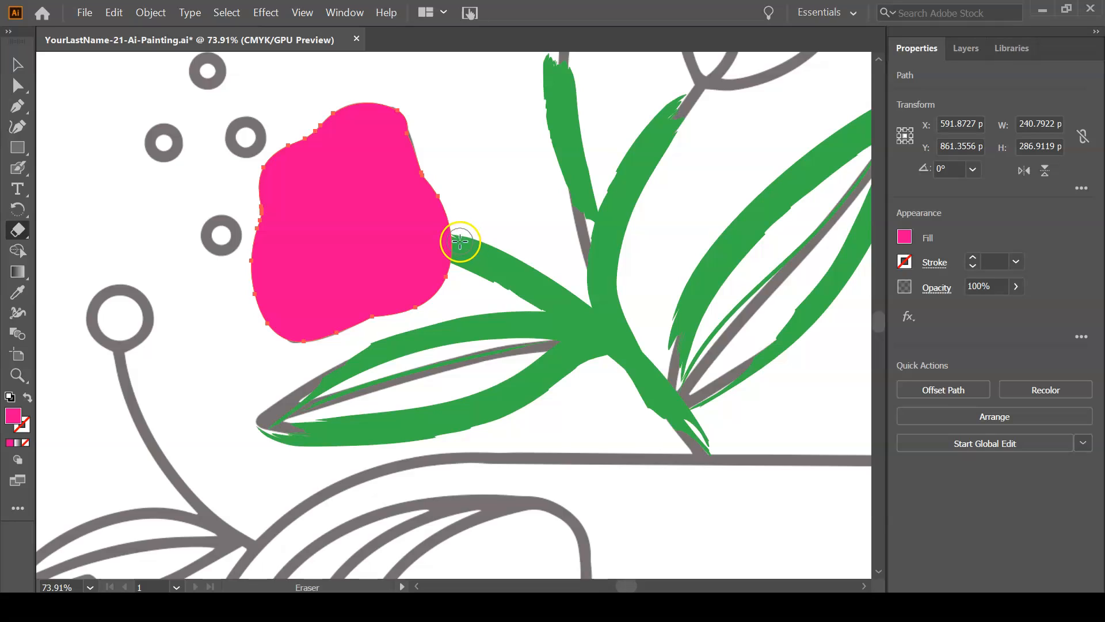
mouse_move(455, 233)
left_mouse_down()
mouse_move(426, 309)
mouse_move(395, 323)
mouse_move(450, 240)
mouse_move(441, 181)
mouse_move(430, 251)
mouse_move(394, 313)
mouse_move(303, 348)
mouse_move(243, 330)
left_mouse_up()
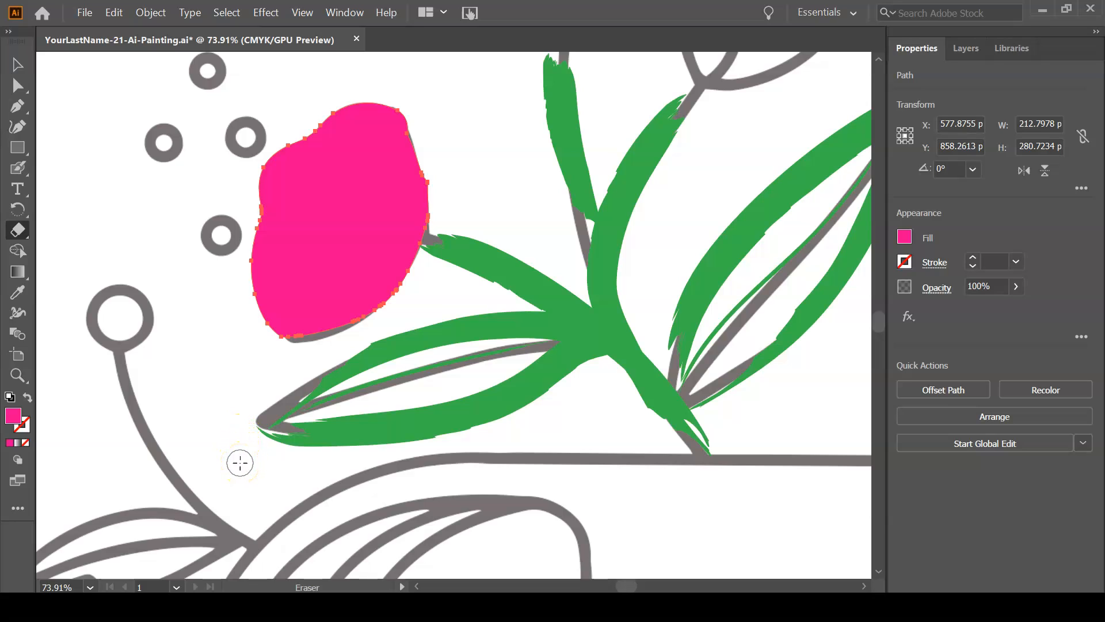
key("ctrl")
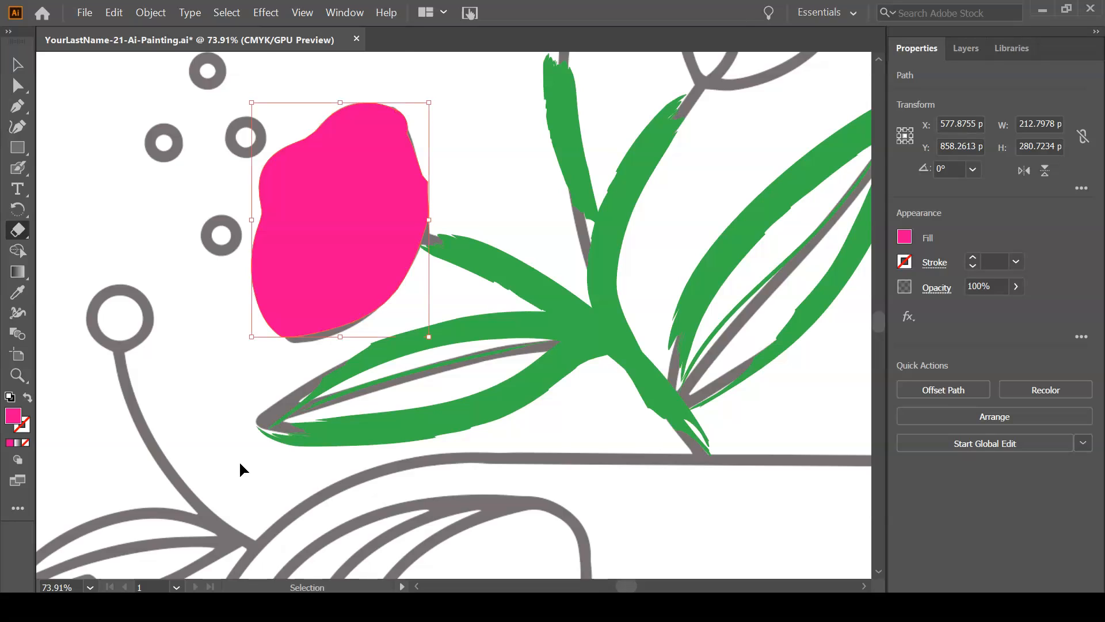
key("ctrl+s")
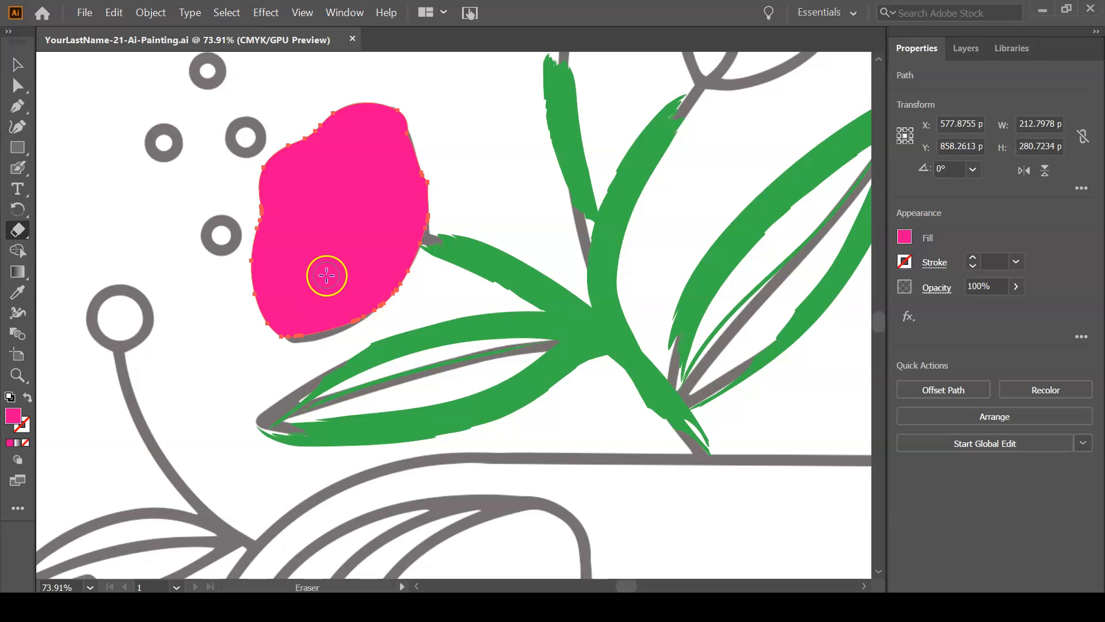
Expand the Flowers layer and hide the pink poppy path
left_click(964, 49)
left_click(942, 75)
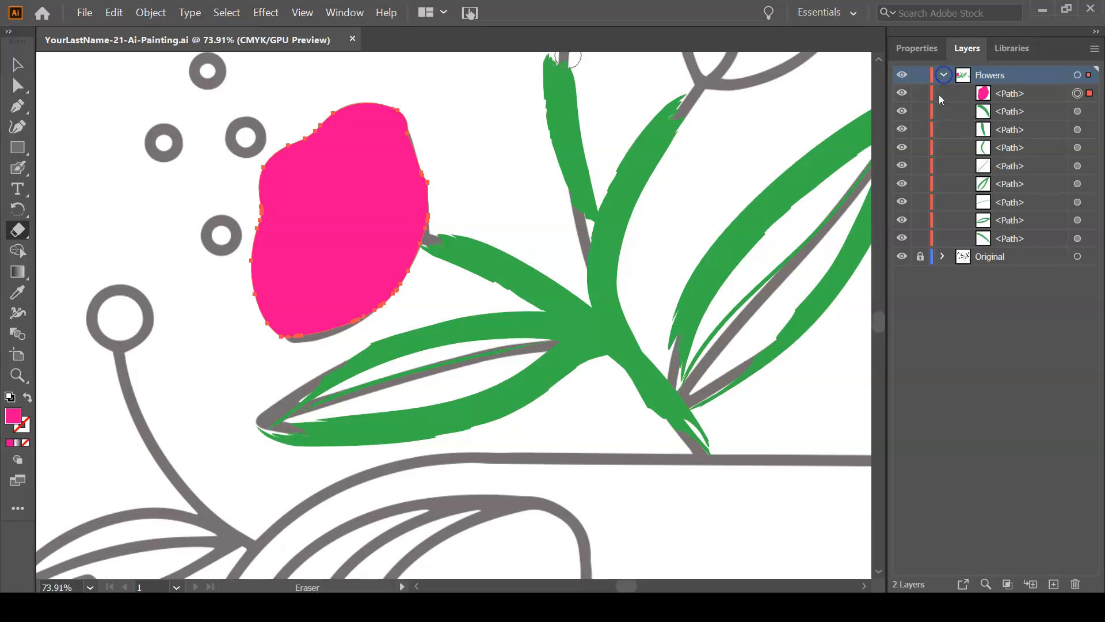
left_click(902, 94)
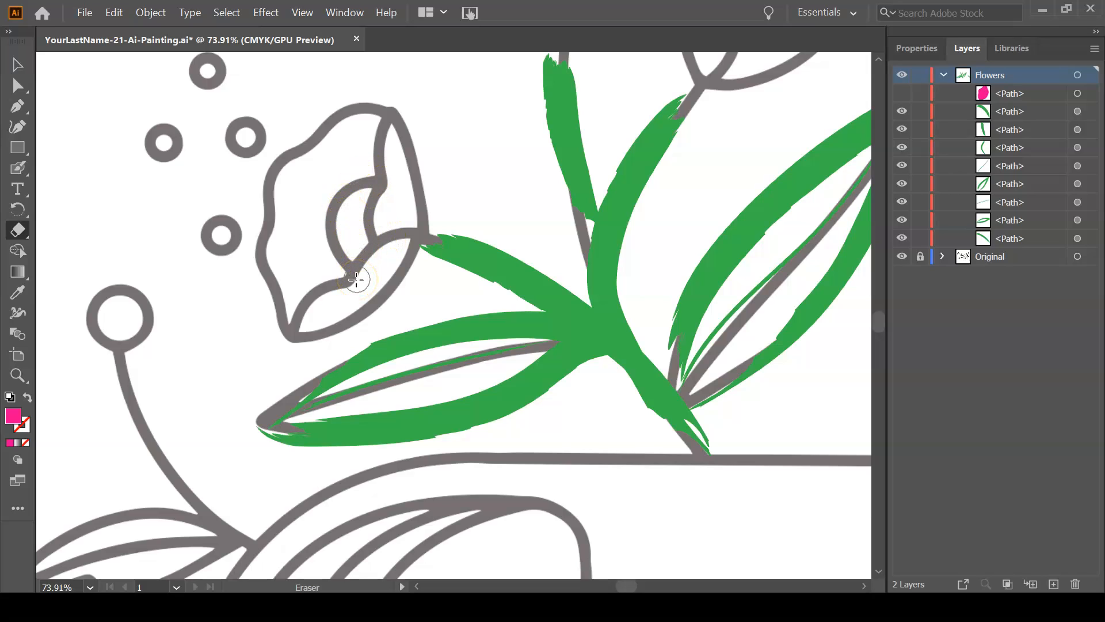
Switch to the Paintbrush and swap the colours to a pink stroke with no fill
left_click(20, 169)
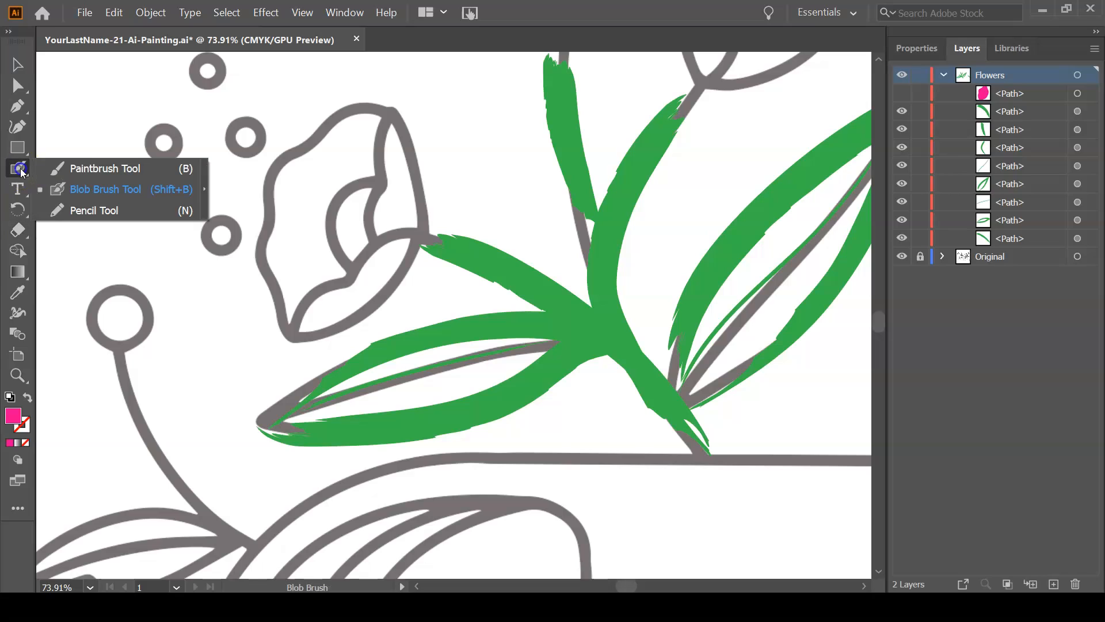
left_click(76, 168)
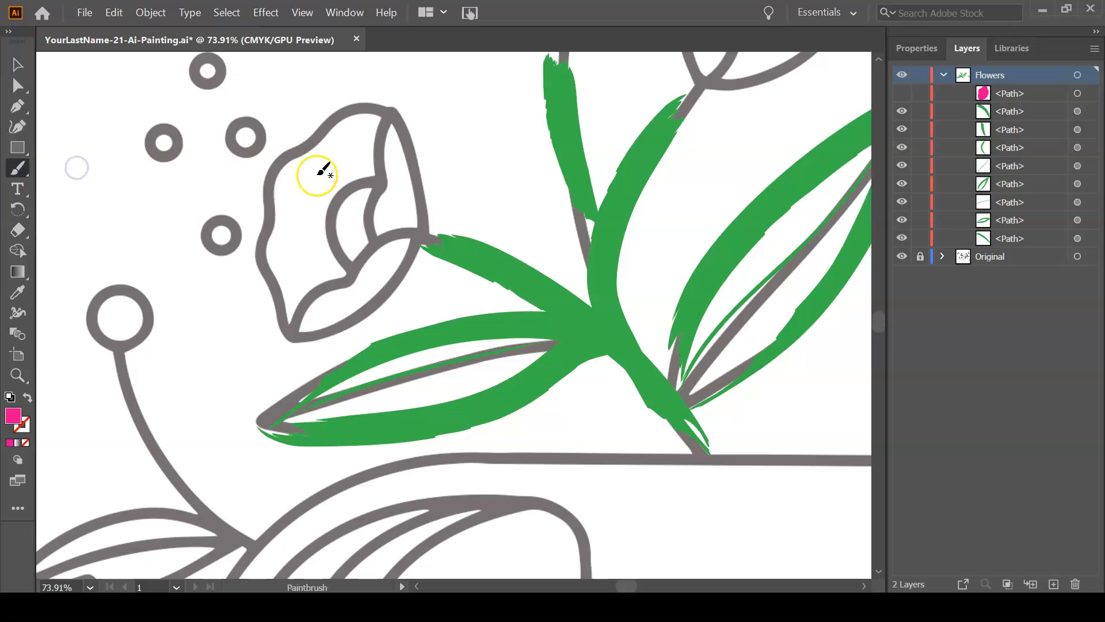
left_click(914, 45)
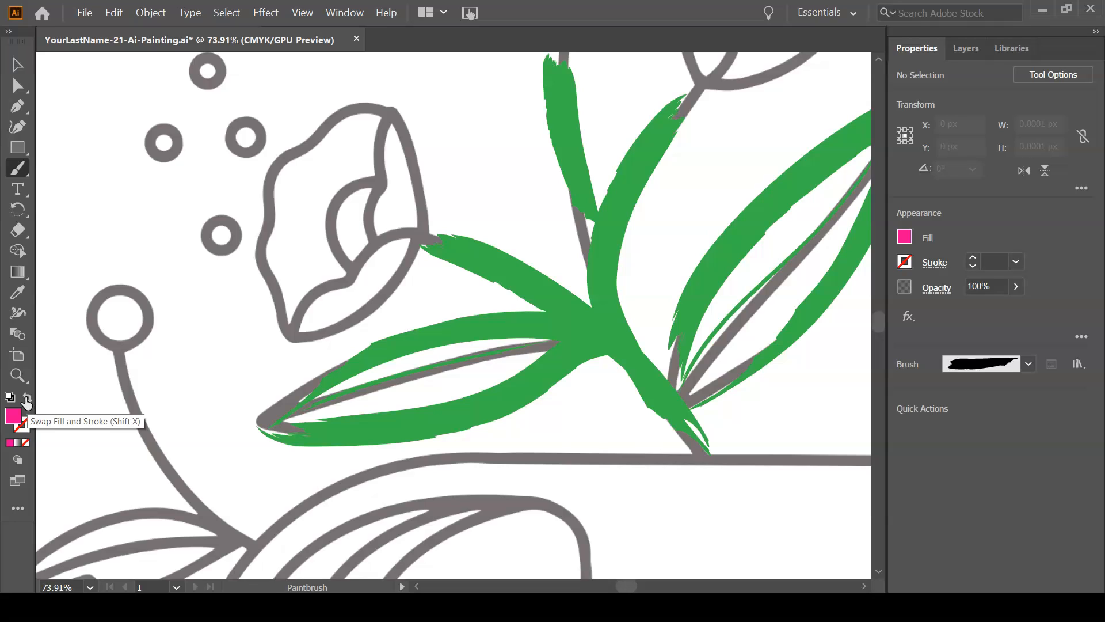
left_click(26, 399)
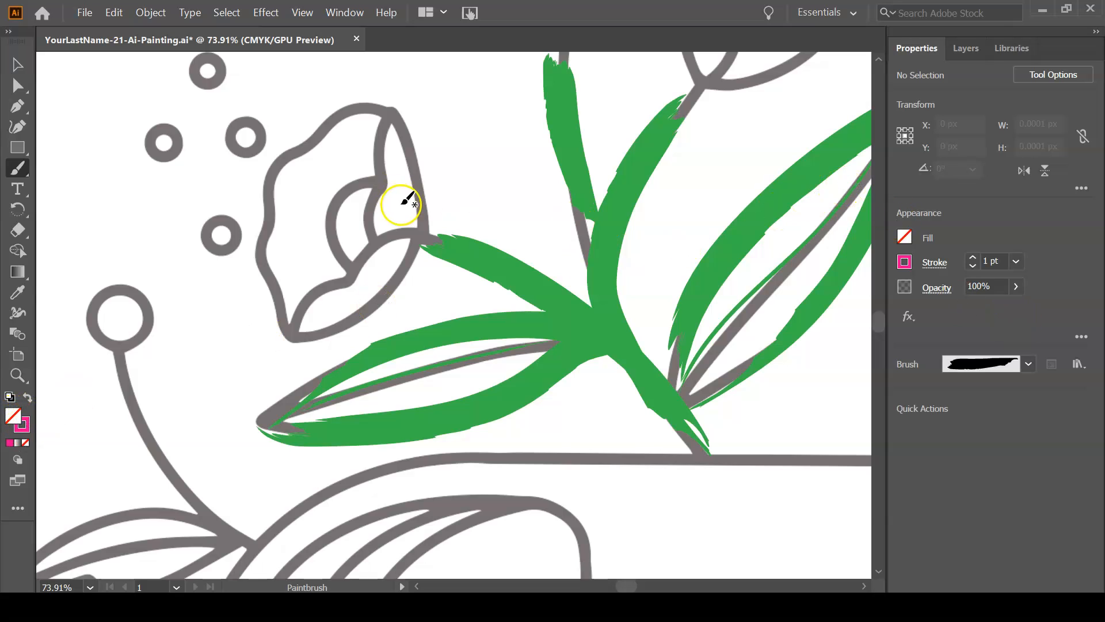
Rename the CMYK Magenta stroke swatch as Dark Pink and change its colour type to Spot Color
left_click(902, 268)
left_click(903, 264)
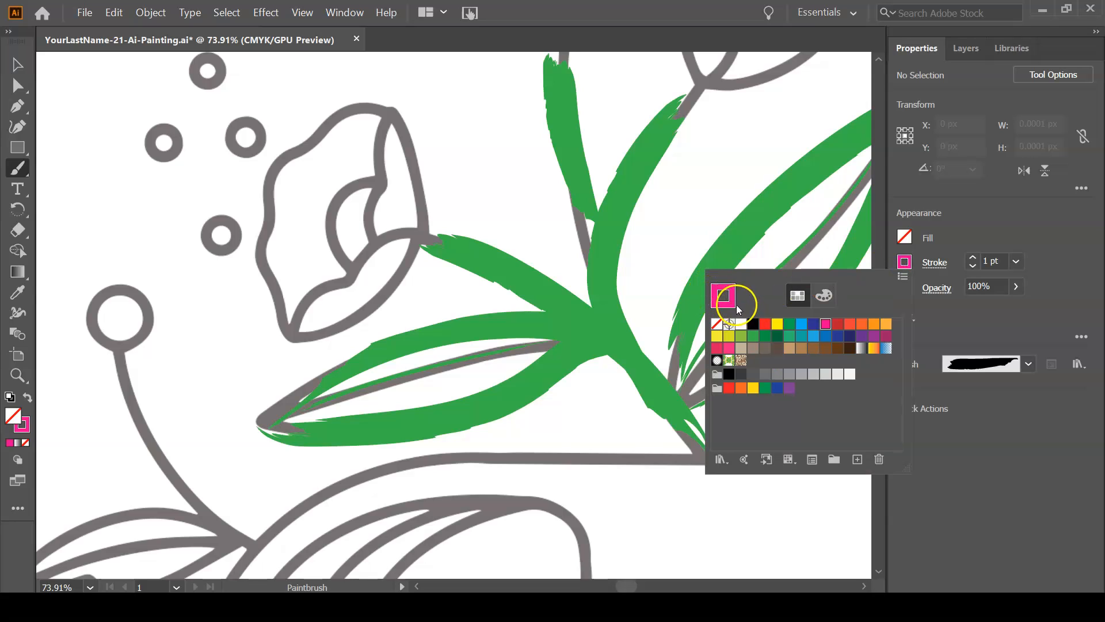
left_click(827, 325)
double_click(827, 327)
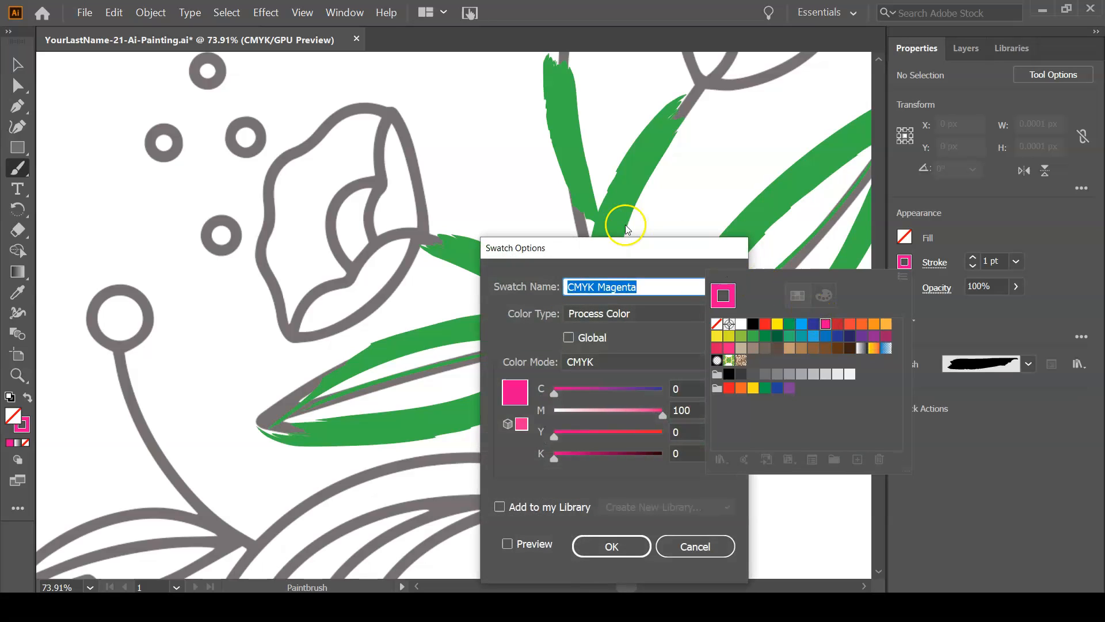
left_click_drag(627, 248, 542, 186)
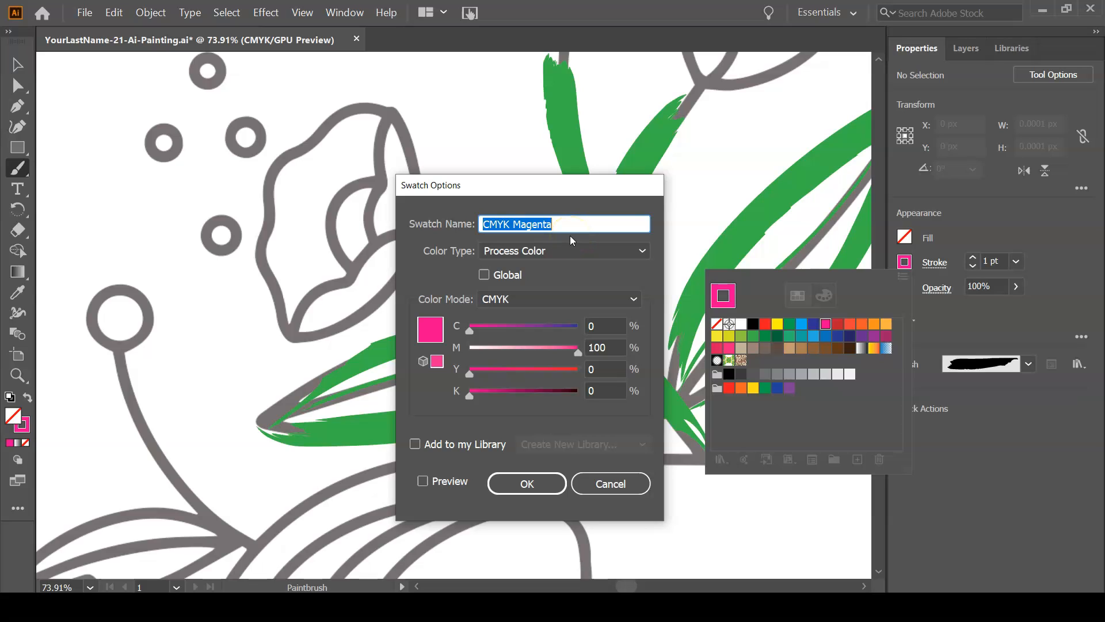
type("Da")
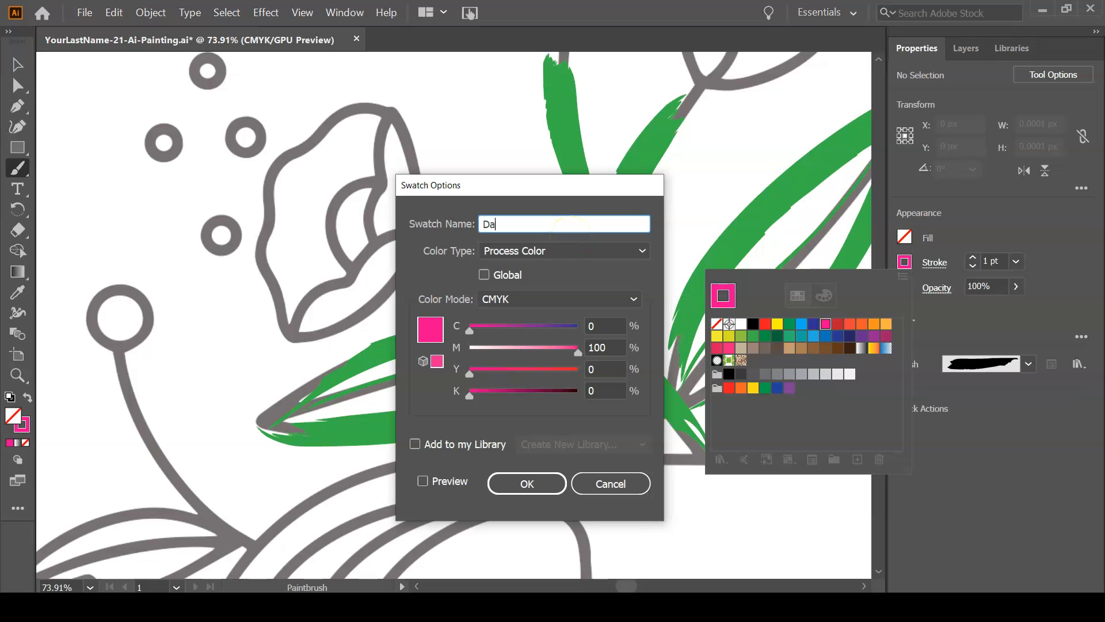
type("rk Pink")
left_click(566, 252)
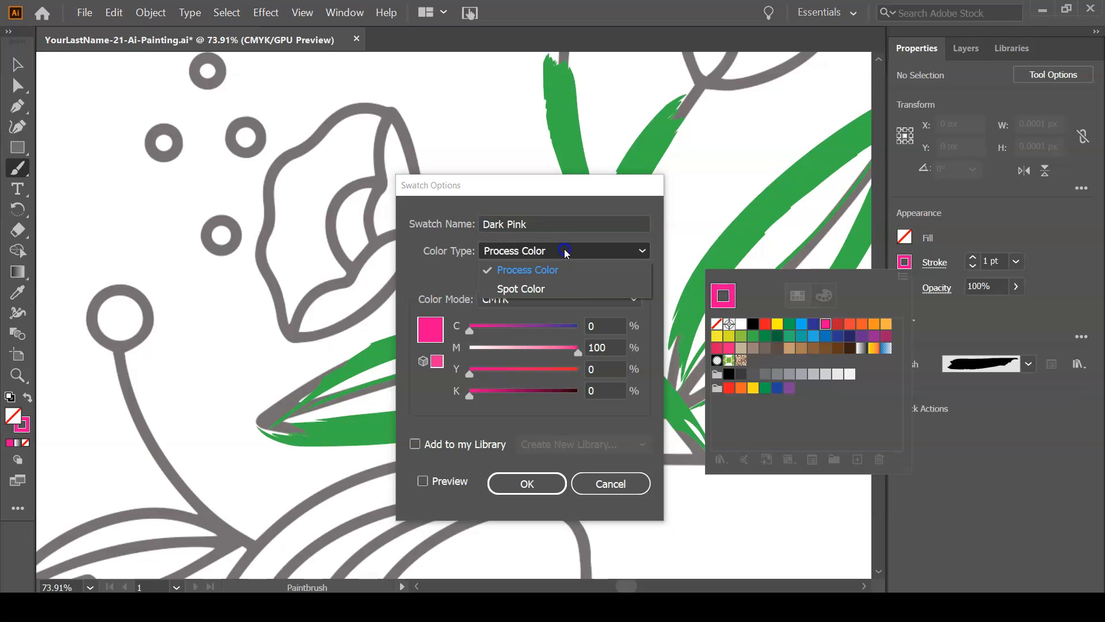
left_click(578, 289)
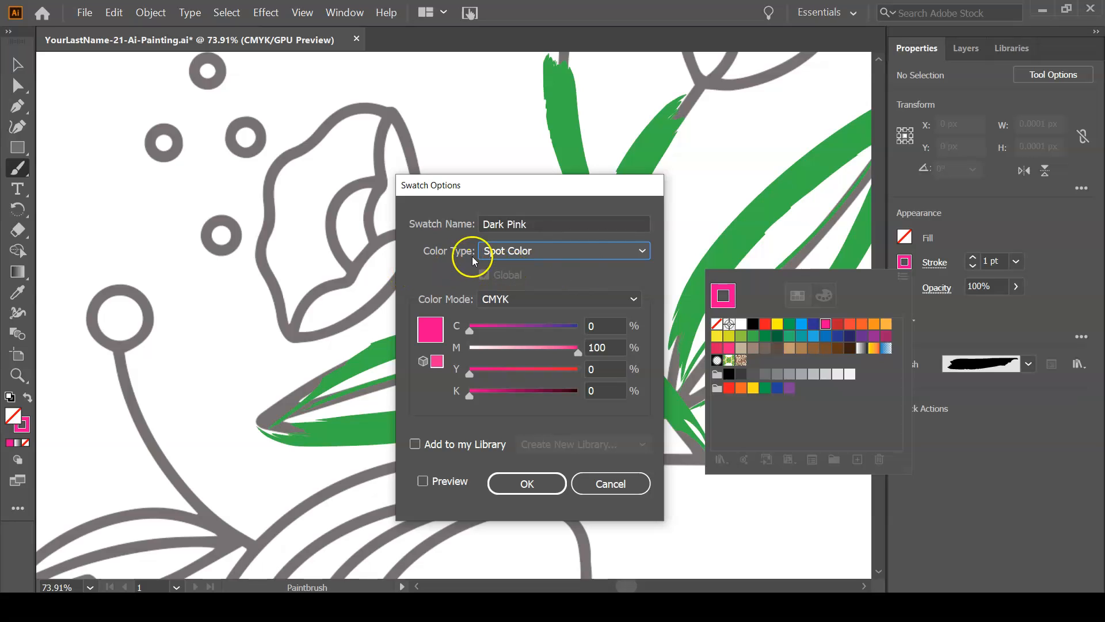
left_click(526, 485)
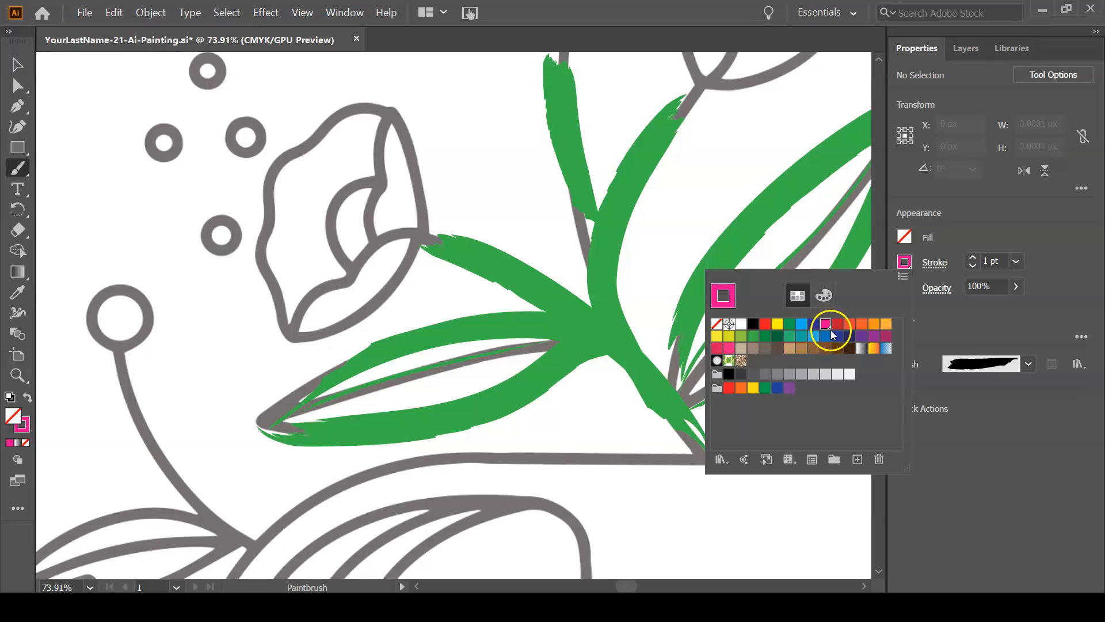
Set the stroke to a 50% tint of Dark Pink and paint the poppy's inner petal lines and centre curve
left_click(824, 297)
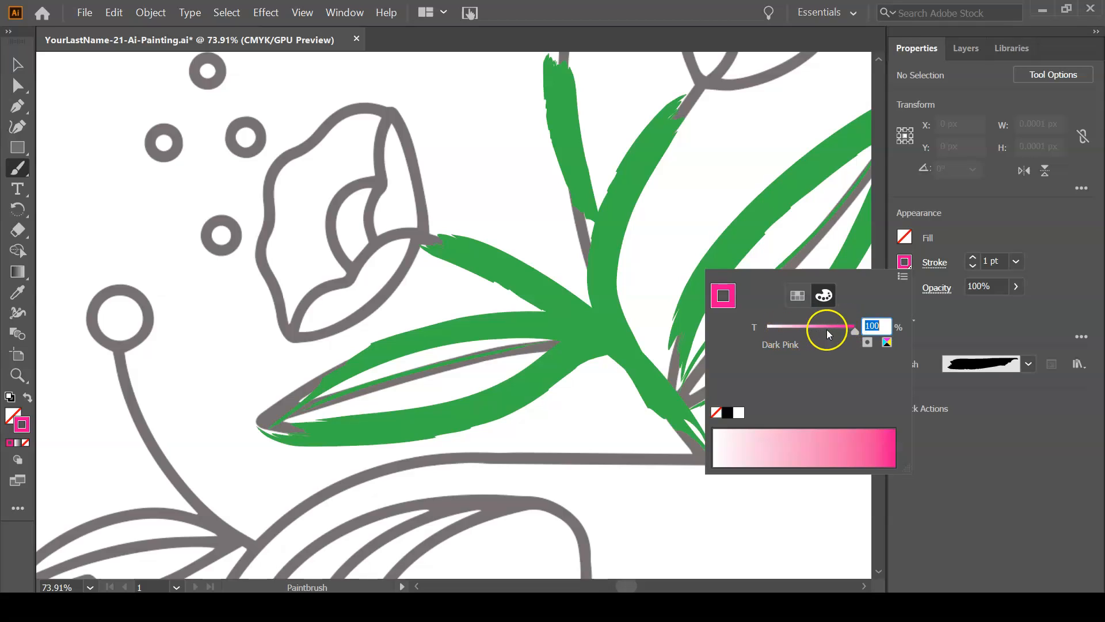
left_click_drag(852, 333, 811, 334)
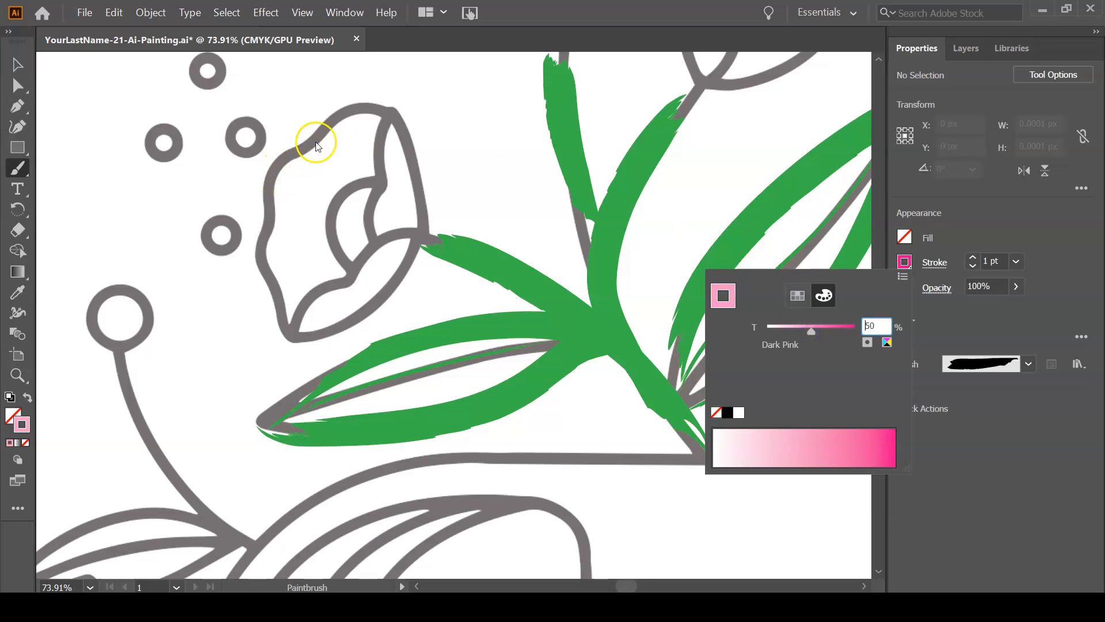
left_click(426, 32)
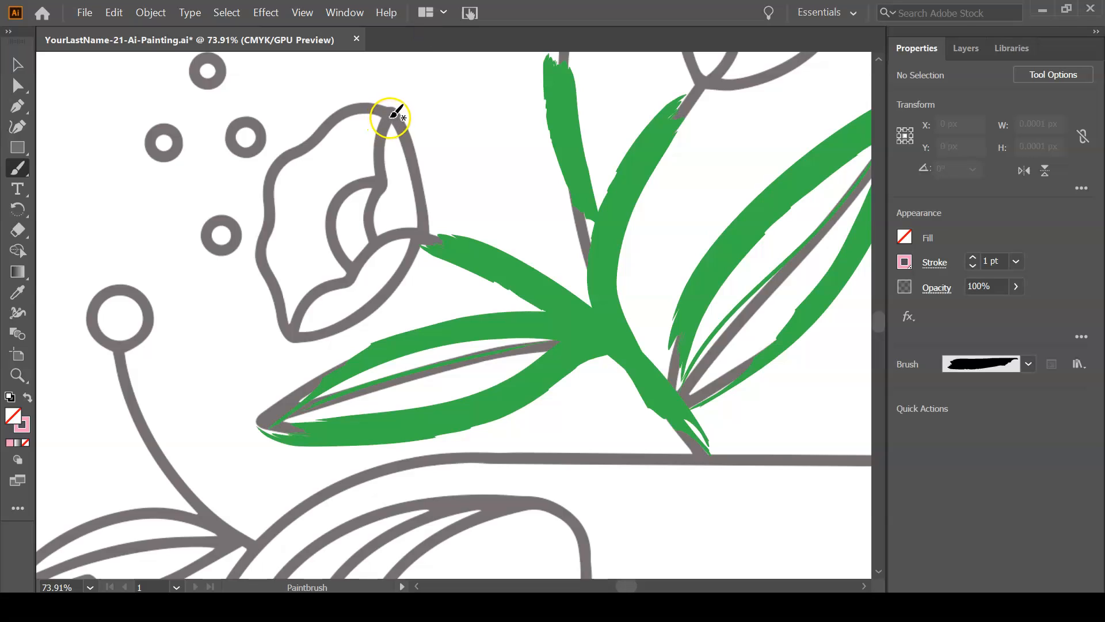
mouse_move(391, 113)
left_mouse_down()
mouse_move(374, 241)
mouse_move(408, 236)
mouse_move(381, 238)
mouse_move(349, 282)
mouse_move(314, 292)
mouse_move(291, 332)
left_mouse_up()
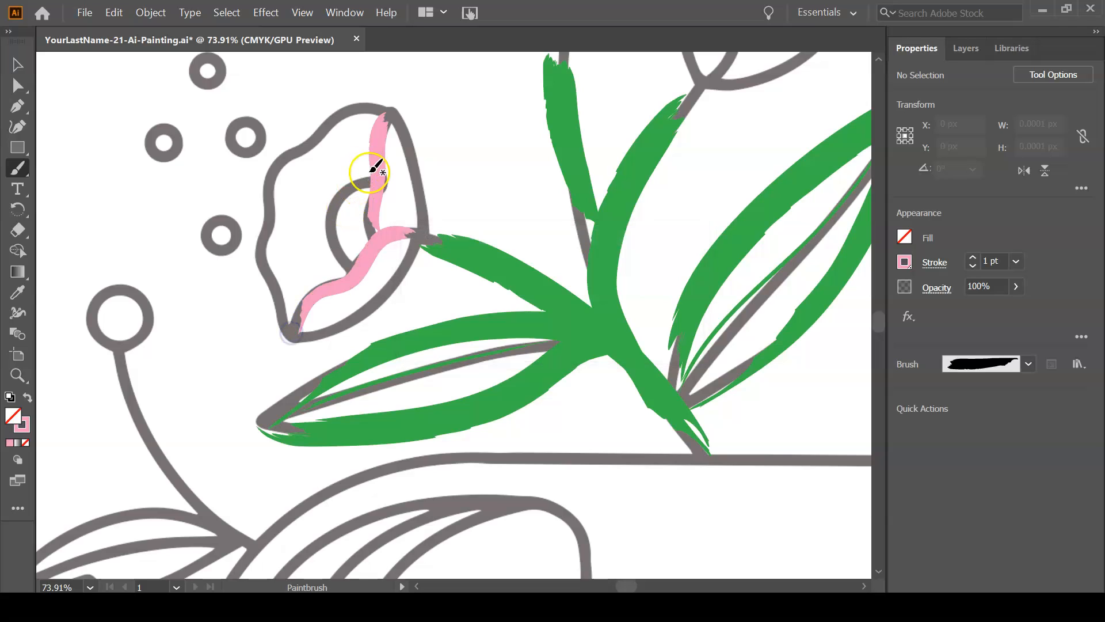
mouse_move(368, 183)
left_mouse_down()
mouse_move(349, 185)
mouse_move(332, 218)
mouse_move(329, 237)
mouse_move(350, 267)
left_mouse_up()
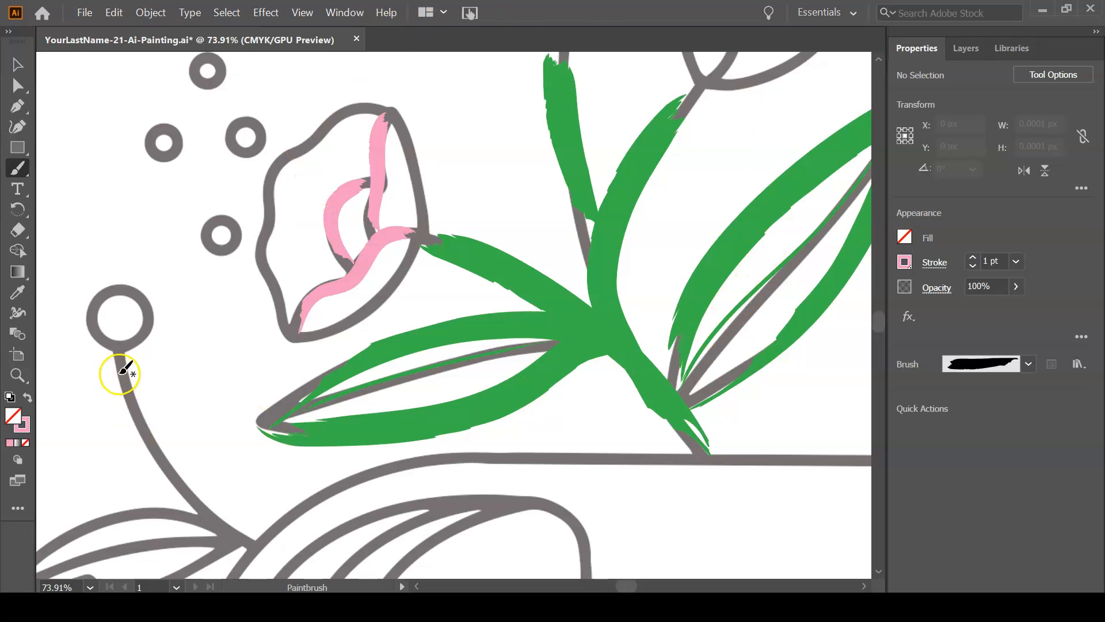
Show the hidden pink poppy path again, and check the artwork in Outline view before returning to preview
left_click(965, 48)
left_click(902, 147)
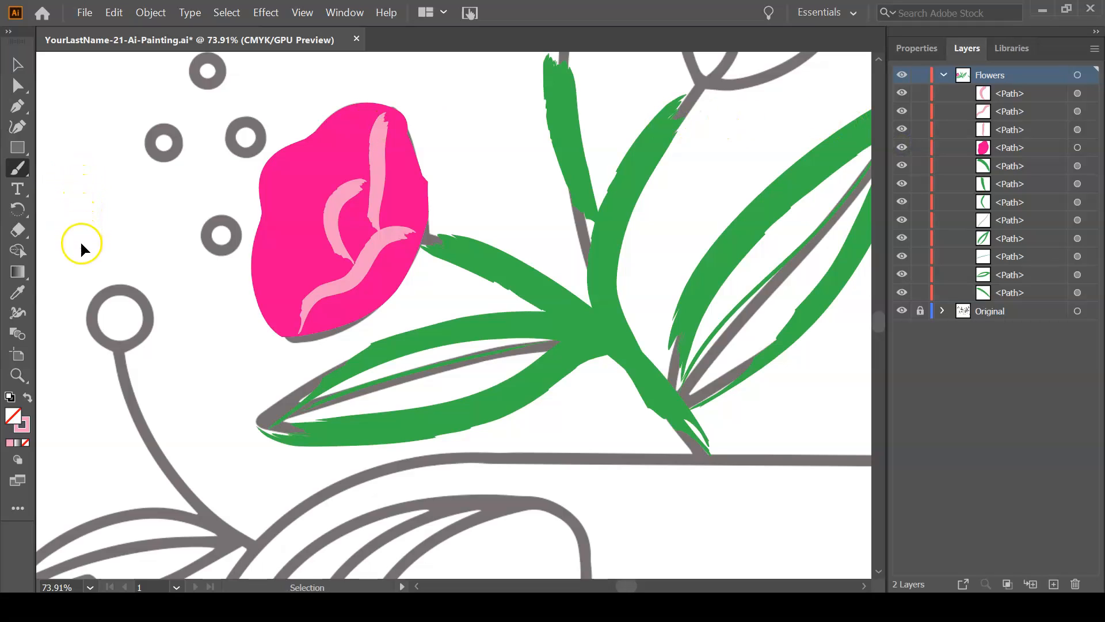
key("ctrl+y")
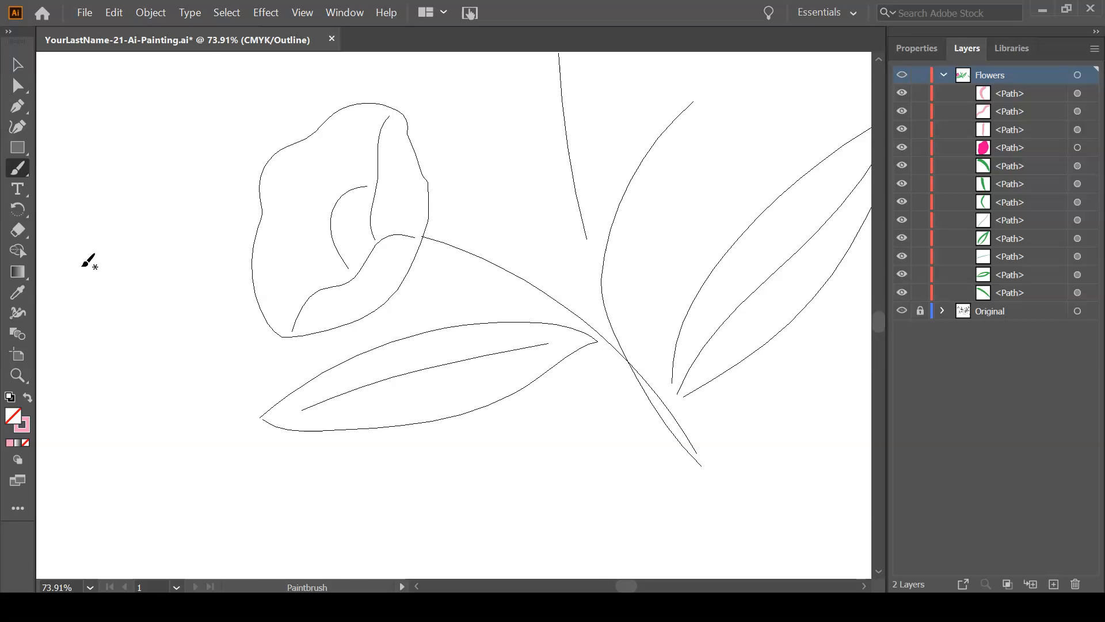
key("ctrl+y")
Select the pink poppy shape and give it a stroke in a 50% tint of the Dark Pink swatch
left_click(916, 48)
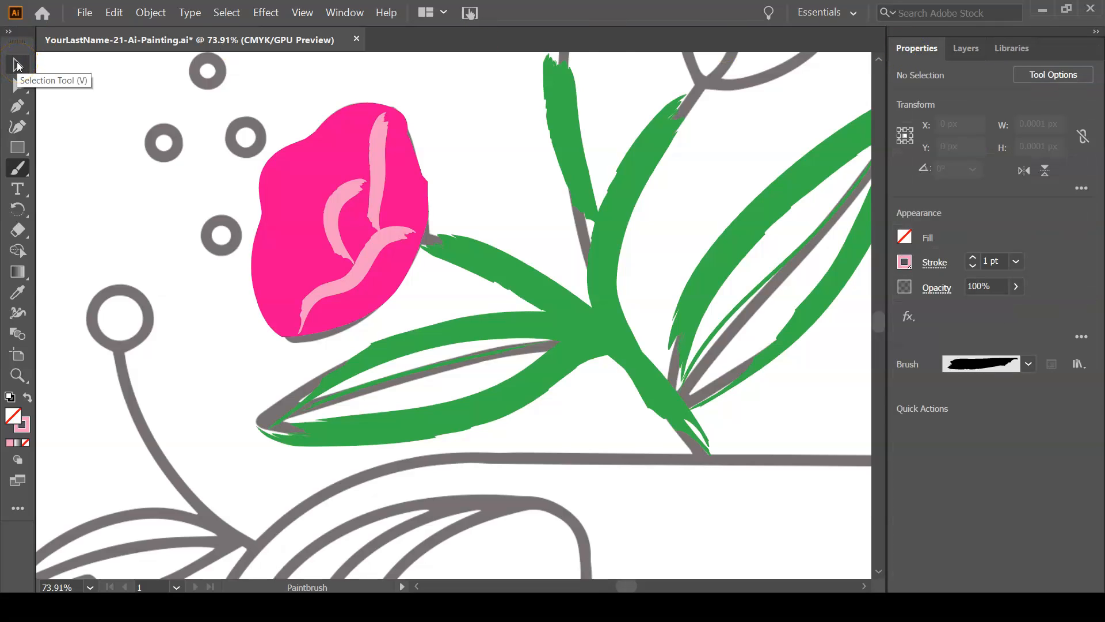
left_click(17, 65)
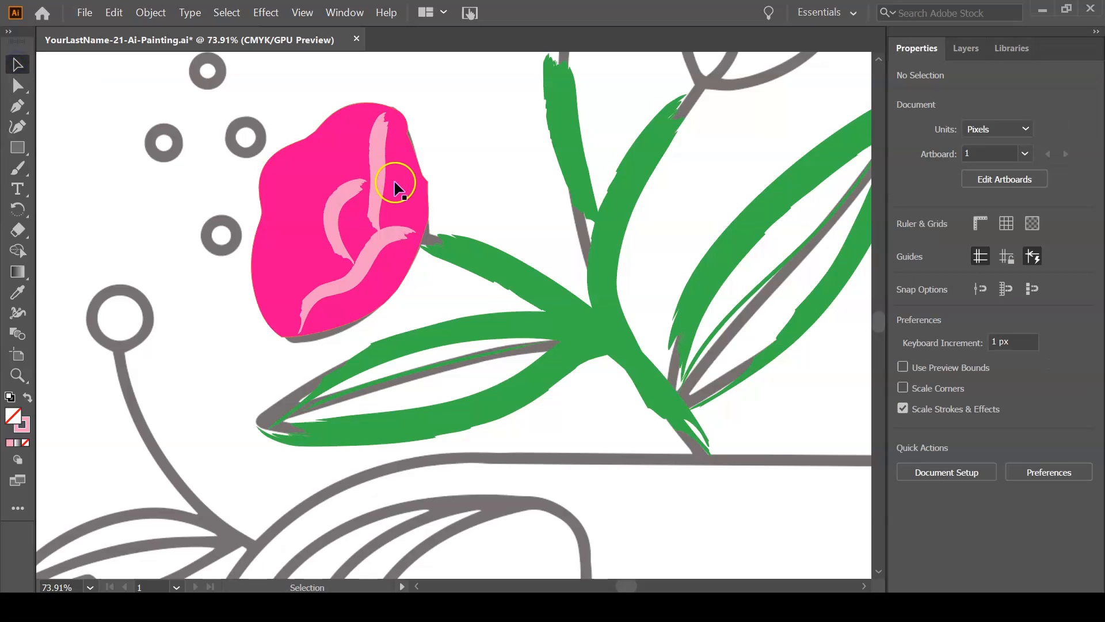
left_click(306, 165)
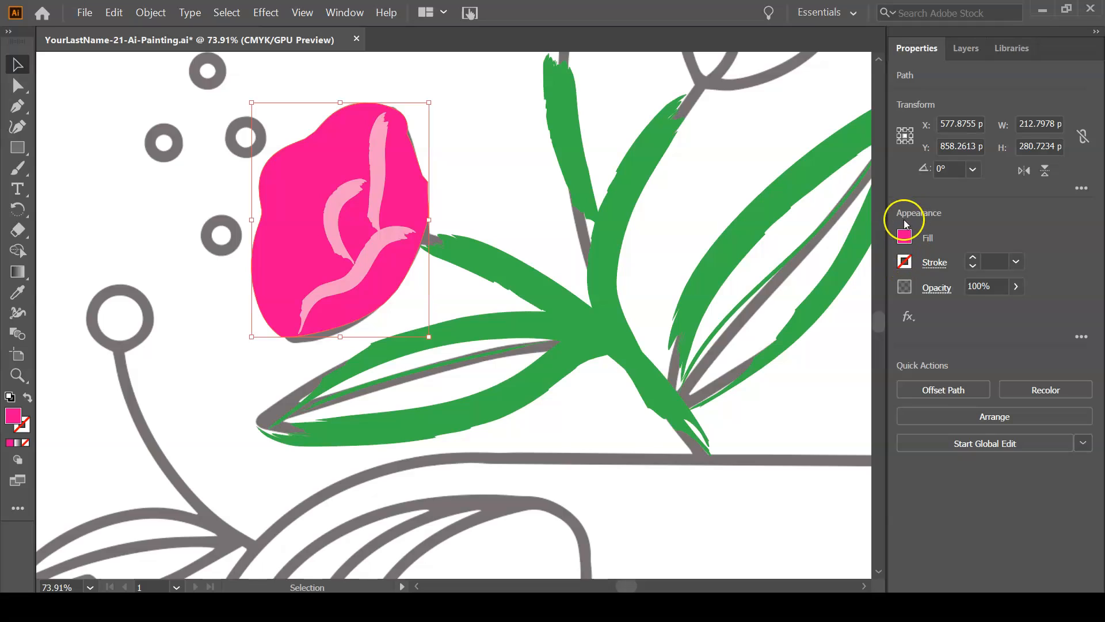
left_click(904, 263)
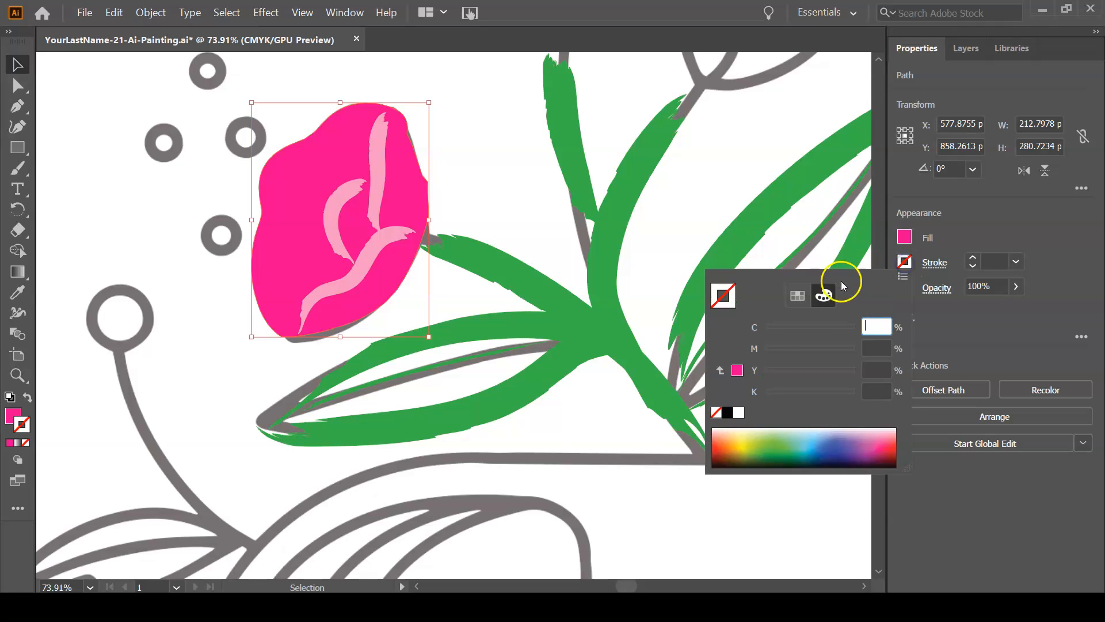
left_click(738, 370)
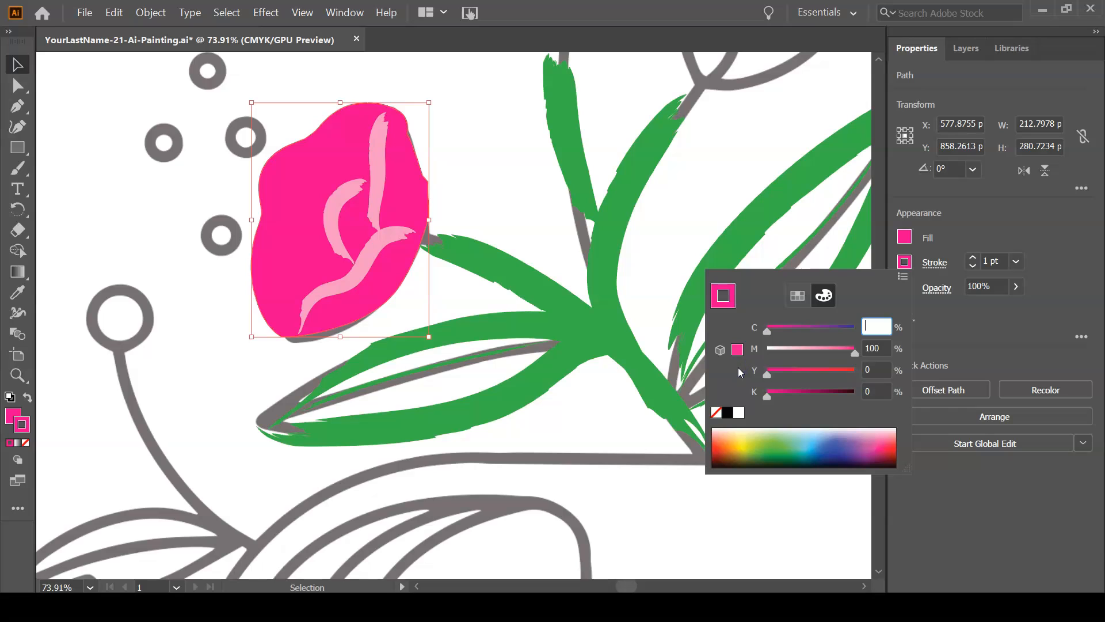
left_click(797, 295)
left_click(825, 324)
left_click(829, 298)
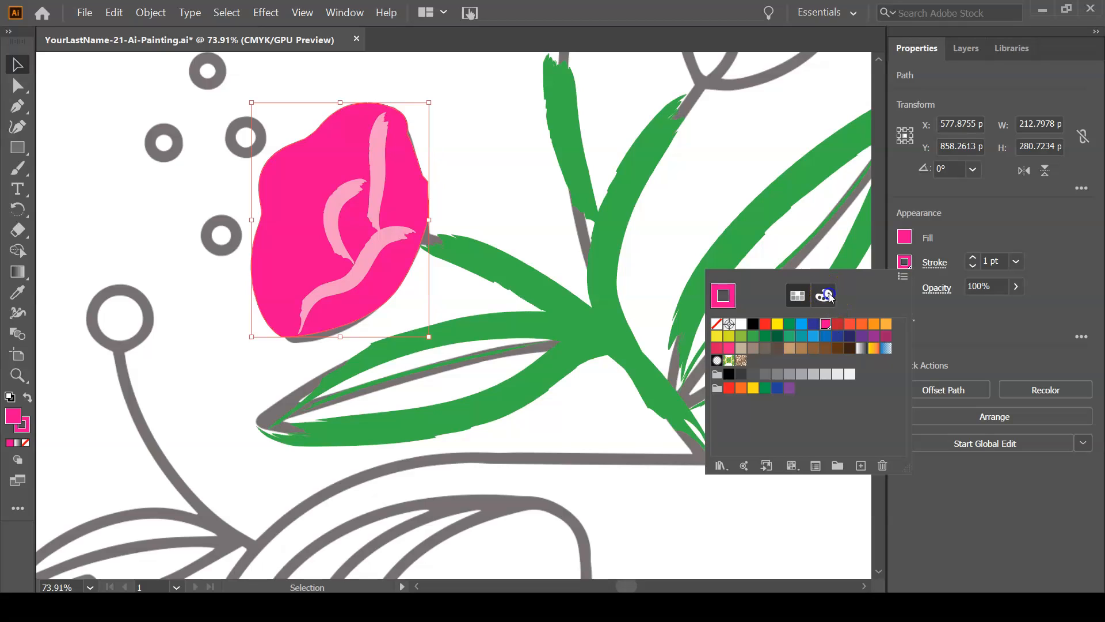
mouse_move(854, 331)
left_mouse_down()
mouse_move(802, 331)
mouse_move(813, 331)
left_mouse_up()
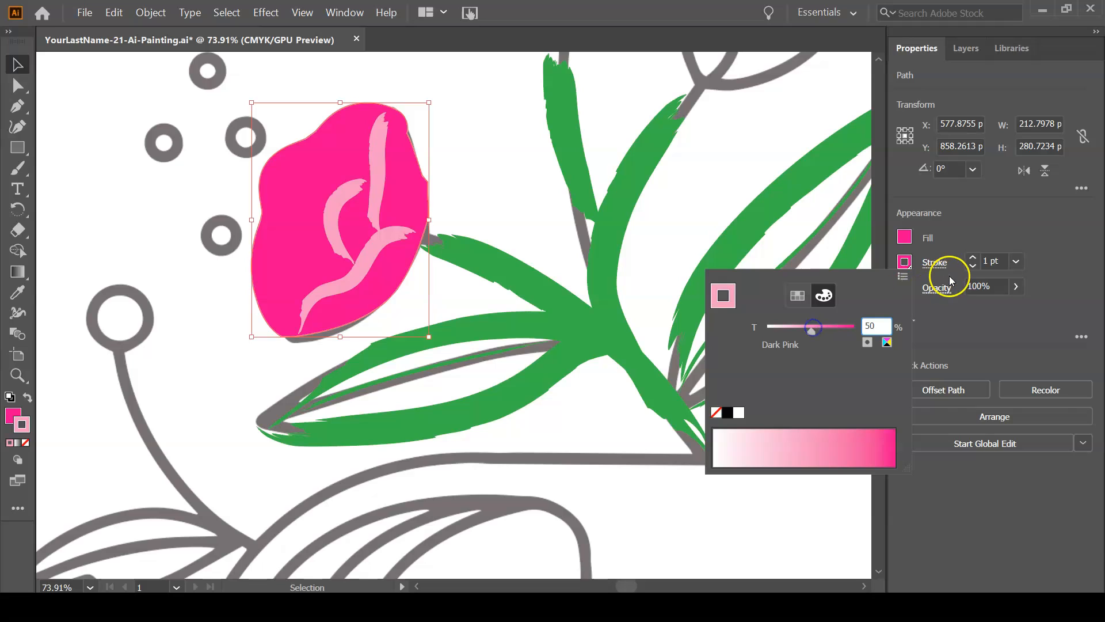
left_click(958, 236)
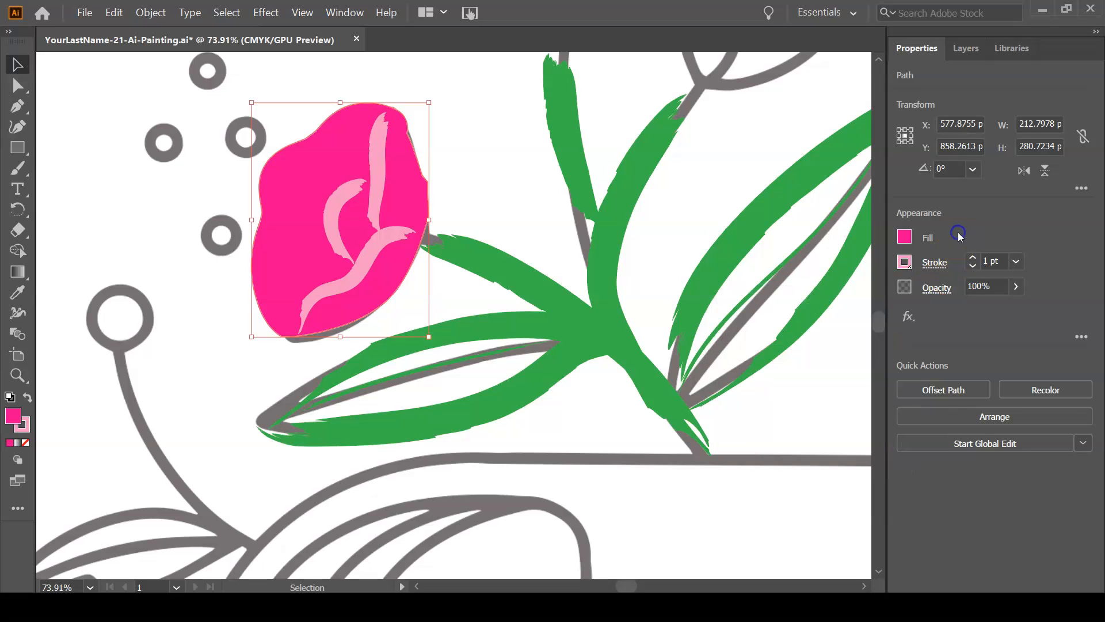
Increase the poppy shape's stroke weight to 9 pt
left_click(972, 258)
left_click(973, 257)
left_click(973, 257)
left_click(972, 257)
left_click(972, 257)
left_click(973, 258)
left_click(973, 257)
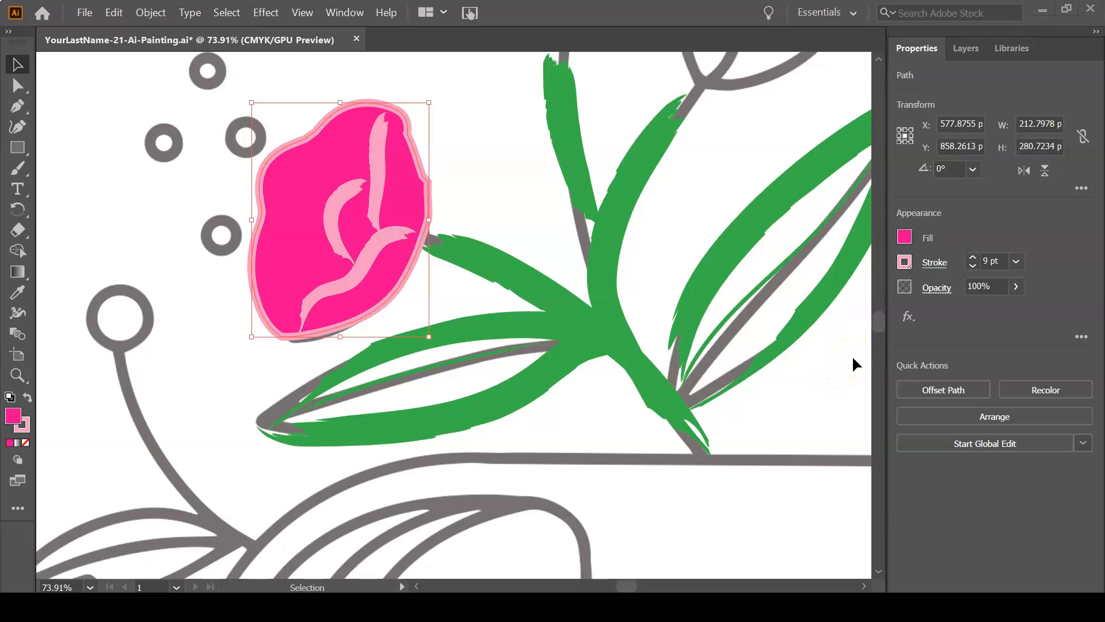
Display the Brushes panel with the poppy shape still selected
left_click(346, 14)
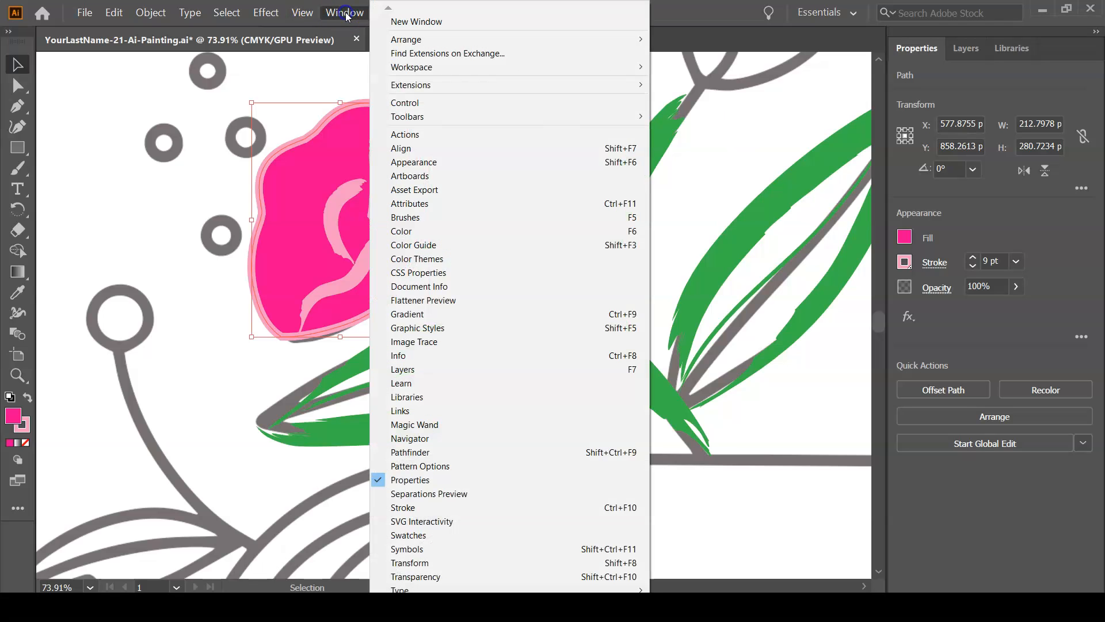
left_click(419, 218)
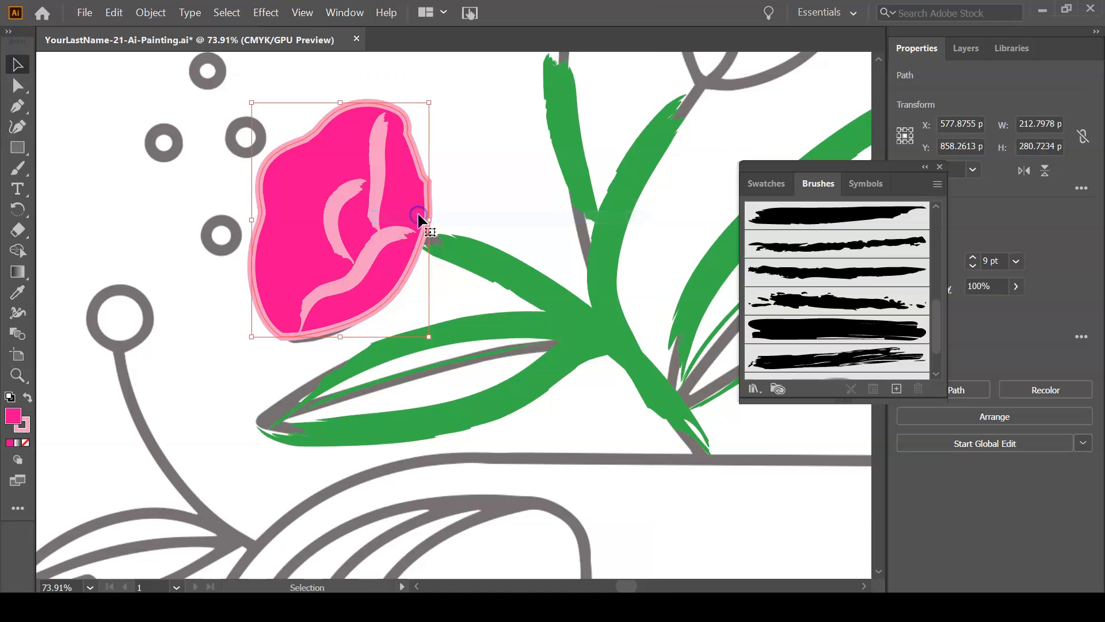
left_click(938, 185)
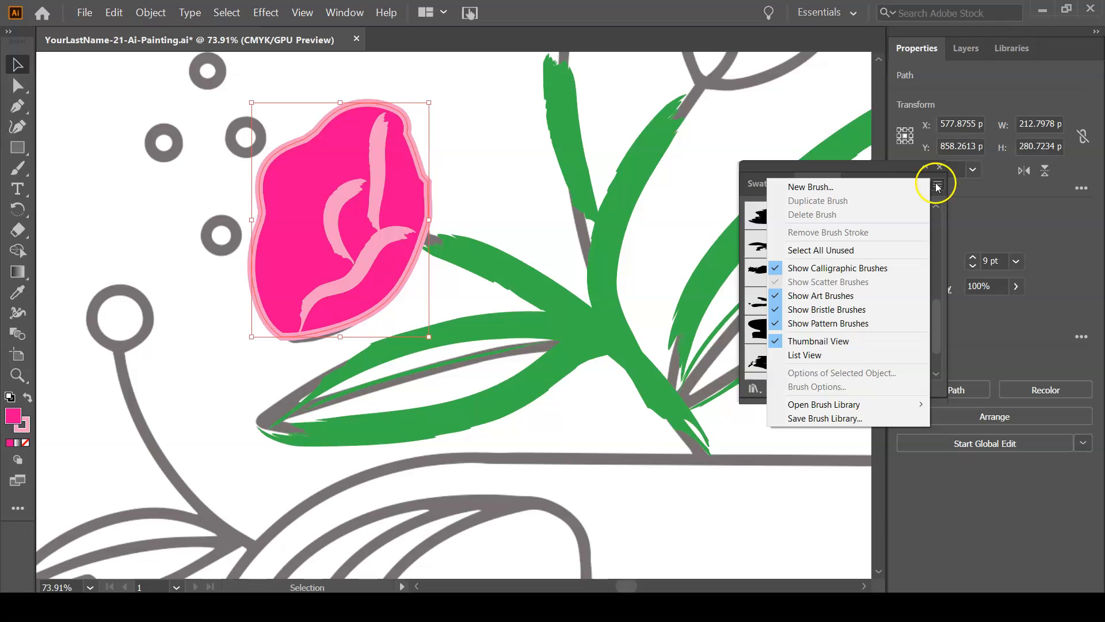
left_click(888, 179)
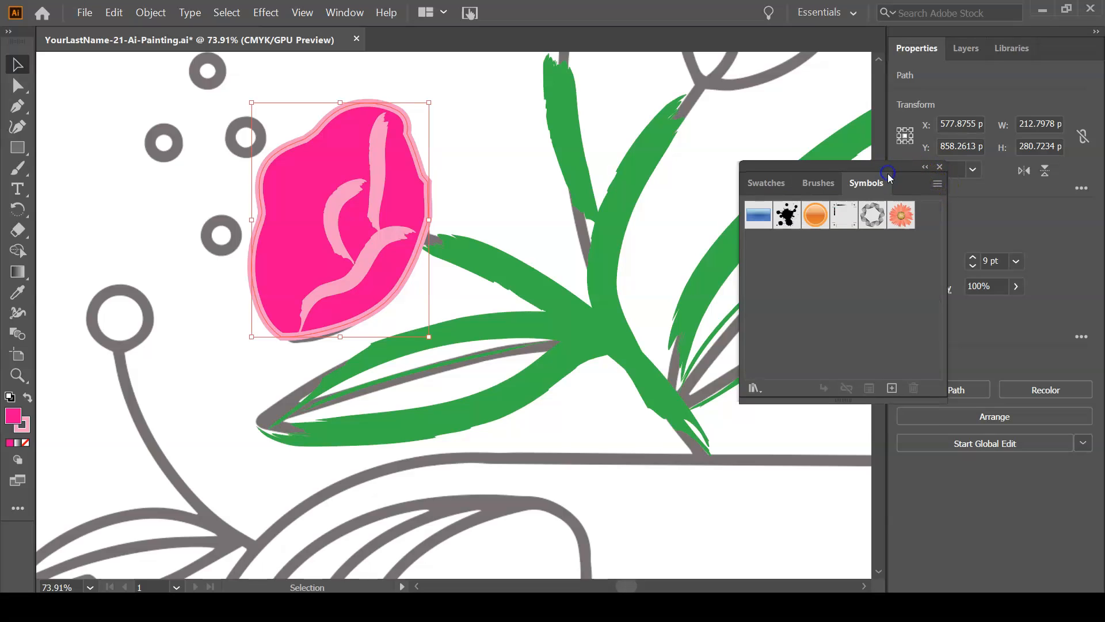
left_click(815, 183)
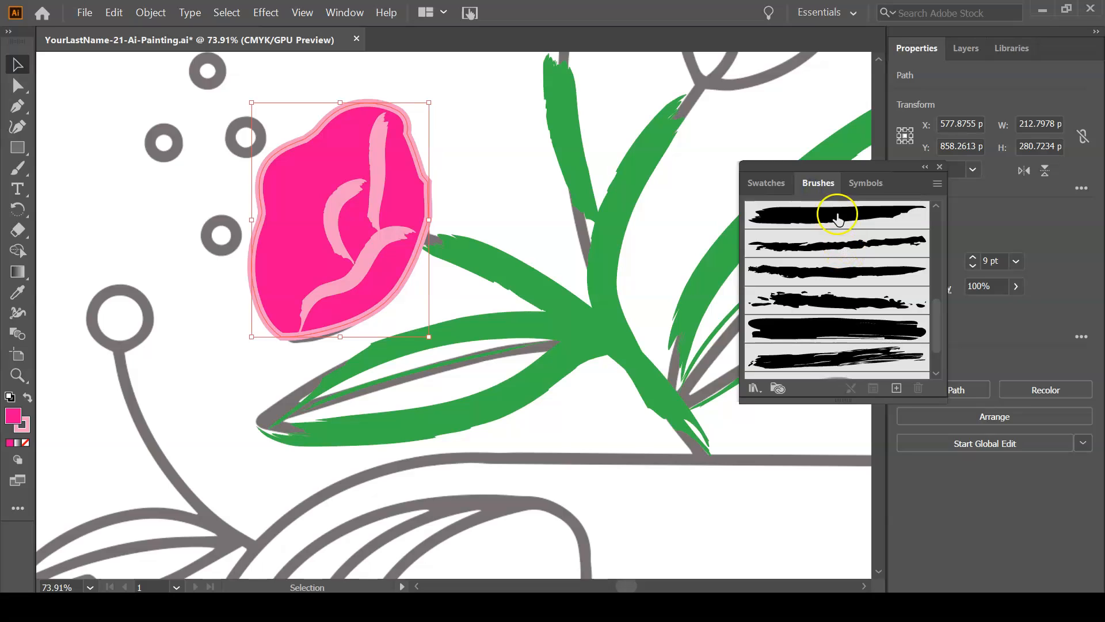
Try several art brushes on the poppy's outline, including Dry Brush 5 and Palette Knife, and apply the 6.00 bristle brush
left_click(836, 215)
left_click(838, 245)
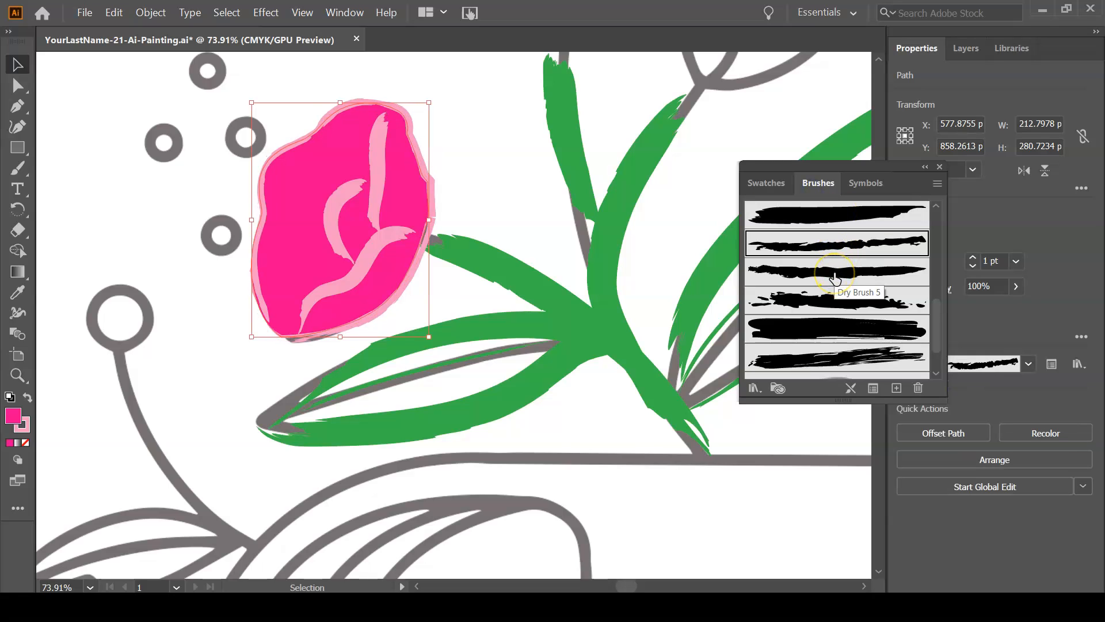
left_click(835, 276)
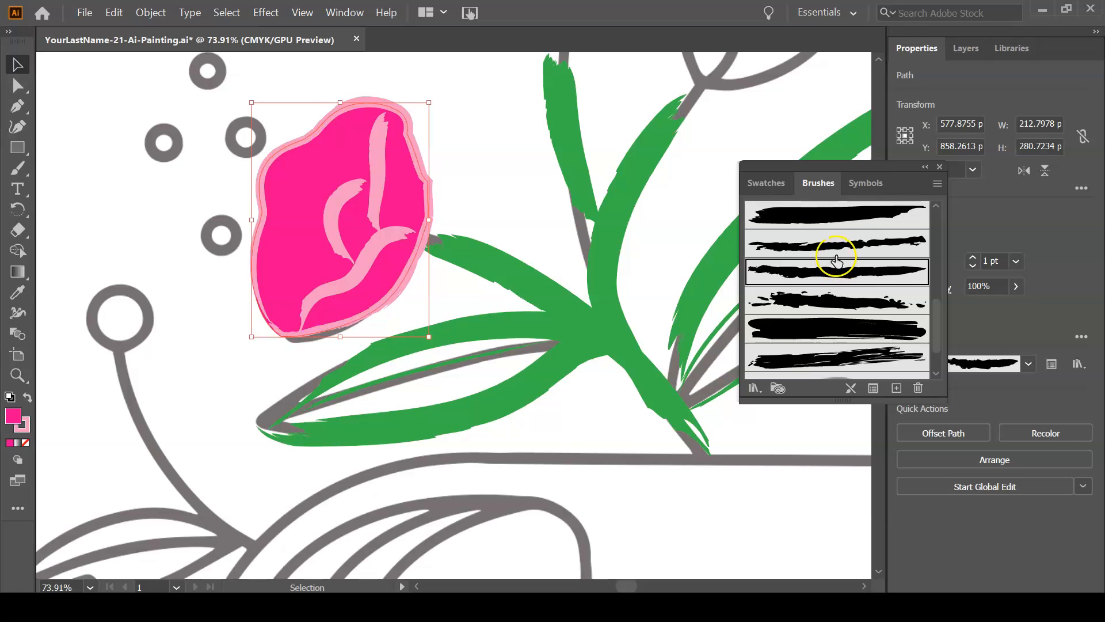
left_click(846, 368)
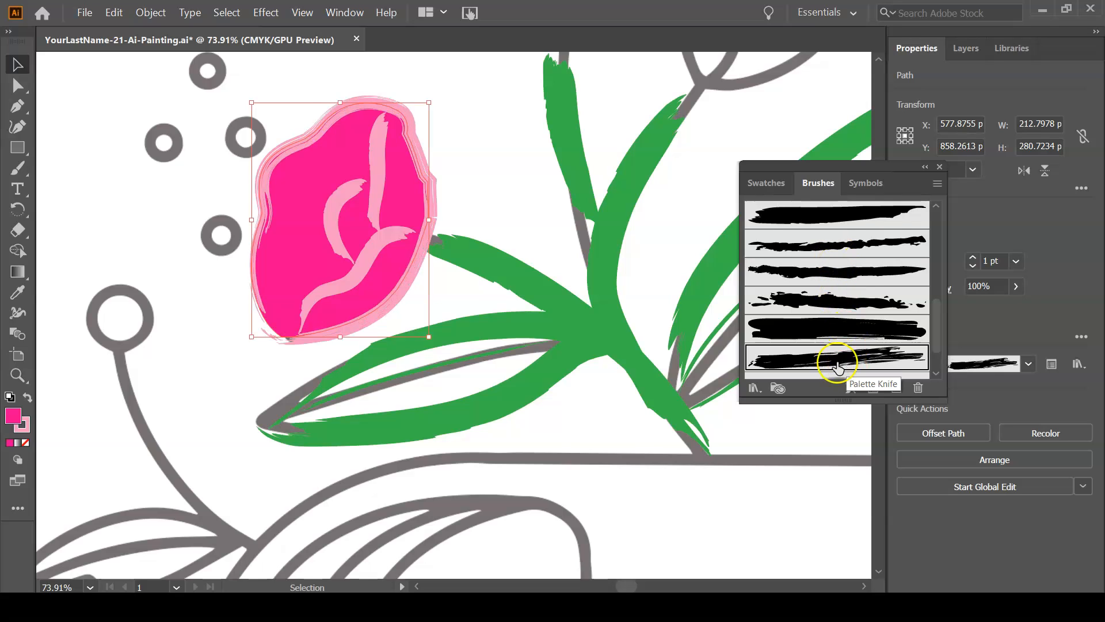
scroll(843, 354, "down", 2)
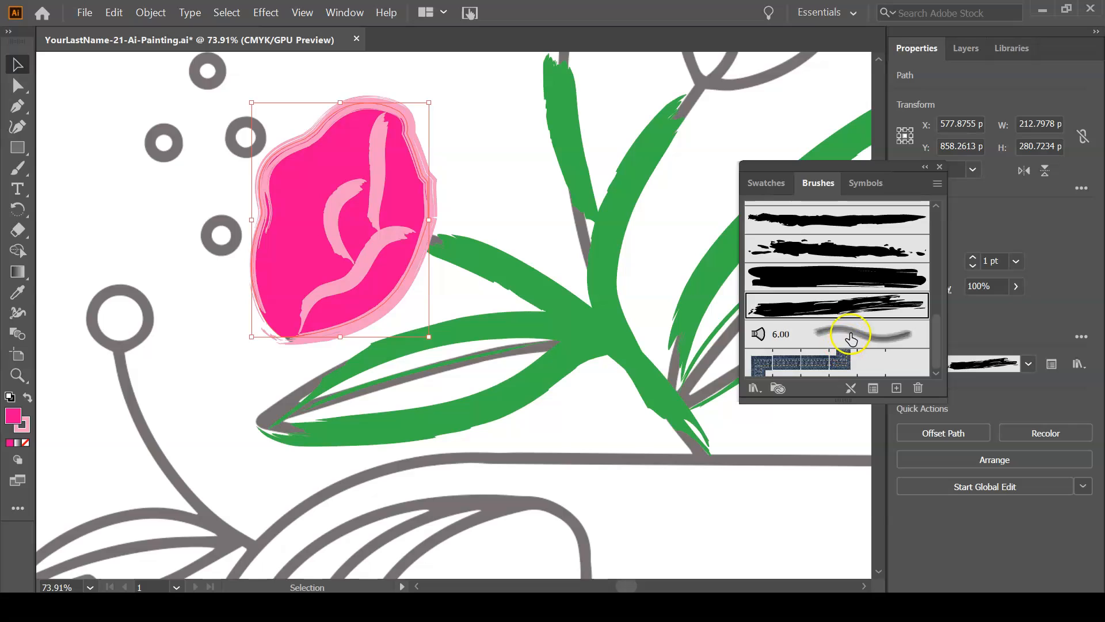
left_click(851, 336)
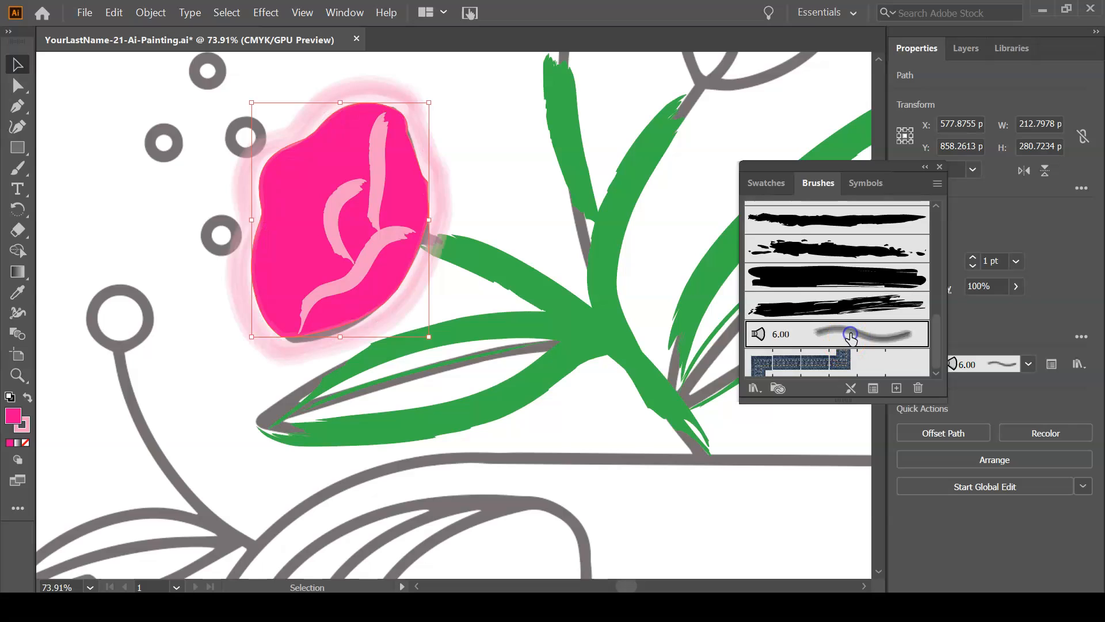
Load the Artistic_Calligraphic and Artistic_Paintbrush brush libraries and display the paintbrush collection
left_click(755, 388)
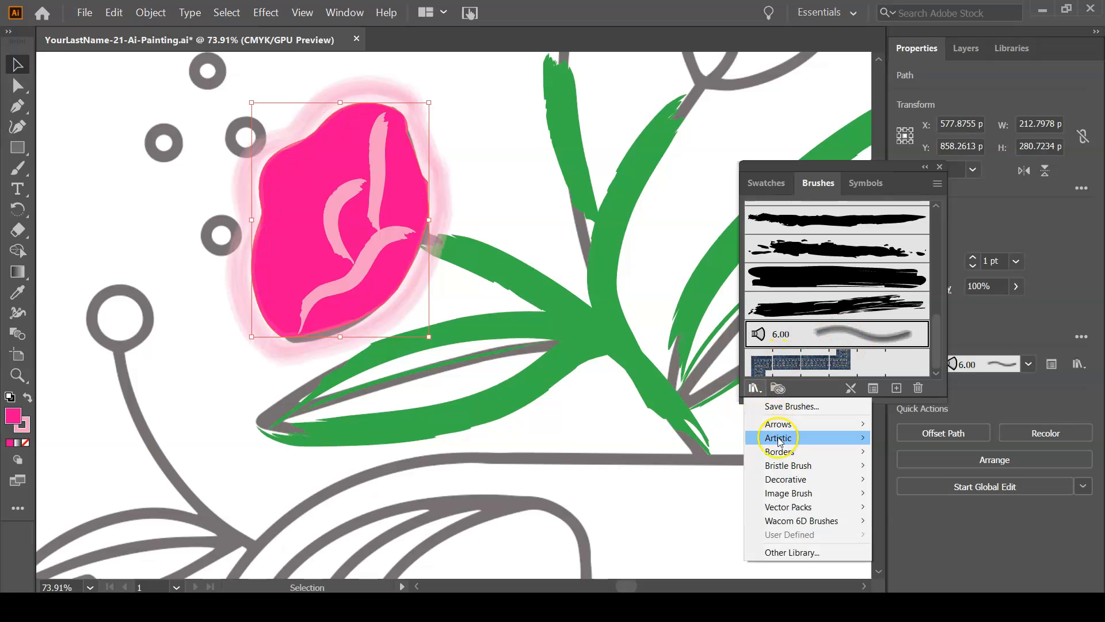
mouse_move(780, 453)
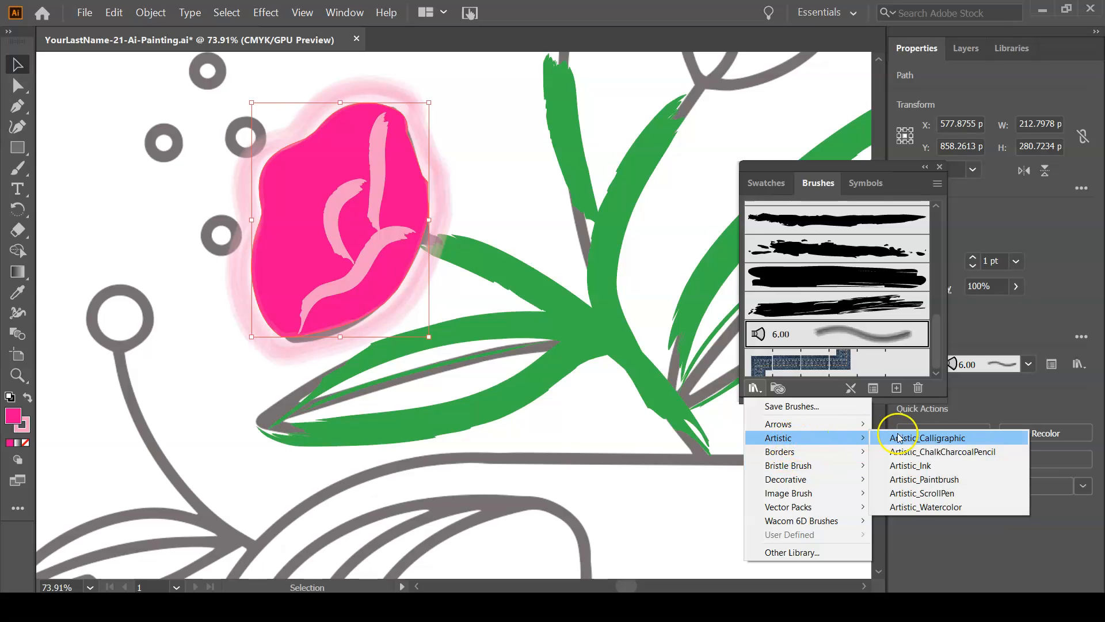
left_click(937, 439)
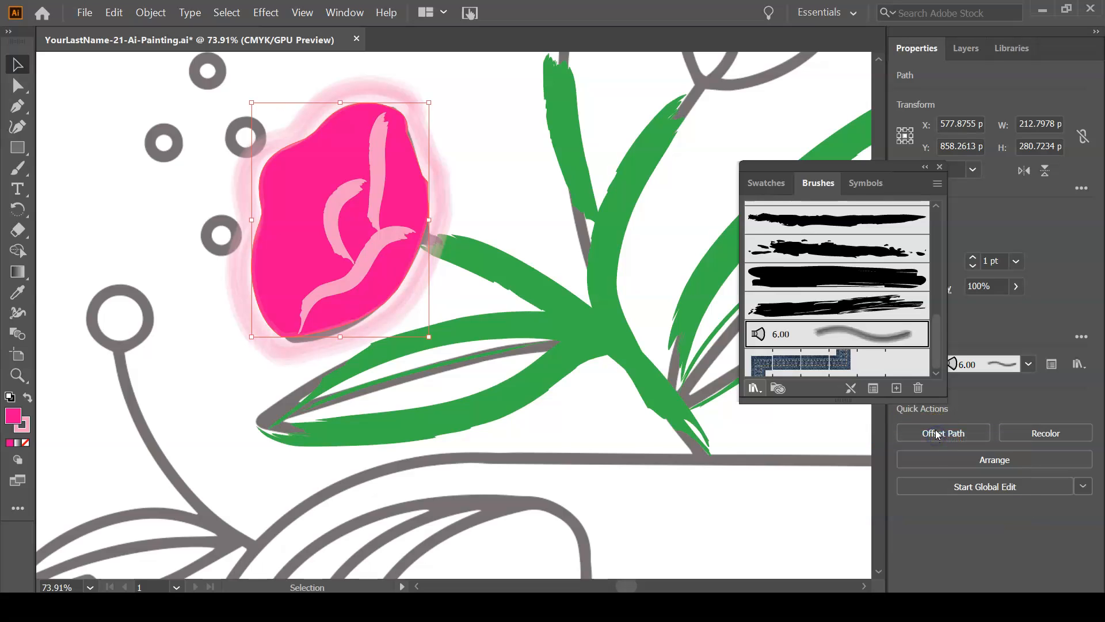
mouse_move(921, 378)
left_mouse_down()
mouse_move(933, 487)
mouse_move(933, 469)
left_mouse_up()
left_click(860, 267)
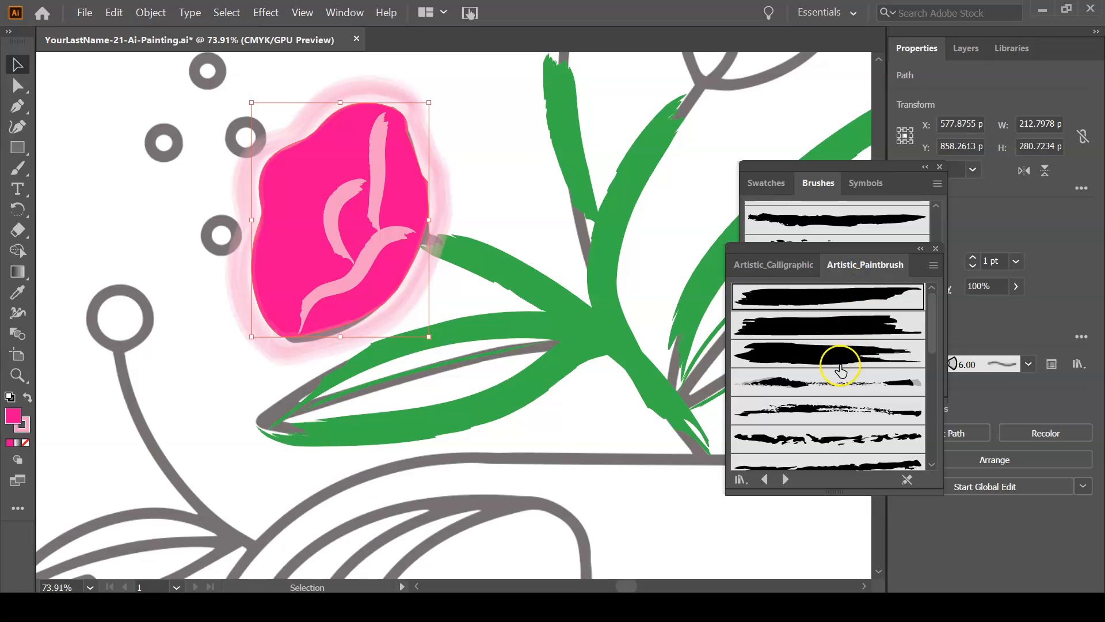
Apply the third brush of the Artistic_Paintbrush library, a thick stroke with ragged ends, to the poppy's outline and close the brush panels
left_click(837, 356)
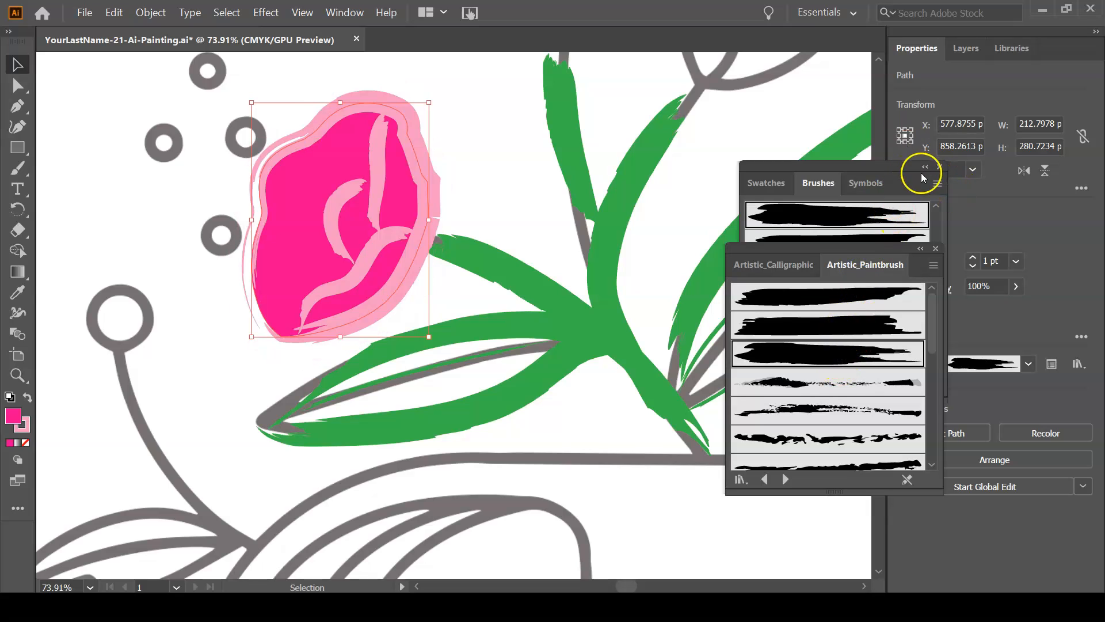
left_click(939, 167)
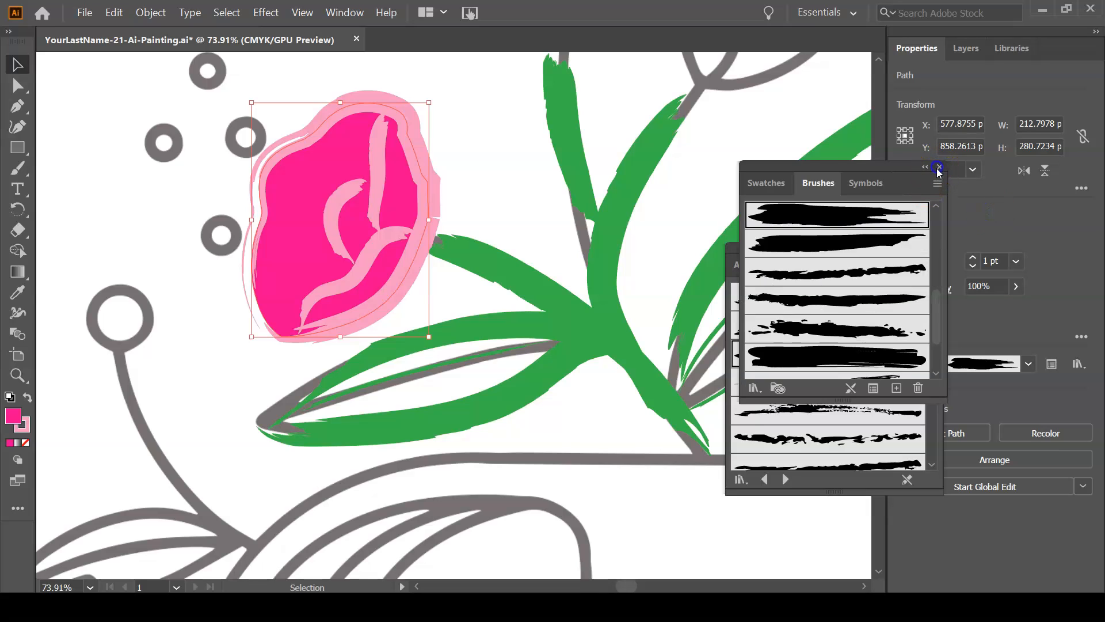
left_click(927, 247)
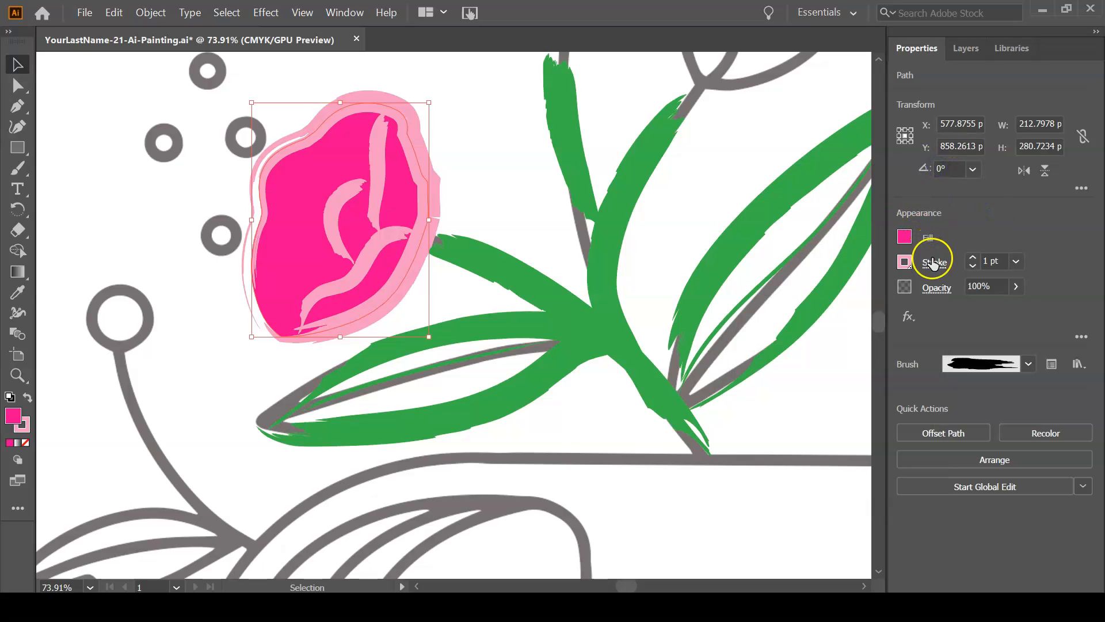
Open the detailed stroke options for the selected poppy shape
left_click(933, 265)
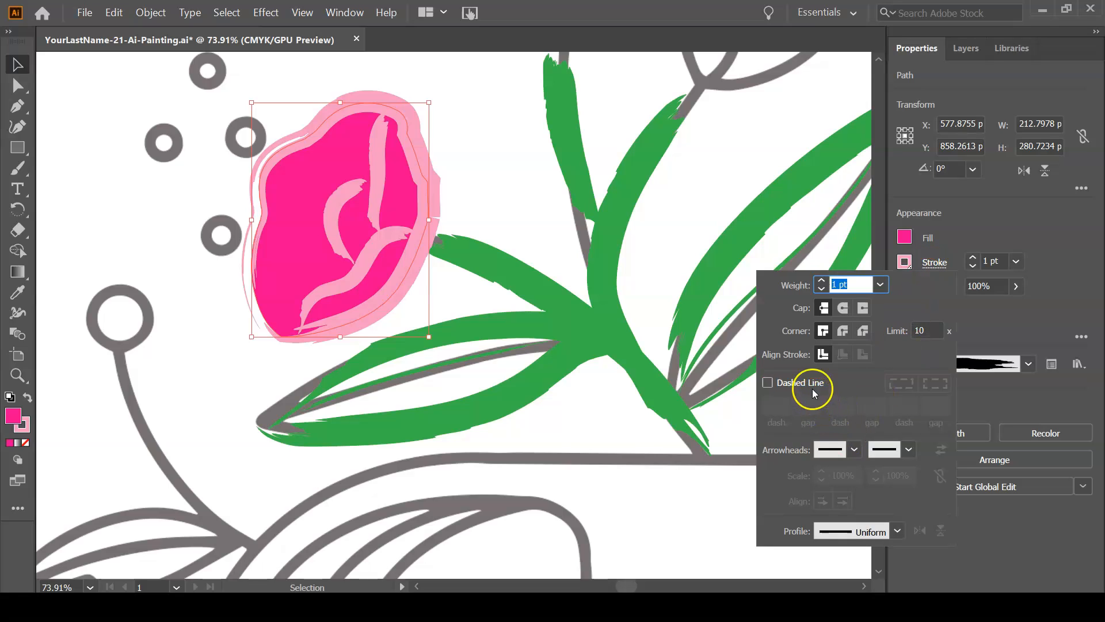
Try Width Profiles 6, 5 and 4 on the stroke of the pink flower's outline
left_click(896, 531)
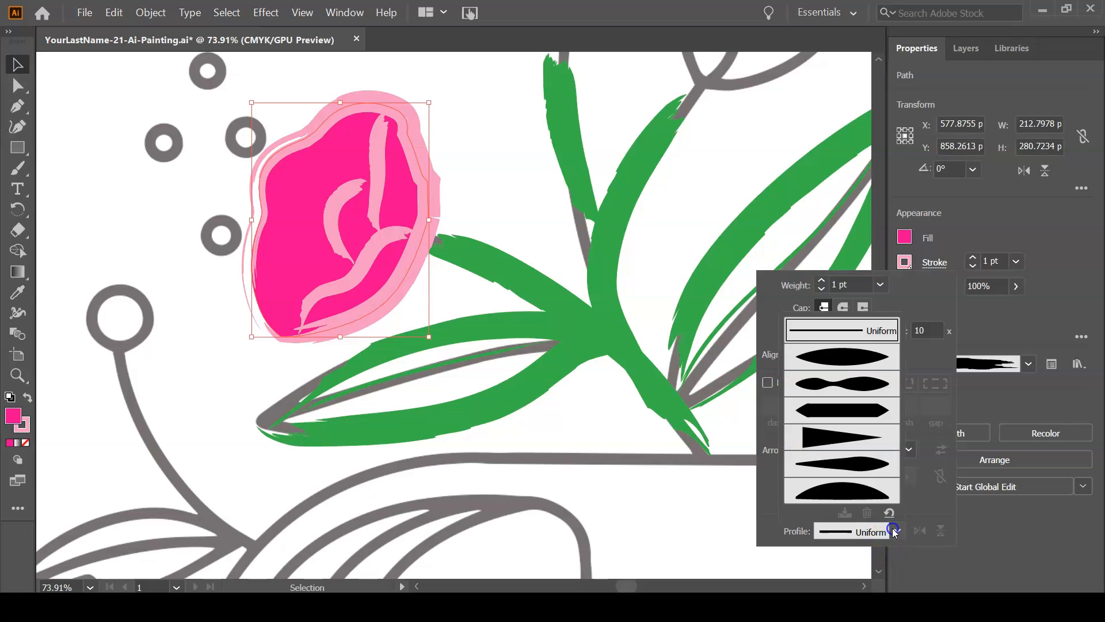
left_click(875, 495)
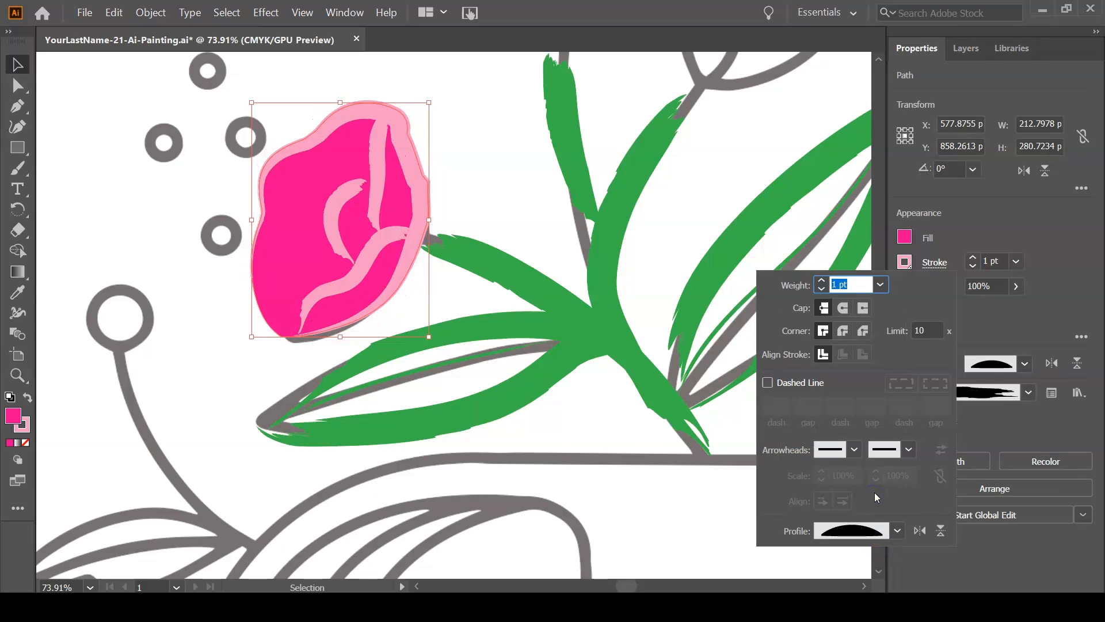
left_click(895, 531)
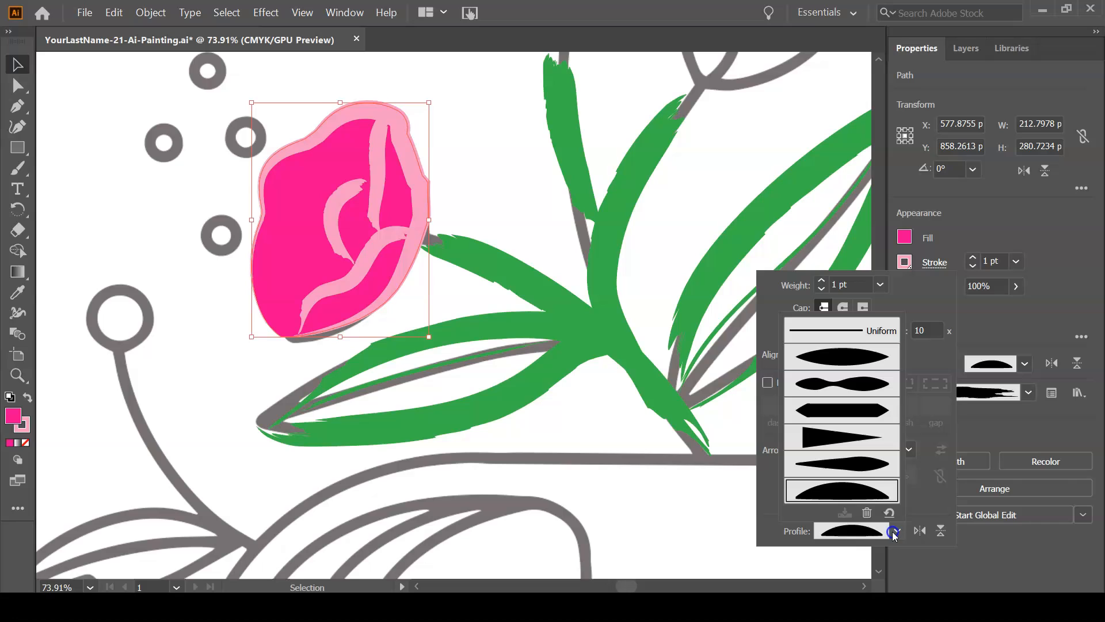
left_click(862, 469)
left_click(896, 528)
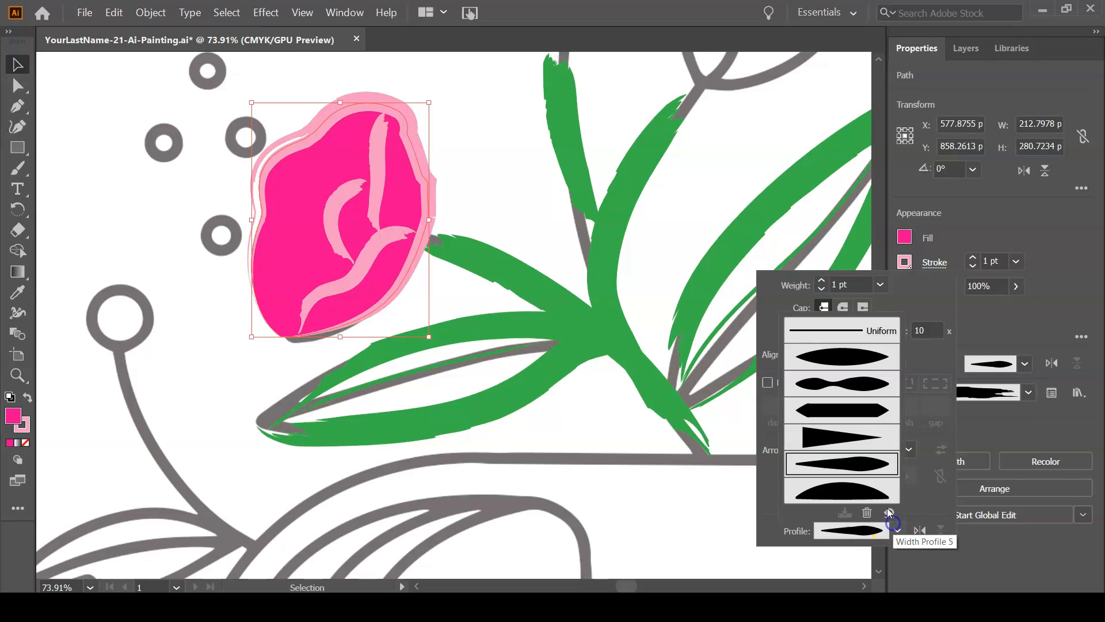
left_click(829, 438)
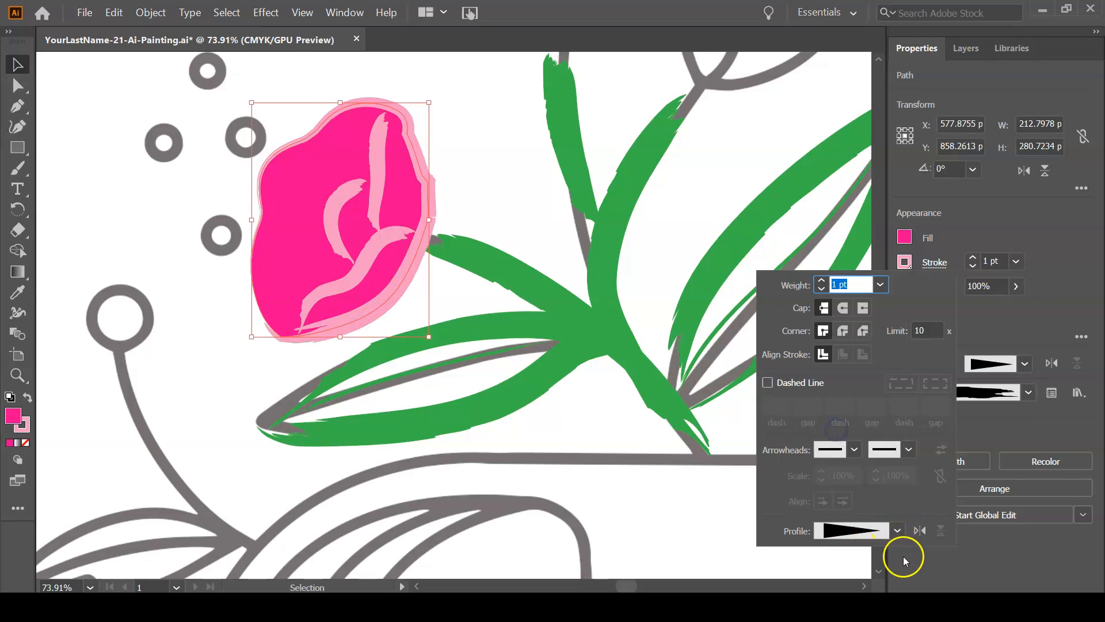
Apply Width Profile 2 to the stroke of the pink flower's outline and deselect the path
left_click(896, 530)
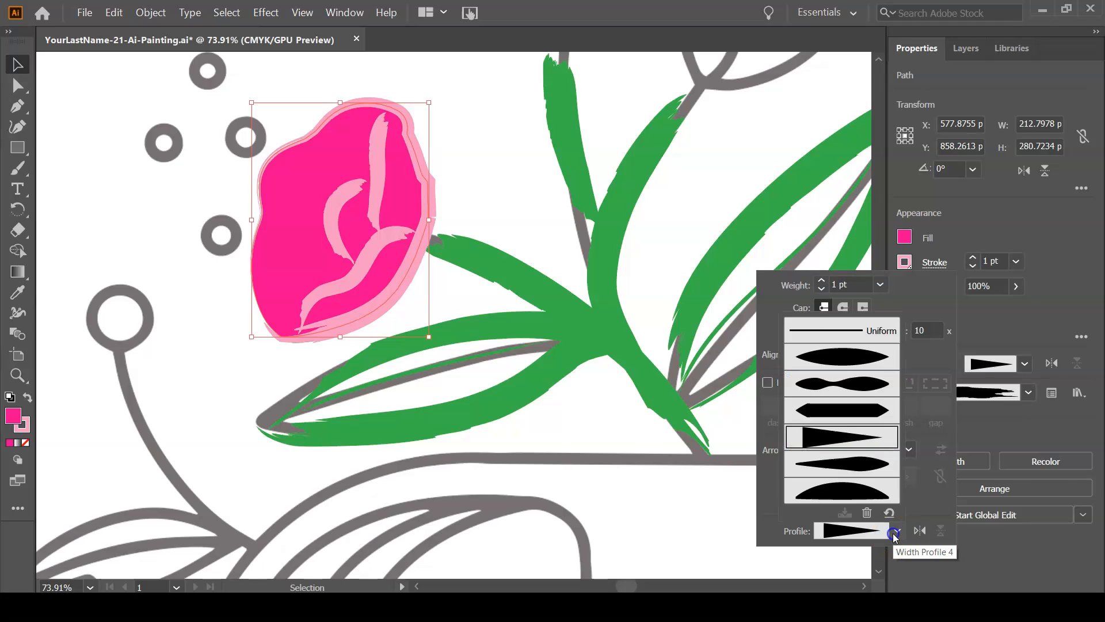
left_click(846, 395)
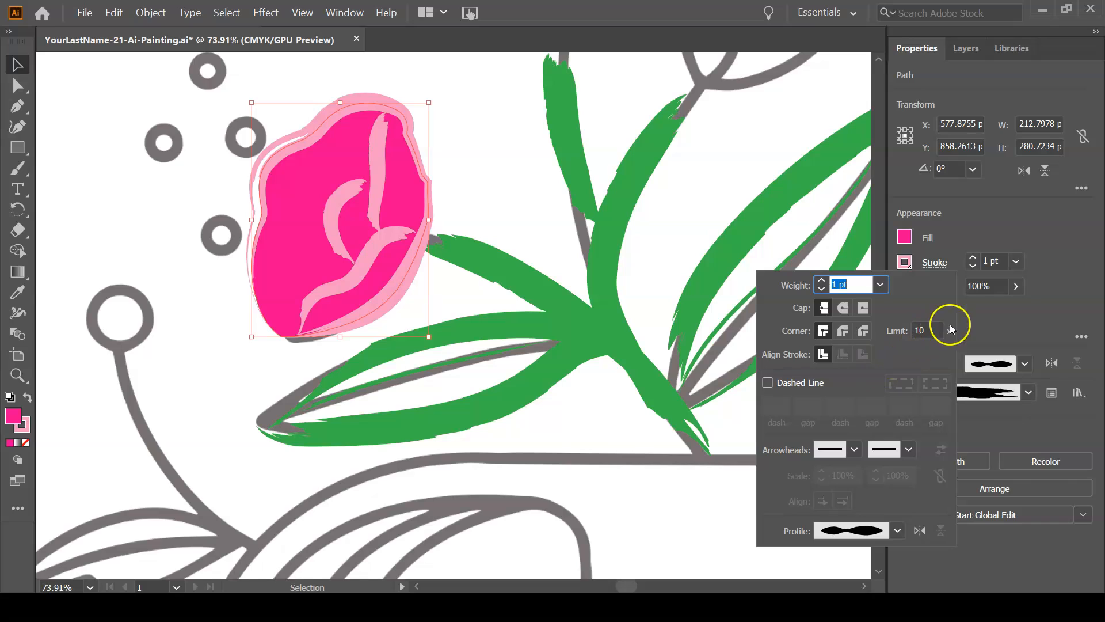
left_click(1008, 323)
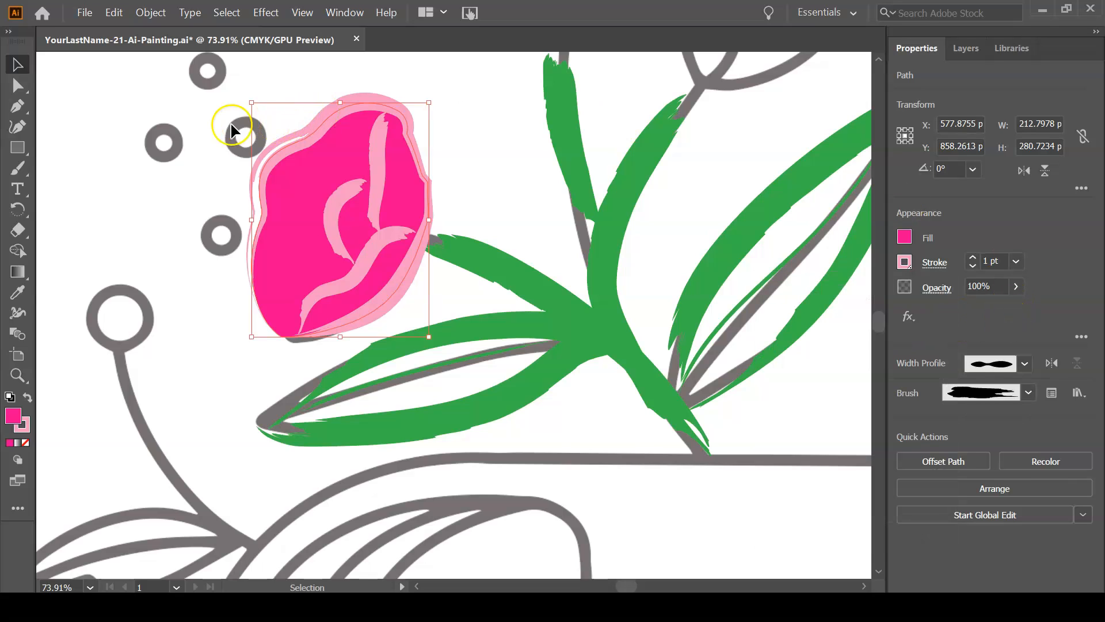
left_click(74, 121)
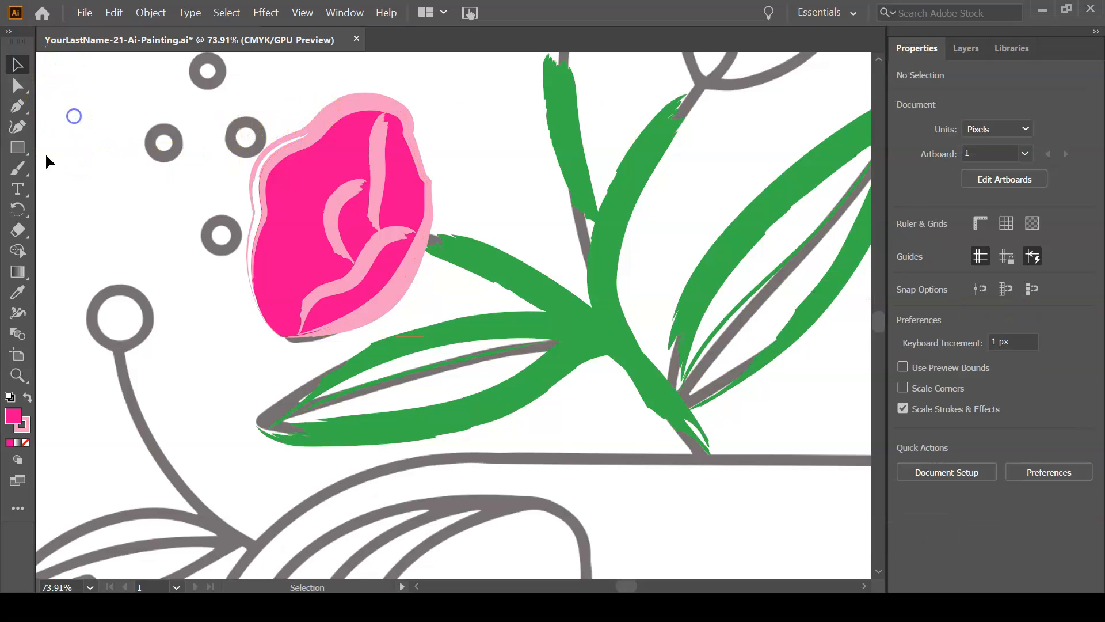
Switch to the Blob Brush tool and set its stroke colour to None
left_click(17, 169)
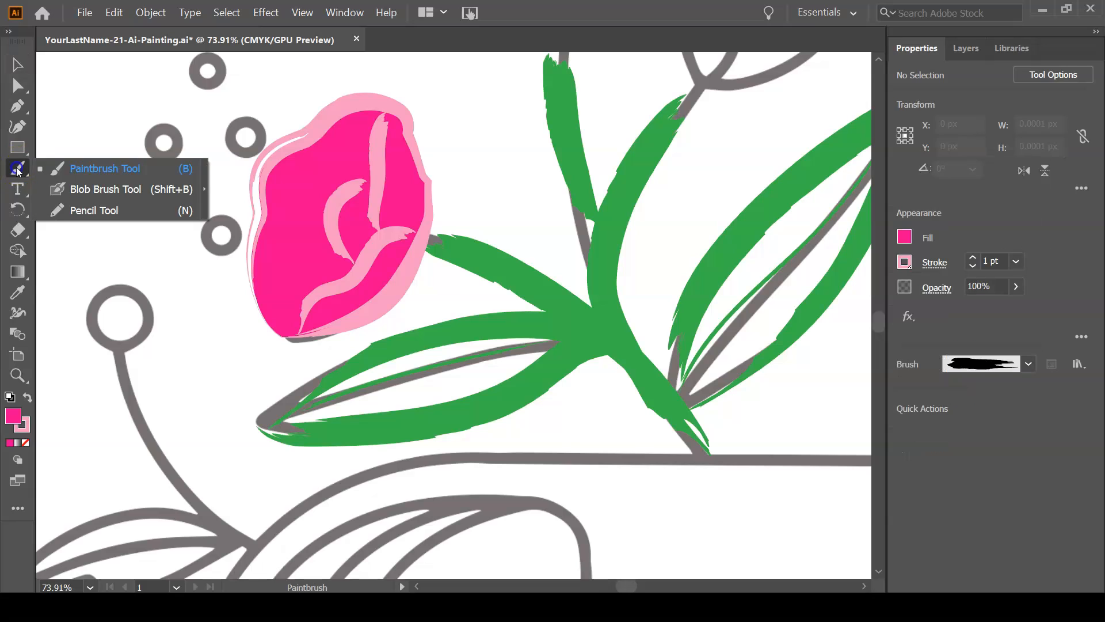
left_click(63, 189)
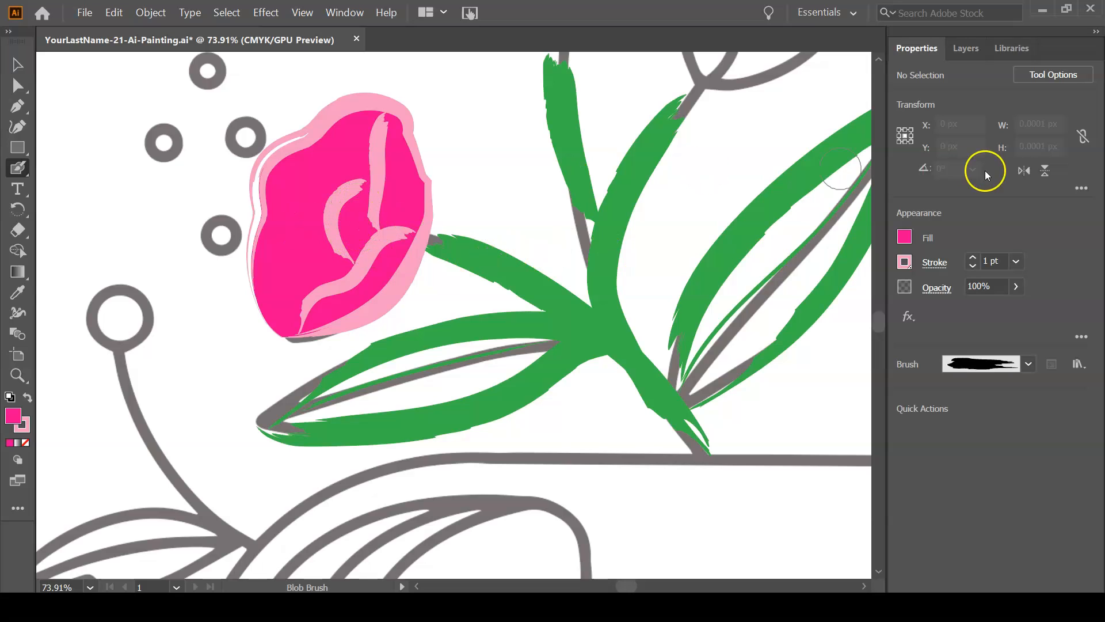
left_click(904, 263)
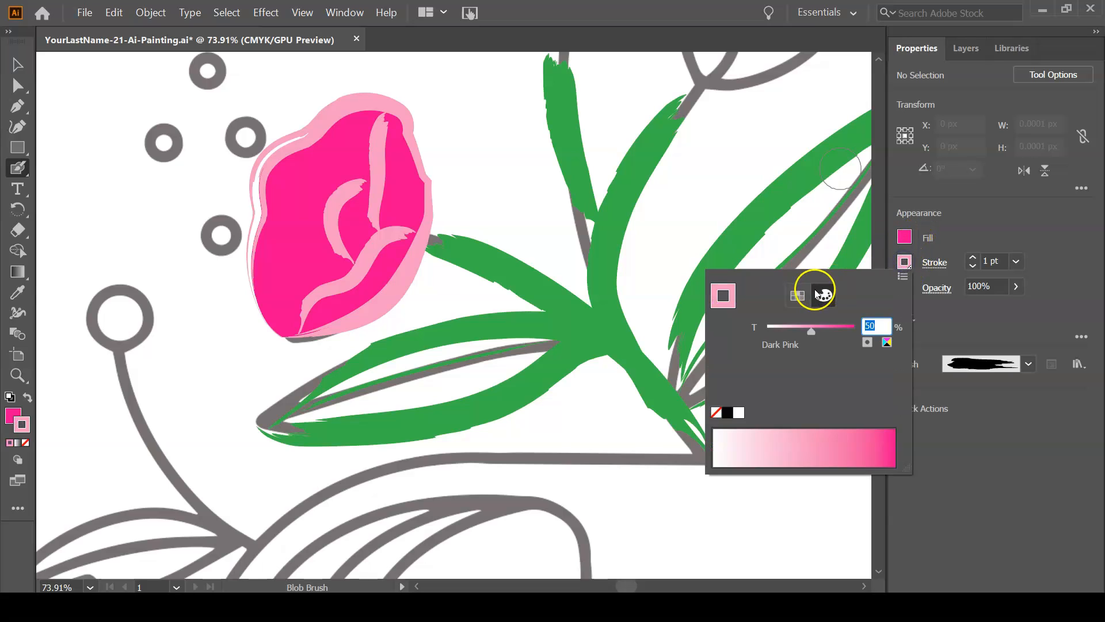
left_click(797, 295)
left_click(715, 326)
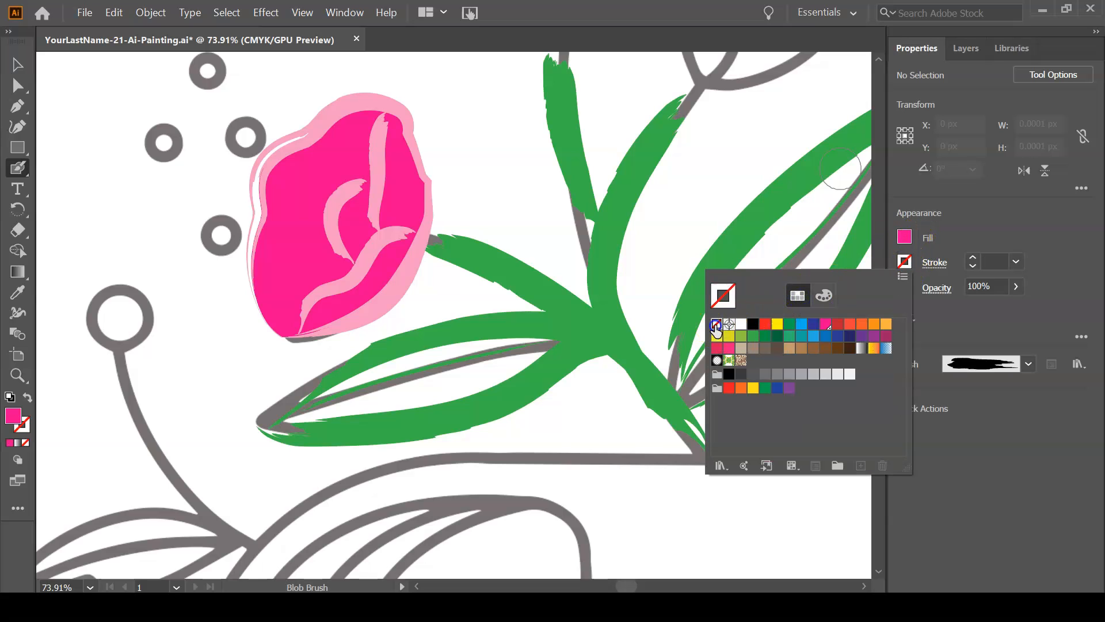
Set the fill to light orange and paint the pink flower's centre as a blob about 61 px wide and 91 px high
left_click(969, 220)
left_click(905, 238)
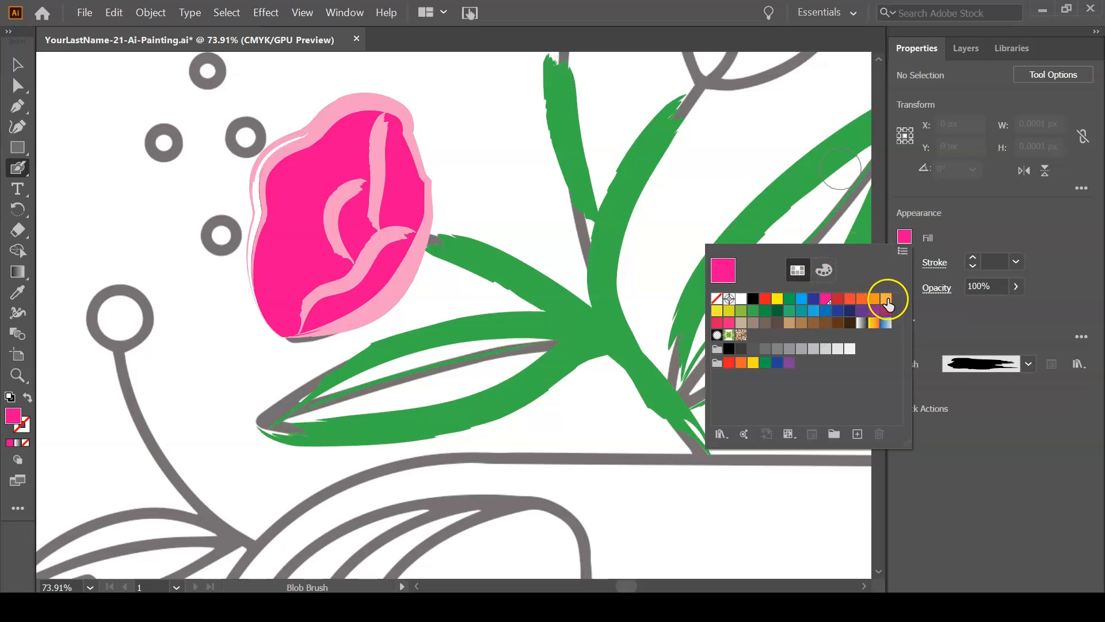
left_click(887, 300)
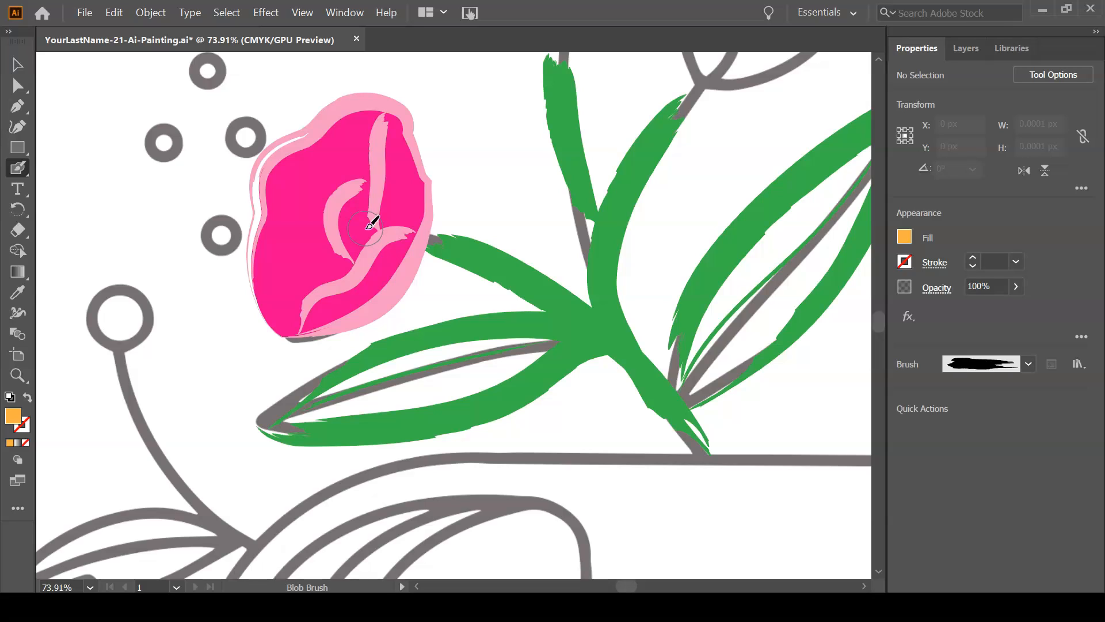
left_click_drag(364, 228, 357, 244)
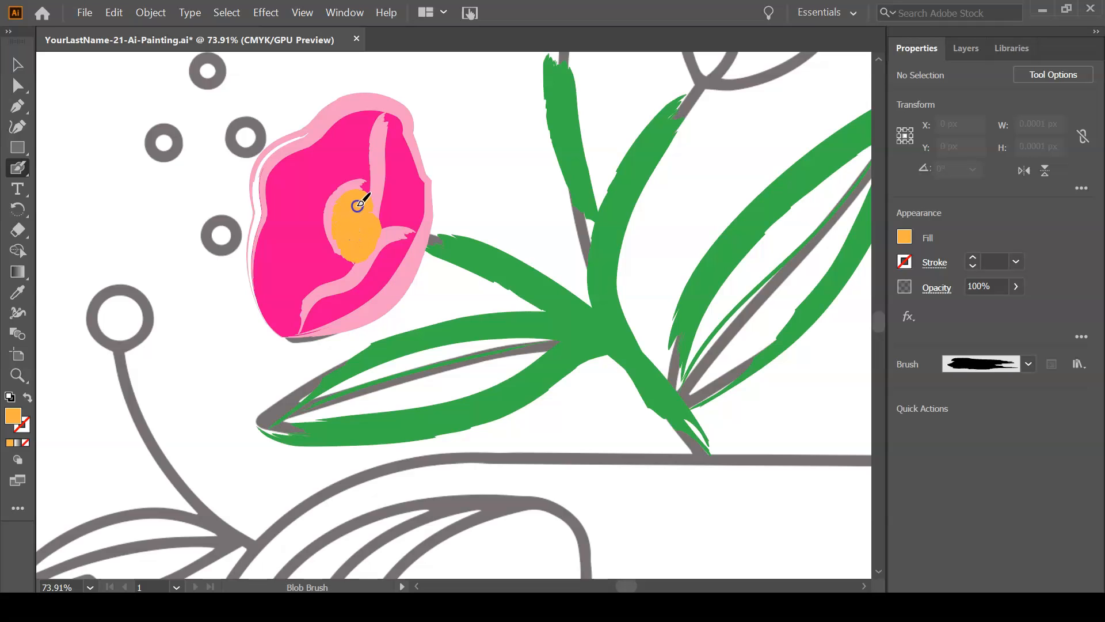
left_click_drag(360, 202, 360, 202)
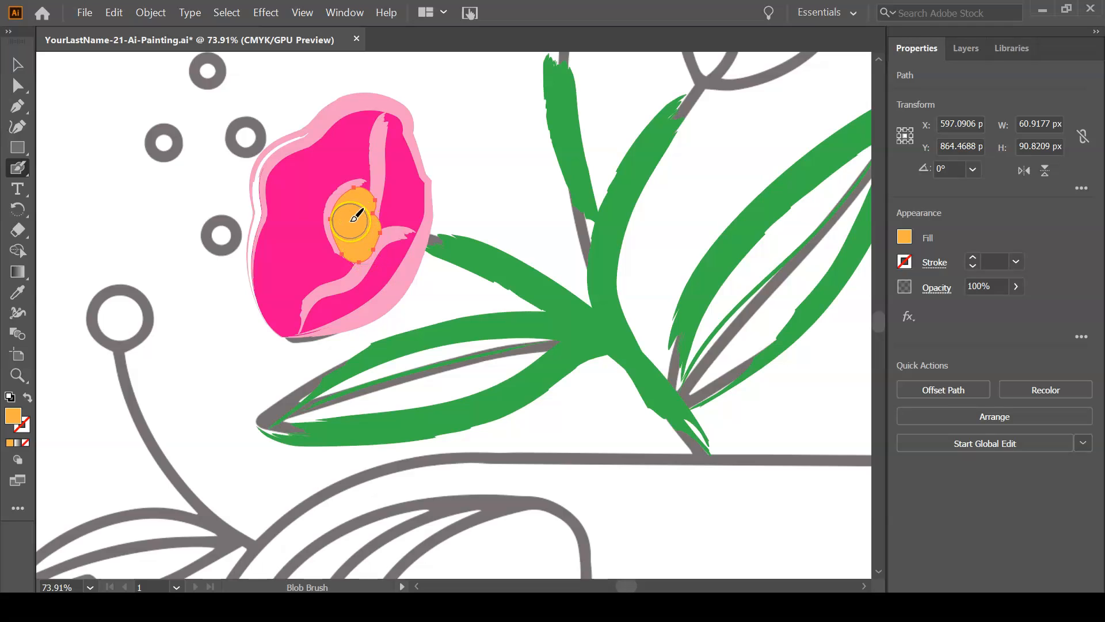
Send the orange flower centre backward three times so it sits behind the light pink petal strokes, and deselect it
right_click(353, 219)
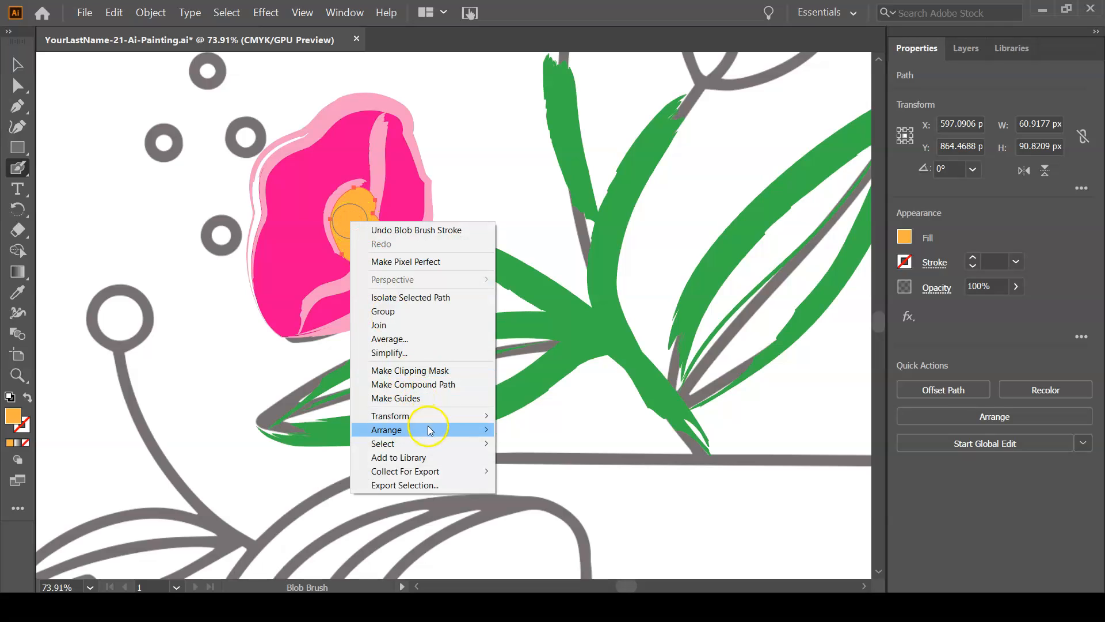
mouse_move(432, 430)
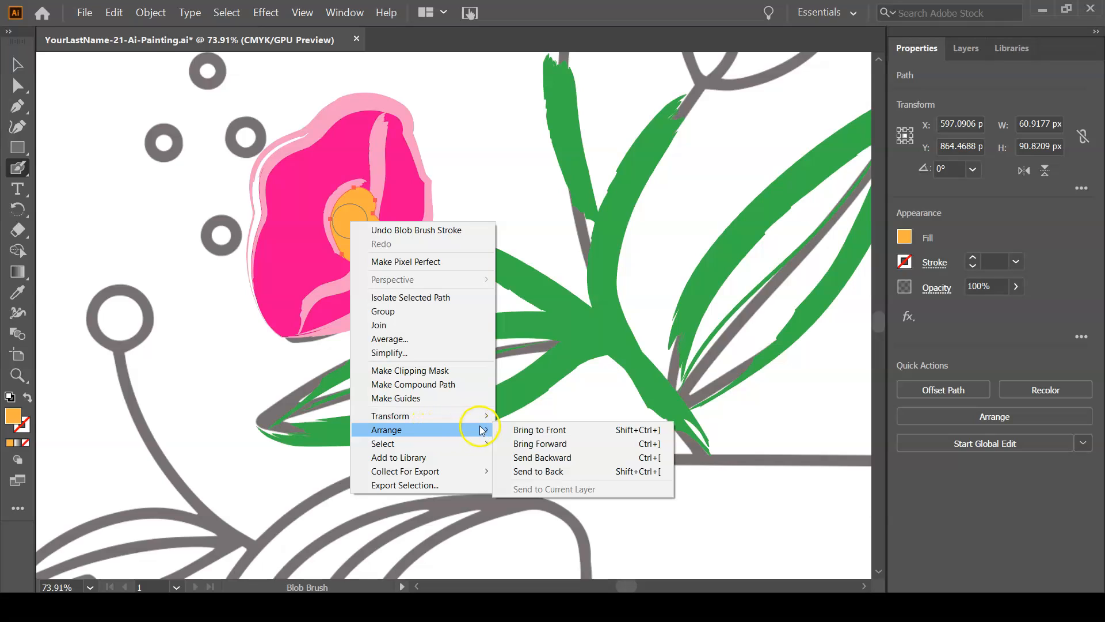
left_click(546, 458)
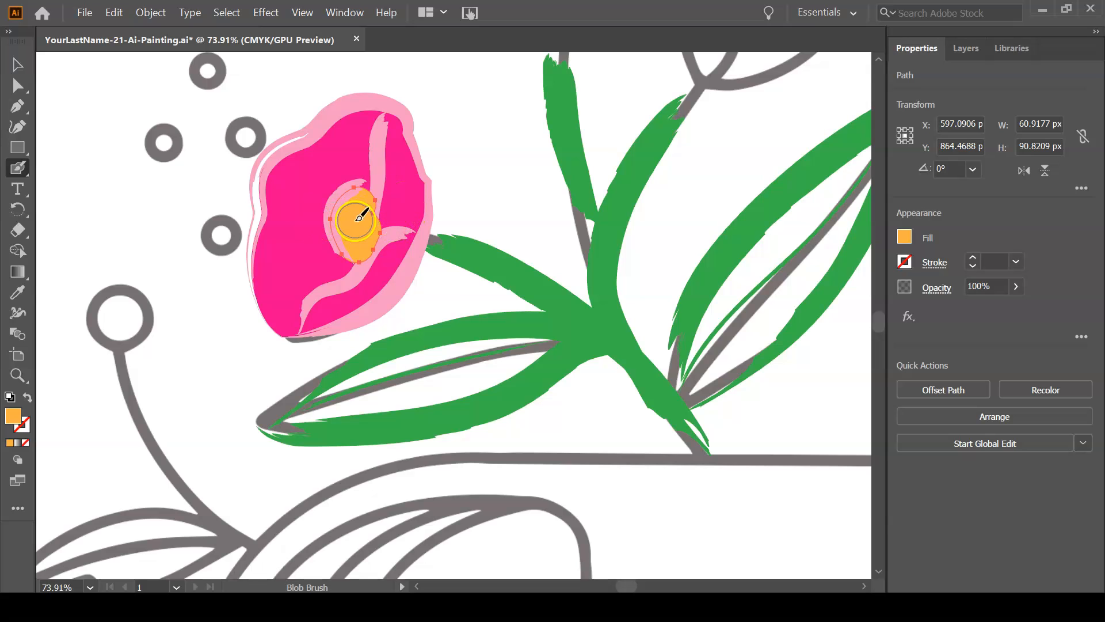
right_click(357, 219)
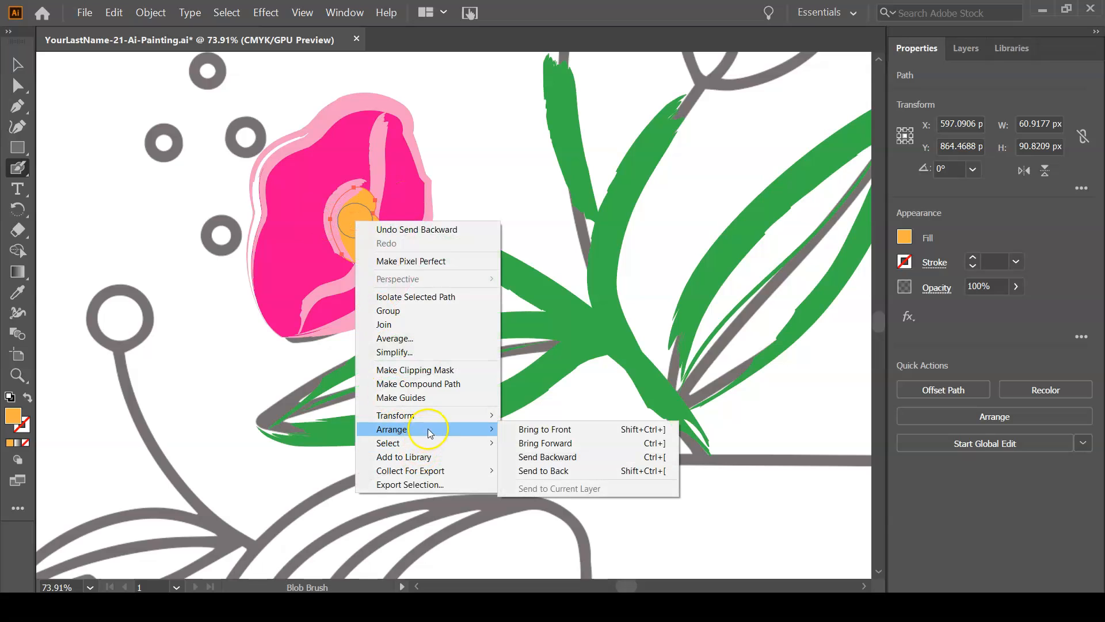
left_click(536, 456)
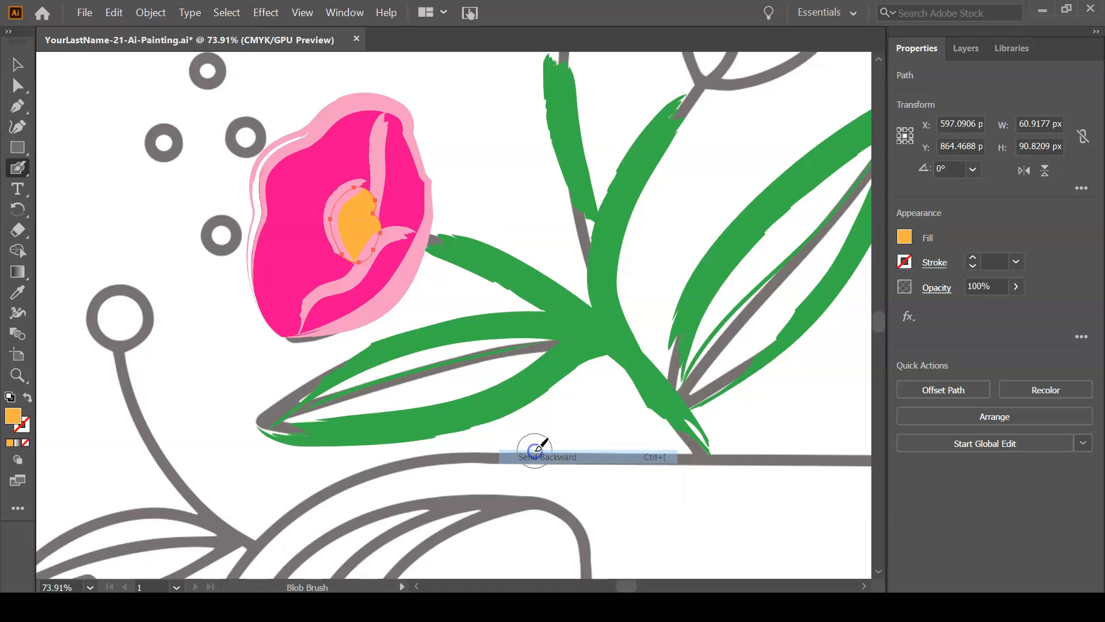
right_click(355, 225)
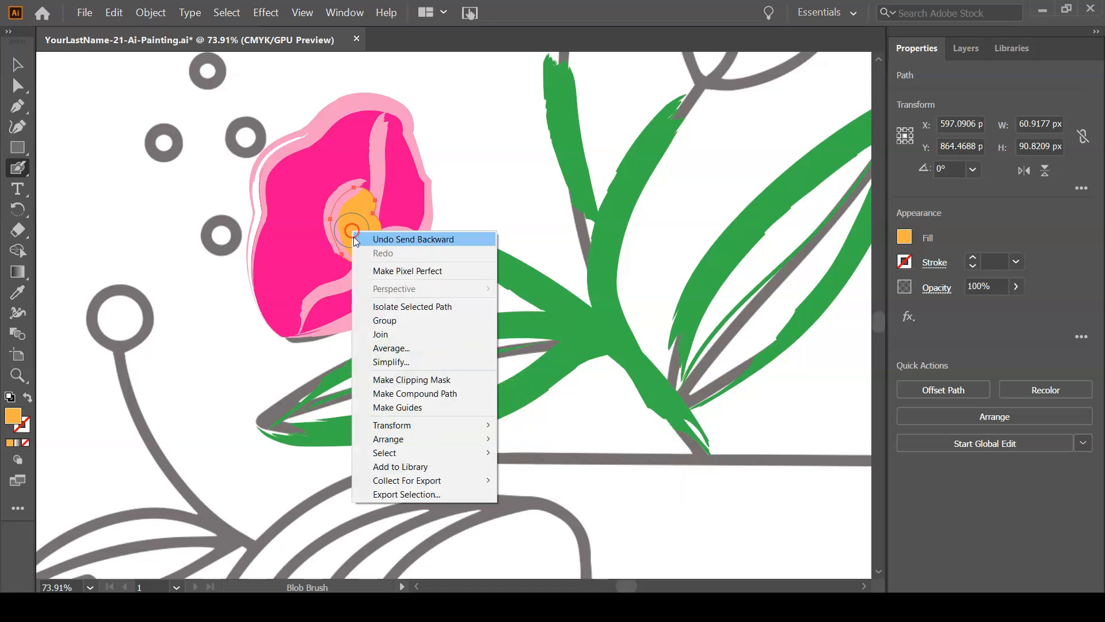
mouse_move(443, 439)
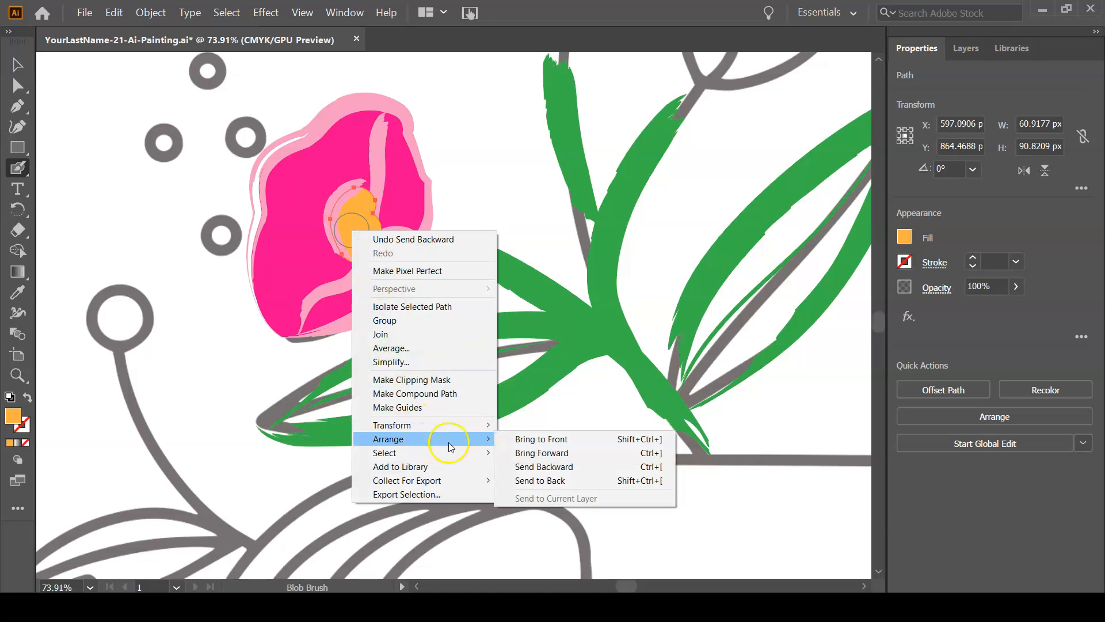
left_click(544, 466)
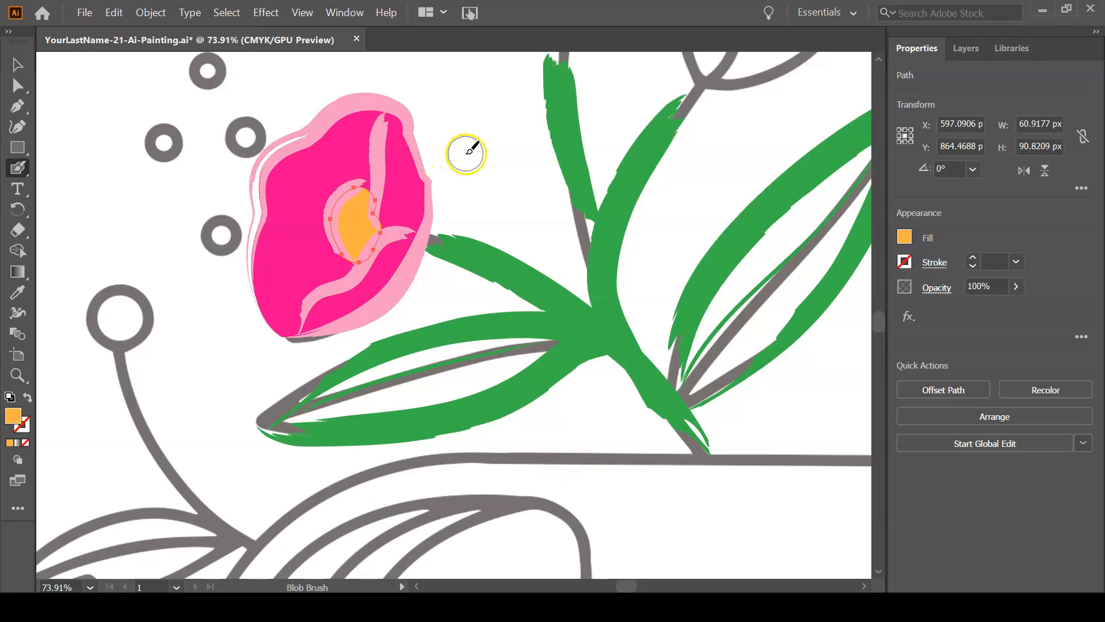
key("ctrl+shift+a")
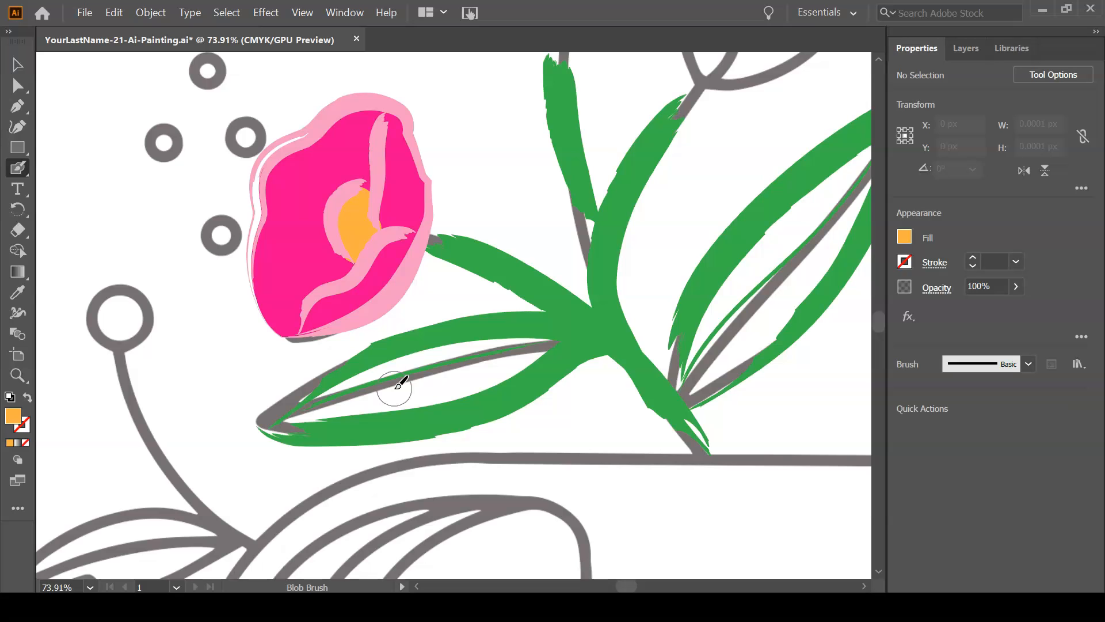
Extend both ends of the short upright green stem, down into the leaf junction and up to the flower base, by moving its anchor points
key("space")
mouse_move(537, 203)
left_mouse_down()
mouse_move(481, 283)
mouse_move(449, 293)
mouse_move(402, 284)
left_mouse_up()
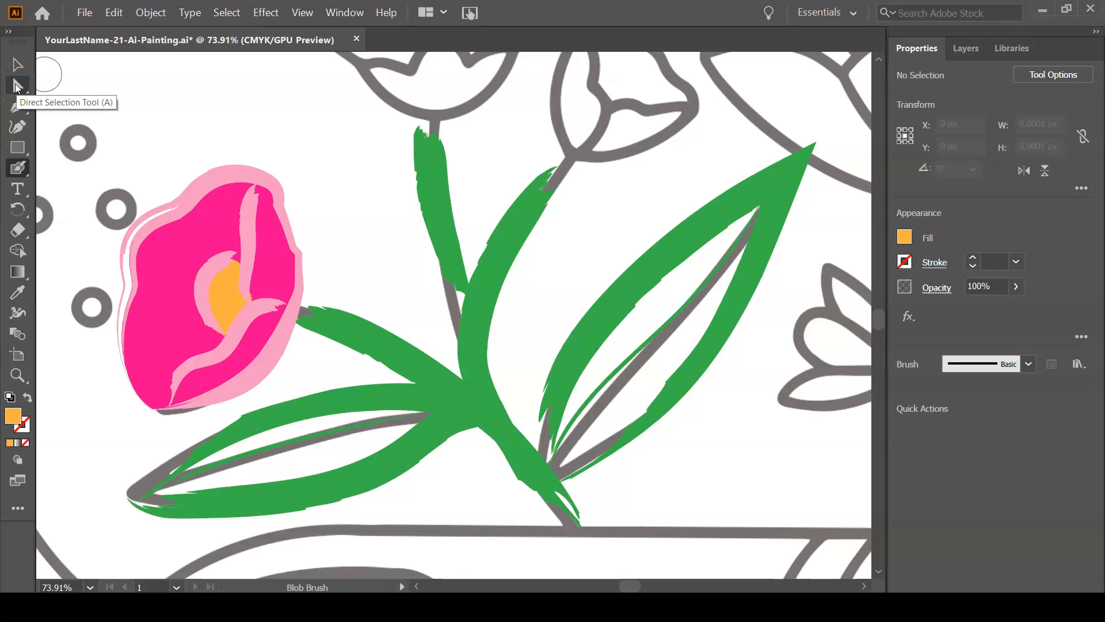
left_click(17, 87)
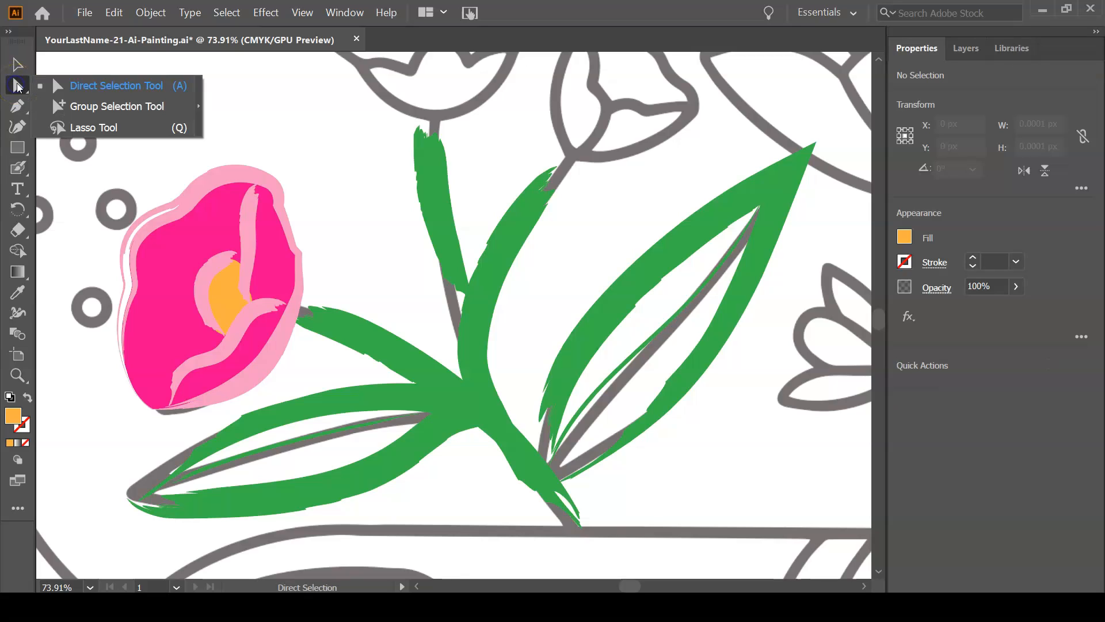
left_click(433, 179)
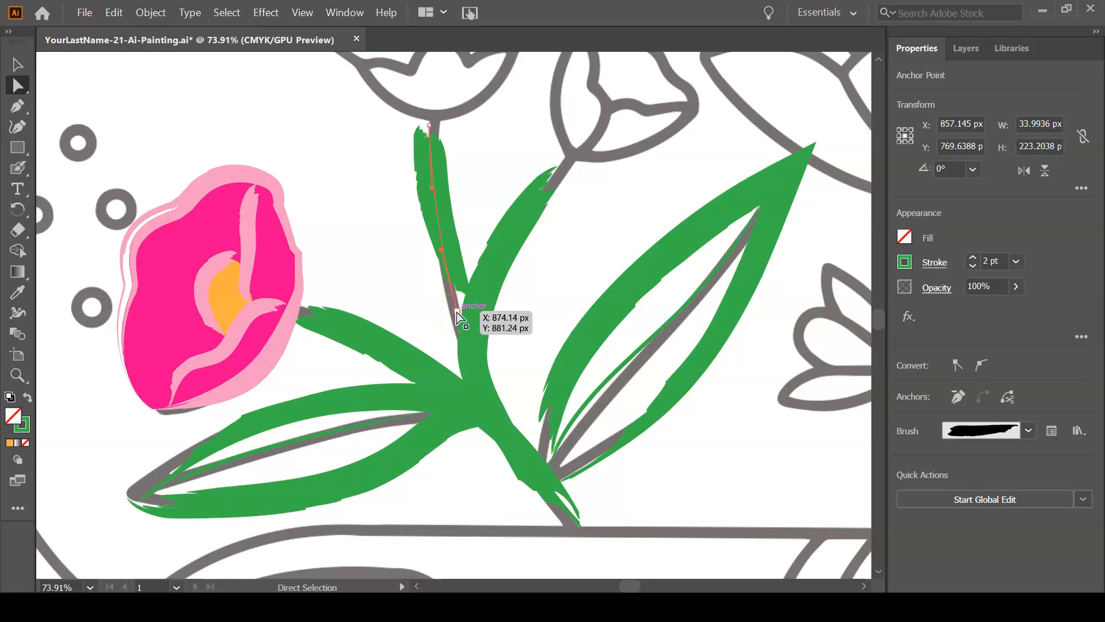
left_click_drag(457, 311, 473, 395)
left_click(428, 125)
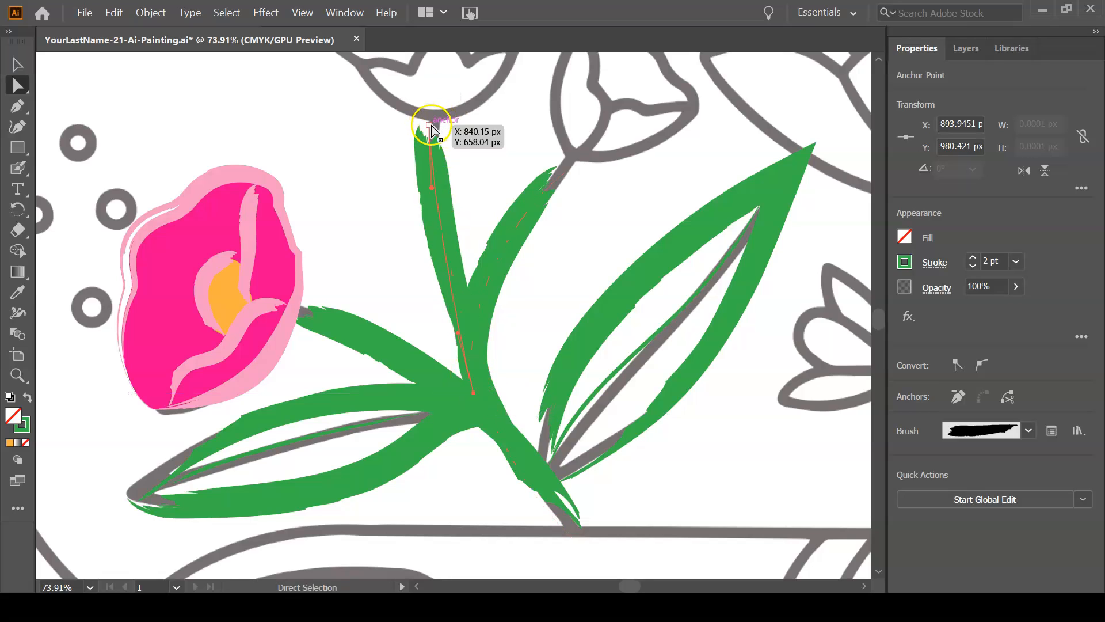
left_click_drag(429, 124, 431, 106)
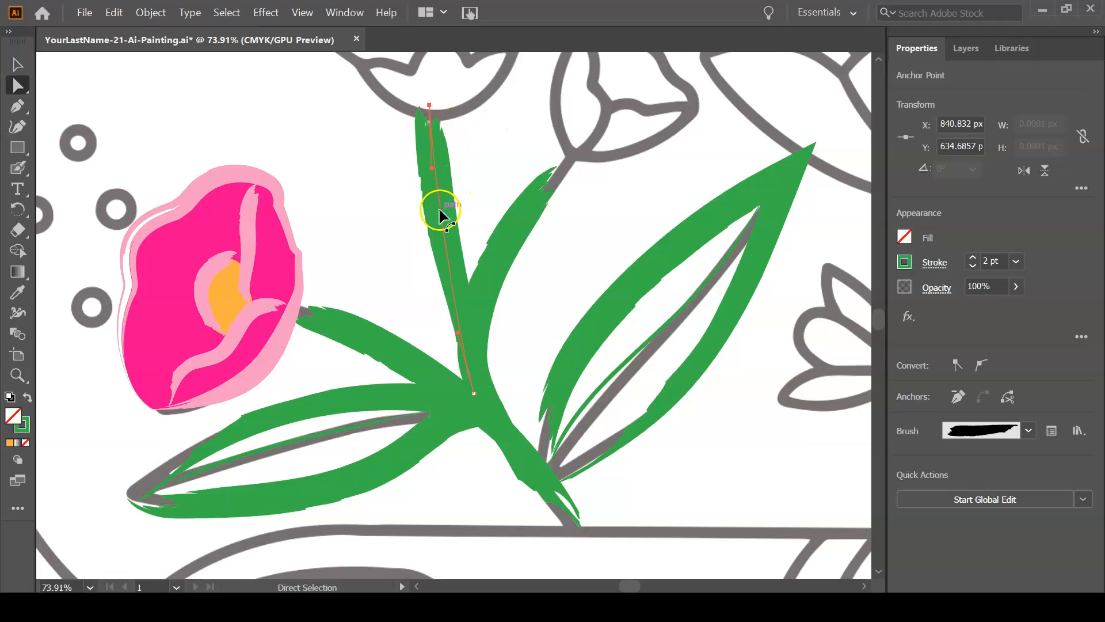
Reshape the upright green stem's curve by bending its path and adjusting the lower direction handle, and deselect it
mouse_move(433, 211)
left_mouse_down()
mouse_move(426, 230)
mouse_move(409, 197)
mouse_move(436, 181)
left_mouse_up()
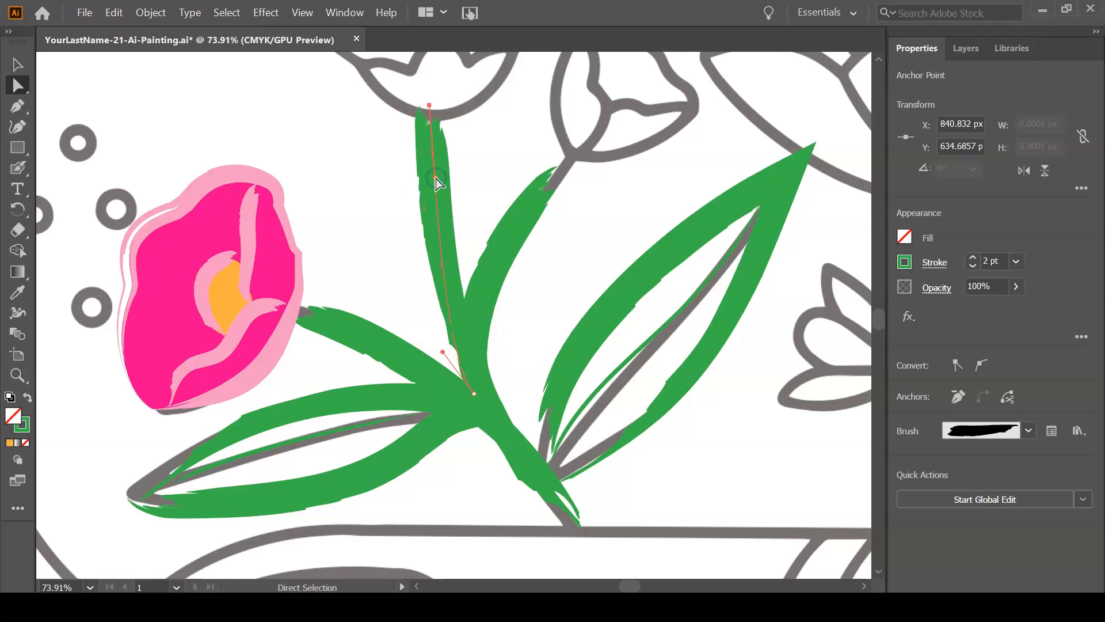
left_click_drag(443, 352, 442, 361)
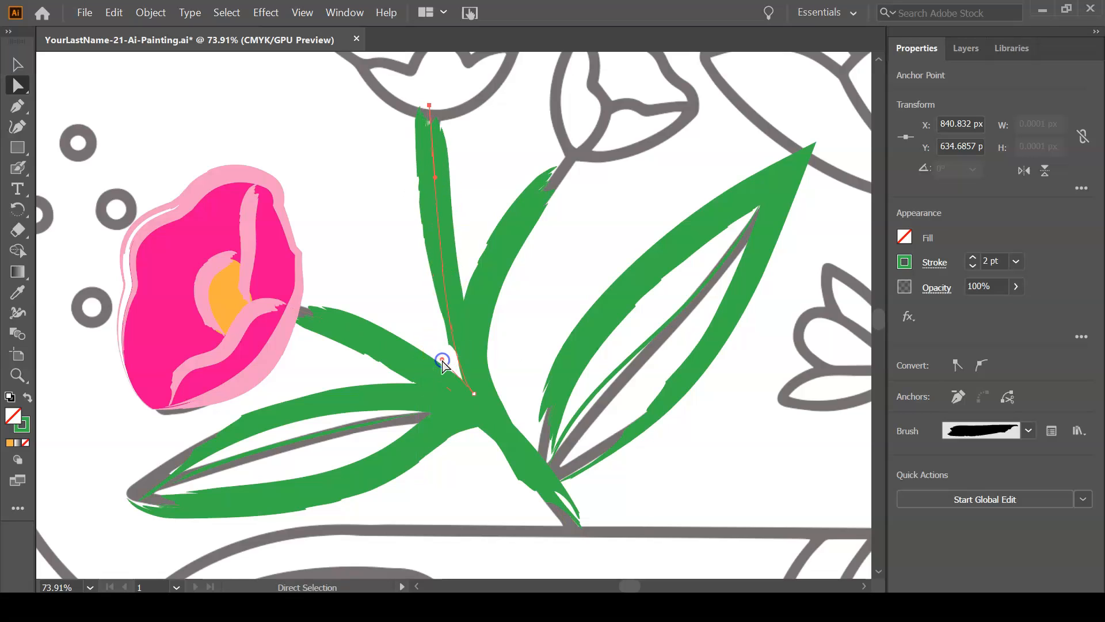
left_click(402, 204)
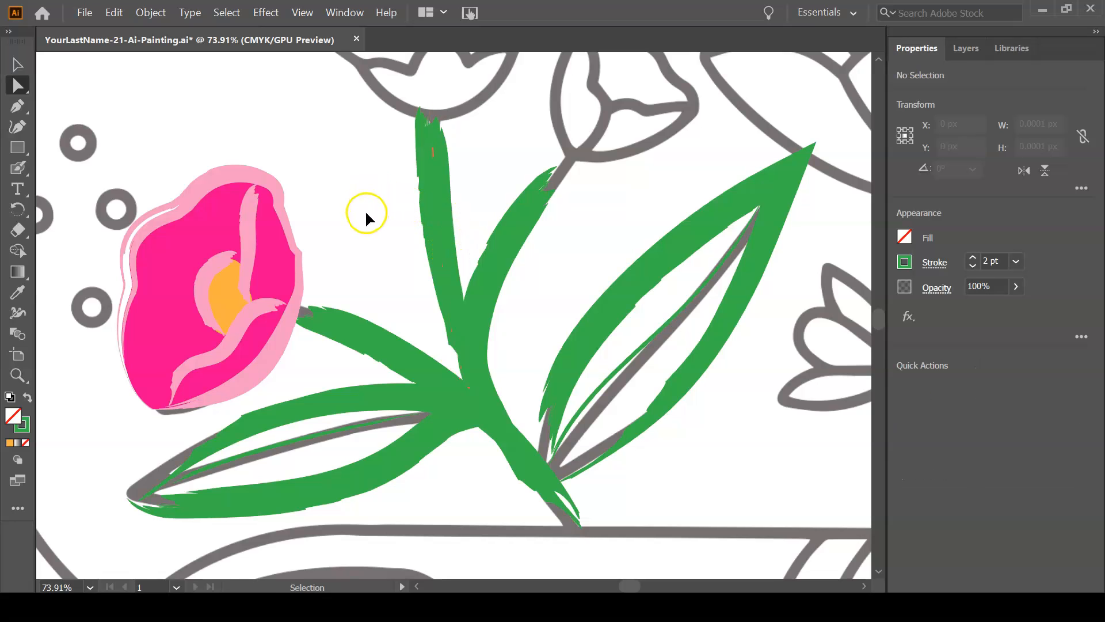
key("ctrl+minus")
key("ctrl+minus")
key("ctrl+minus")
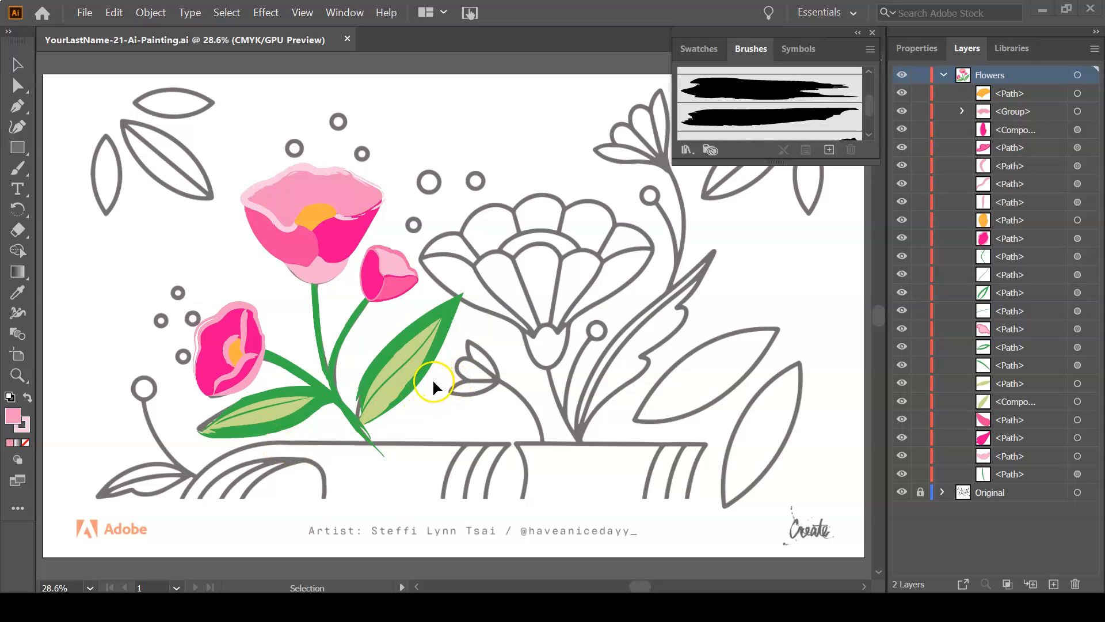
Open Adobe Color Themes and move its panel clear of the large unpainted flower
left_click(411, 372)
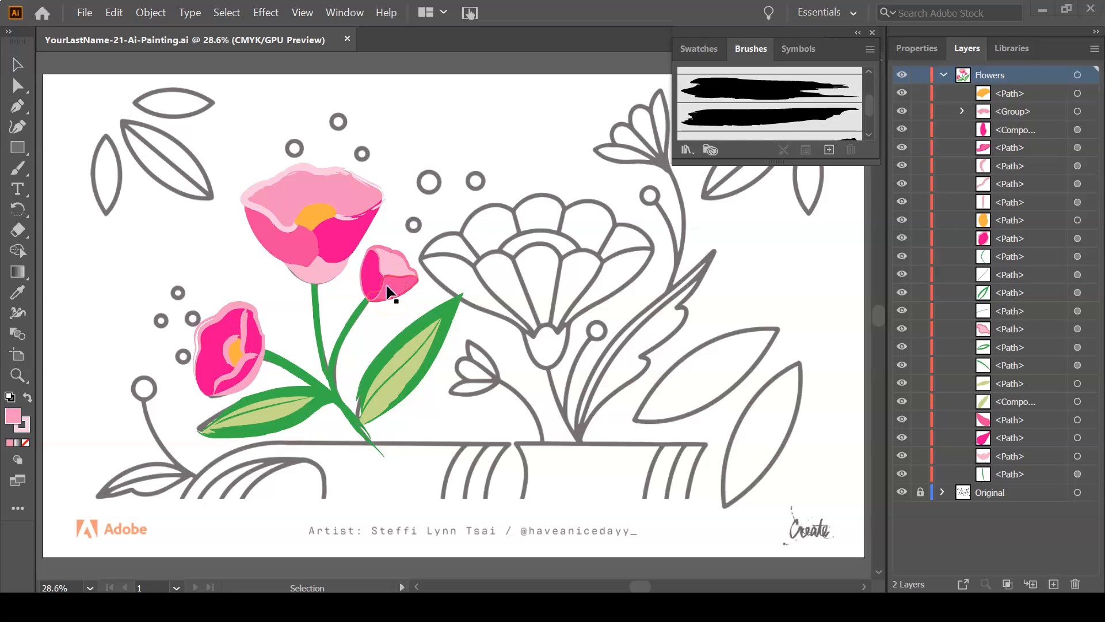
left_click(556, 279)
left_click(339, 11)
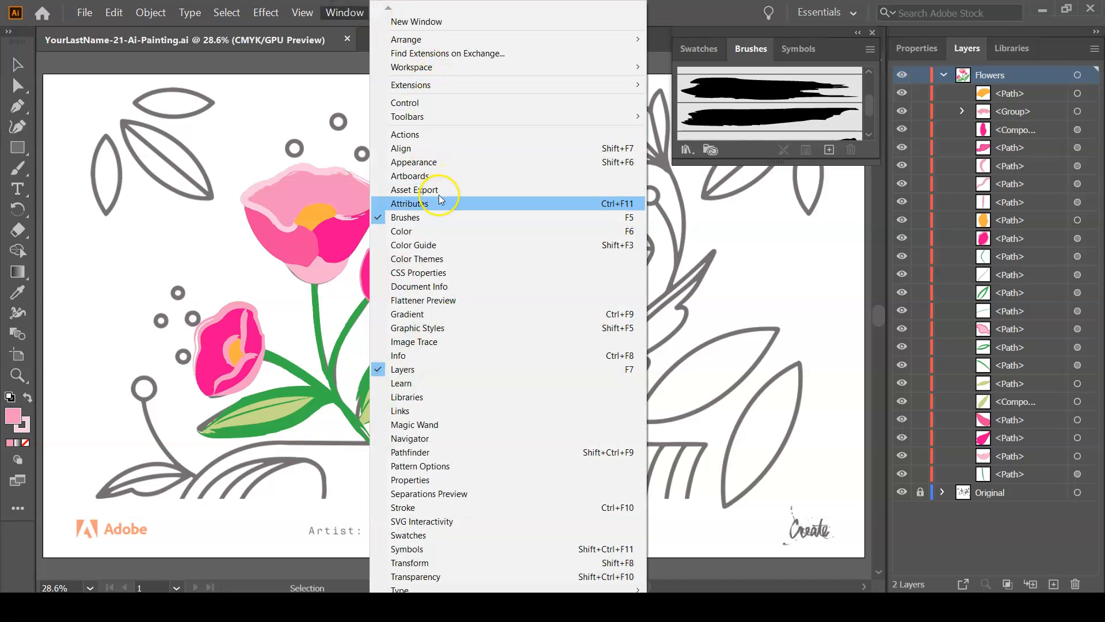
left_click(460, 260)
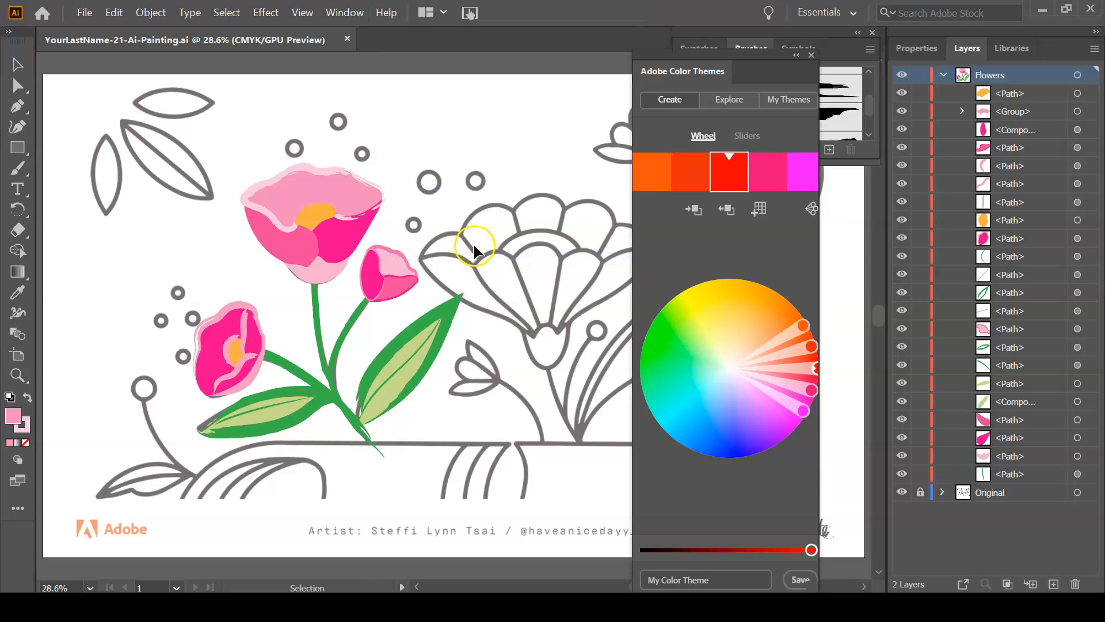
left_click_drag(773, 64, 192, 68)
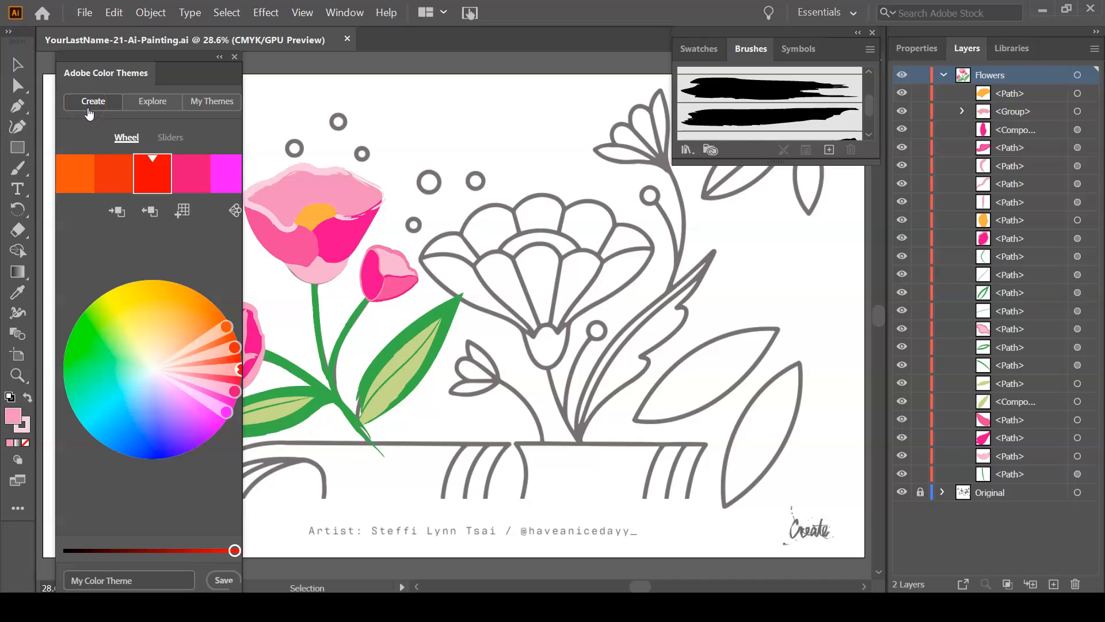
Try spreading the color wheel's hues around the red base color so the theme runs from yellow to blue
mouse_move(212, 323)
left_mouse_down()
mouse_move(190, 291)
mouse_move(138, 268)
left_mouse_up()
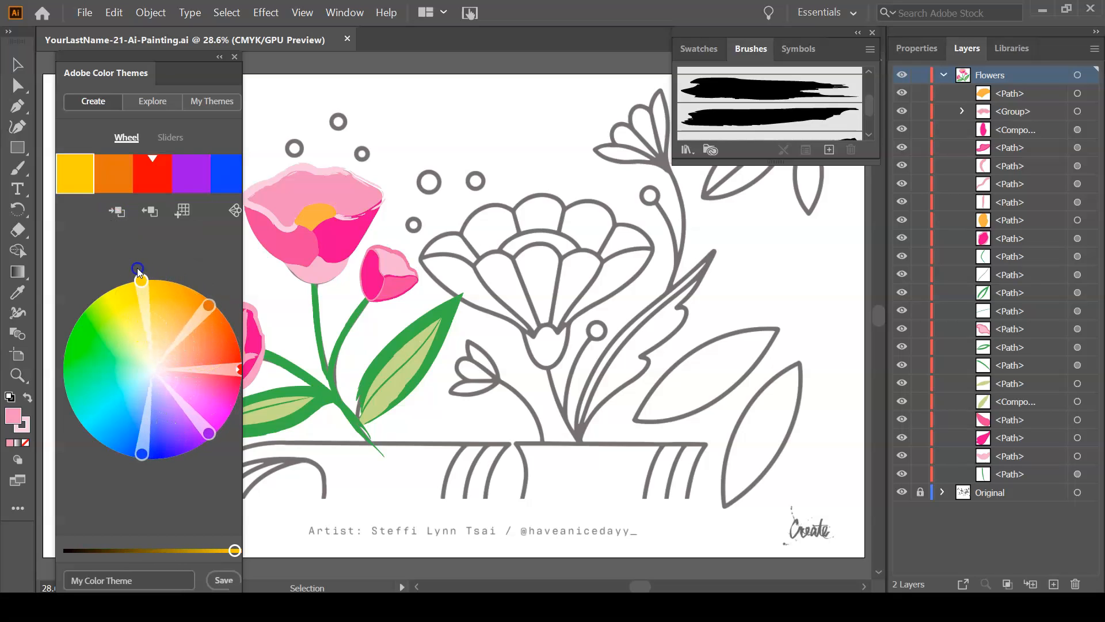
left_click(153, 173)
mouse_move(207, 300)
left_mouse_down()
mouse_move(163, 319)
mouse_move(199, 333)
mouse_move(221, 320)
mouse_move(209, 299)
mouse_move(194, 315)
left_mouse_up()
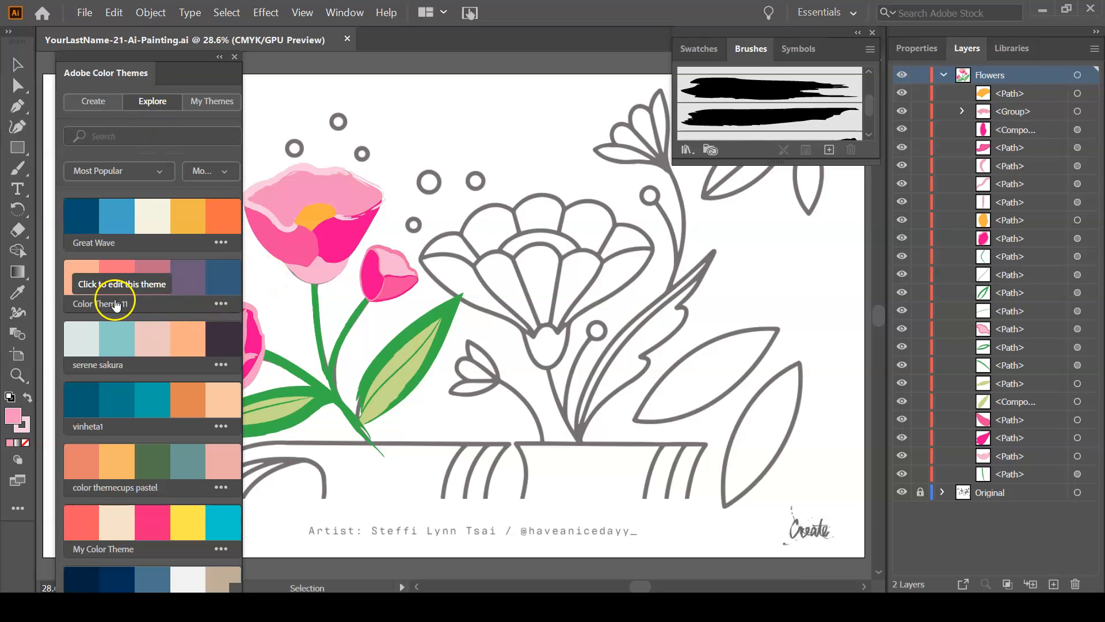
Browse the most popular shared color themes and search them for "flowers"
scroll(117, 298, "down", 5)
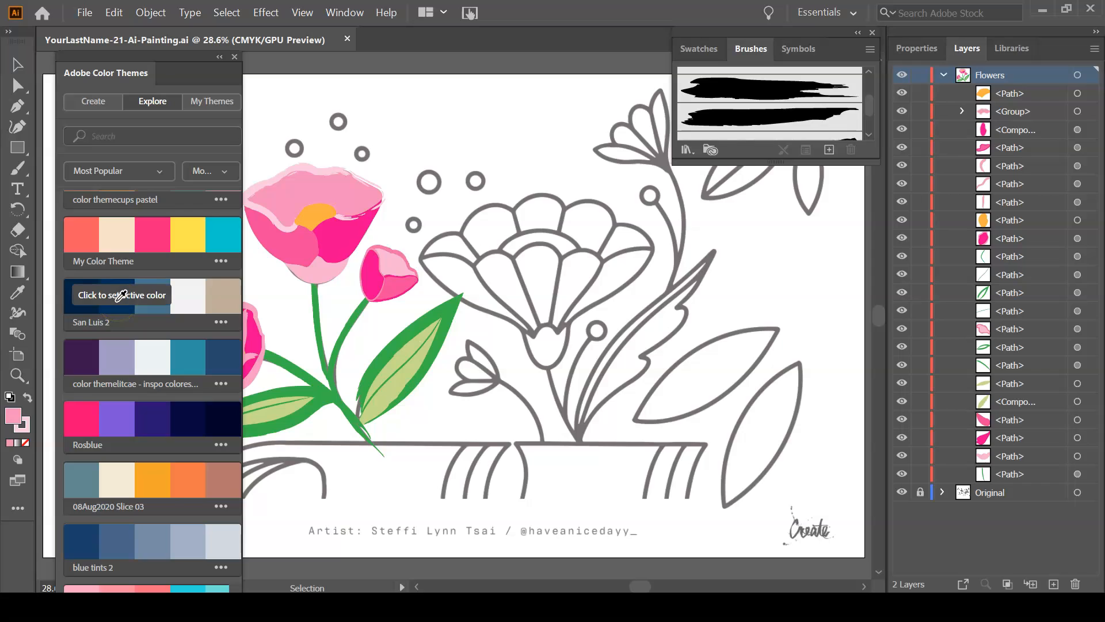
scroll(121, 296, "down", 5)
scroll(120, 296, "down", 10)
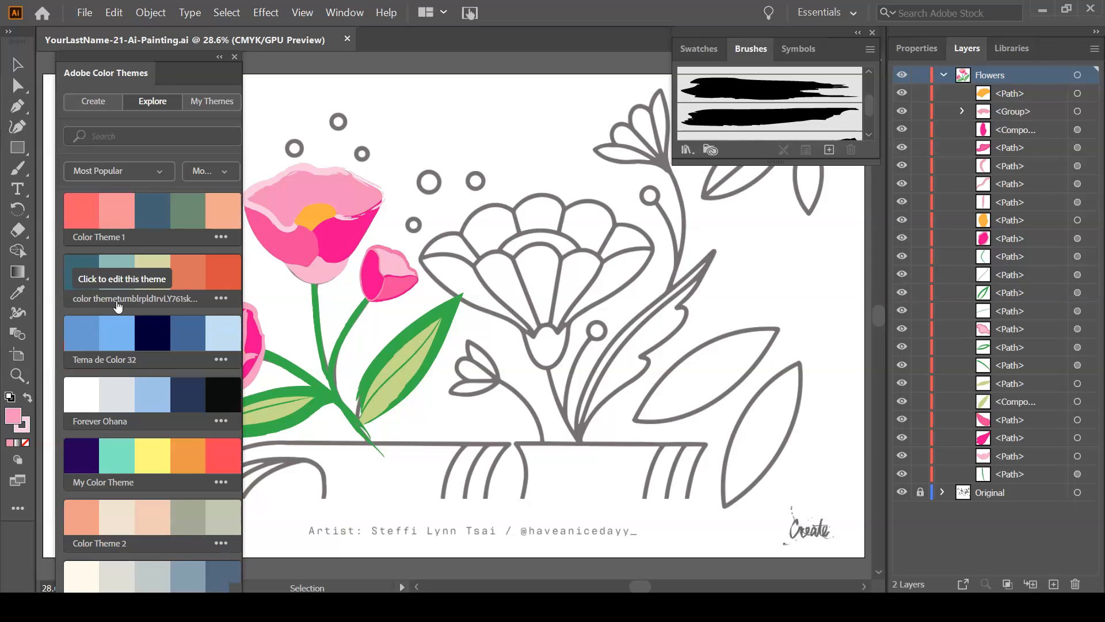
scroll(119, 295, "up", 6)
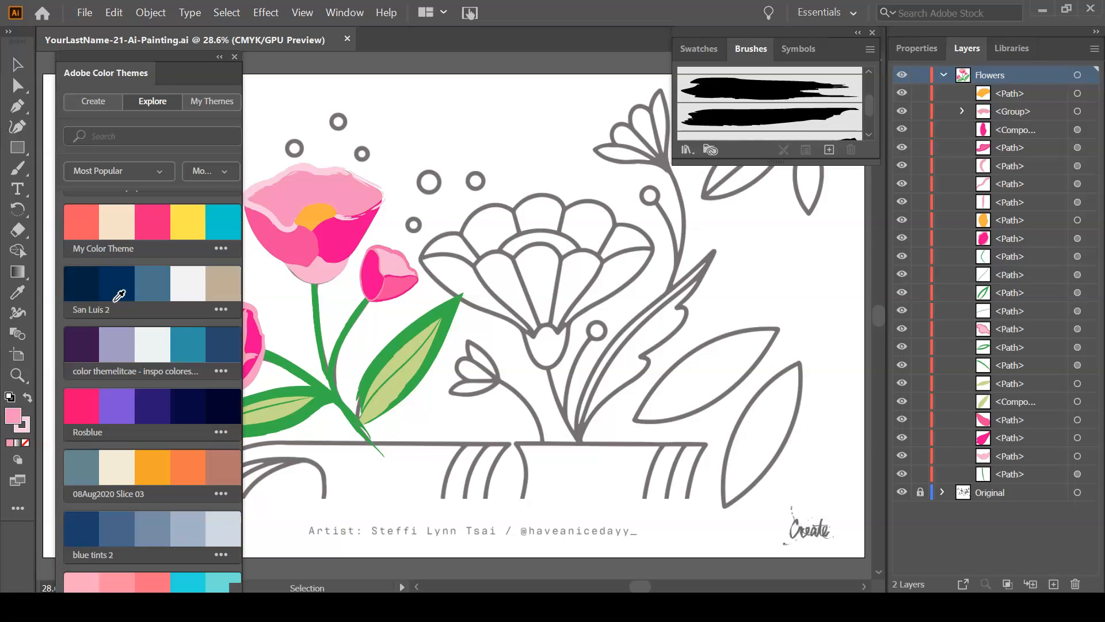
left_click(112, 137)
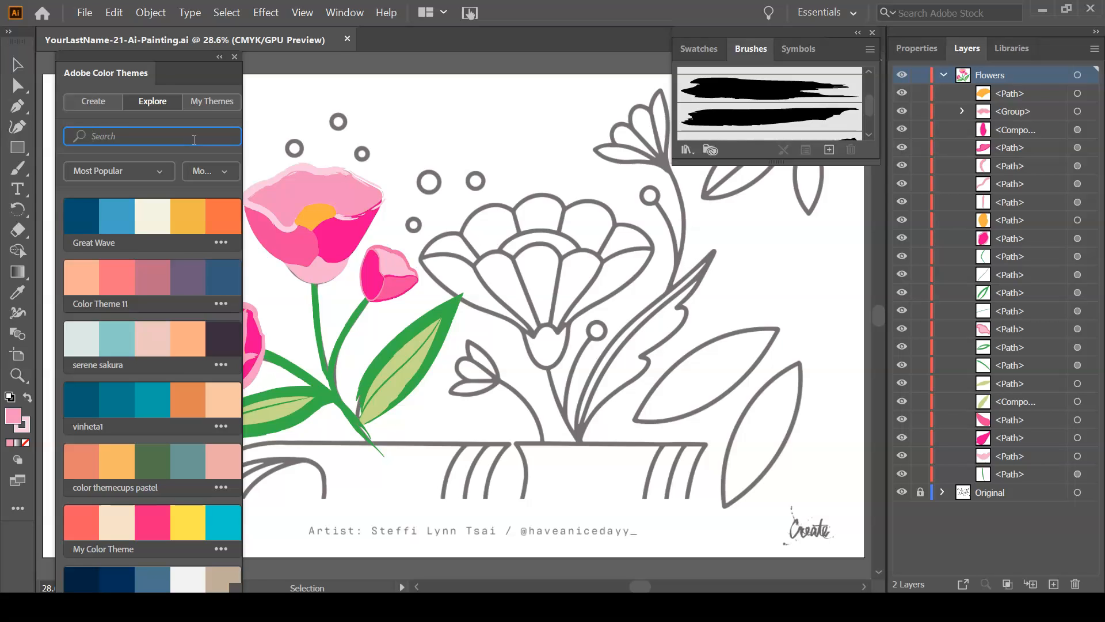
type("flowers")
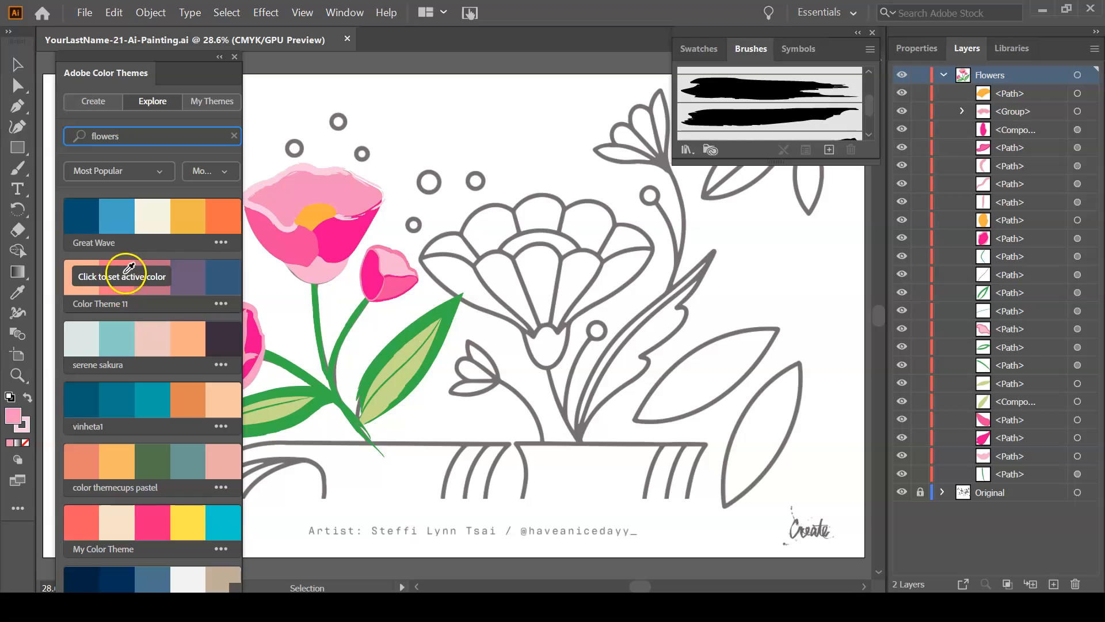
key("Return")
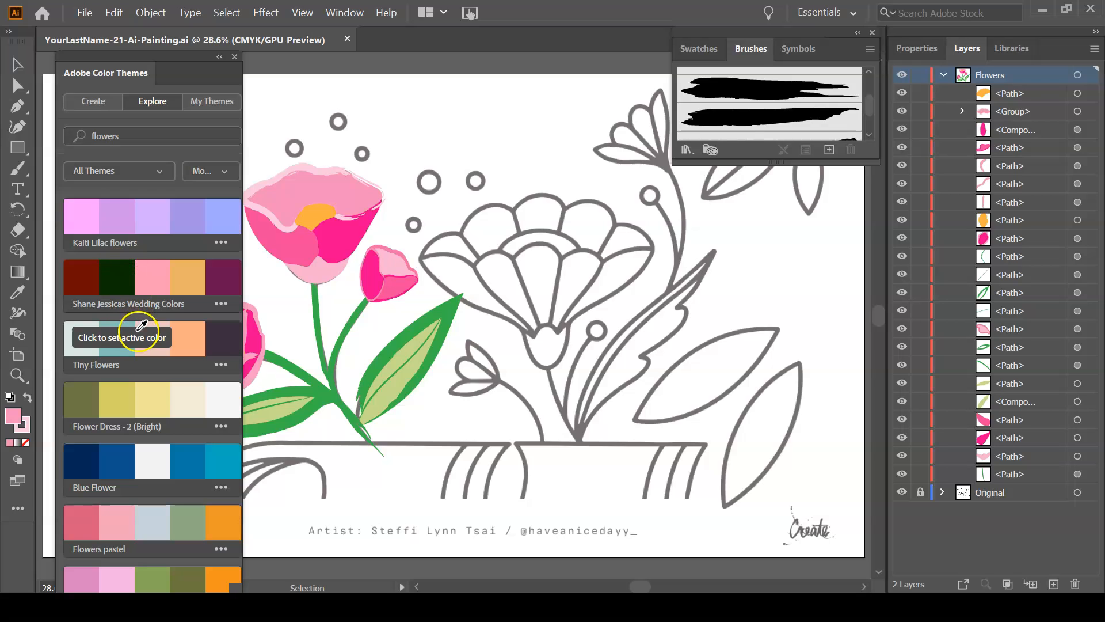
Find the "flower shop" theme among the flower themes and add it to the swatches
scroll(137, 334, "down", 3)
scroll(137, 336, "down", 3)
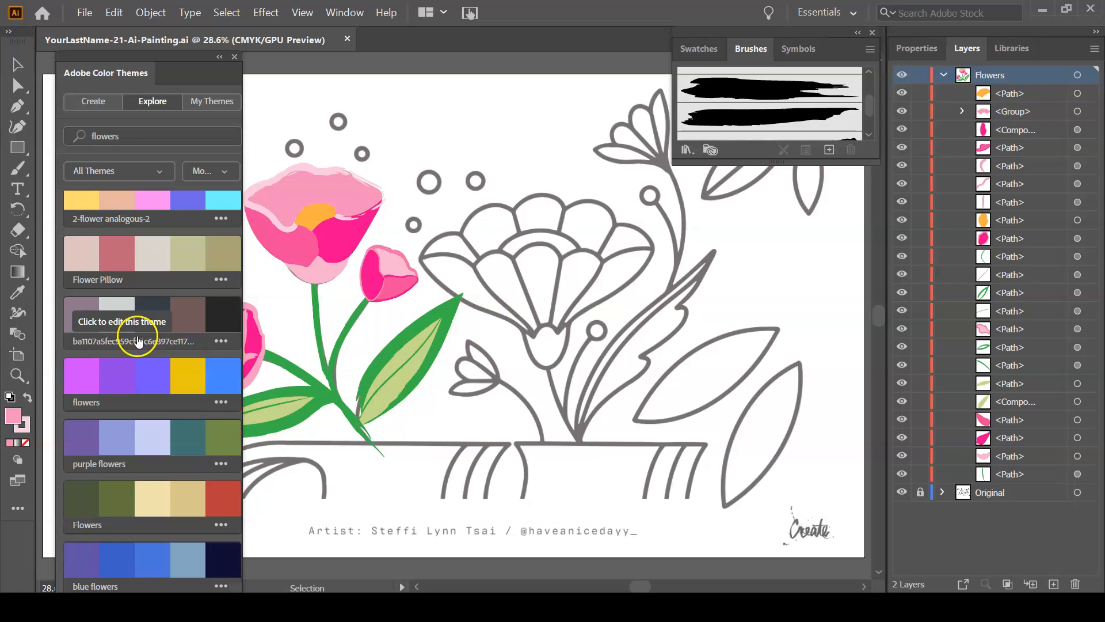
scroll(138, 340, "down", 5)
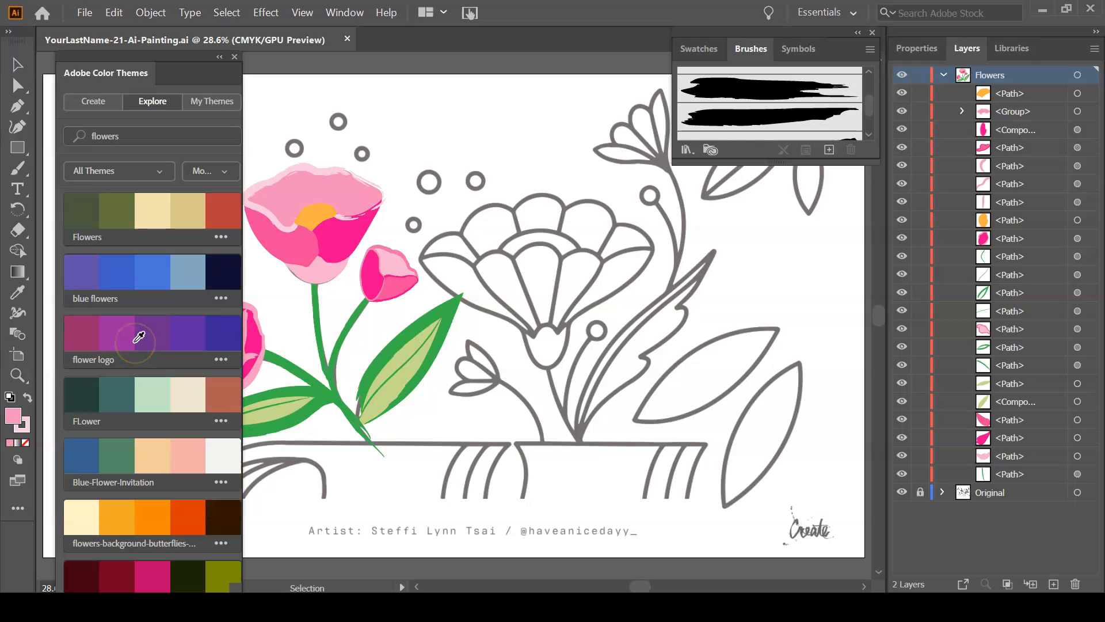
scroll(138, 337, "down", 5)
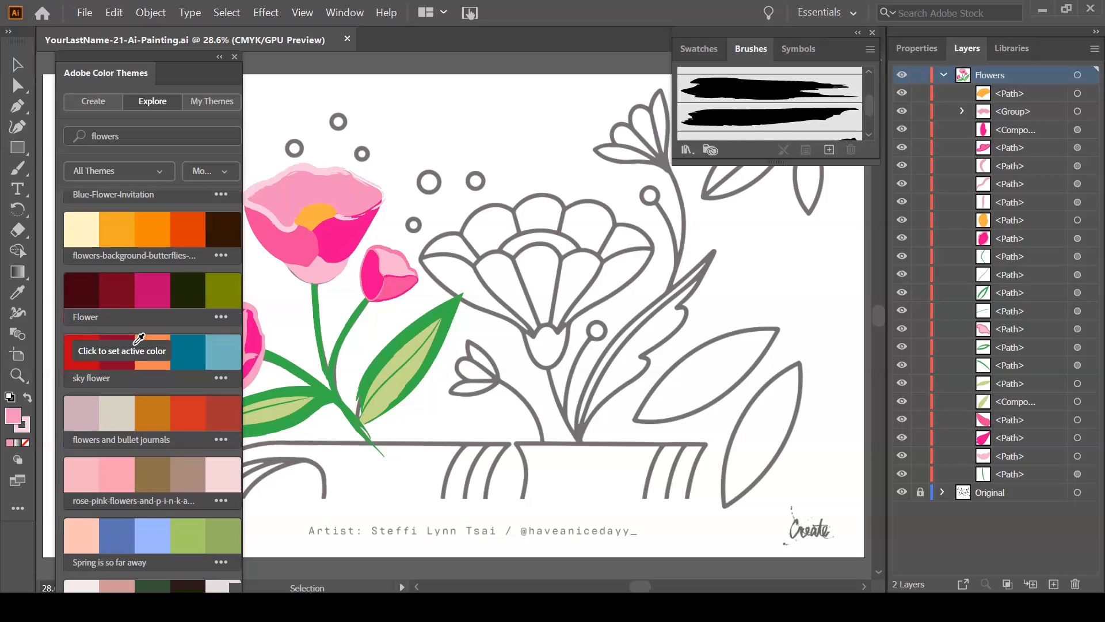
scroll(137, 340, "down", 5)
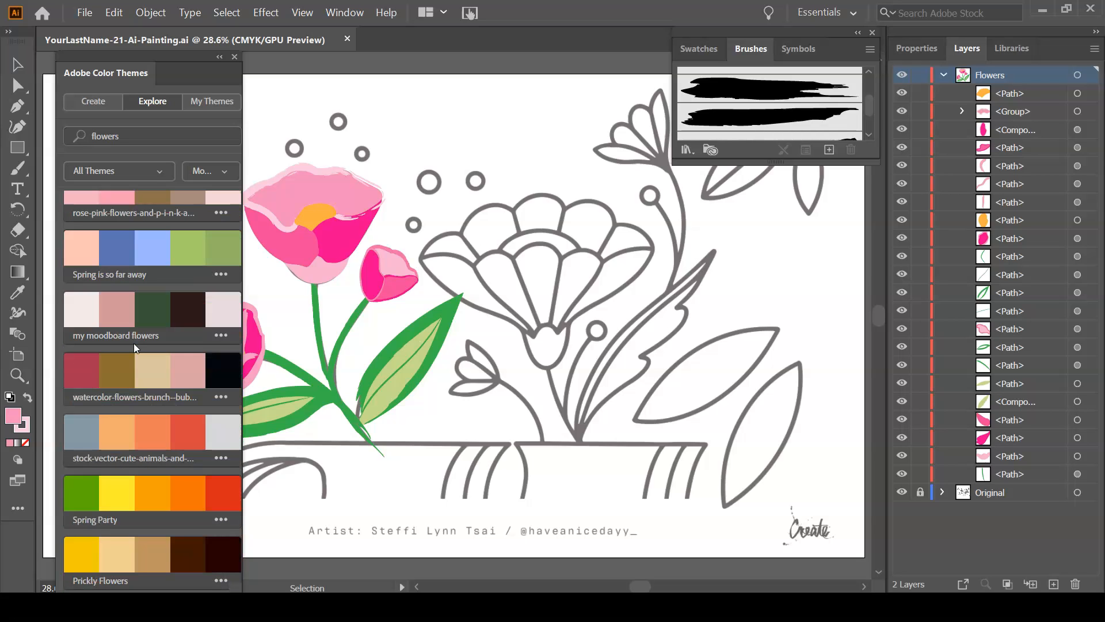
scroll(134, 343, "down", 5)
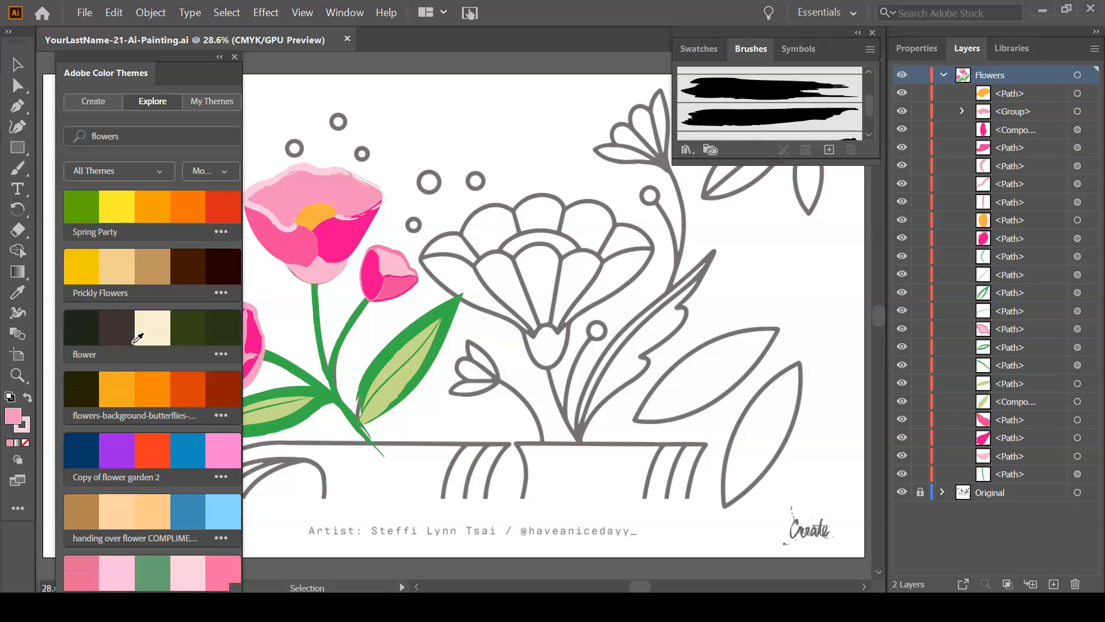
scroll(137, 339, "down", 10)
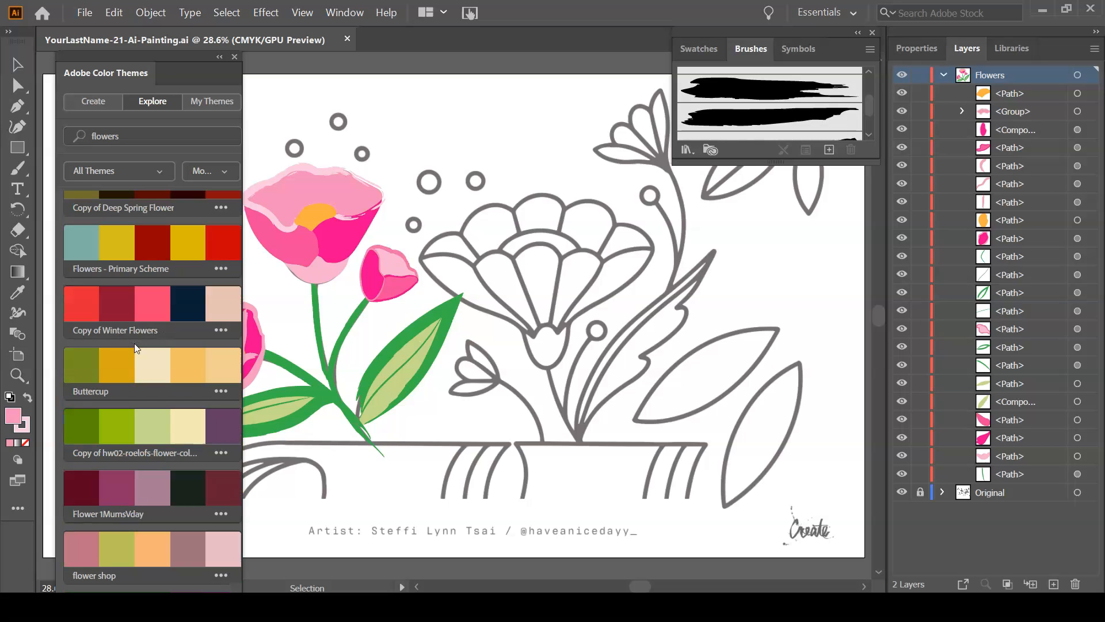
scroll(133, 343, "down", 5)
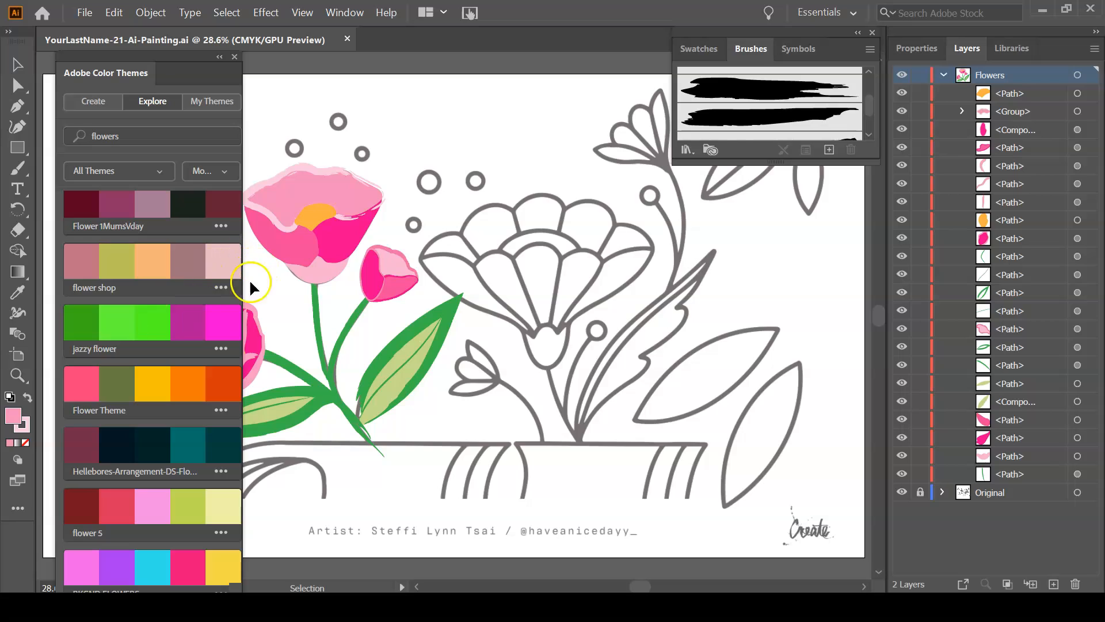
left_click(221, 288)
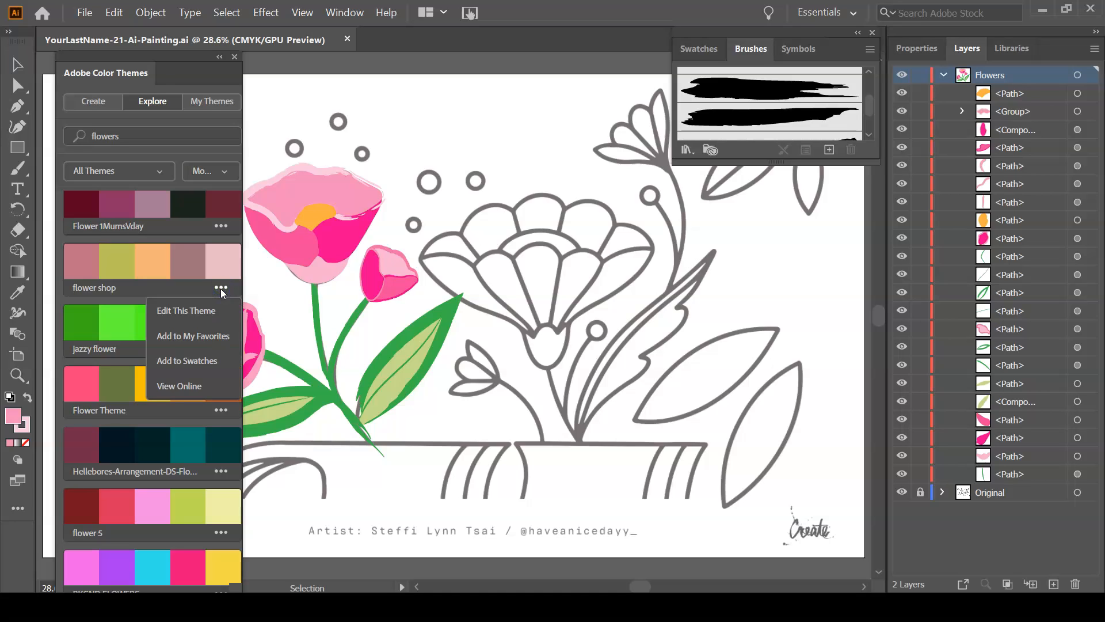
left_click(199, 359)
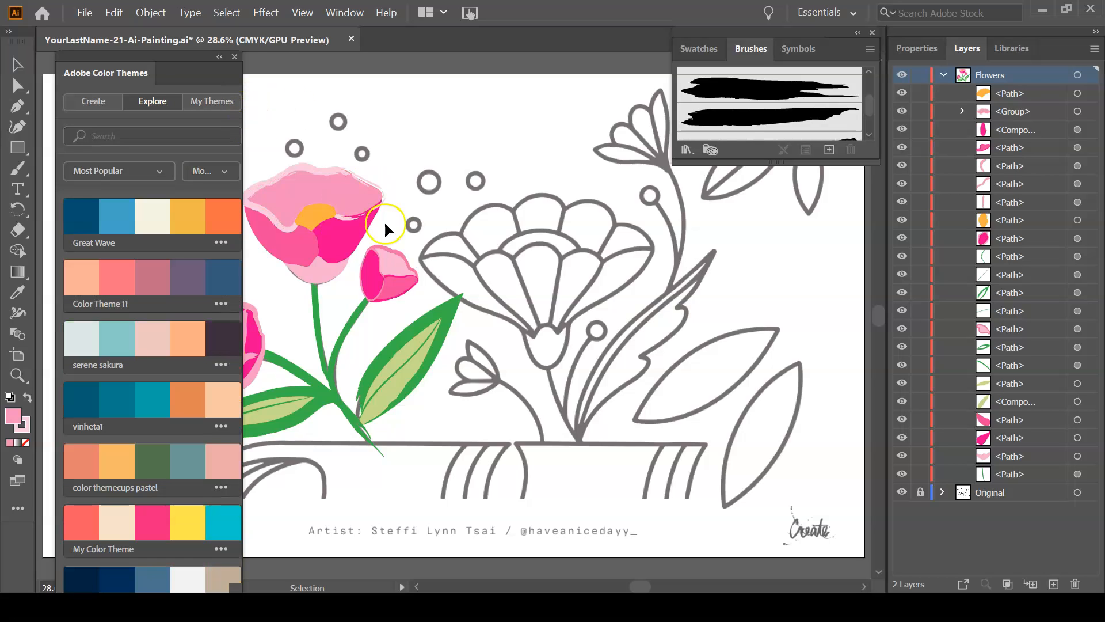
Add the "Color Theme 11" theme to the swatches and close Adobe Color Themes
key("space")
left_click_drag(547, 282, 471, 248)
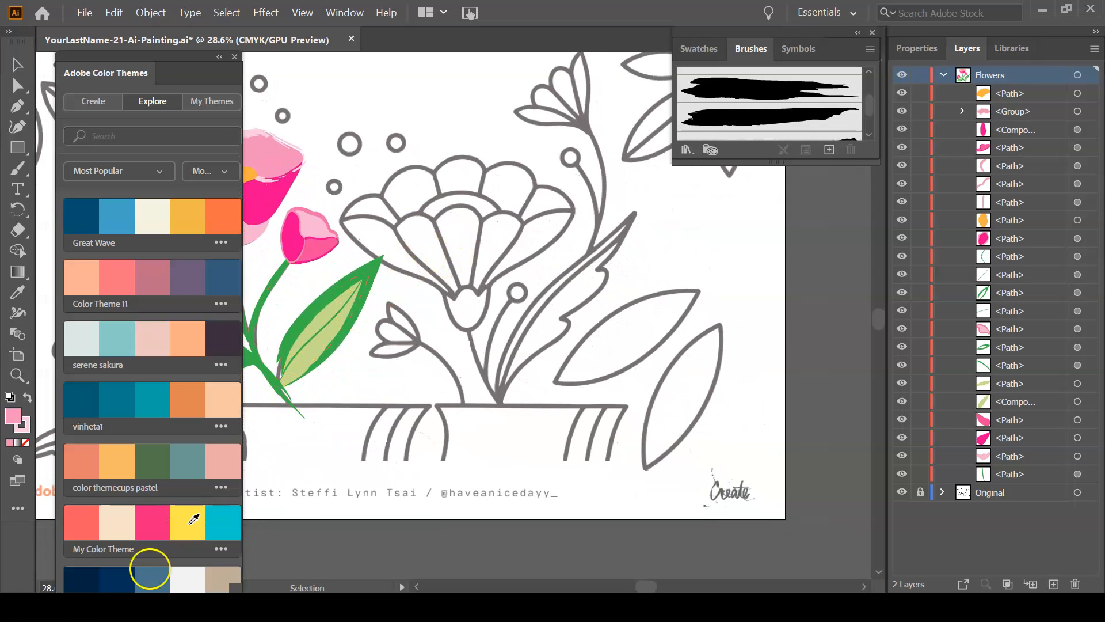
left_click(219, 304)
left_click(196, 379)
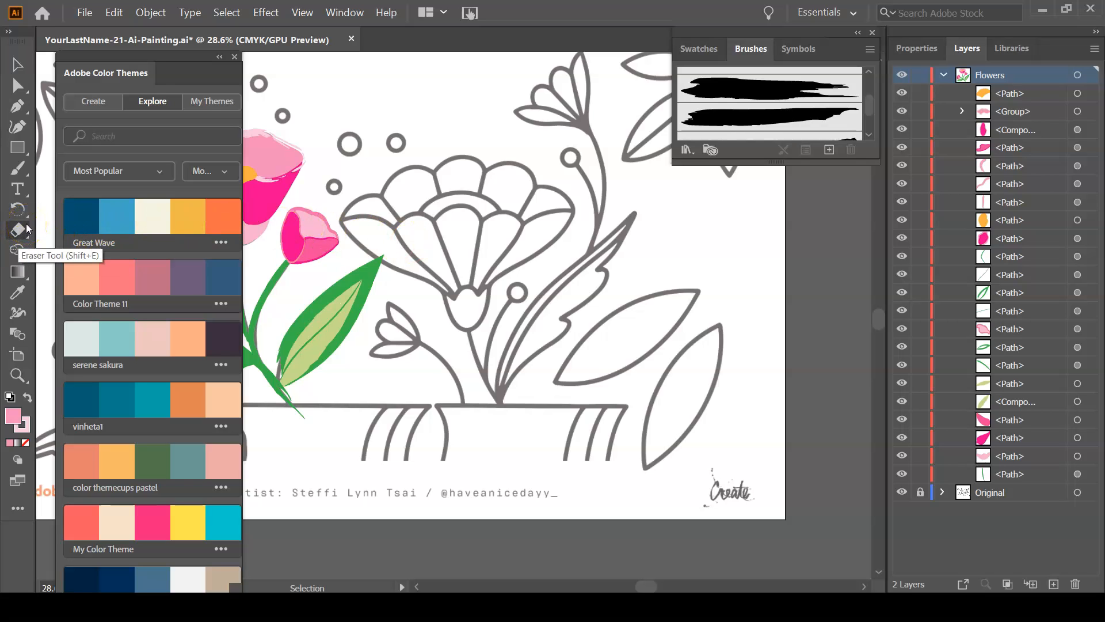
key("a")
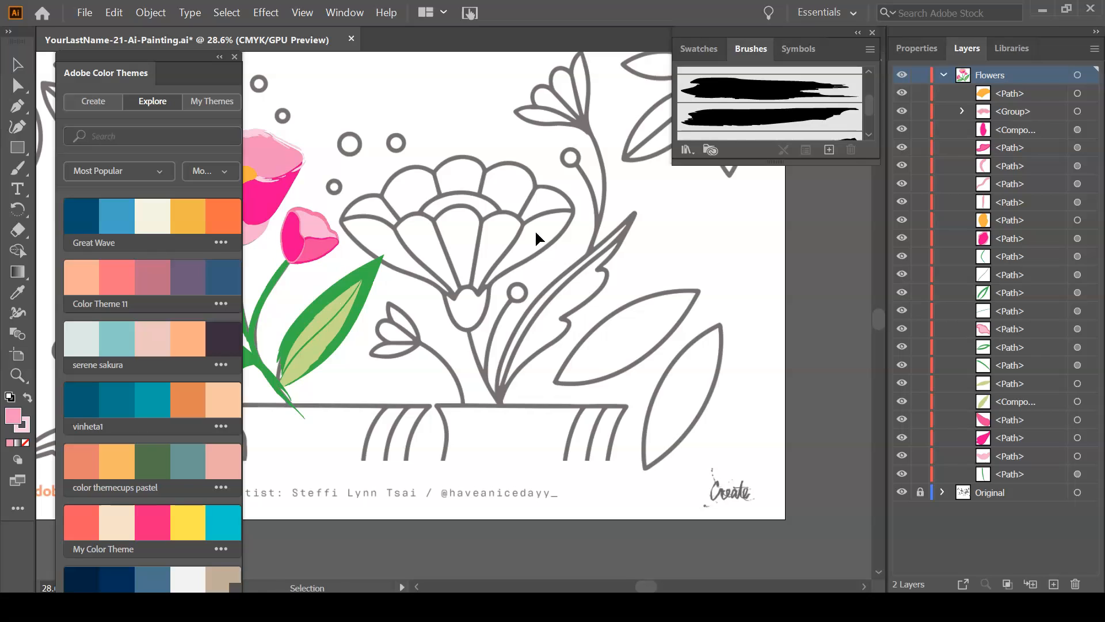
left_click(234, 54)
key("a")
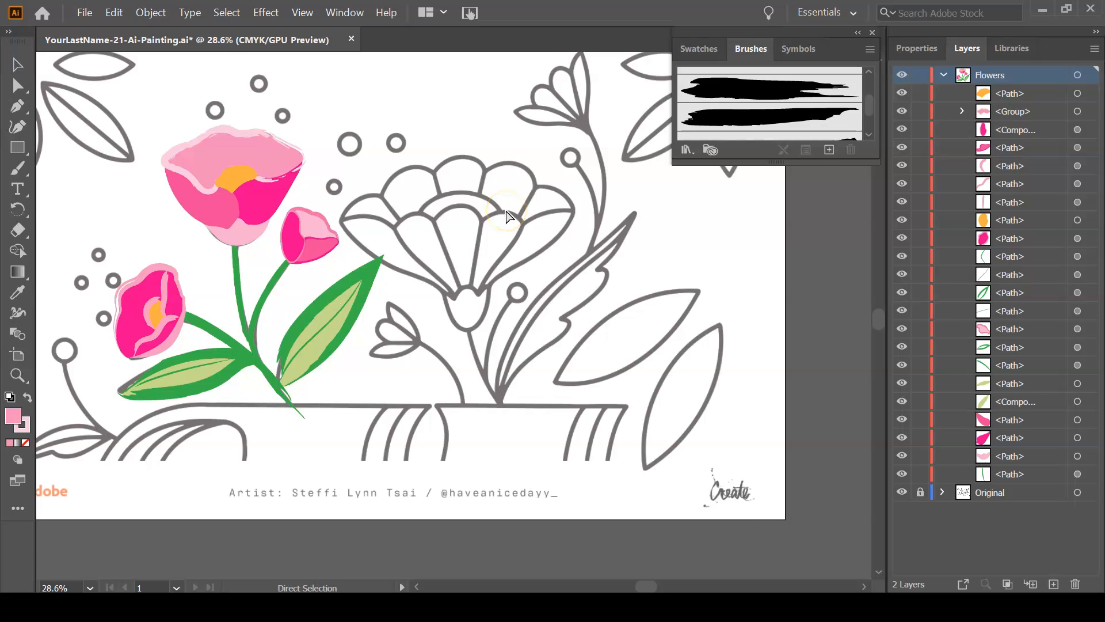
Paint the large flower's central front petal with the Blob Brush in coral from Color Theme 11, about 143 px wide and 251 px high
key("ctrl+equal")
key("ctrl+equal")
key("ctrl+equal")
key("space")
left_click_drag(514, 138, 445, 349)
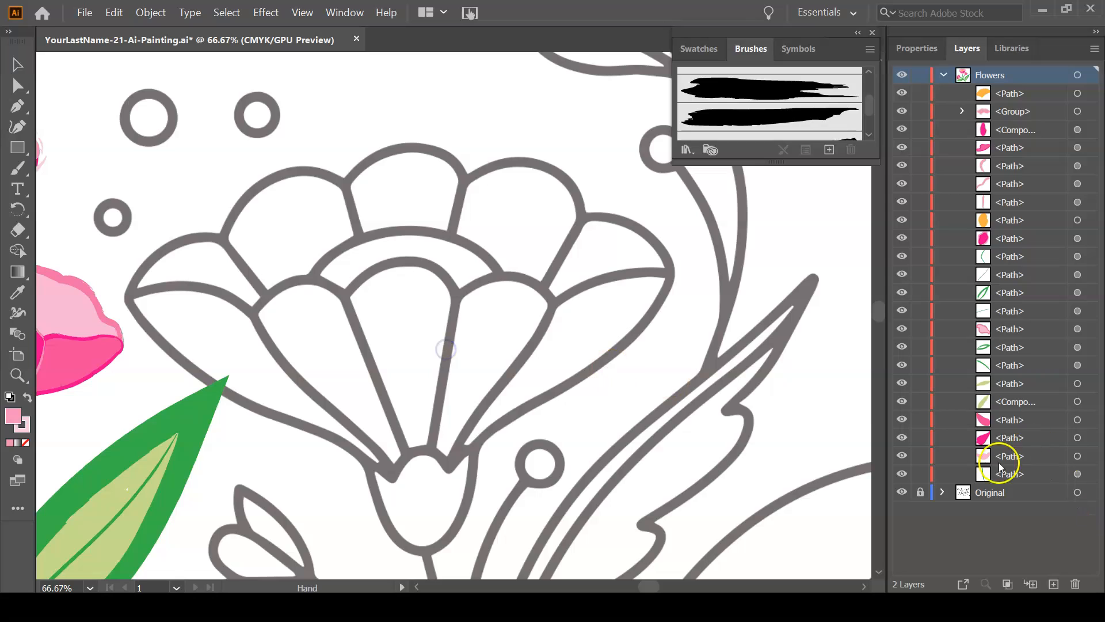
left_click(17, 171)
left_click(17, 172)
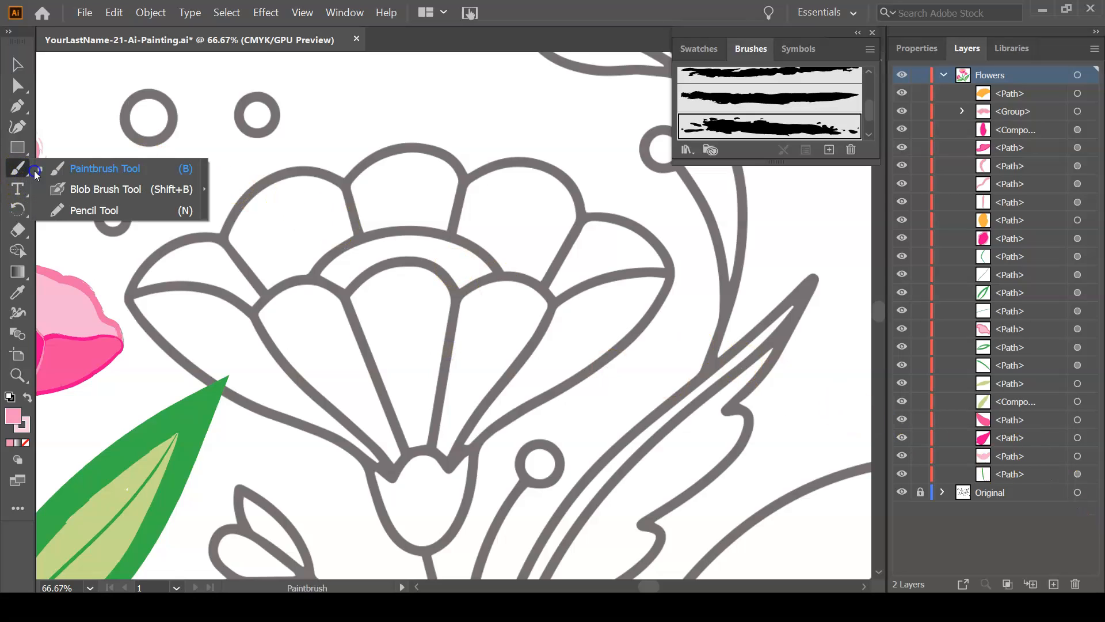
left_click(134, 188)
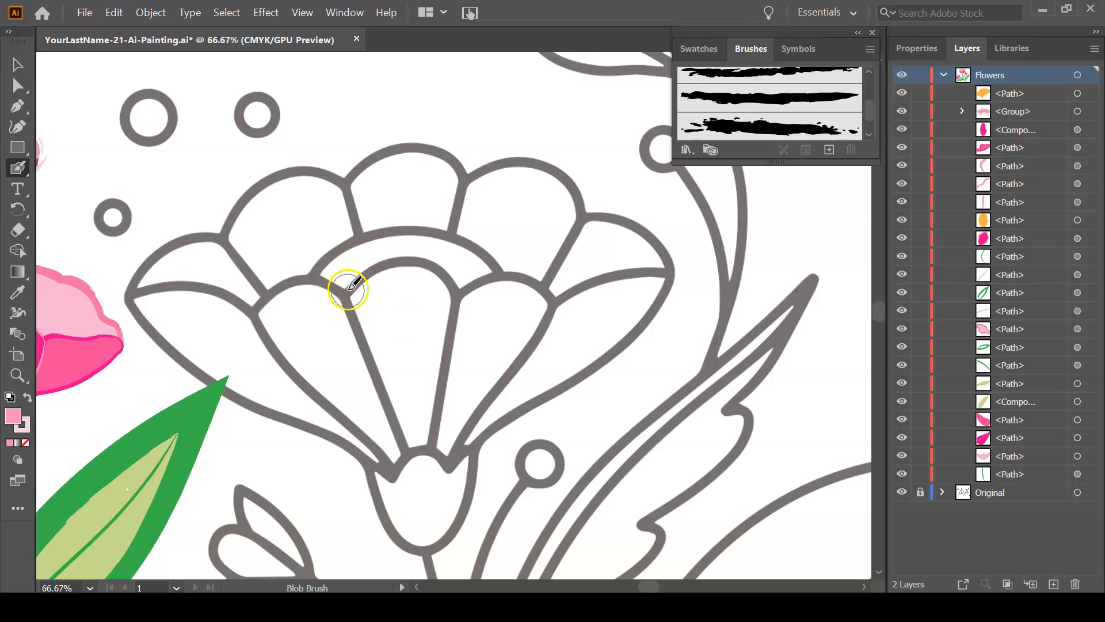
mouse_move(367, 299)
left_mouse_down()
mouse_move(402, 278)
mouse_move(437, 296)
mouse_move(420, 432)
mouse_move(373, 300)
mouse_move(415, 304)
mouse_move(414, 353)
mouse_move(406, 318)
mouse_move(382, 352)
mouse_move(416, 433)
mouse_move(439, 298)
mouse_move(394, 278)
mouse_move(373, 297)
left_mouse_up()
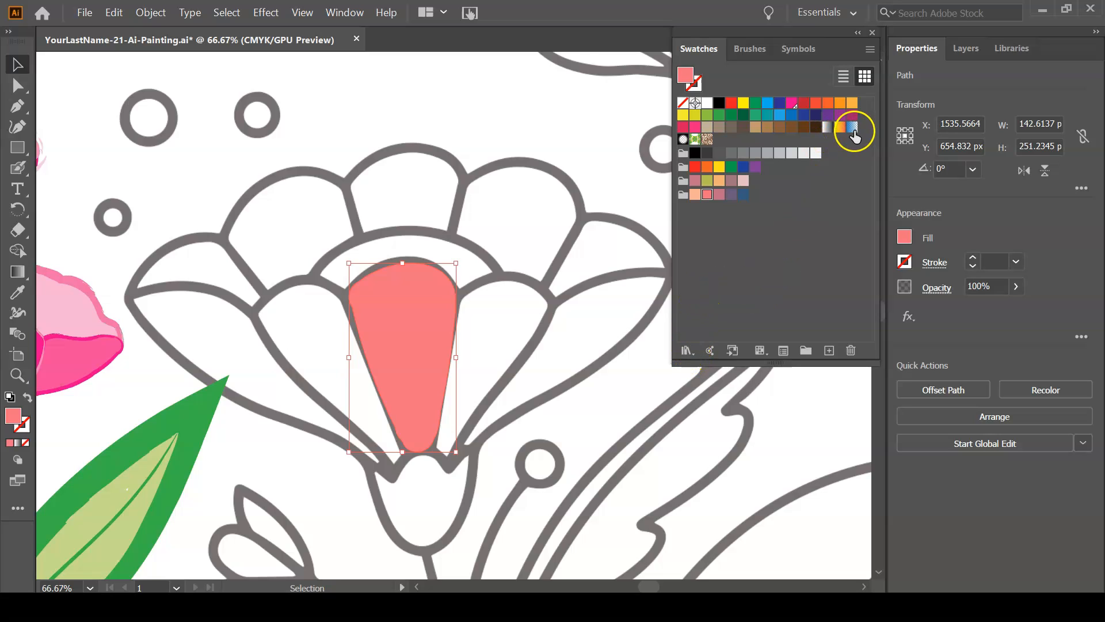
Try the blue, yellow-to-orange and white-to-black gradient swatches as the central petal's fill
left_click(851, 129)
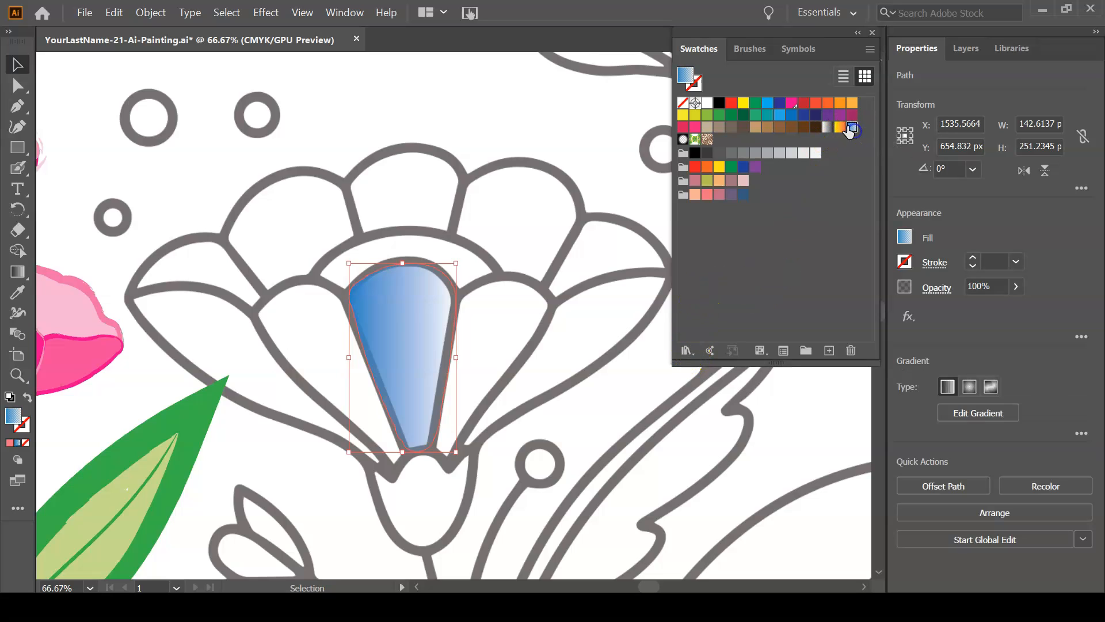
left_click(838, 129)
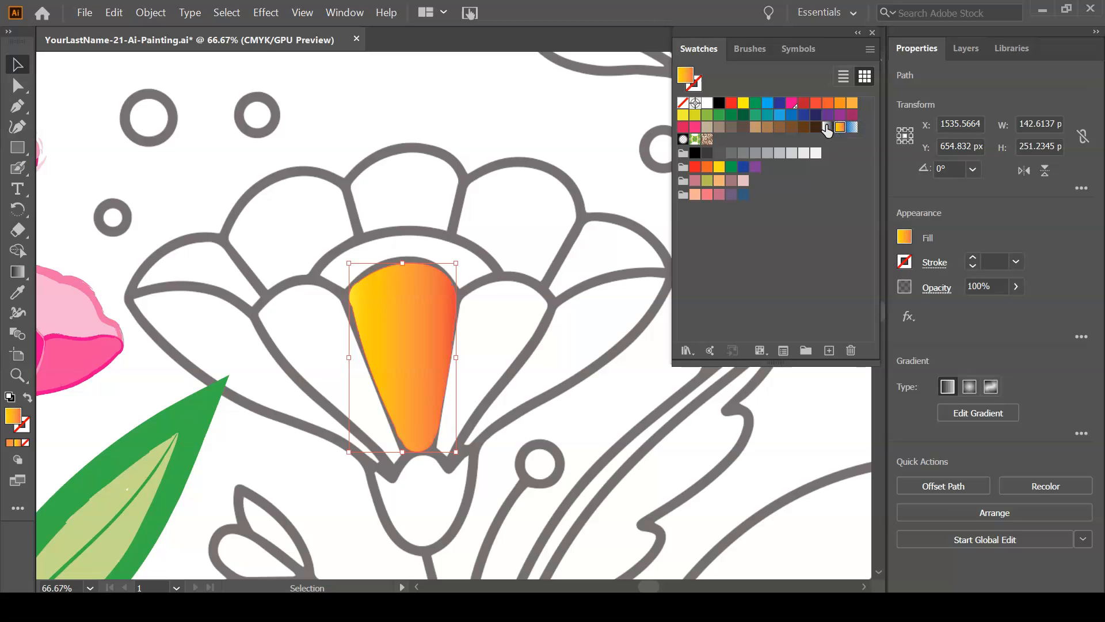
left_click(826, 127)
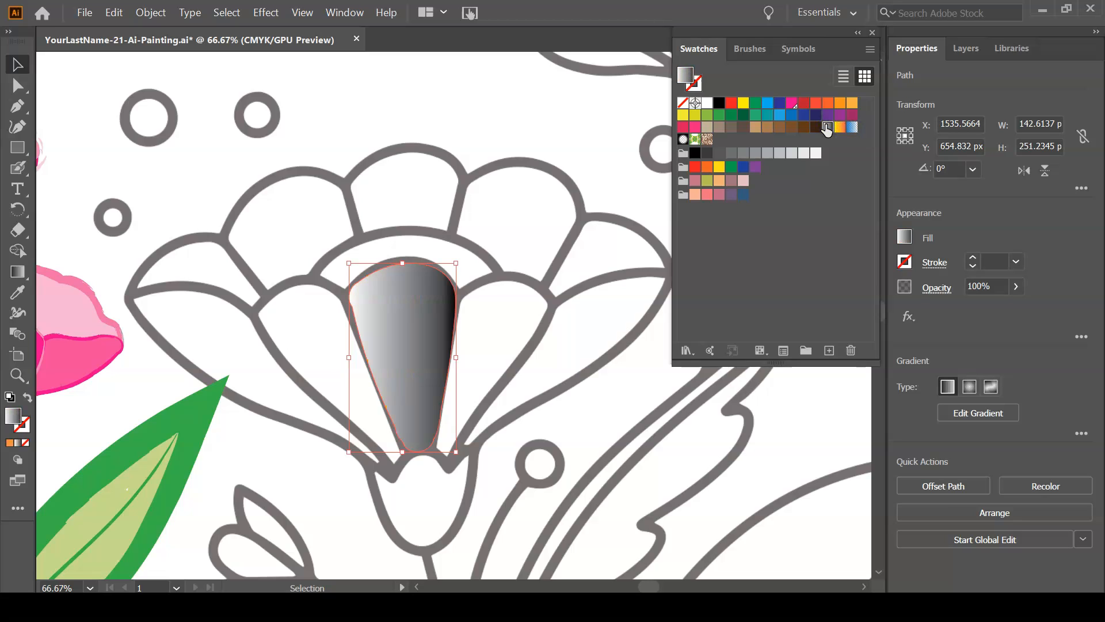
Fill the central petal with a green, magenta and orange gradient from the gradient swatch libraries, and open the Seasons gradient library
left_click(686, 351)
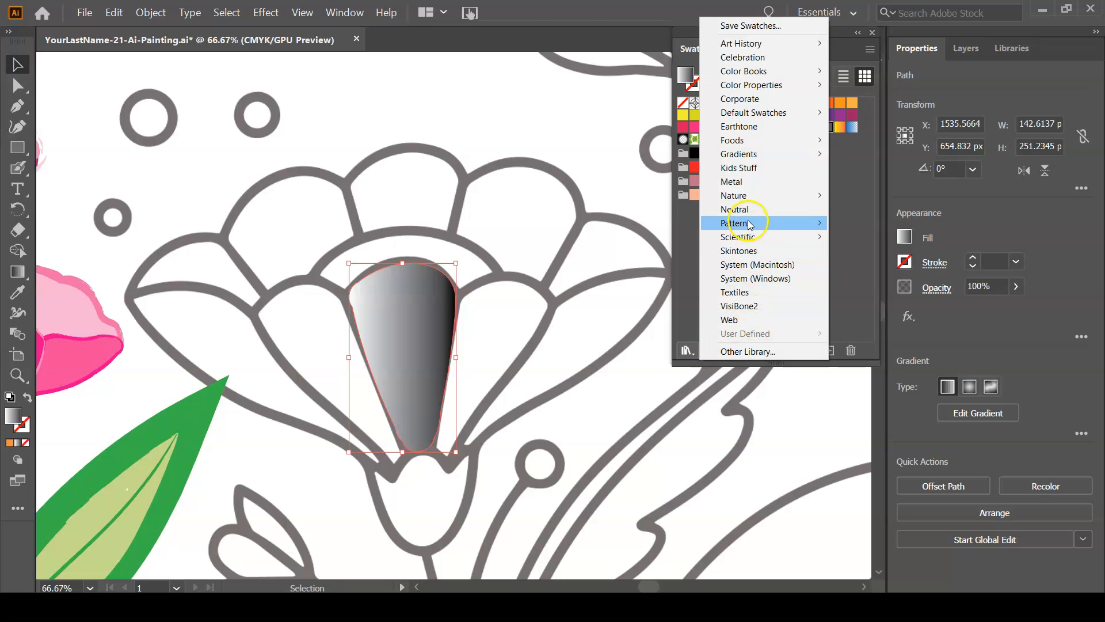
mouse_move(761, 159)
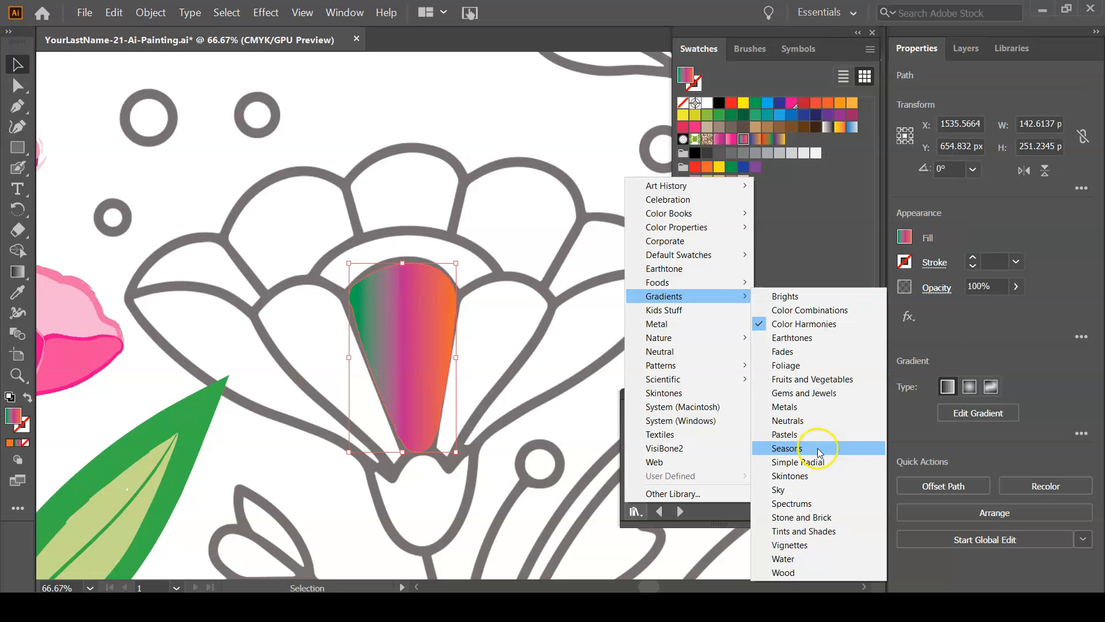
left_click(819, 453)
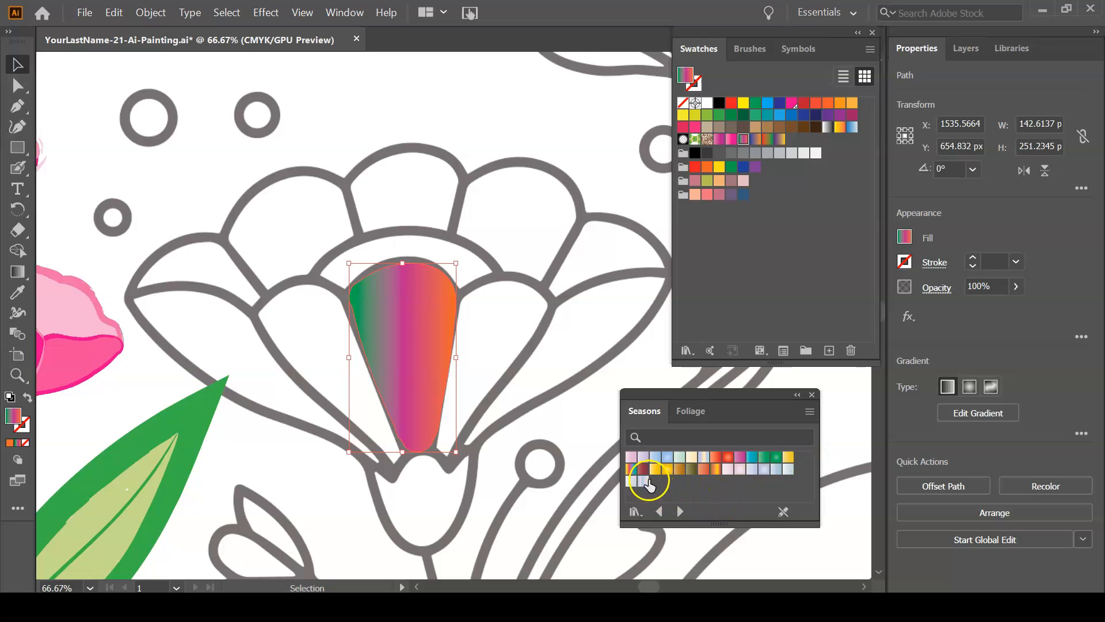
Try the Summer Multicolor and pastel Seasons gradients on the central petal, with linear, radial and freeform gradient types
left_click(631, 470)
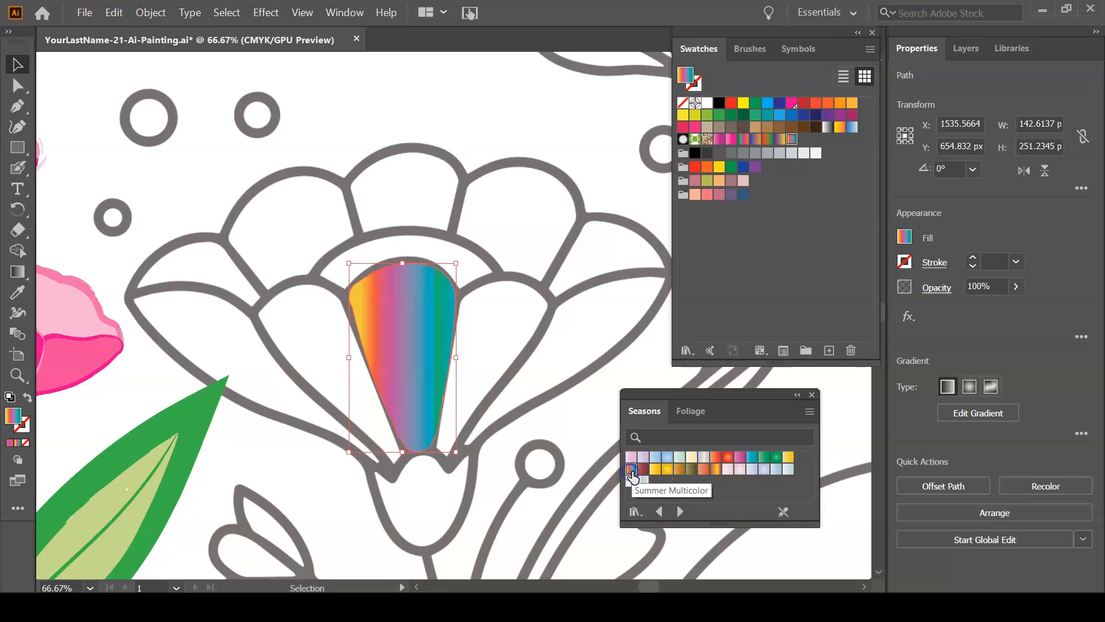
left_click(704, 457)
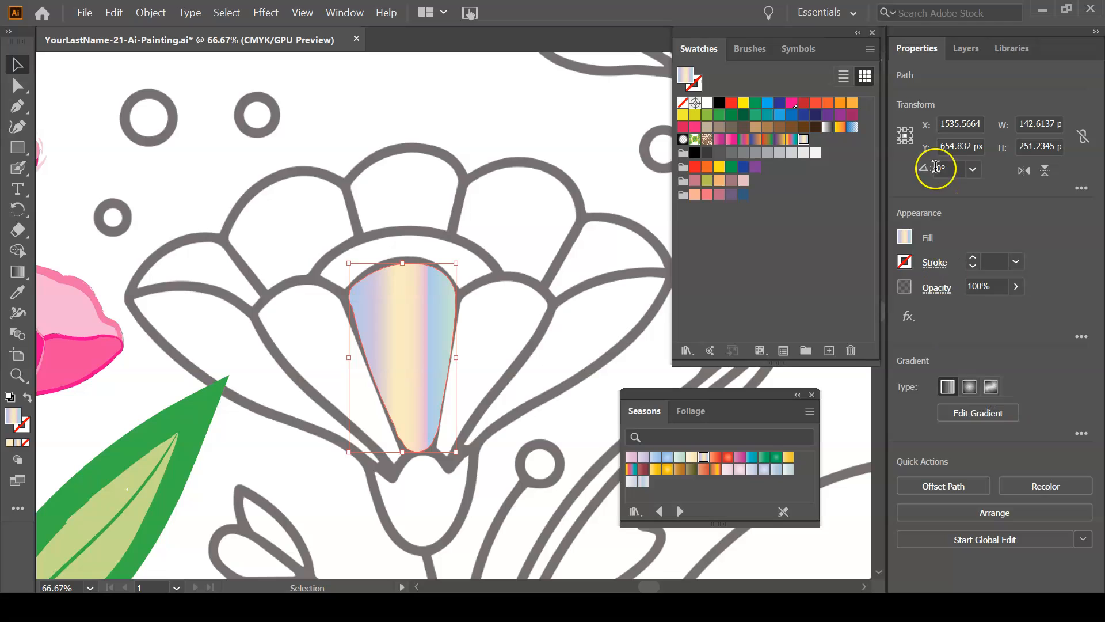
left_click(971, 389)
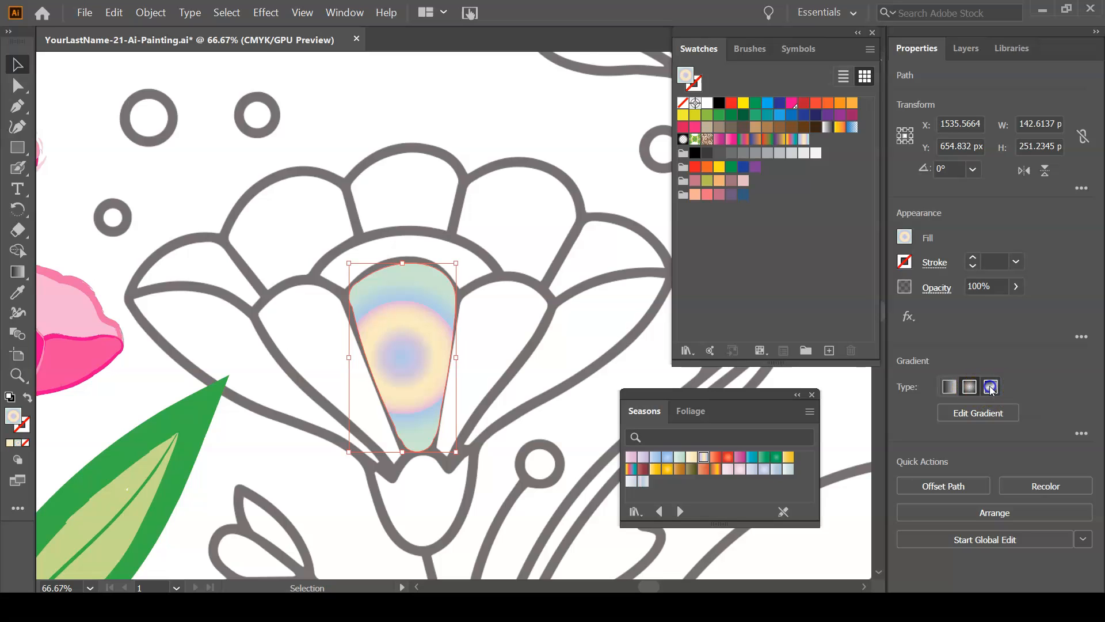
left_click(991, 389)
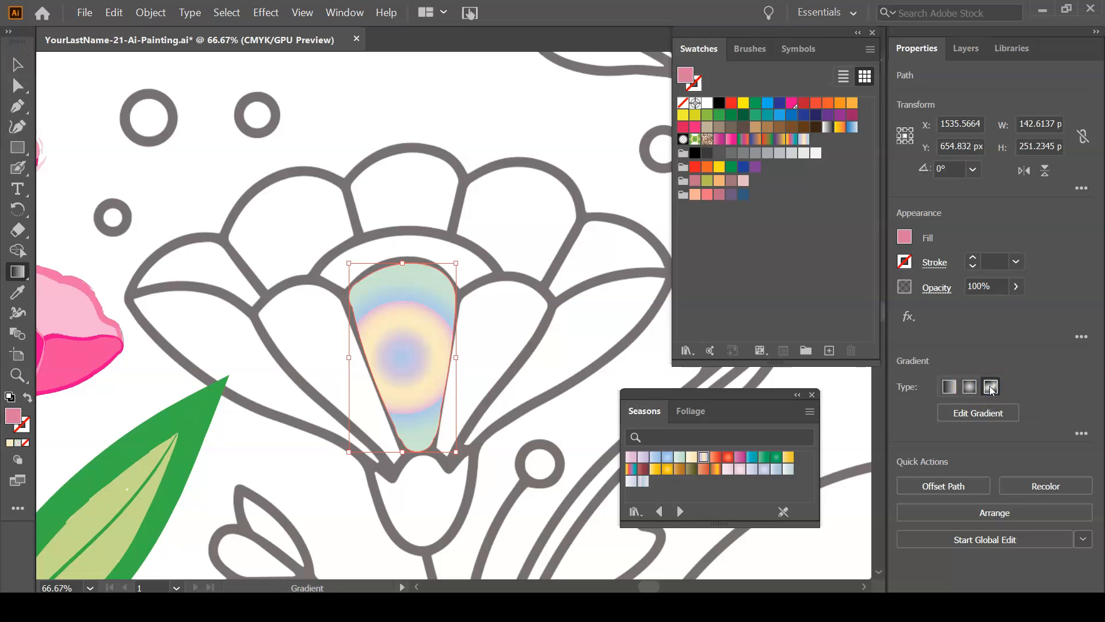
left_click(950, 387)
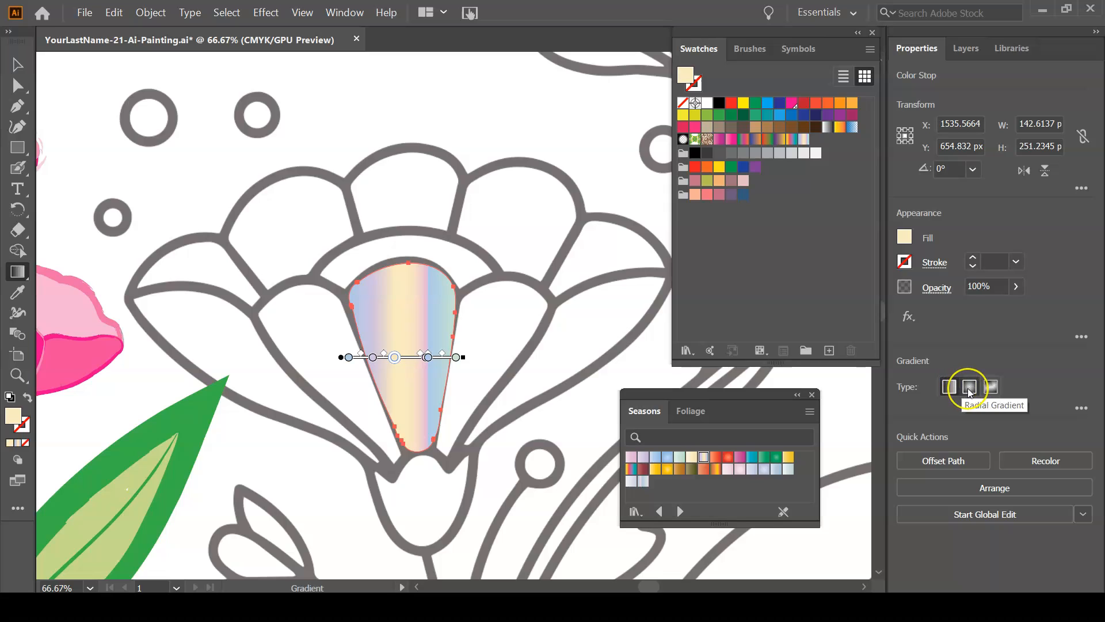
left_click(971, 386)
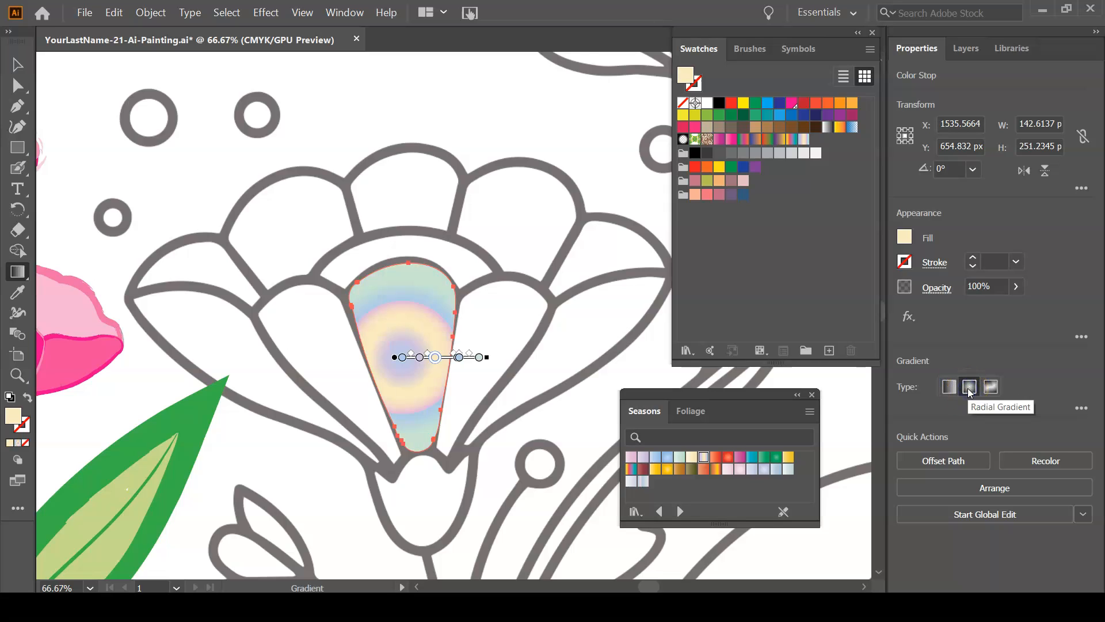
left_click(990, 388)
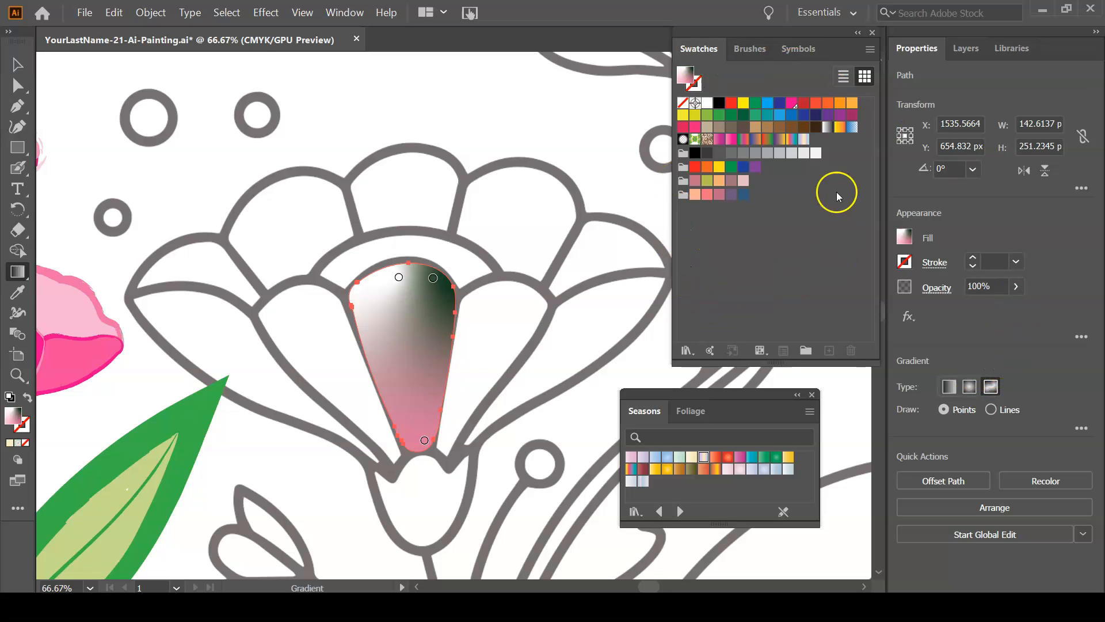
Try the Summer Multicolor and green radial Seasons gradients on the central petal, and fill it with the orange-to-red linear gradient
left_click(731, 141)
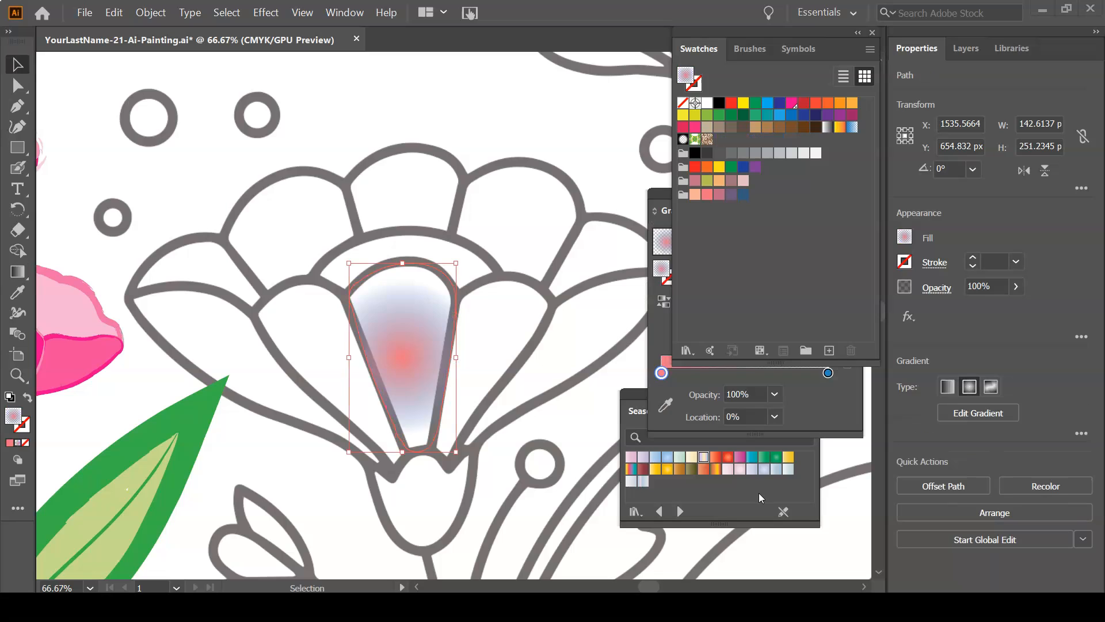
left_click(715, 458)
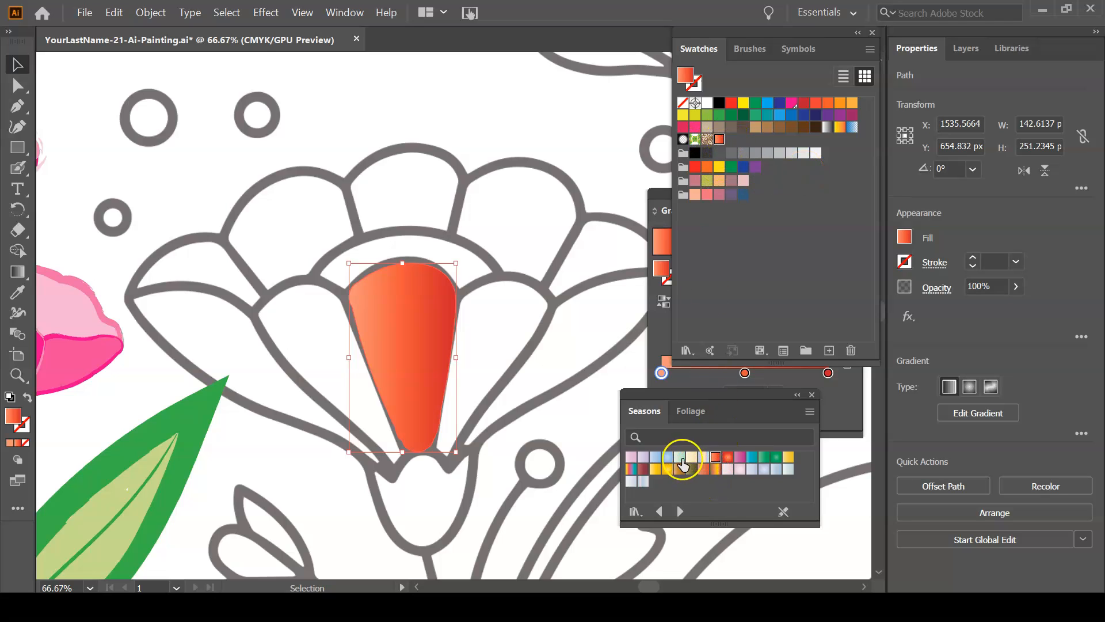
left_click(631, 470)
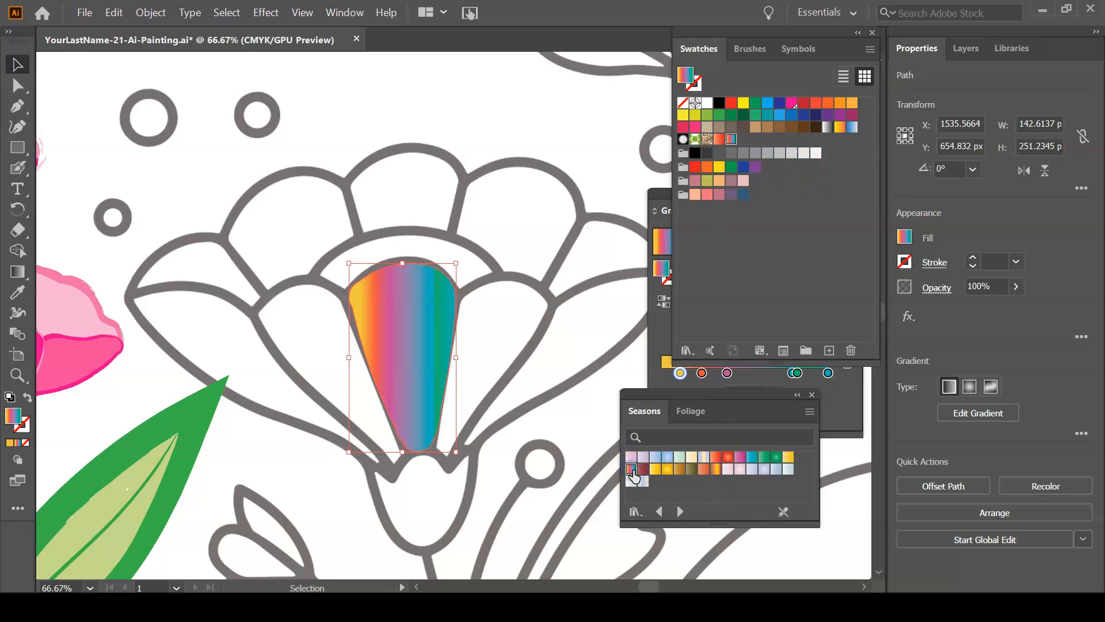
left_click(773, 457)
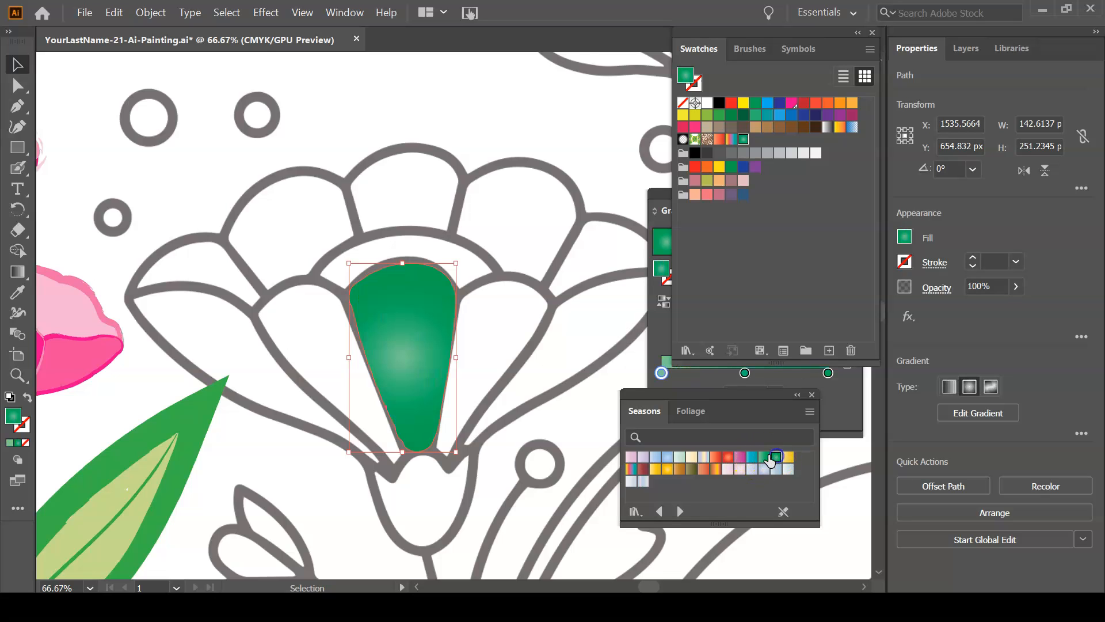
left_click(714, 459)
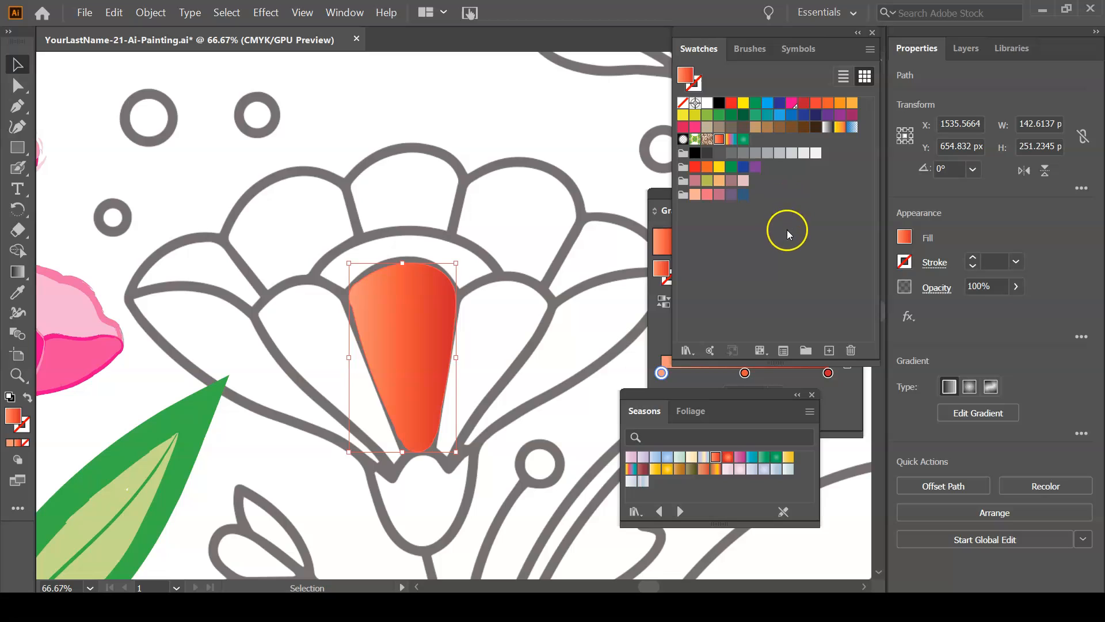
Move the Gradient panel beside the petal and recolor the gradient's middle stop with coral from Color Theme 11
left_click(655, 330)
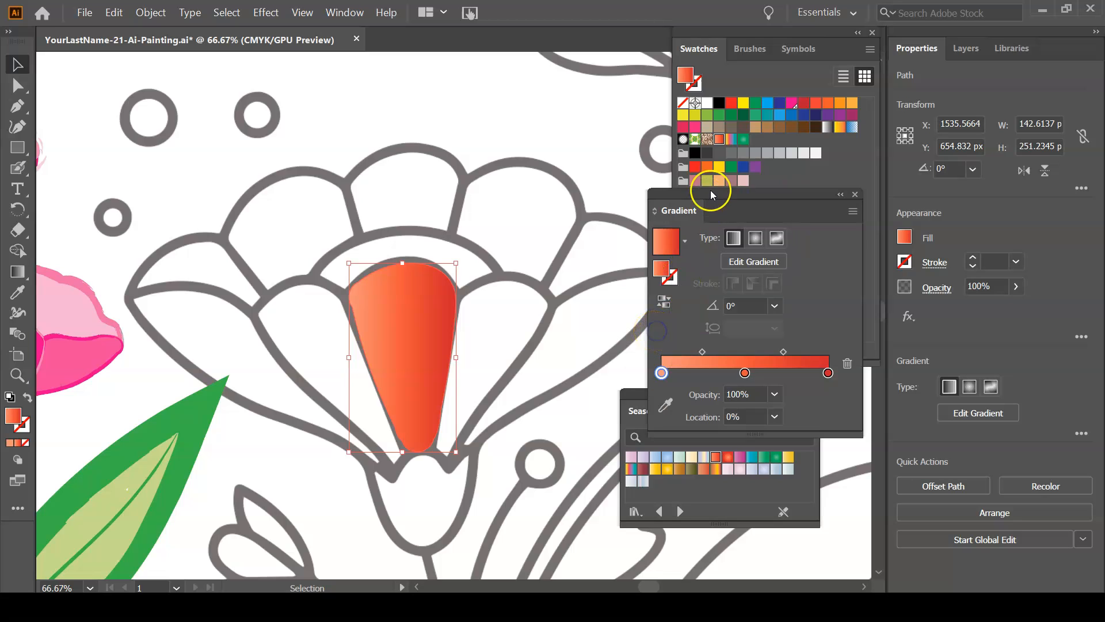
left_click_drag(731, 194, 589, 184)
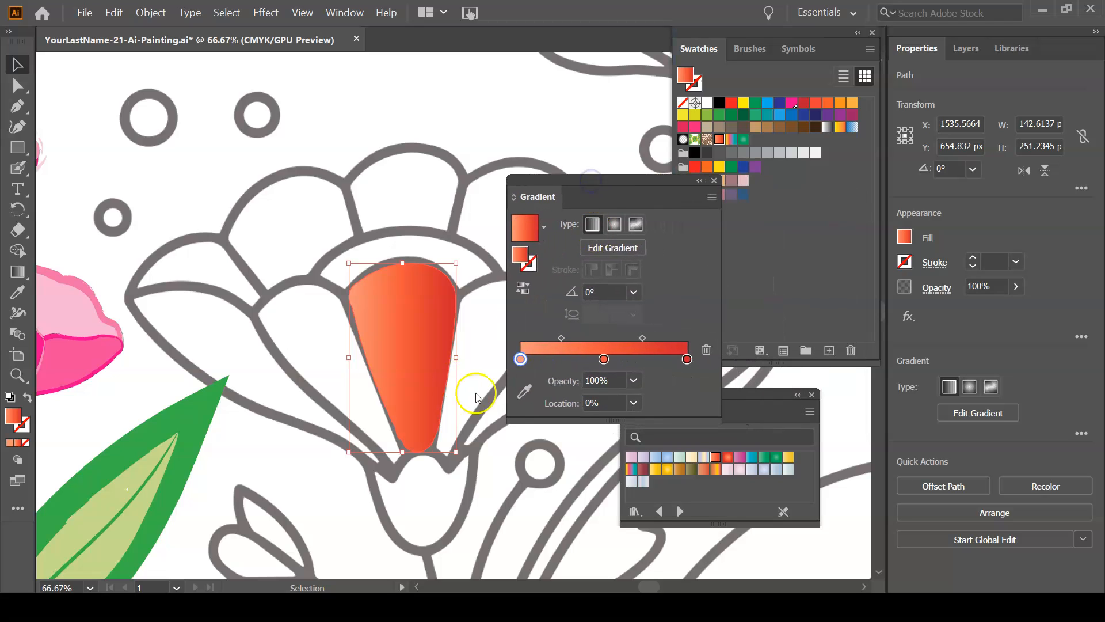
left_click(603, 359)
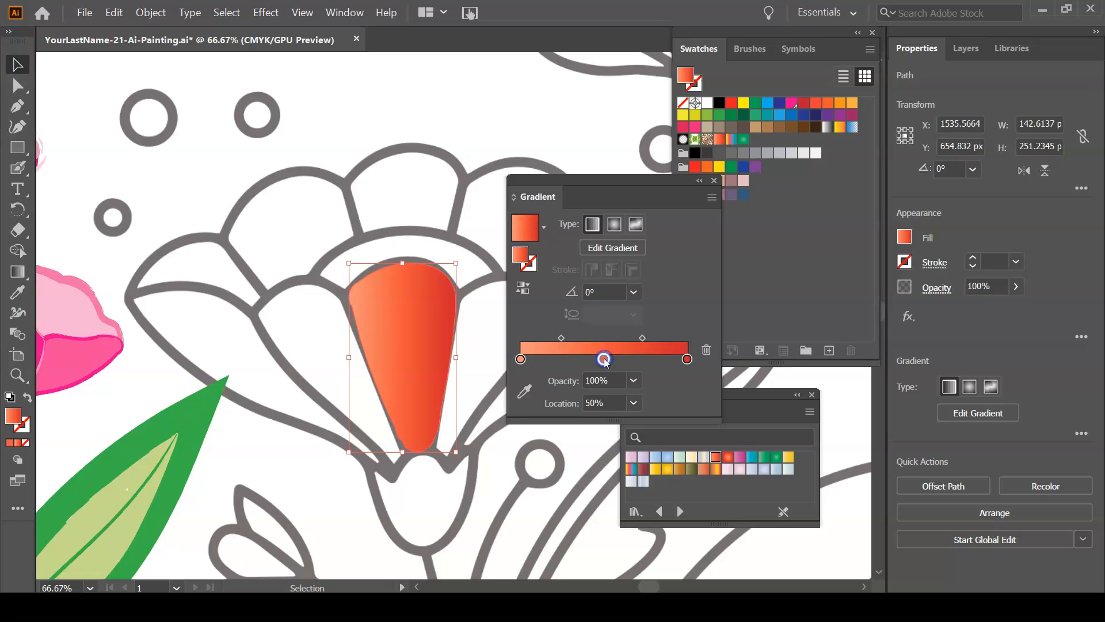
double_click(604, 359)
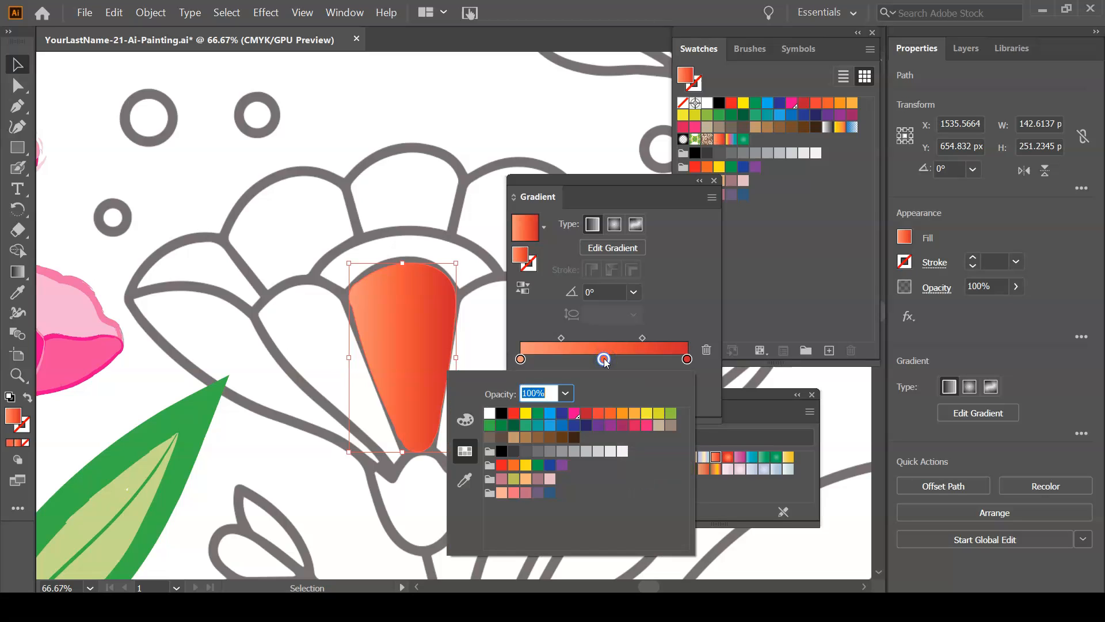
left_click(511, 493)
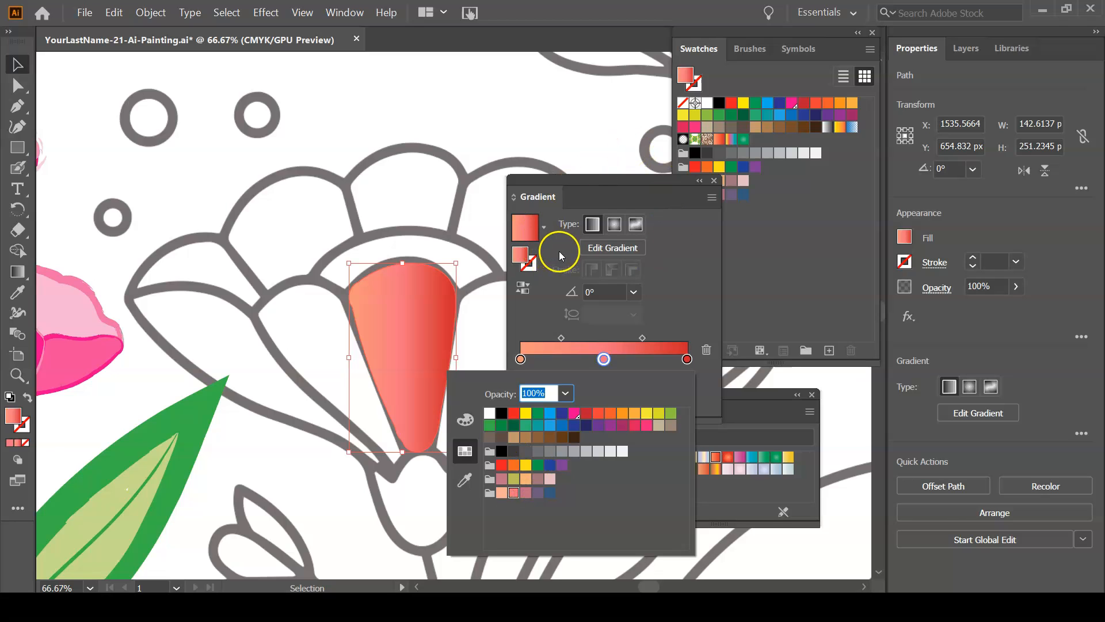
Recolor the petal gradient's end stop at 100% location to dark red with 60% opacity
left_click(689, 360)
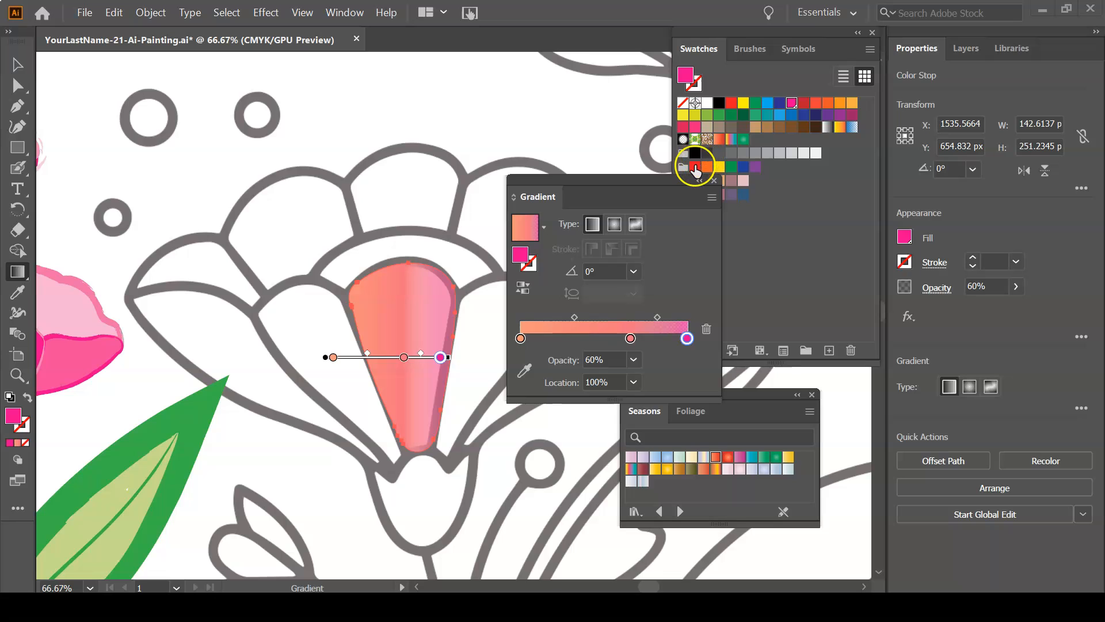
left_click(696, 168)
left_click_drag(620, 189, 590, 144)
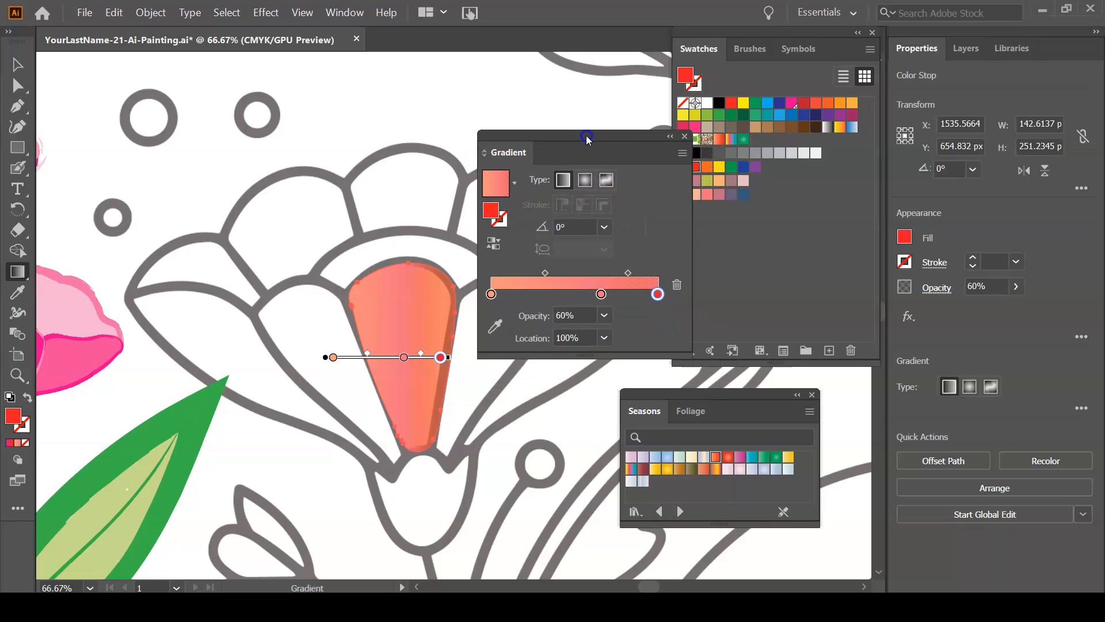
double_click(657, 293)
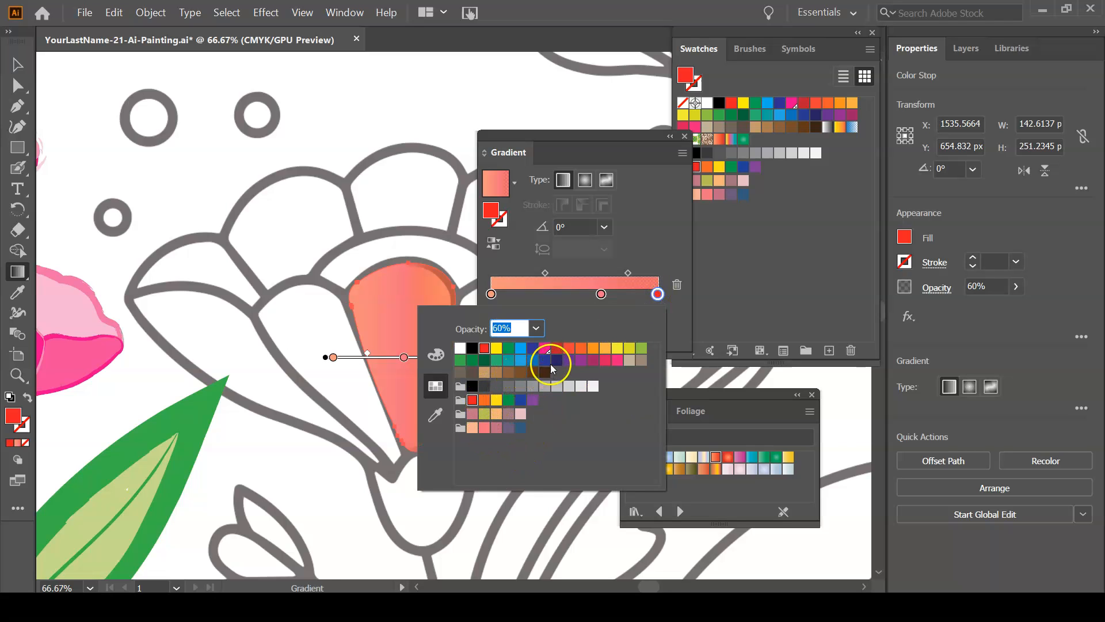
left_click(558, 349)
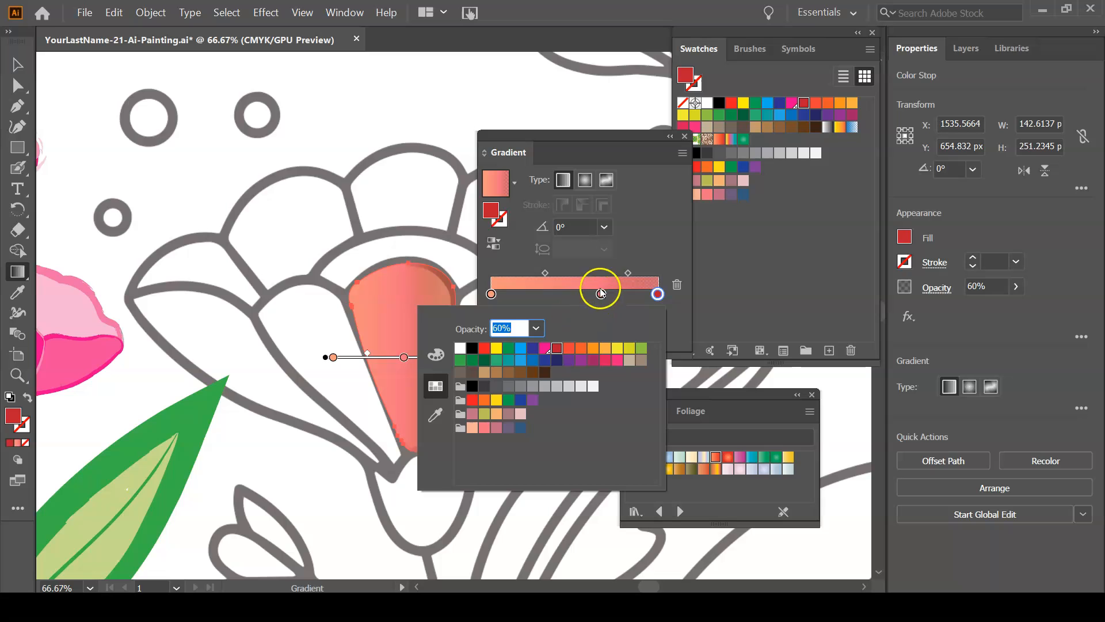
left_click(667, 237)
Move the gradient's middle color stop to about 50% and set the first stop's opacity to 60%
left_click_drag(600, 293, 574, 294)
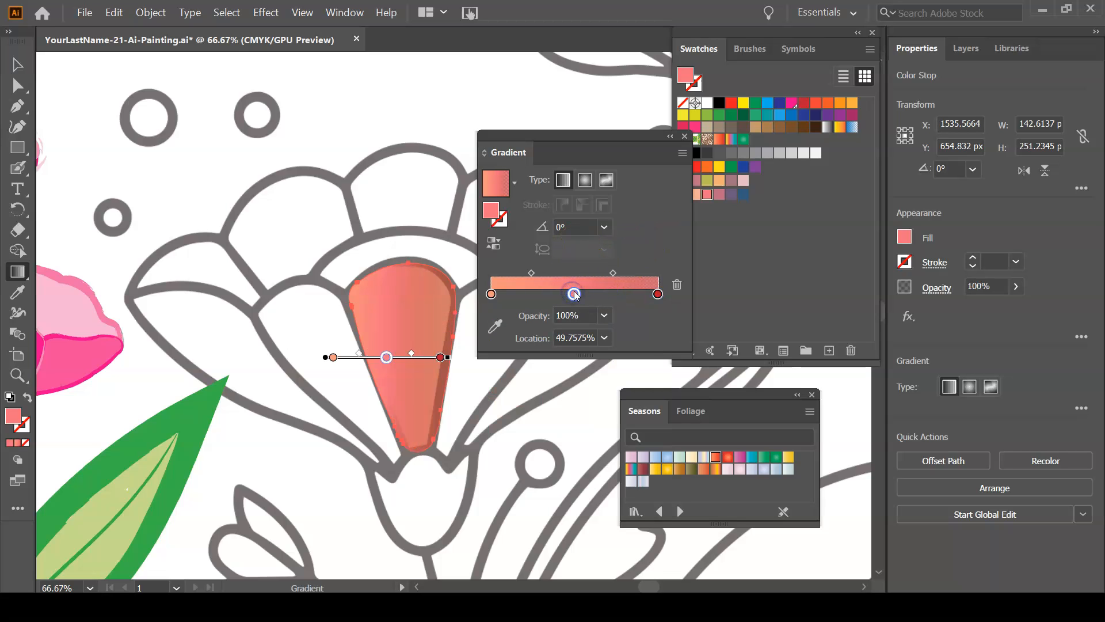
left_click(491, 294)
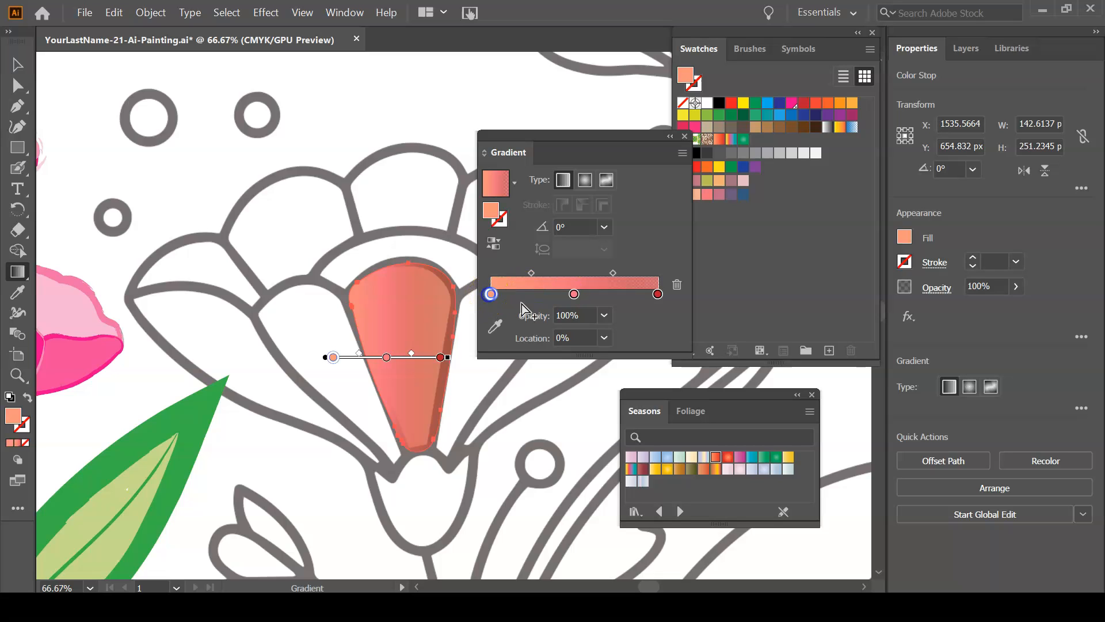
left_click(604, 316)
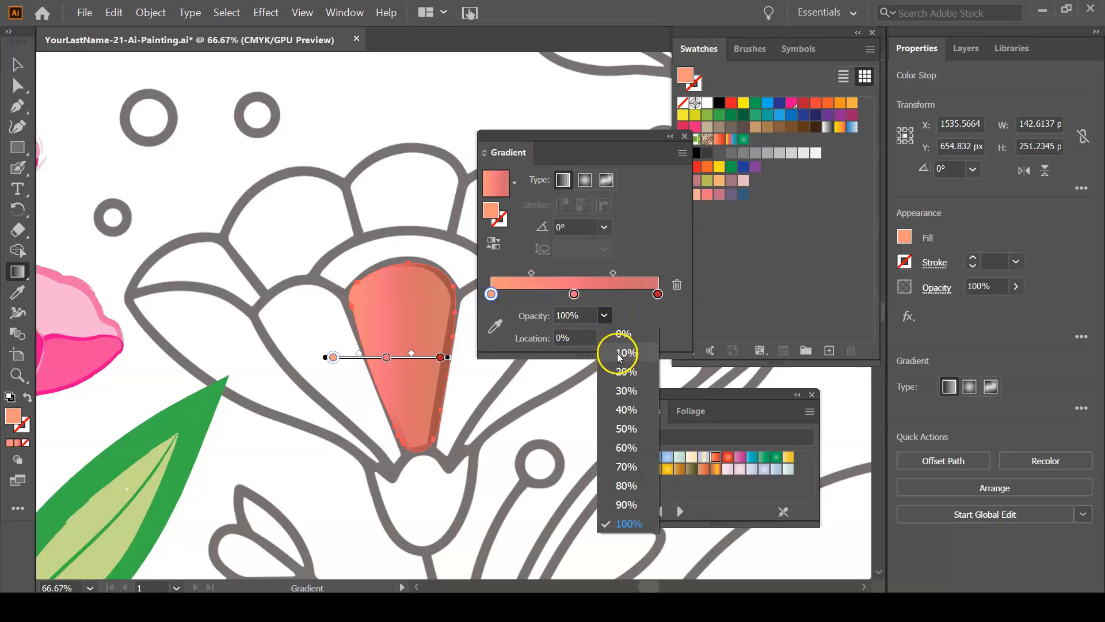
left_click(627, 447)
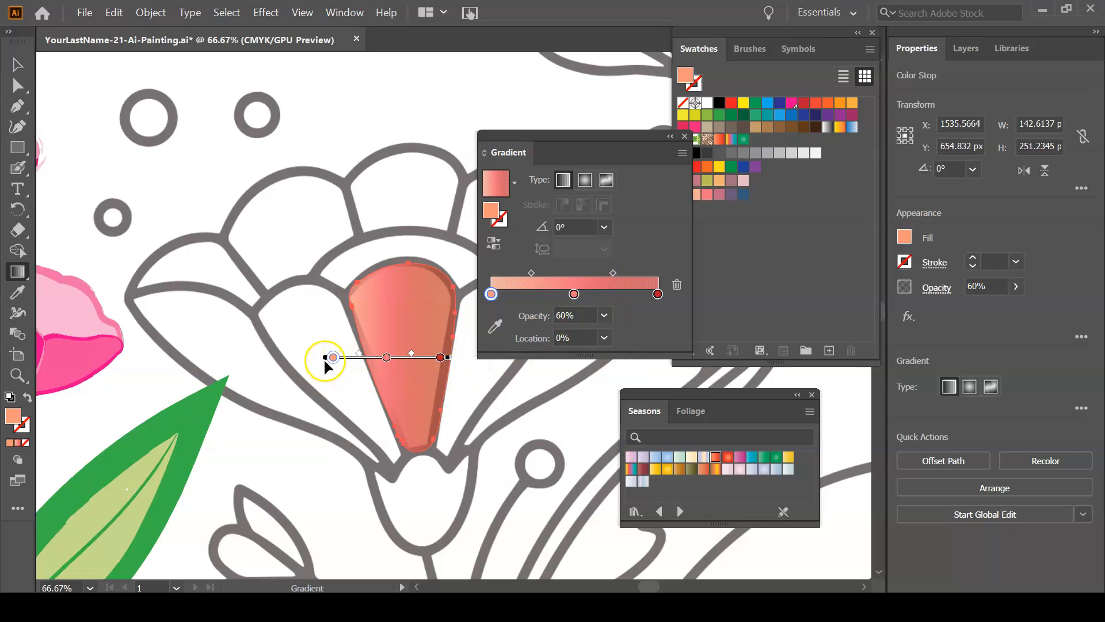
Shift the whole gradient slightly rightward across the central petal, and close the Gradient panel
left_click_drag(325, 360, 351, 357)
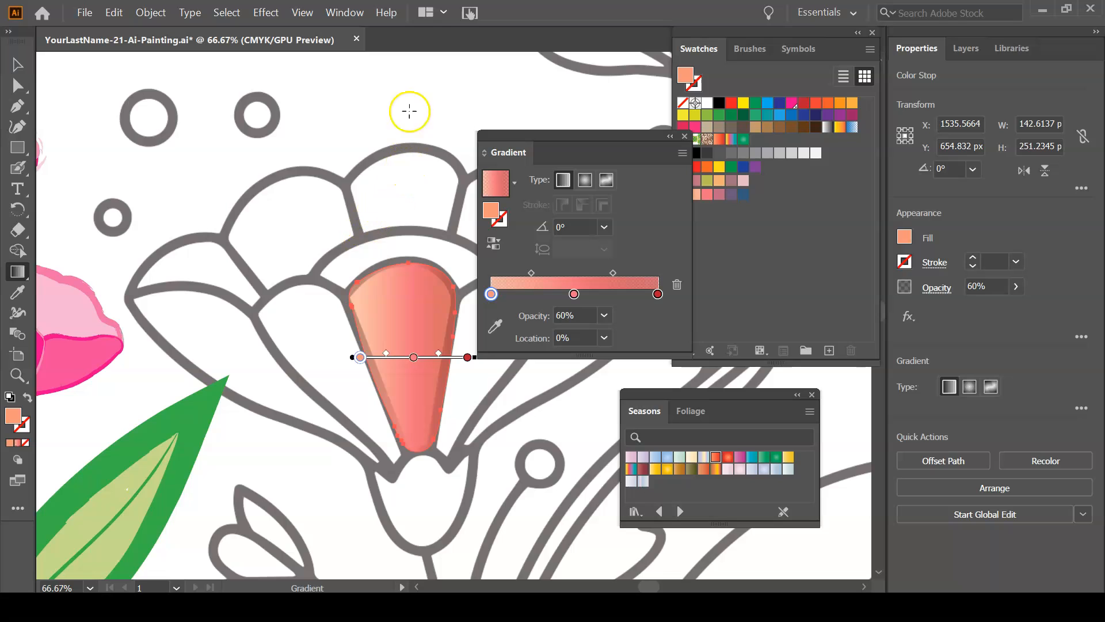
left_click(16, 63)
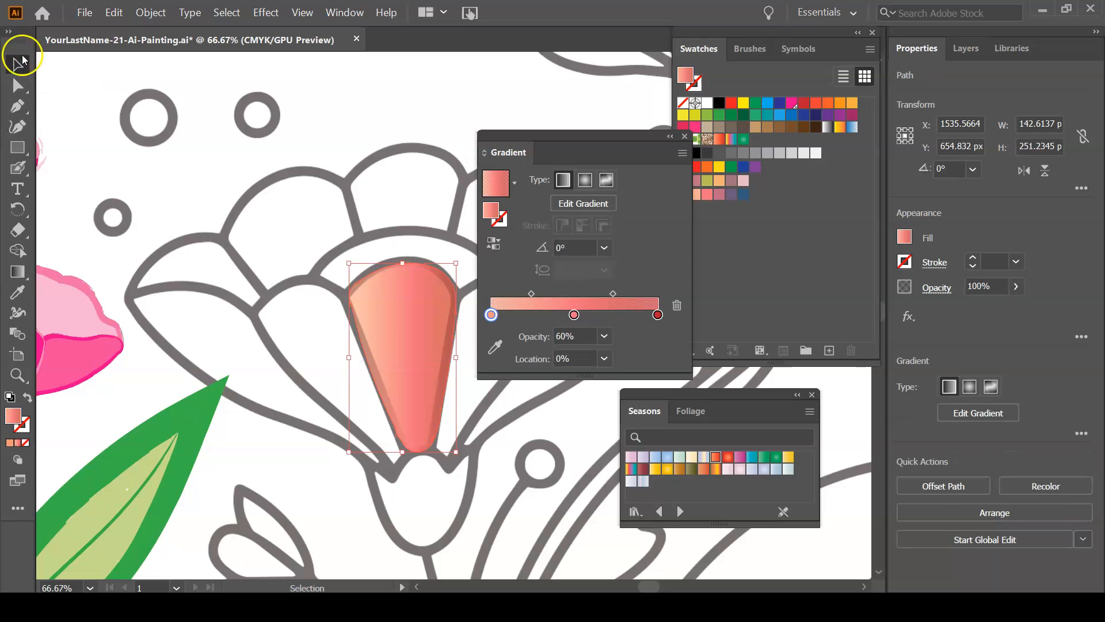
left_click(684, 138)
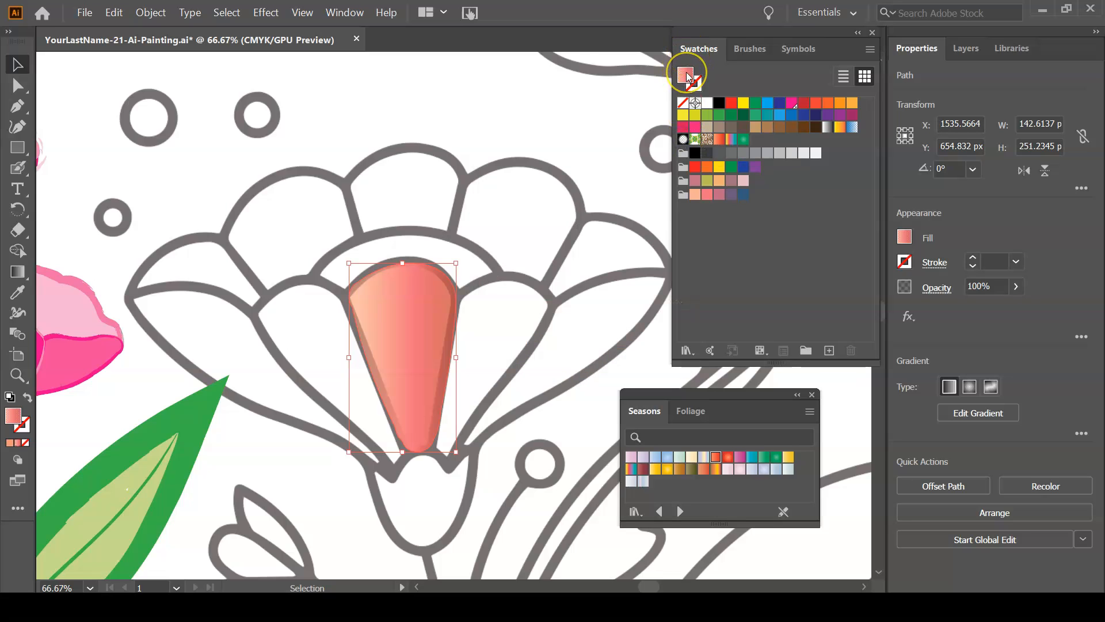
Save the central petal's gradient as a swatch named "New Gradient Swatch"
left_click(869, 51)
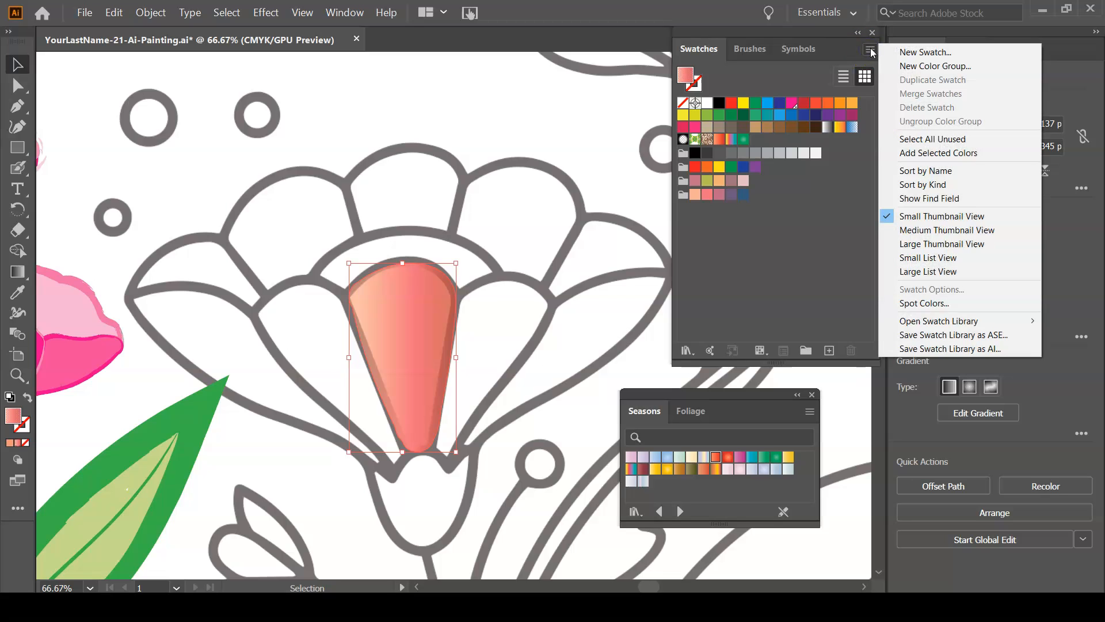
left_click(901, 51)
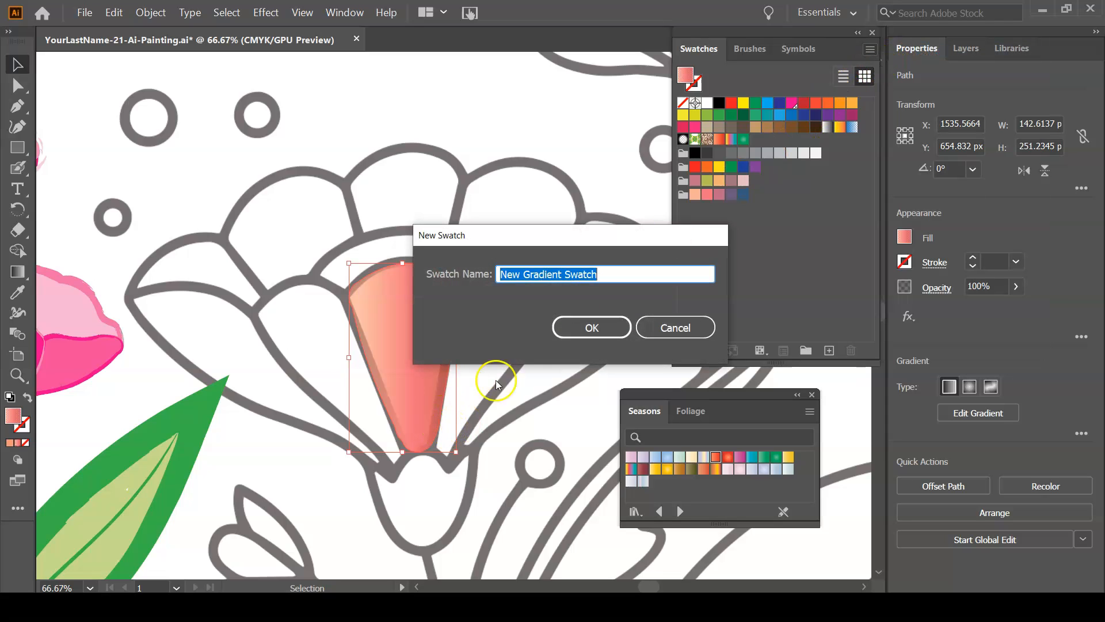
left_click(572, 327)
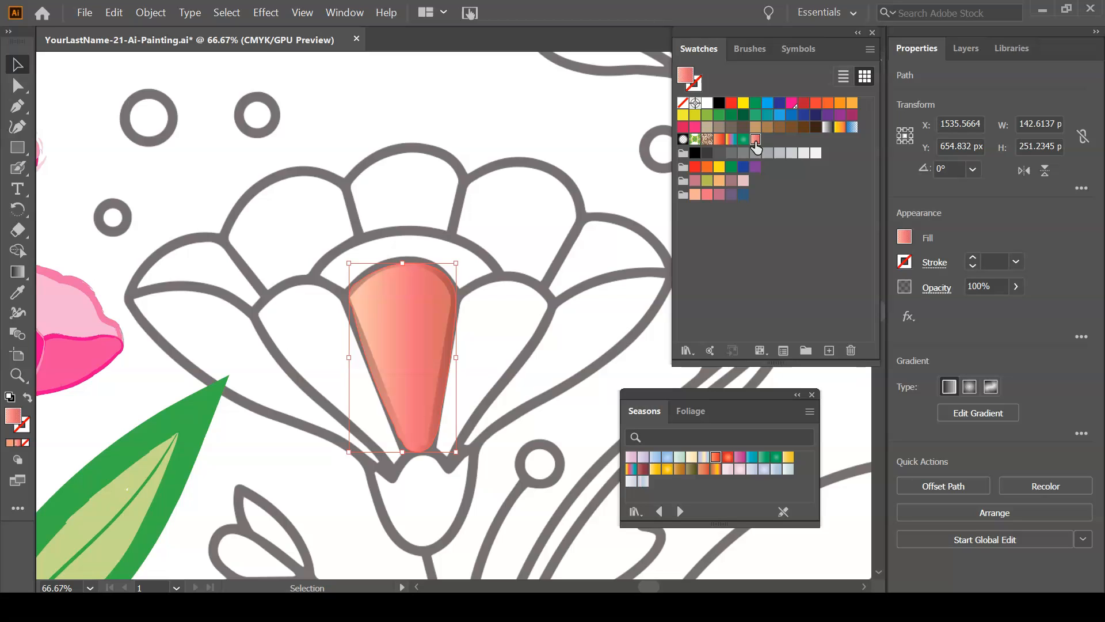
left_click(17, 167)
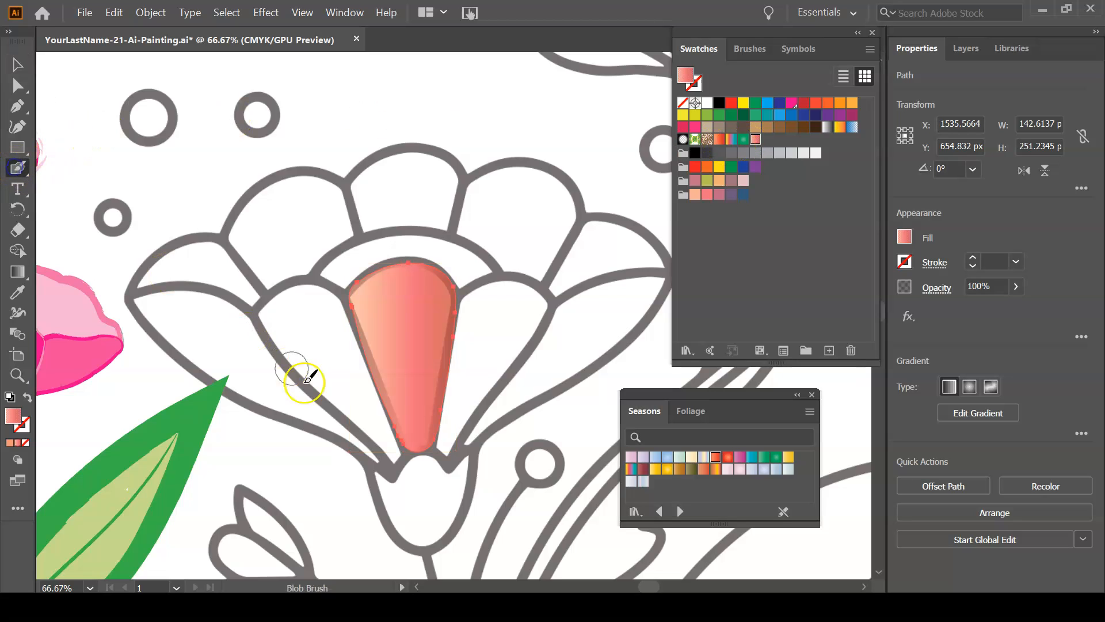
key("v")
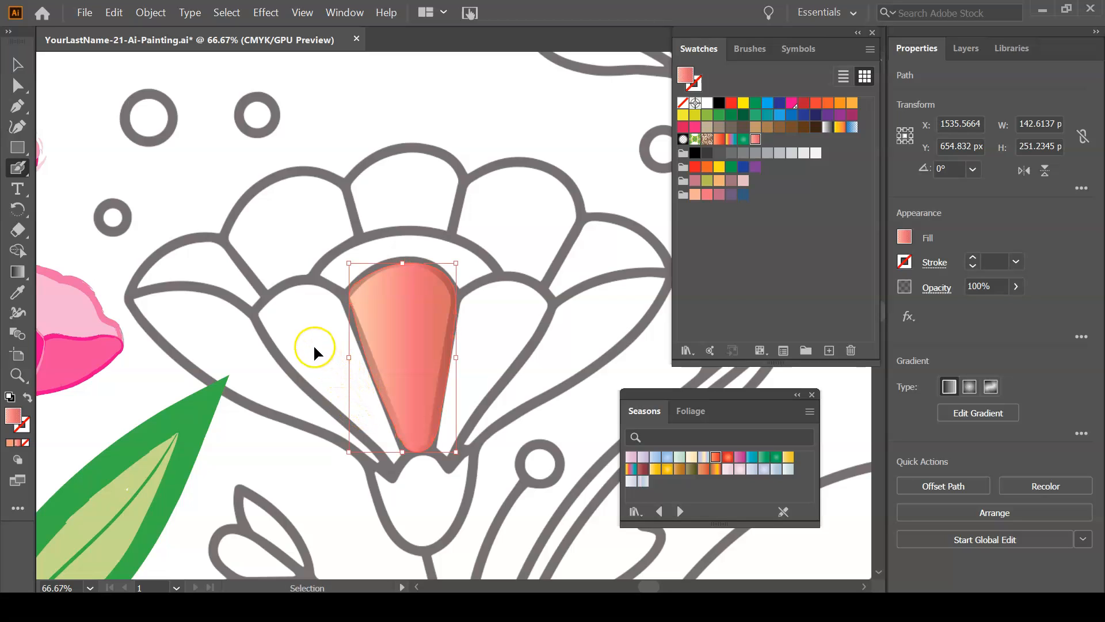
key("shift+b")
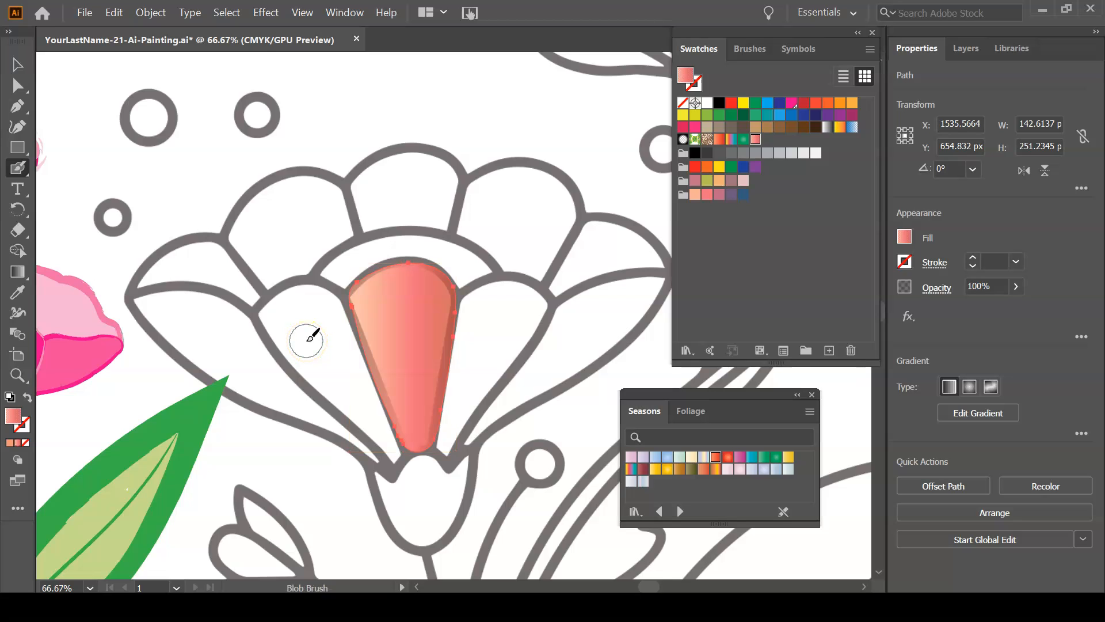
key("v")
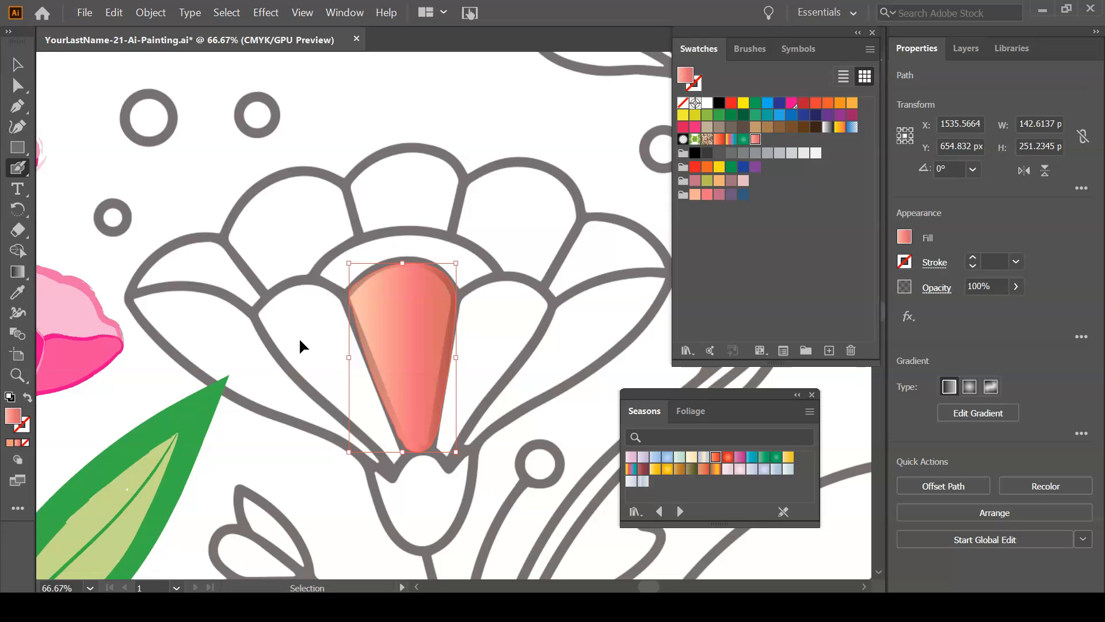
Paint the petal just left of the central petal with the Blob Brush using the coral gradient fill
key("shift+b")
key("v")
left_click(299, 337)
key("shift+b")
mouse_move(288, 336)
left_mouse_down()
mouse_move(394, 447)
mouse_move(362, 402)
mouse_move(330, 297)
mouse_move(303, 289)
mouse_move(269, 307)
mouse_move(311, 363)
mouse_move(306, 316)
mouse_move(391, 453)
left_mouse_up()
left_click_drag(383, 416, 337, 326)
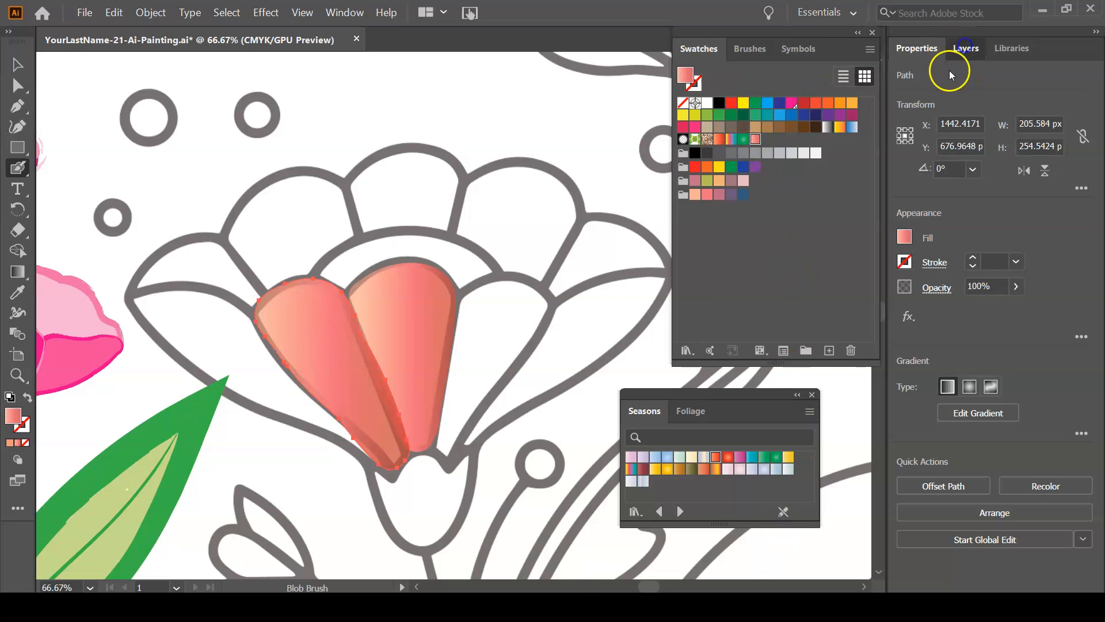
Hide the Original layer, deselect the petal to check the painted gradient shapes, and show the layer again
left_click(966, 48)
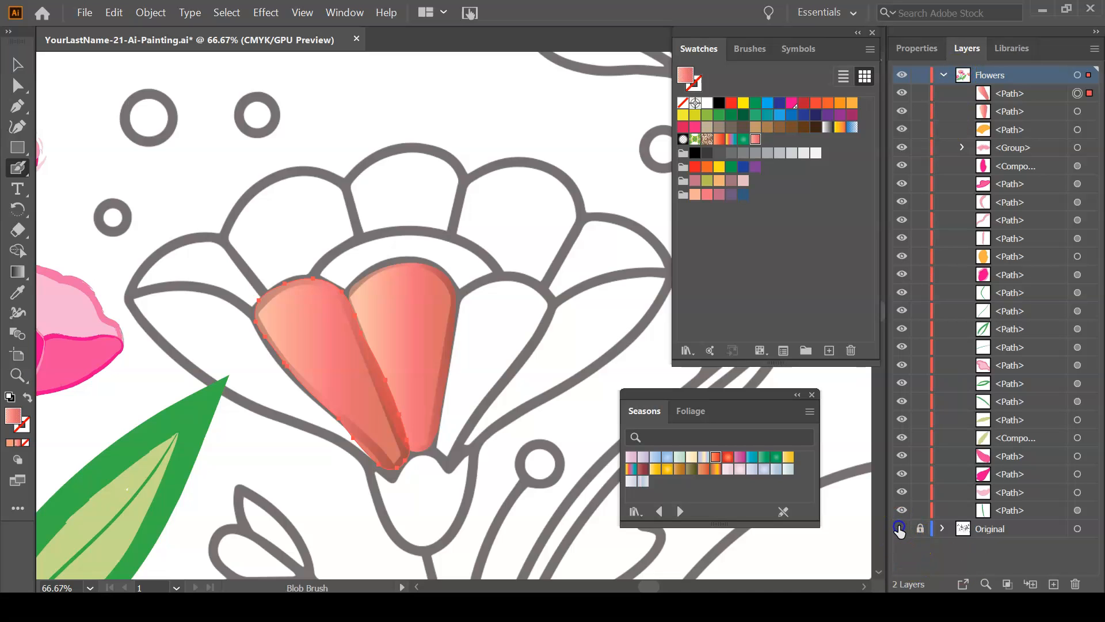
left_click(899, 527)
key("ctrl")
left_click(517, 479, "ctrl")
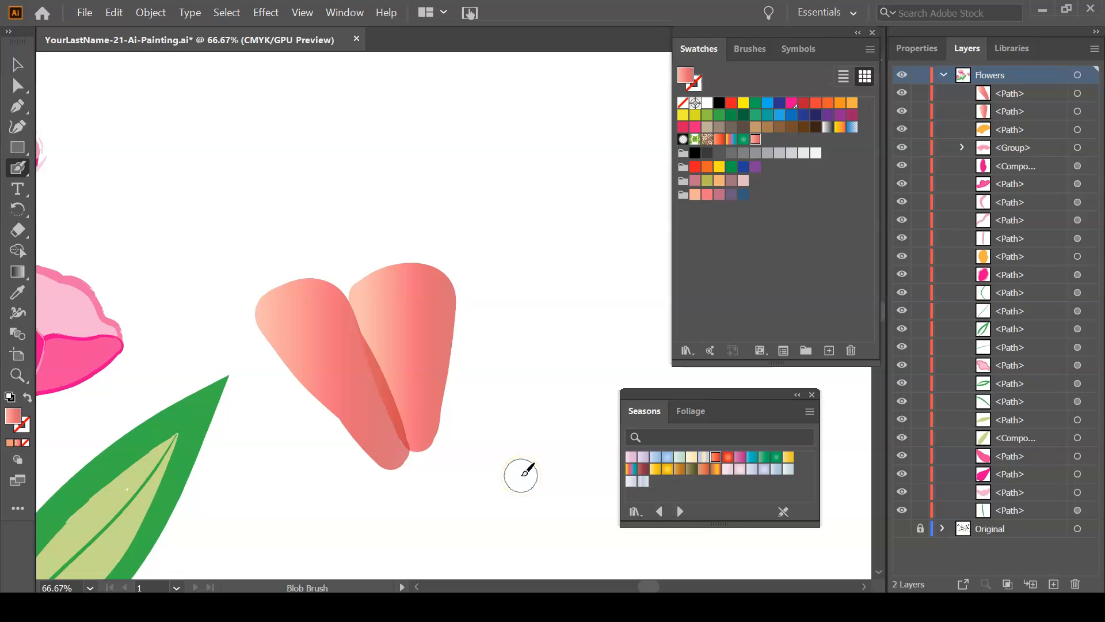
left_click(902, 529)
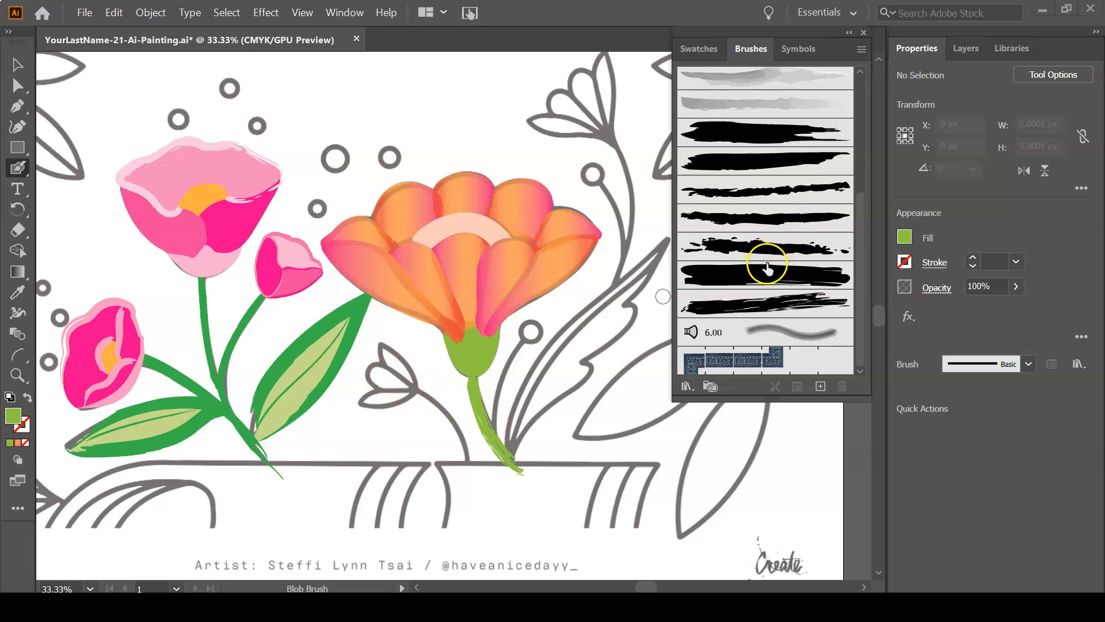
left_click(905, 237)
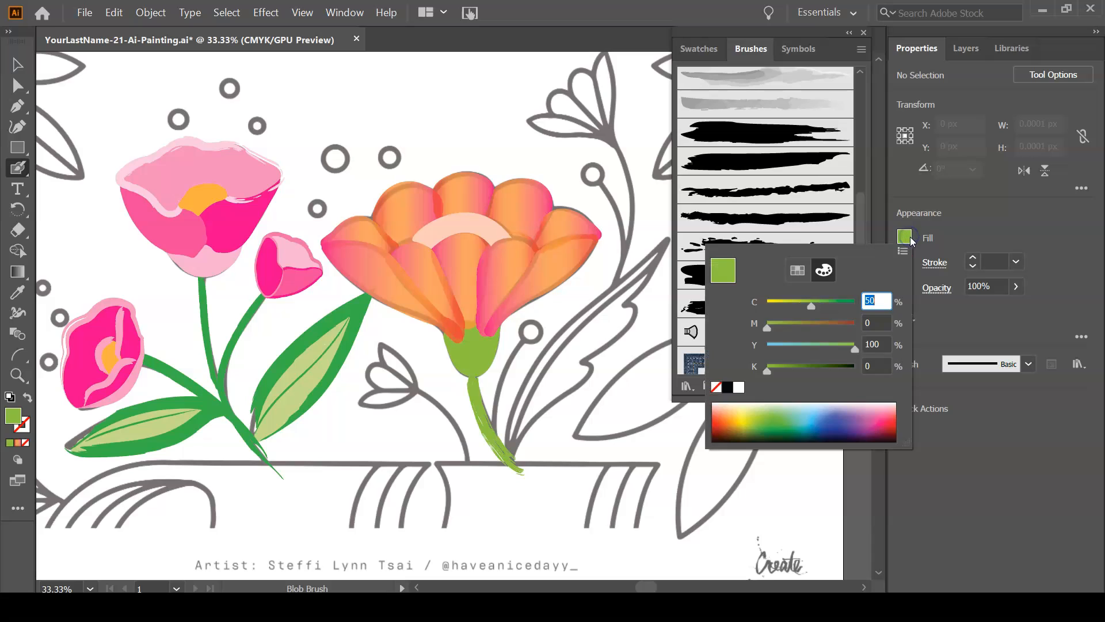
left_click(797, 270)
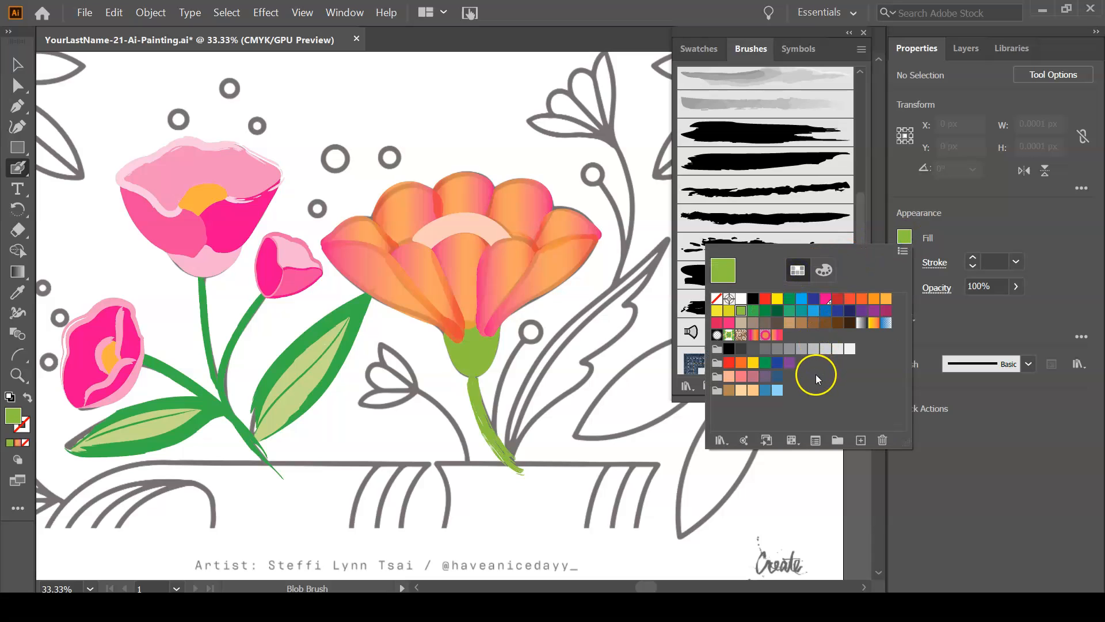
left_click(961, 78)
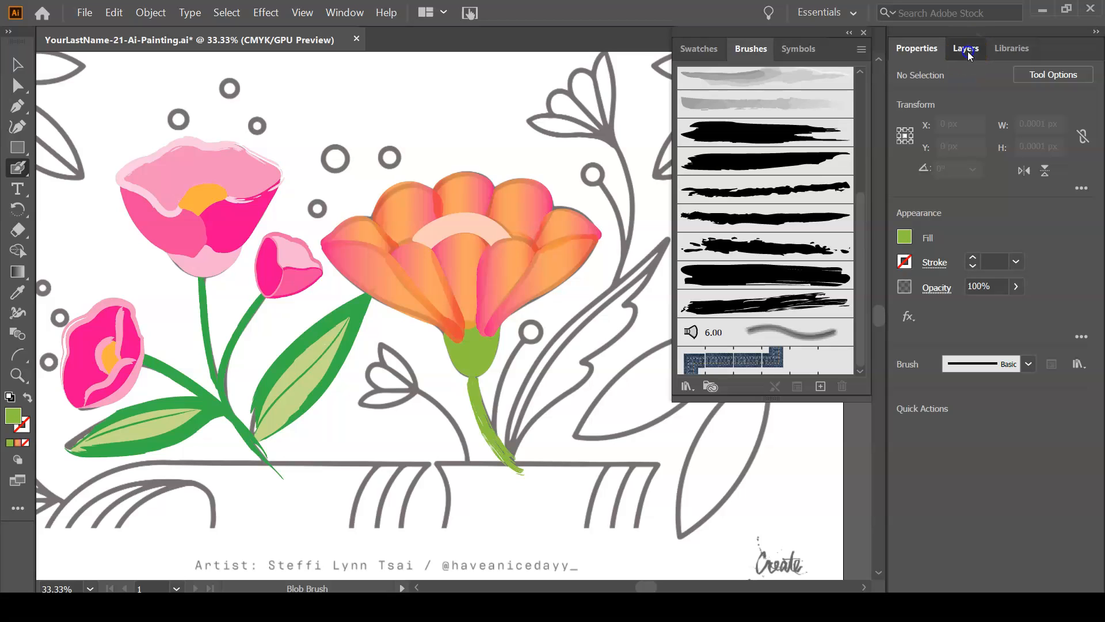
Inspect the painted flowers and stems with the Original line-art layer temporarily hidden
left_click(969, 52)
left_click(902, 94)
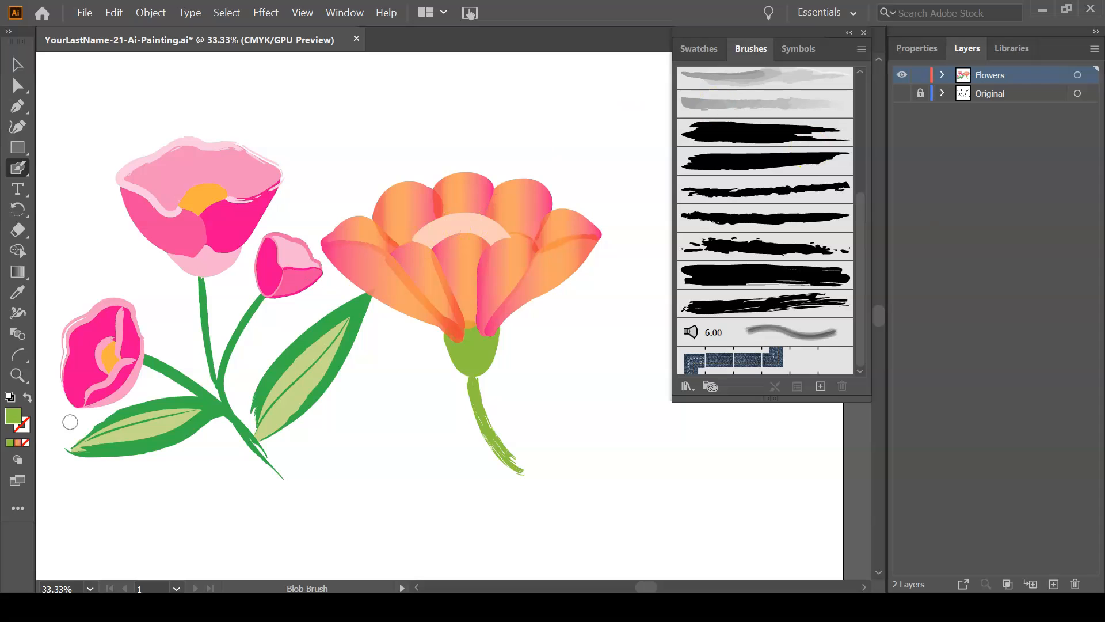
left_click(902, 93)
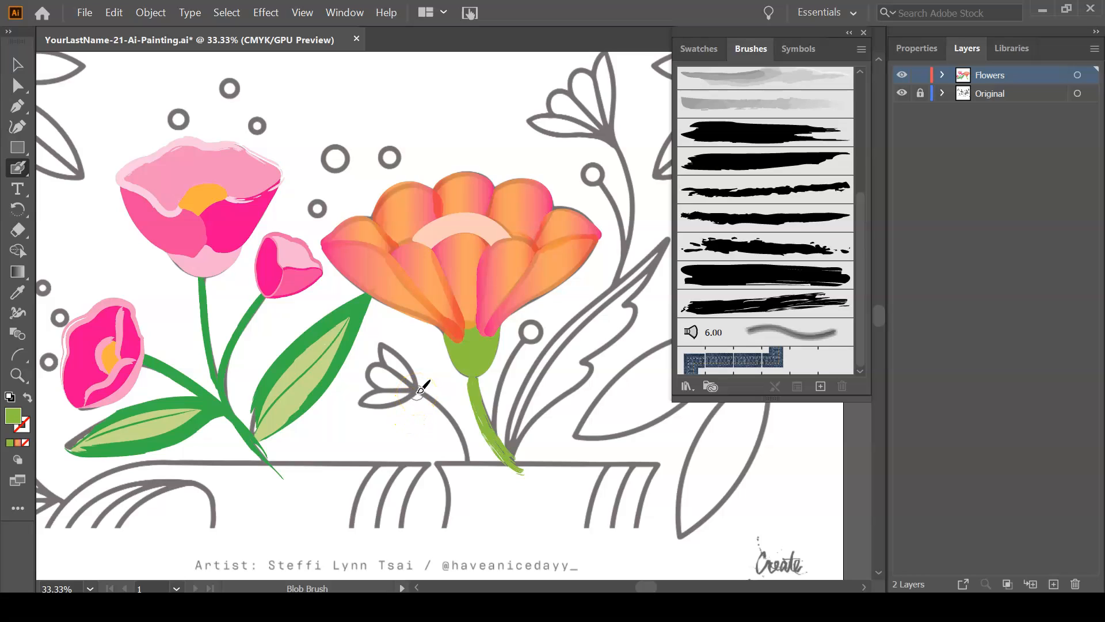
Paint the small three-petal bud left of the orange flower's stem with the Blob Brush in coral
key("space")
left_click(419, 391)
left_click(418, 390)
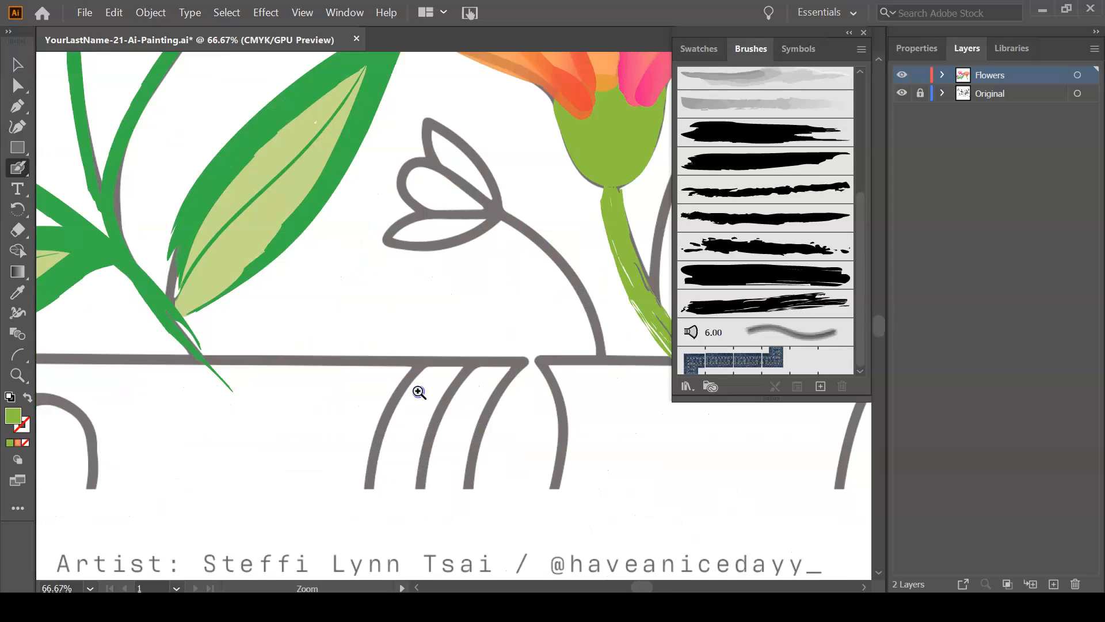
left_click(417, 389)
mouse_move(461, 219)
left_mouse_down()
mouse_move(442, 221)
mouse_move(328, 400)
left_mouse_up()
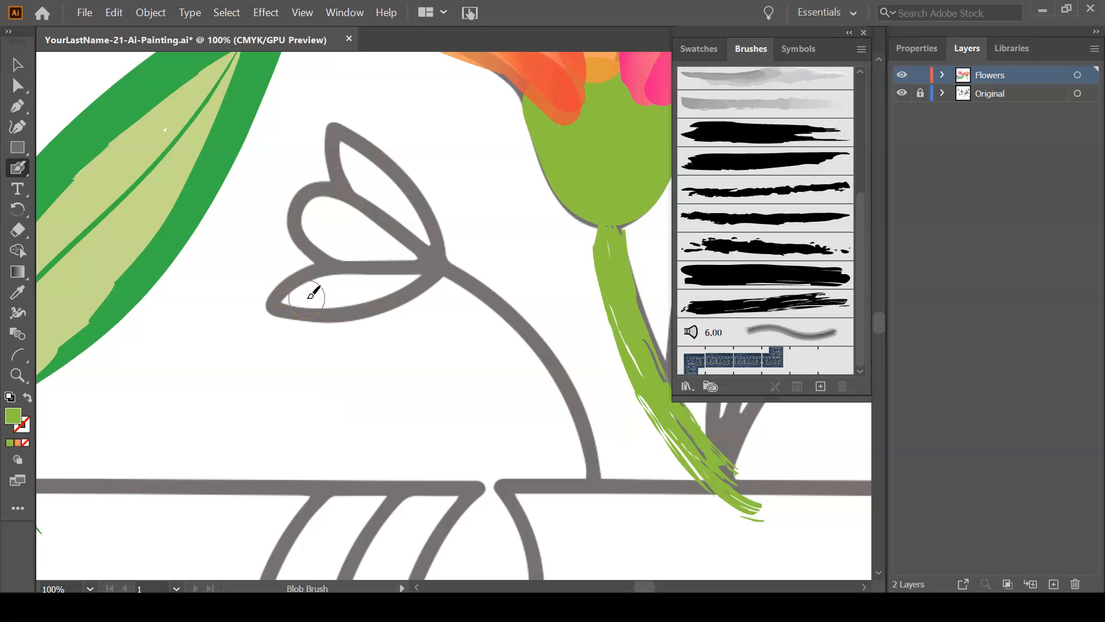
left_click(917, 51)
left_click(904, 237)
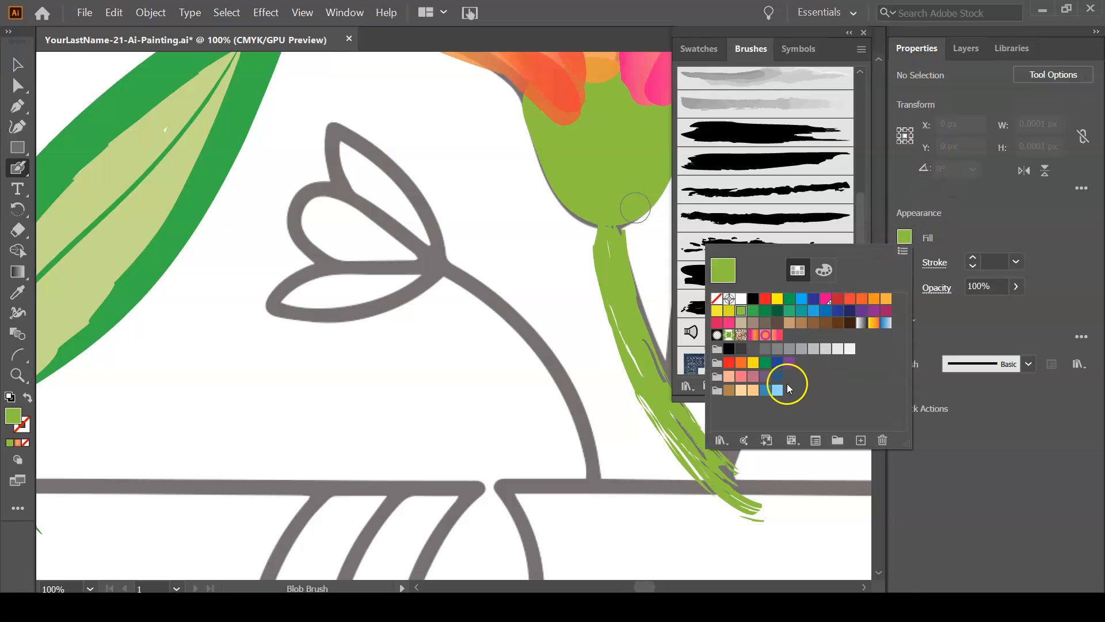
left_click(740, 377)
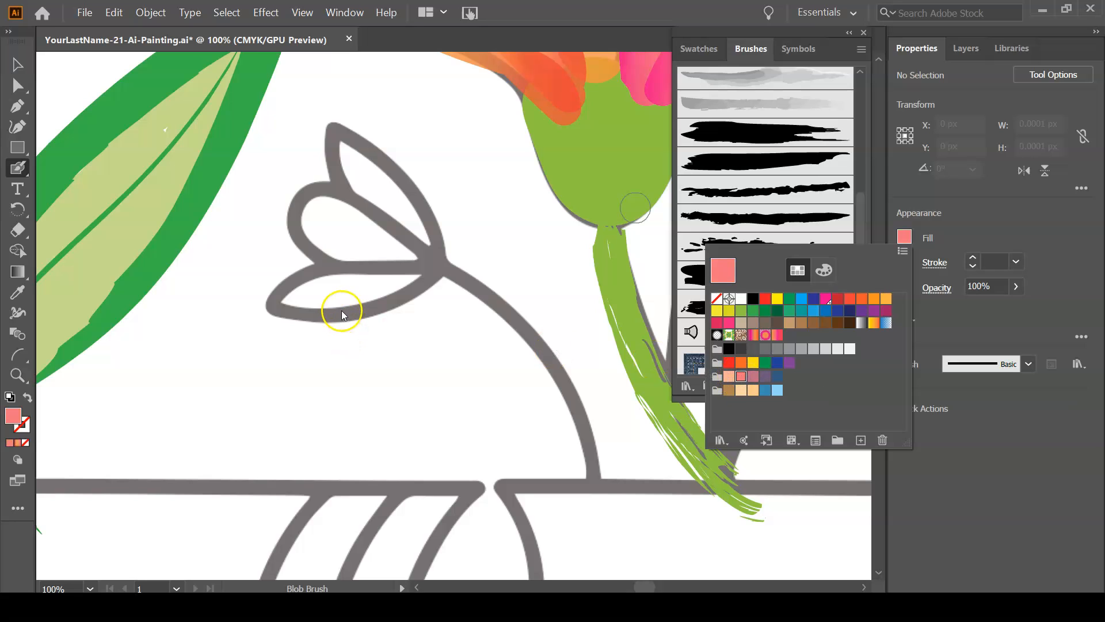
left_click(303, 293)
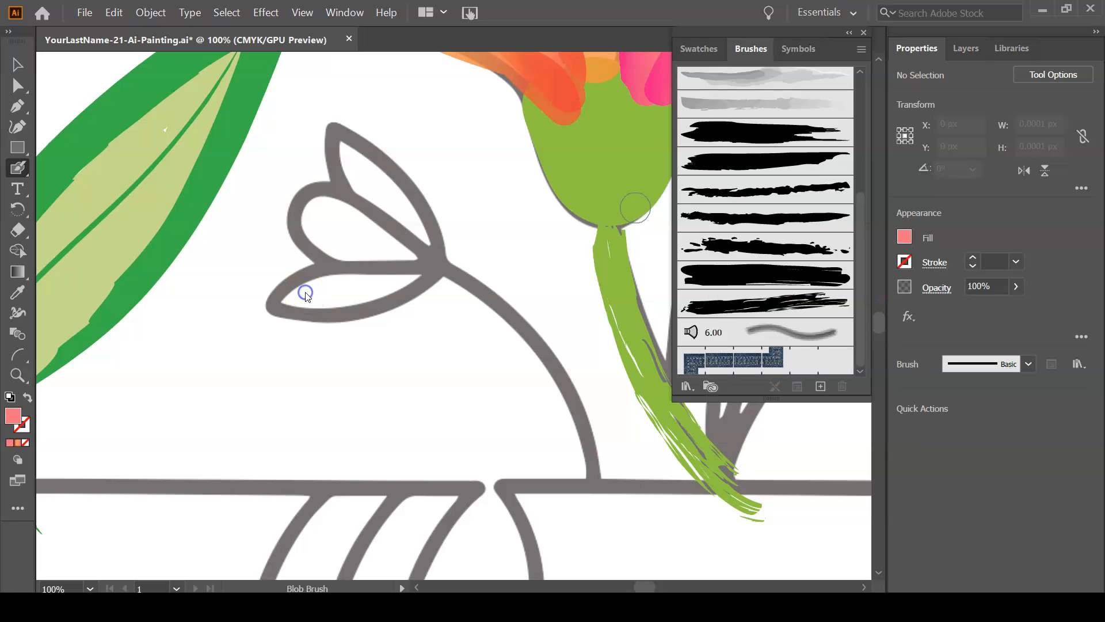
mouse_move(295, 298)
left_mouse_down()
mouse_move(412, 282)
mouse_move(429, 260)
mouse_move(398, 190)
mouse_move(343, 139)
mouse_move(405, 245)
mouse_move(315, 198)
mouse_move(340, 272)
mouse_move(286, 300)
mouse_move(358, 302)
mouse_move(395, 281)
mouse_move(378, 235)
mouse_move(327, 237)
left_mouse_up()
left_click_drag(382, 292, 342, 304)
Select the coral bud and fill it with the pink-to-orange linear gradient swatch
left_click(19, 62)
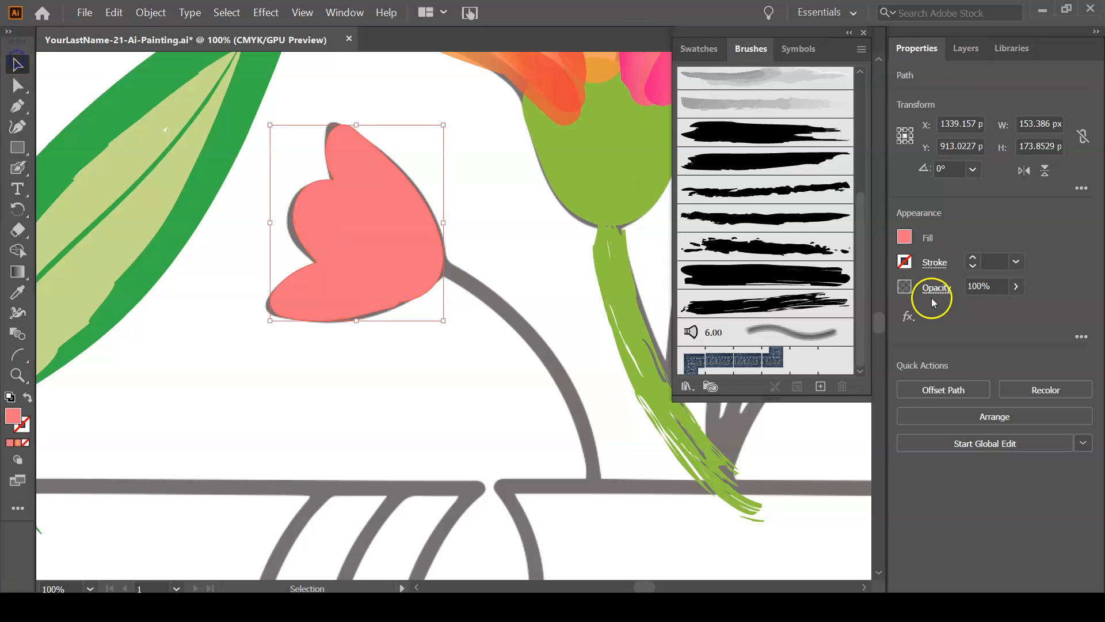
left_click(904, 237)
left_click(753, 335)
left_click(844, 434)
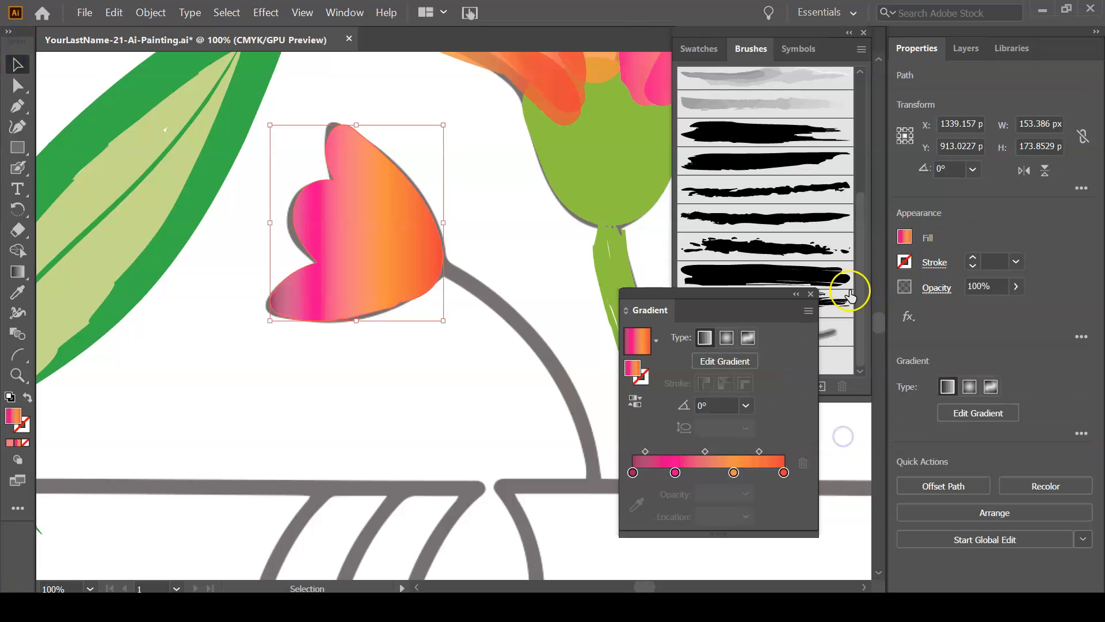
Recolor the bud gradient's first stop coral and second stop light gray, and remove the two remaining orange stops
double_click(633, 472)
left_click_drag(734, 472, 782, 532)
left_click_drag(784, 472, 797, 541)
double_click(674, 472)
left_click(707, 341)
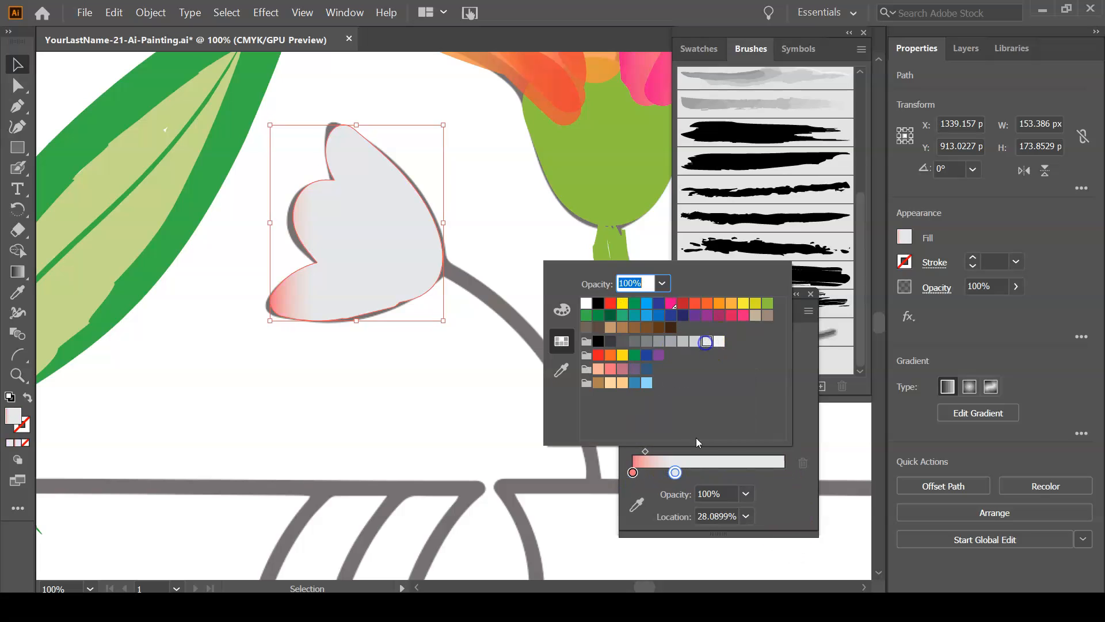
Add a coral stop at about 58% and a light gray stop near the end, and set the gradient angle to 45°
left_click(721, 472)
left_click(777, 473)
double_click(721, 473)
left_click(611, 368)
left_click(802, 488)
left_click(746, 405)
left_click(759, 210)
left_click(746, 405)
left_click(766, 197)
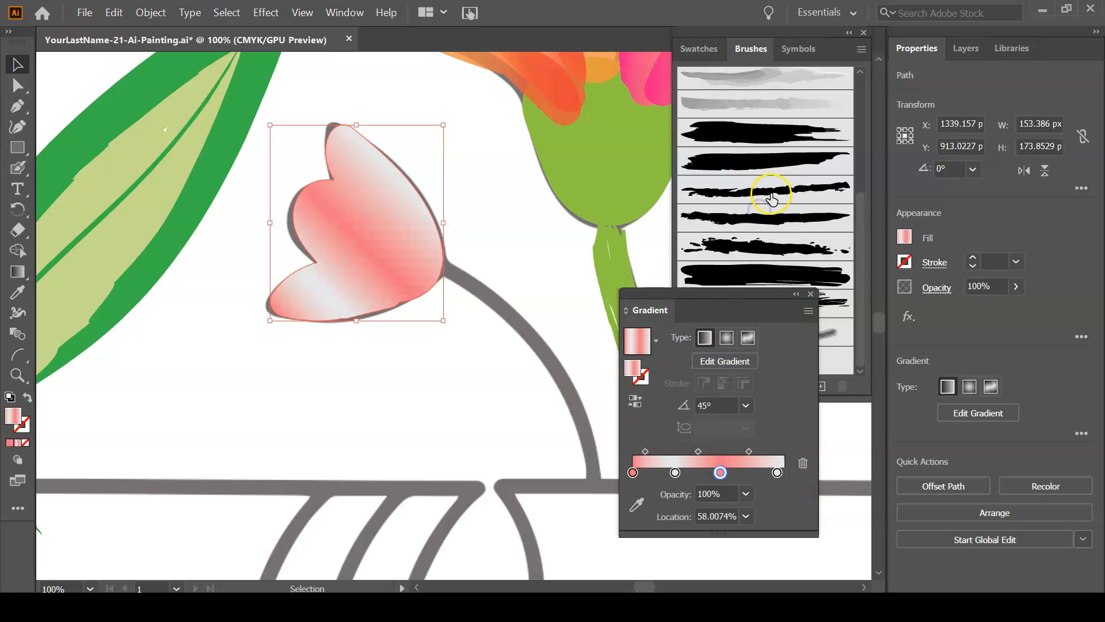
Move the last light gray stop inward, add a coral stop at the gradient's end, and set the angle to 60°
left_click_drag(776, 472, 760, 472)
double_click(779, 472)
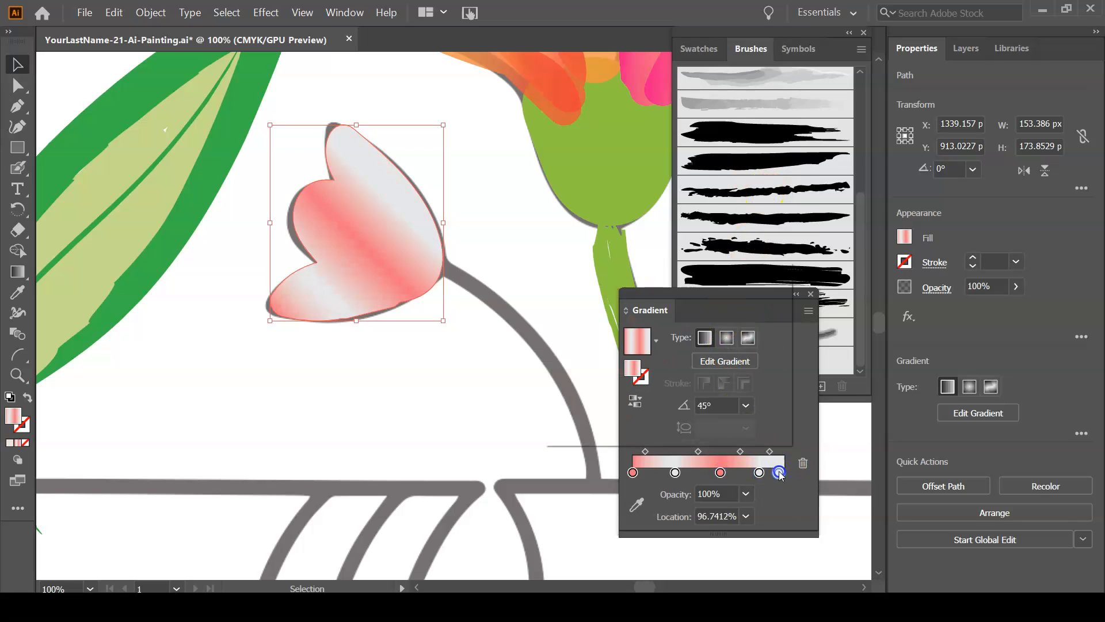
left_click(610, 369)
left_click(802, 355)
left_click(745, 405)
left_click(770, 167)
Shift the gradient's stops and midpoints to narrow the pale bands between petals, placing the midpoint before the second pale stop at 87%
left_click_drag(645, 451, 693, 450)
left_click_drag(759, 473, 752, 472)
left_click_drag(779, 473, 745, 452)
left_click_drag(675, 473, 741, 472)
left_click(746, 494)
left_click(747, 495)
left_click(747, 496)
left_click(779, 338)
left_click(746, 451)
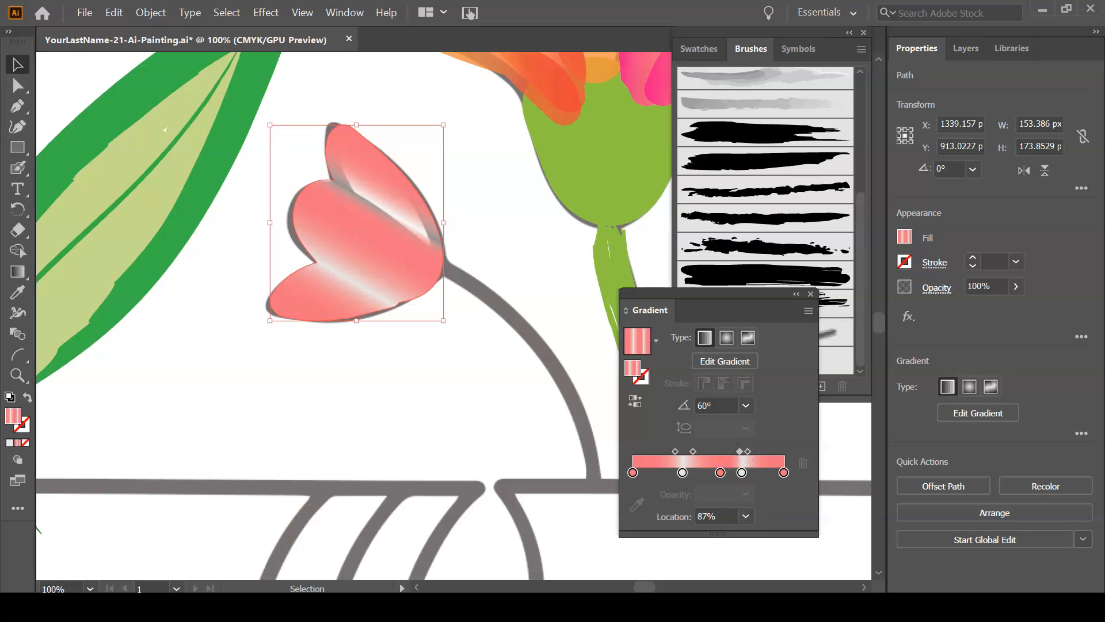
Recolor both light gray gradient stops peach and set the stop at about 72% to 90% opacity
double_click(741, 472)
left_click(598, 369)
double_click(683, 472)
left_click(597, 370)
left_click(742, 473)
left_click(744, 494)
left_click(755, 452)
Outline the bud with a 0.5 pt light peach stroke using a rough-edged art brush
left_click(904, 262)
left_click(721, 398)
left_click(974, 257)
left_click(798, 218)
left_click(1016, 260)
left_click(1041, 296)
left_click(904, 262)
left_click(731, 418)
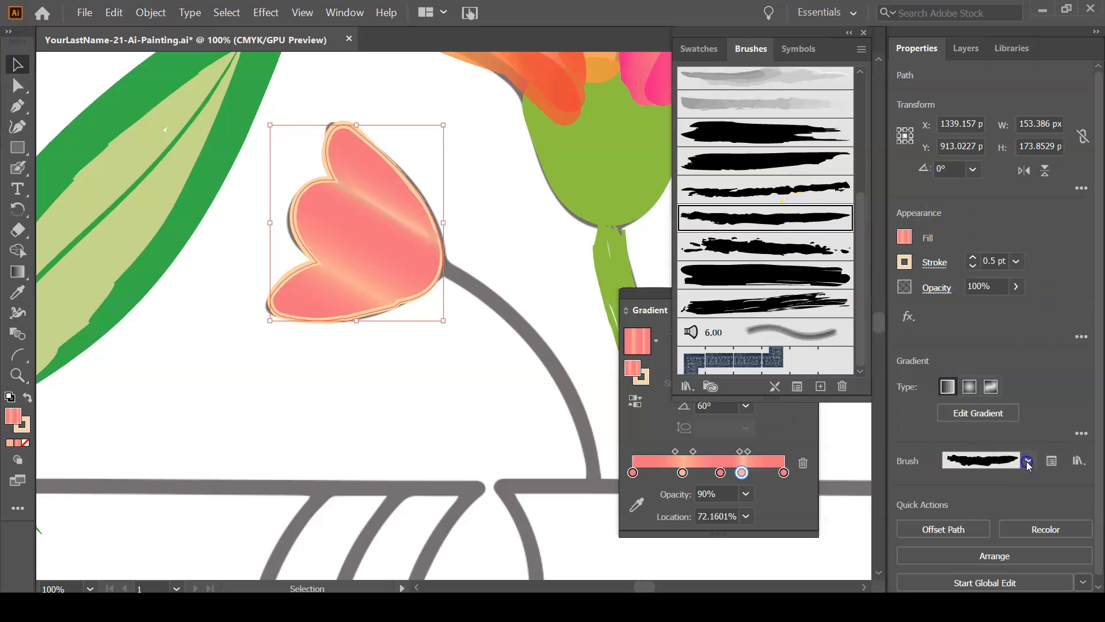
Try several other brushes on the bud's outline
left_click(783, 329)
left_click(806, 106)
left_click(754, 84)
left_click(725, 130)
scroll(740, 190, "up", 5)
left_click(764, 197)
left_click(756, 213)
left_click(744, 277)
scroll(746, 311, "down", 5)
Open the Artistic_Paintbrush library, apply its first brush to the bud's outline, and set the stroke weight to 0.75 pt
left_click(687, 385)
mouse_move(803, 444)
left_click(870, 479)
left_click(563, 318)
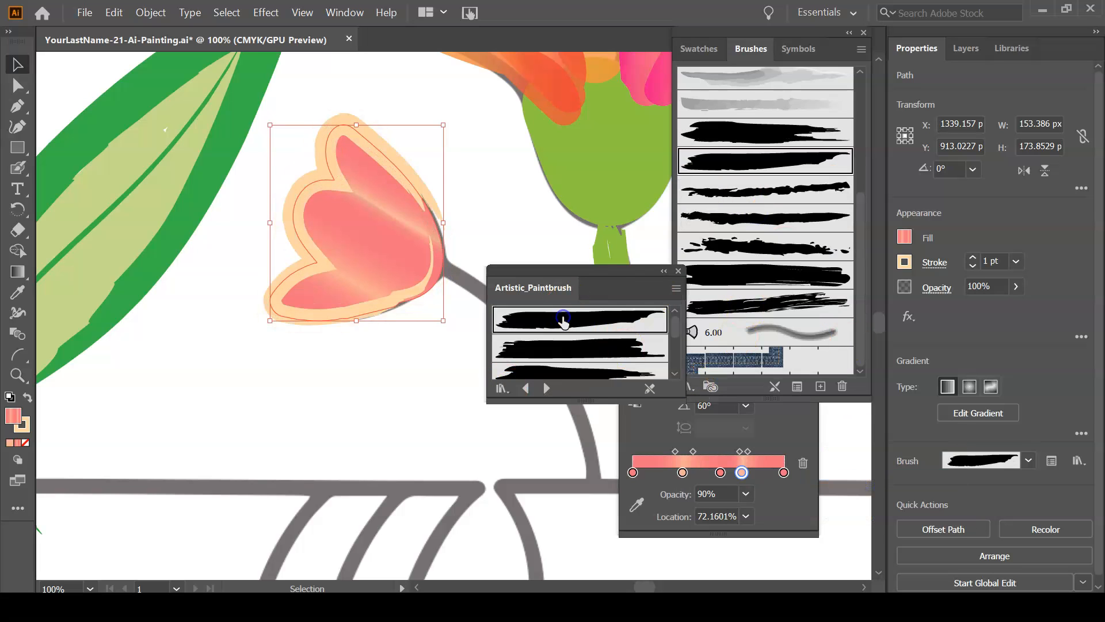
left_click(1016, 261)
left_click(1068, 290)
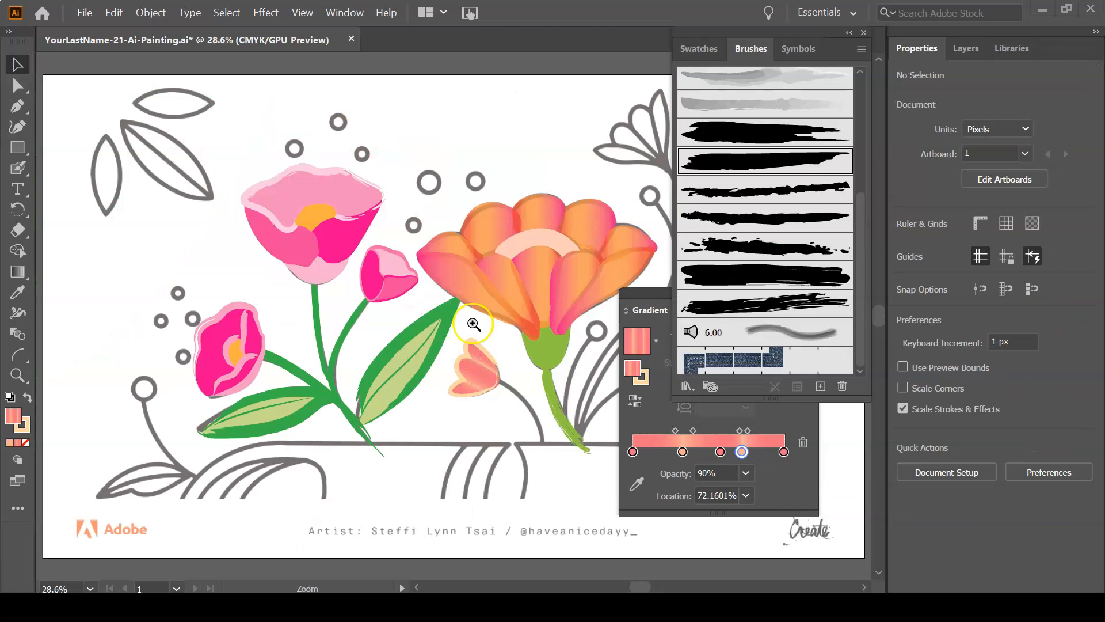
Paint the bud's stem and the stem of the round berry beside the orange flower with 0.75 pt green Paintbrush strokes
left_click(512, 414, "ctrl")
left_click_drag(329, 425, 279, 353)
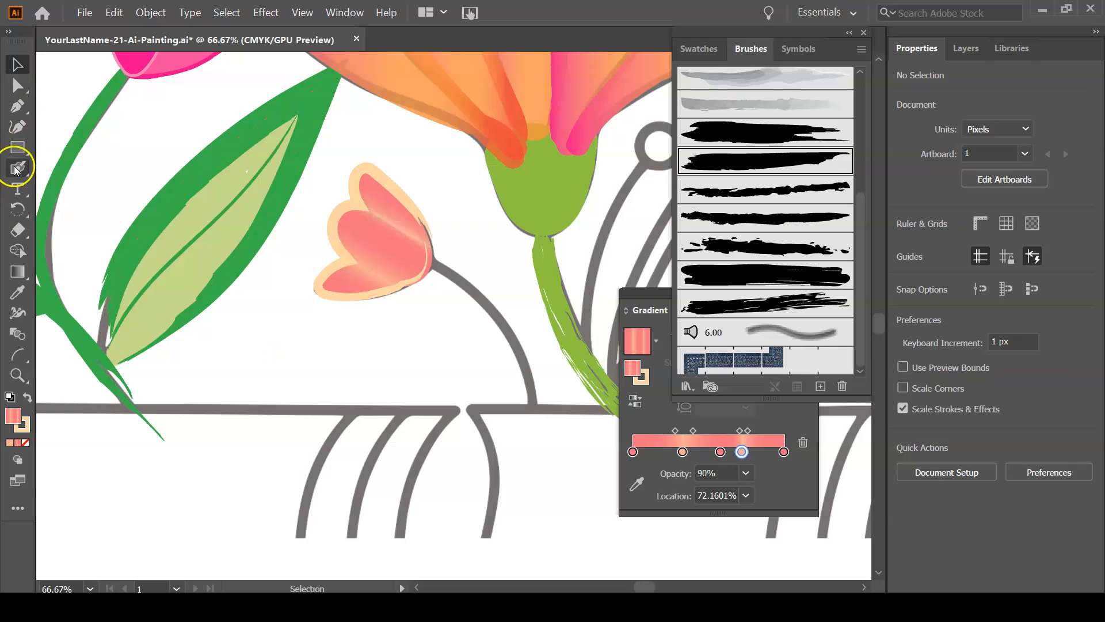
left_click_drag(19, 168, 64, 167)
left_click_drag(531, 411, 533, 413)
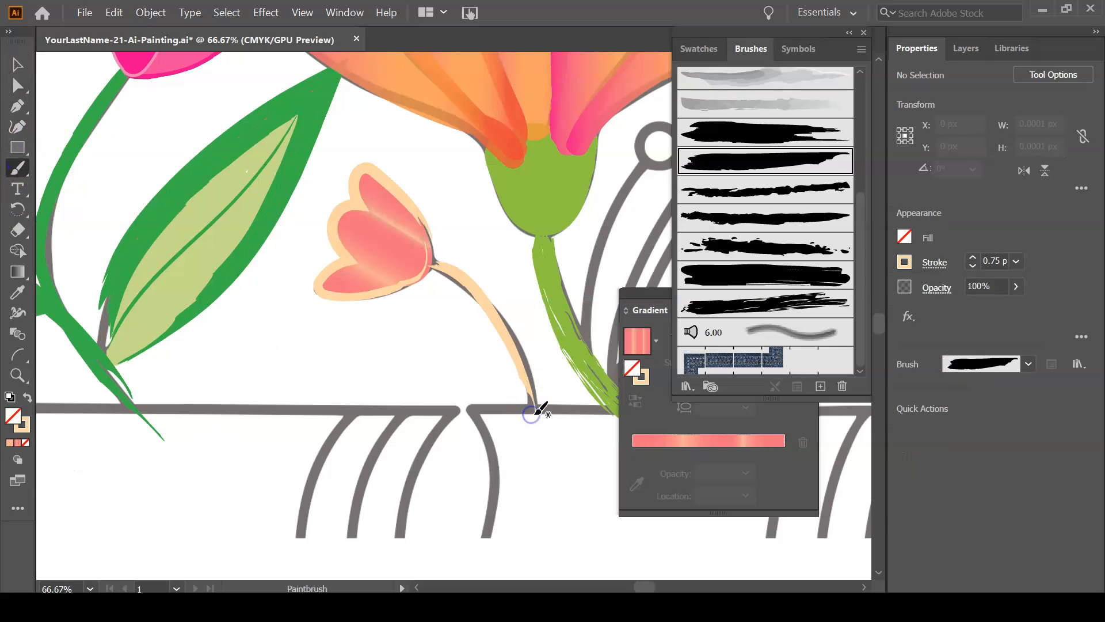
left_click(904, 264)
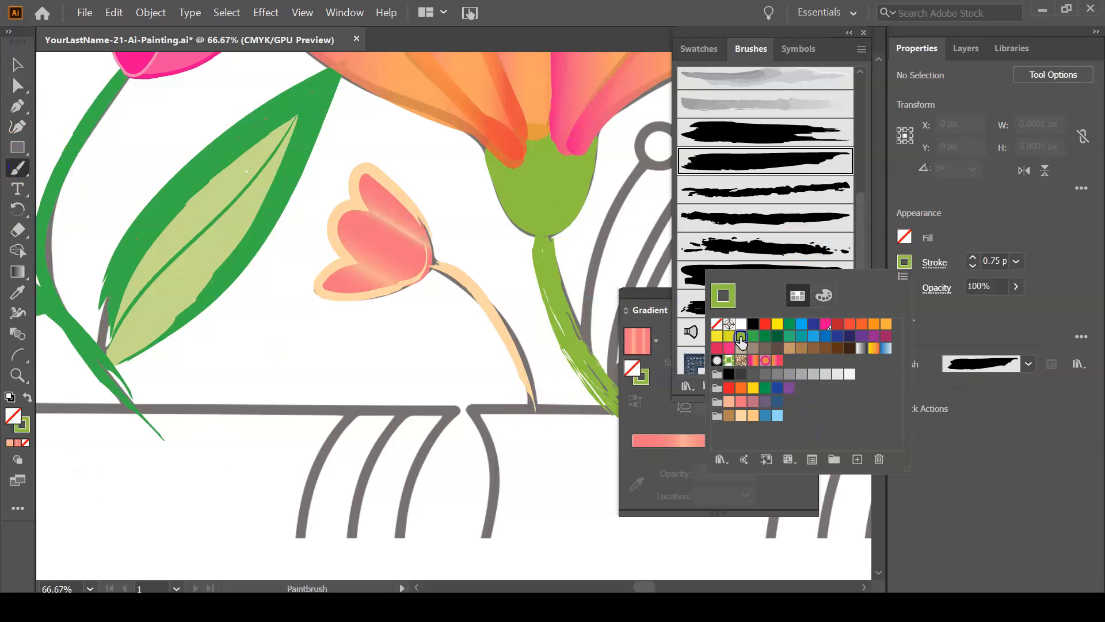
left_click(487, 306, "ctrl")
left_click(904, 262)
left_click(741, 336)
mouse_move(598, 222)
left_mouse_down()
mouse_move(282, 305)
mouse_move(270, 321)
left_mouse_up()
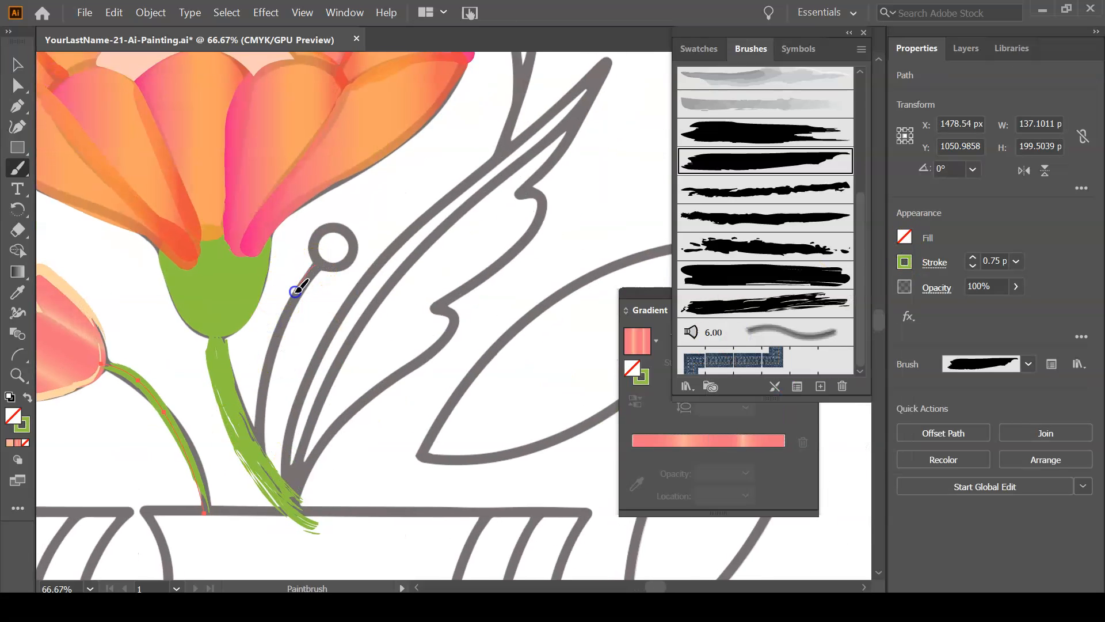
left_click_drag(262, 452, 261, 454)
Draw a circle about 75 px wide over the round berry and fill it with muted purple
left_click(19, 148)
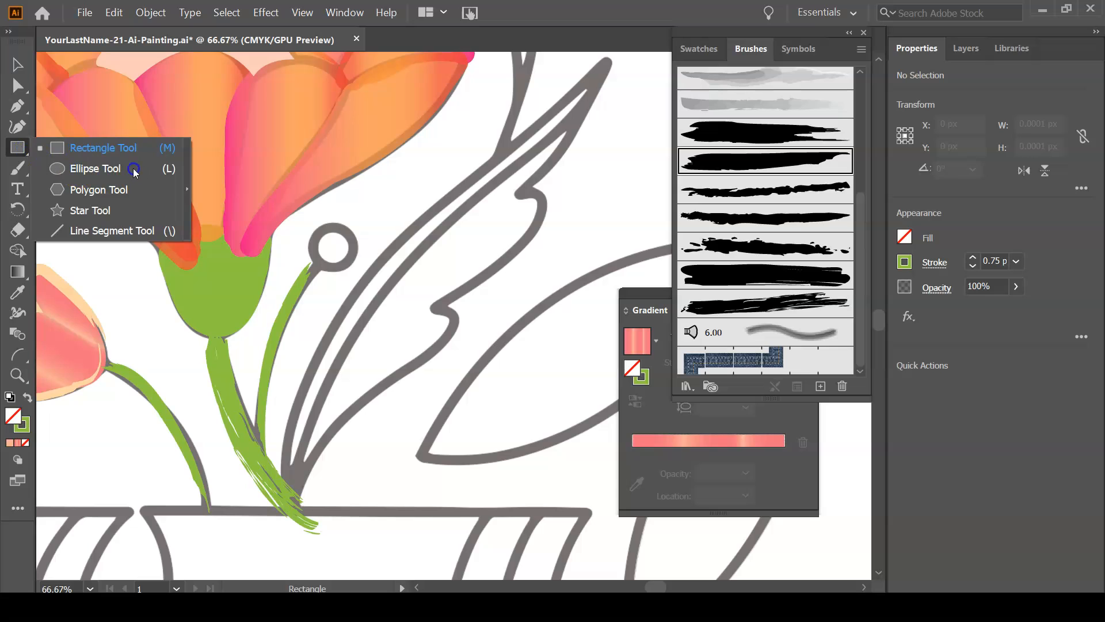
left_click(134, 171)
left_click_drag(331, 248, 358, 261)
left_click(27, 398)
left_click(904, 237)
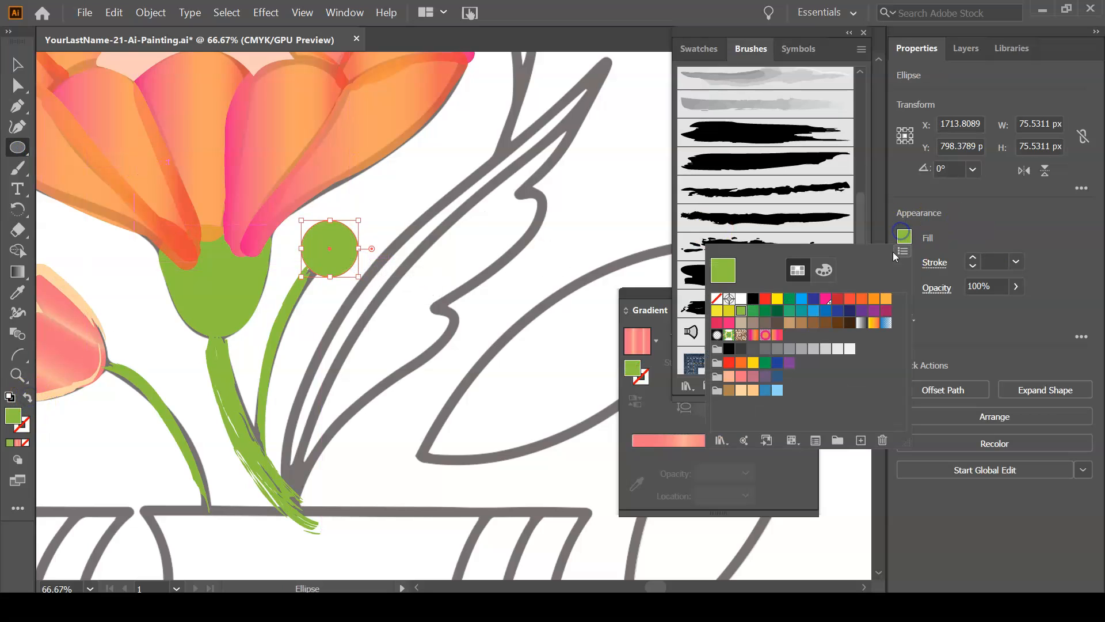
left_click(765, 376)
Draw a matching purple circle over the second round berry, above and to the right of the orange flower
left_click(114, 185)
key("ctrl+minus")
left_click_drag(414, 422, 215, 485)
left_click_drag(309, 254, 284, 374)
mouse_move(309, 245)
left_mouse_down()
mouse_move(345, 279)
mouse_move(358, 430)
mouse_move(372, 381)
mouse_move(334, 270)
left_mouse_up()
Paint the upper berry's stem with the Paintbrush in green and set its stroke weight to 0.5 pt
left_click(17, 168)
left_click(904, 262)
left_click(741, 336)
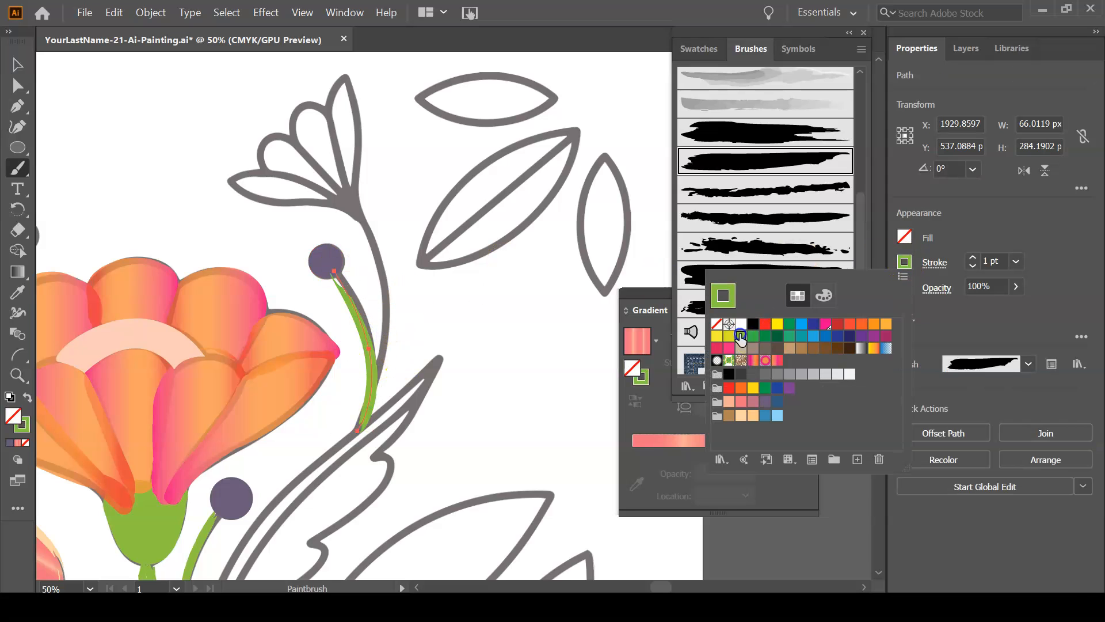
left_click(1016, 261)
left_click(1048, 286)
Reposition the upper berry's stem, send it behind the purple circle, and deselect it
key("v")
left_click_drag(355, 304, 358, 310)
left_click(455, 313)
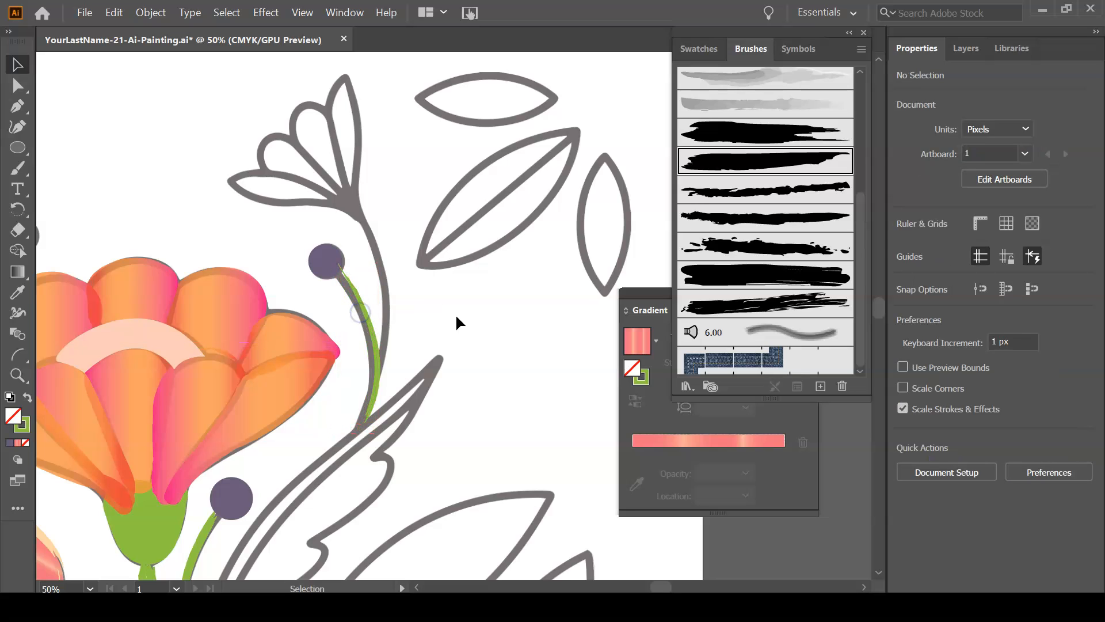
left_click(359, 311)
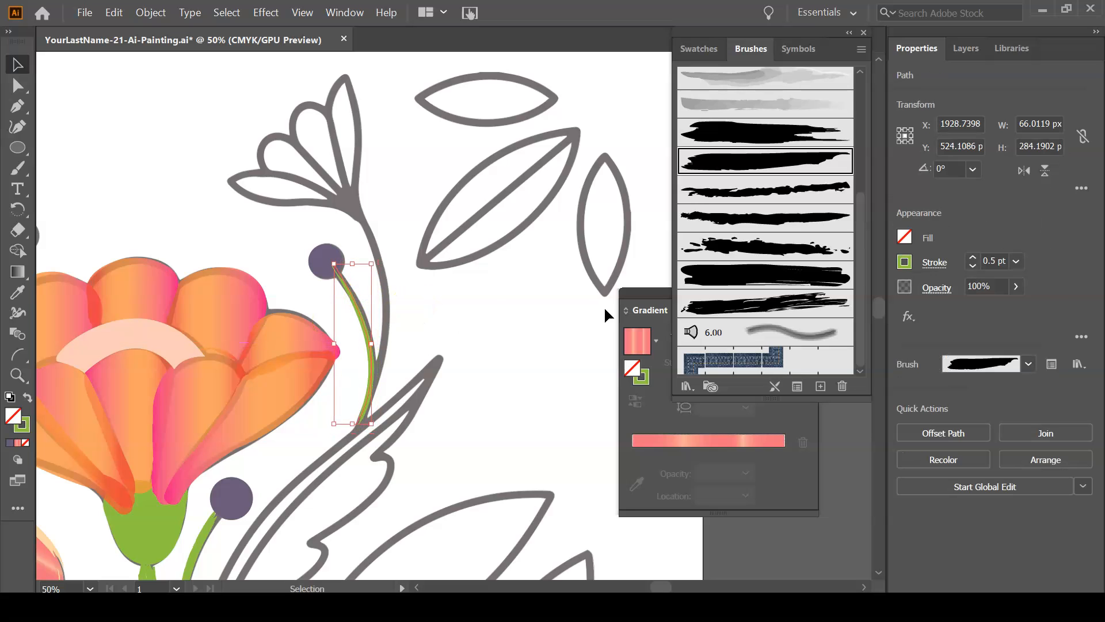
right_click(336, 254)
left_click(562, 455)
left_click(552, 402)
Hide the Original layer to check the berries and stems, and show it again
left_click(967, 49)
left_click(901, 94)
left_click(901, 93)
Paint the jagged leaf right of the orange flower's stem with 1 pt green Paintbrush strokes along its outline
scroll(407, 387, "down", 3)
left_click(18, 168)
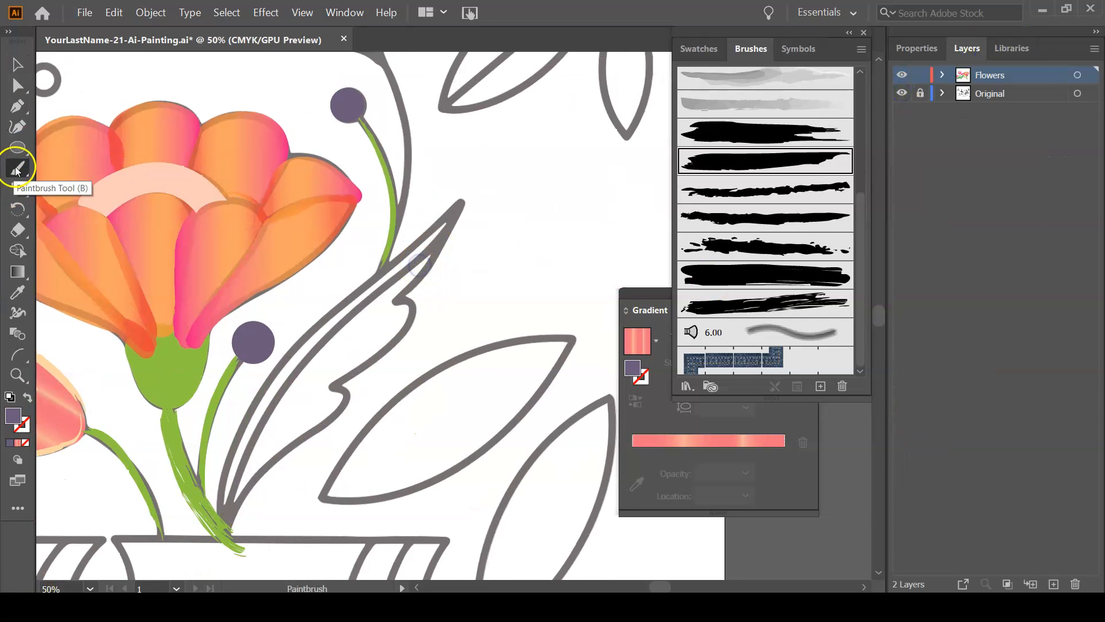
left_click(906, 51)
key("shift+x")
left_click(904, 262)
left_click(740, 334)
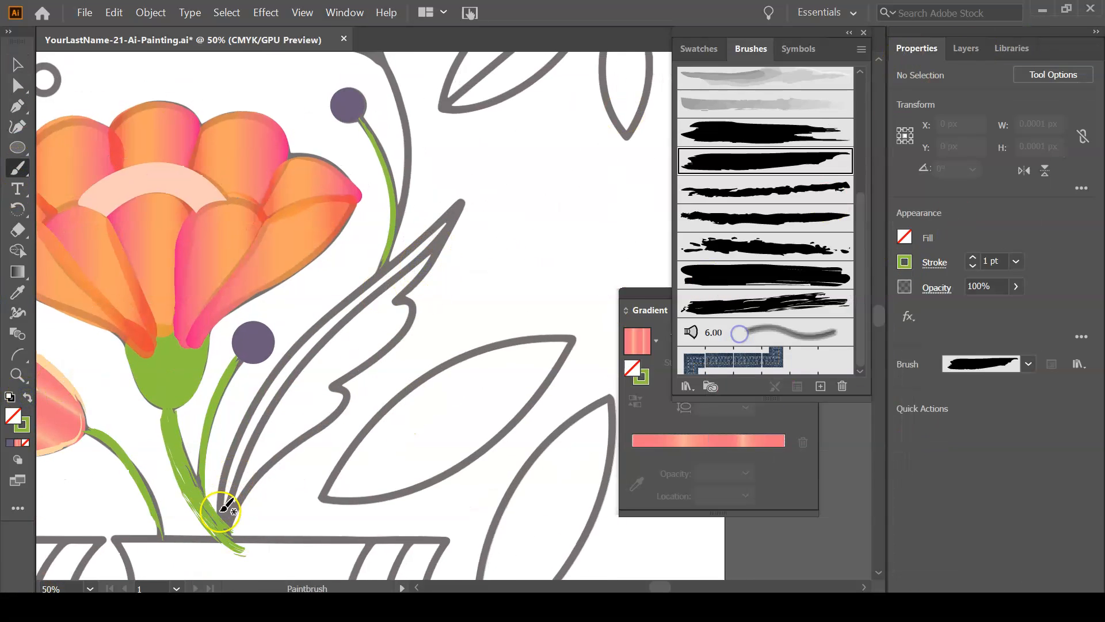
mouse_move(227, 511)
left_mouse_down()
mouse_move(265, 410)
mouse_move(230, 509)
left_mouse_up()
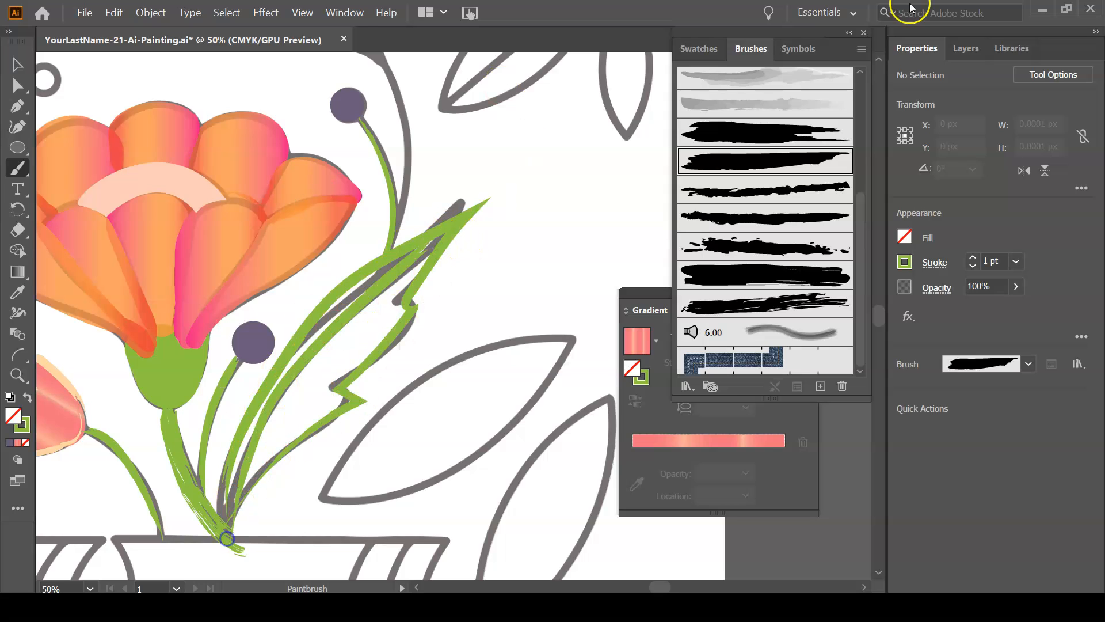
Give the jagged leaf's outline stroke a round cap and round corners, and deselect it
left_click(16, 66)
left_click(407, 329)
left_click(928, 263)
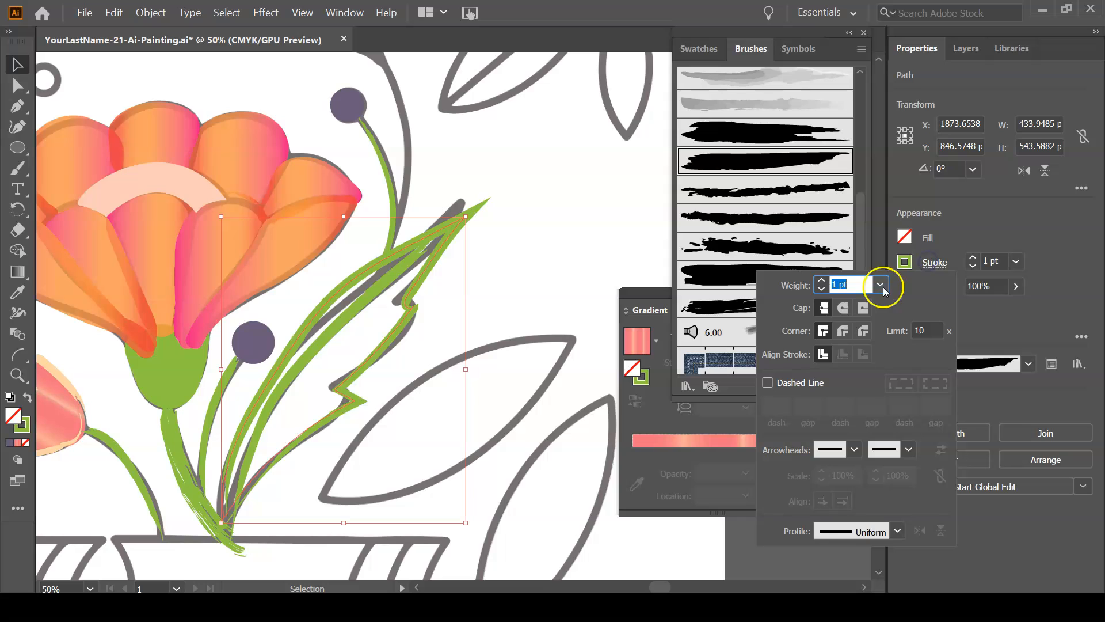
left_click(843, 330)
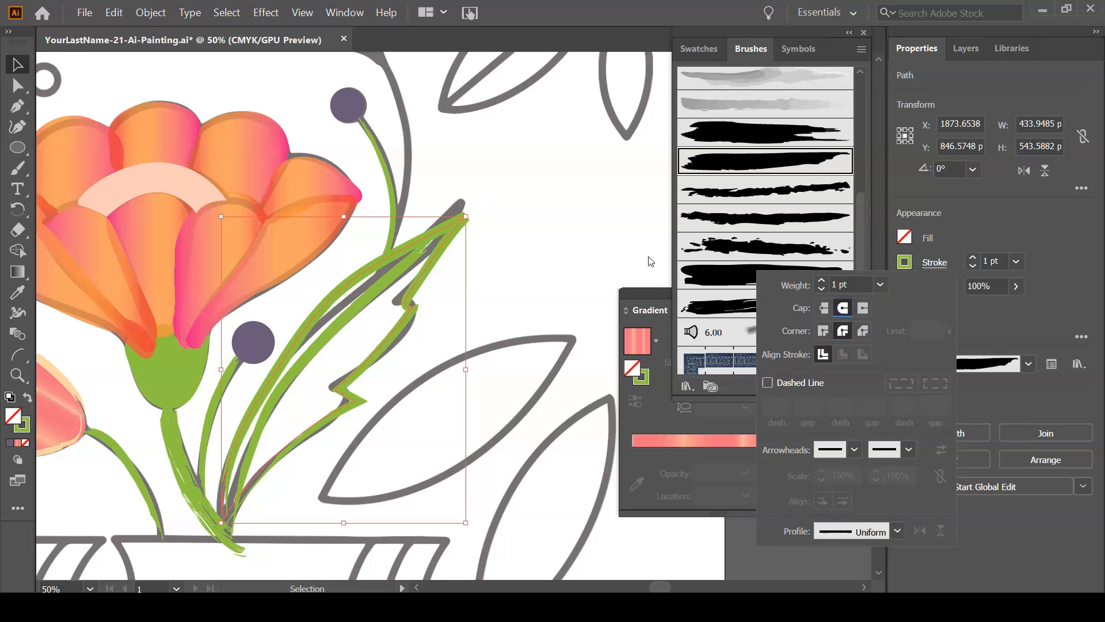
left_click(511, 287)
Hide the Original layer so only the painted artwork around the jagged leaf shows
left_click(965, 50)
left_click(902, 93)
scroll(269, 277, "up", 1)
left_click_drag(270, 277, 249, 217)
Paint a first dark green Blob Brush stroke inside the jagged leaf and send it behind the leaf's outline
left_click(17, 170)
left_click(56, 187)
left_click(27, 398)
left_click(917, 49)
left_click(907, 237)
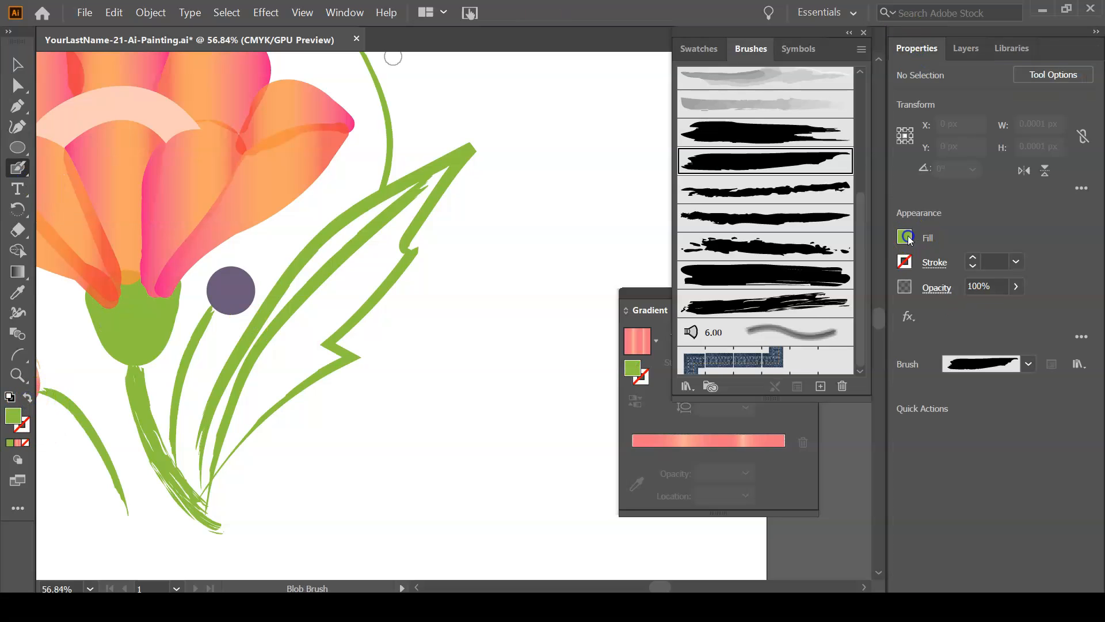
left_click(758, 313)
left_click_drag(339, 273, 304, 314)
right_click(325, 287)
mouse_move(397, 496)
left_click(498, 540)
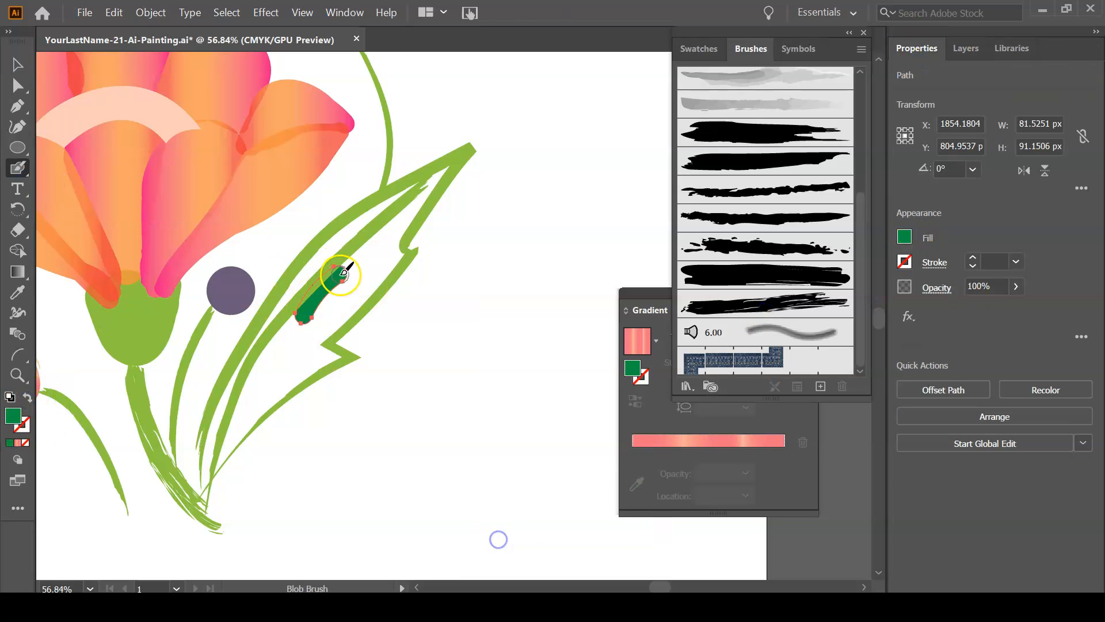
Fill the rest of the jagged leaf's interior with dark green Blob Brush strokes
mouse_move(349, 241)
left_mouse_down()
mouse_move(402, 219)
mouse_move(436, 178)
mouse_move(360, 227)
mouse_move(262, 339)
left_mouse_up()
mouse_move(397, 227)
left_mouse_down()
mouse_move(215, 442)
mouse_move(271, 341)
left_mouse_up()
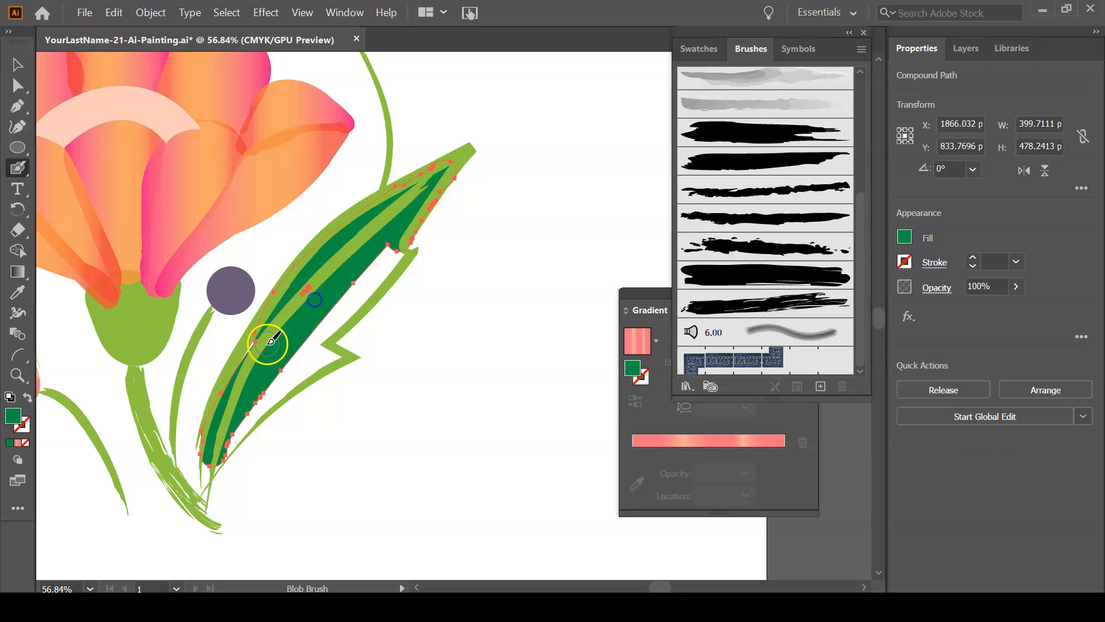
mouse_move(225, 443)
left_mouse_down()
mouse_move(329, 357)
mouse_move(301, 338)
mouse_move(328, 327)
mouse_move(359, 269)
left_mouse_up()
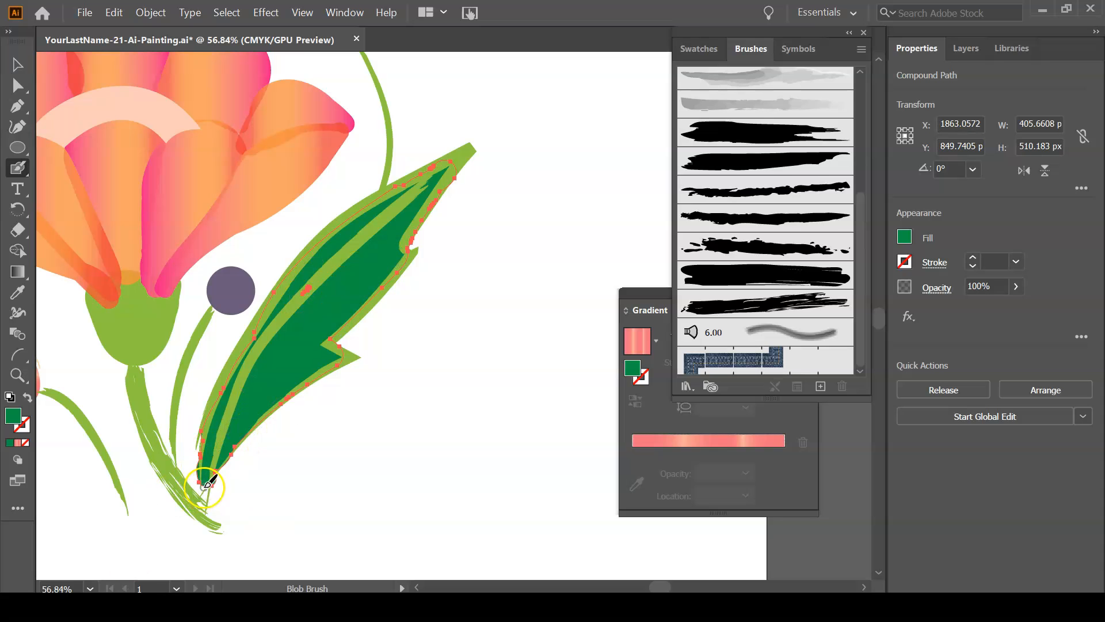
Show the Original layer and paint the stem and base of the small flower above the jagged leaf in dark green with the Blob Brush
left_click_drag(115, 423, 193, 507)
left_click(967, 49)
left_click(901, 93)
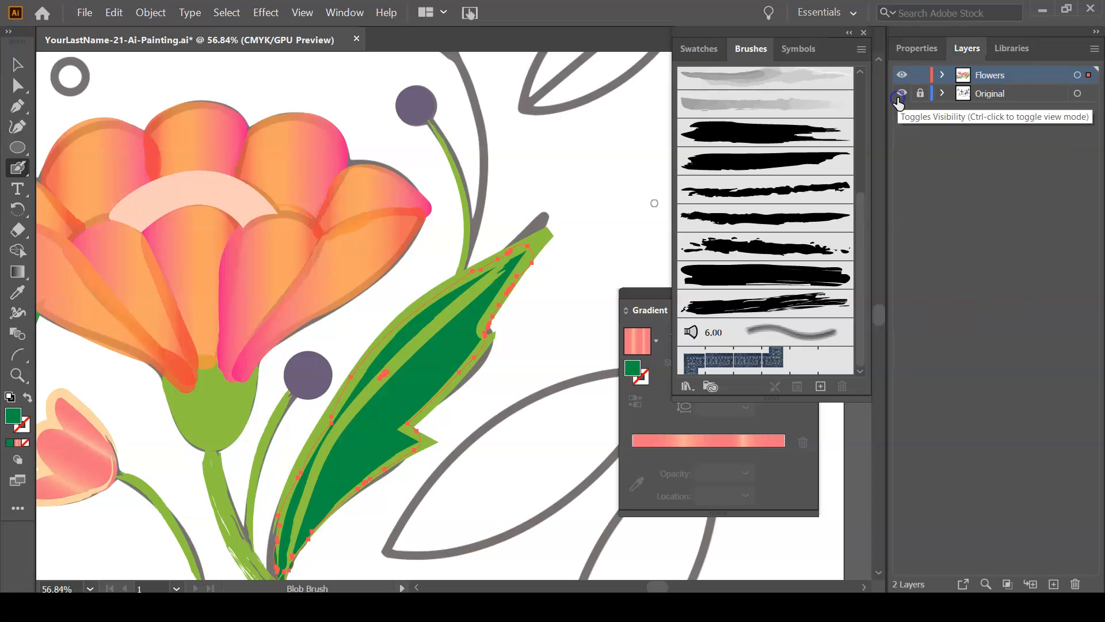
left_click_drag(528, 167, 491, 330)
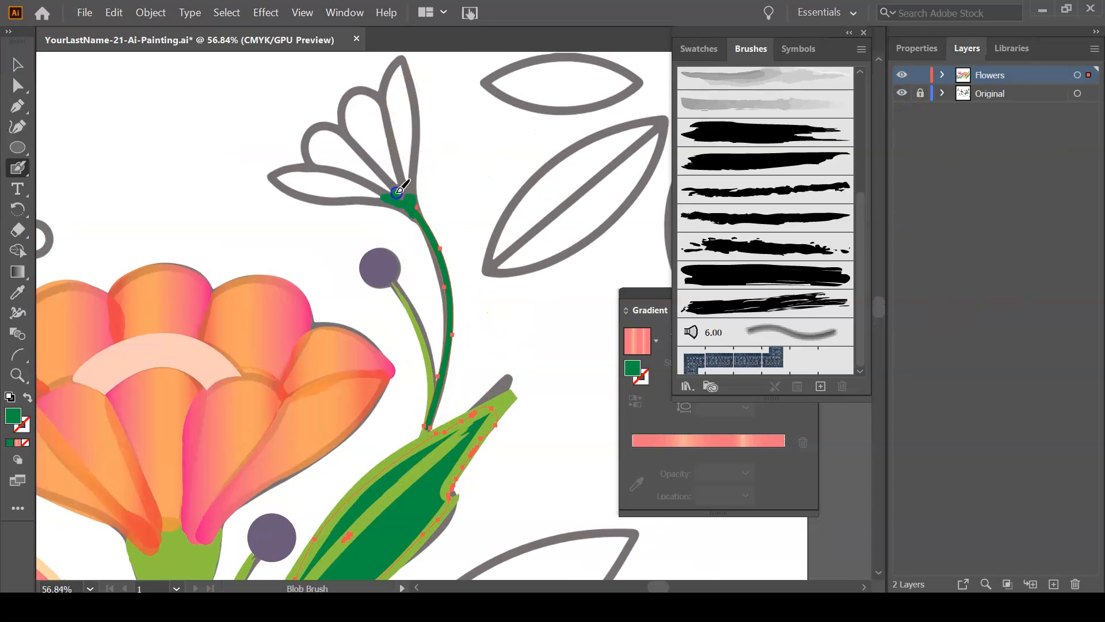
double_click(402, 163)
left_click_drag(476, 473, 399, 210)
left_click(142, 220, "ctrl")
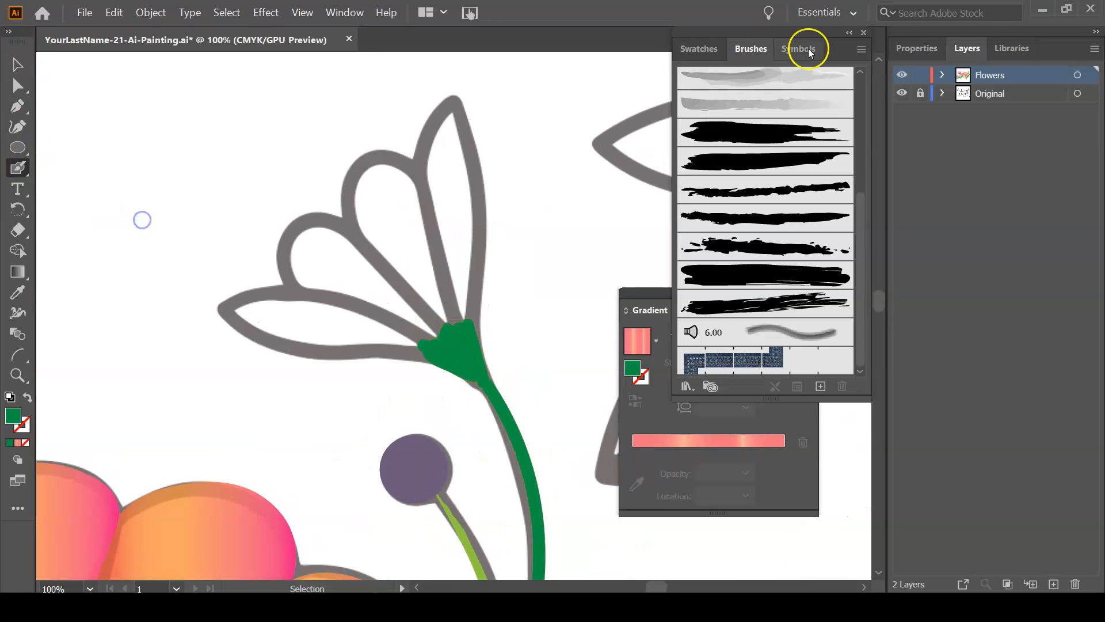
Paint the small flower's lowest petal with the Blob Brush in red, keeping it behind the green flower base
left_click(917, 49)
left_click(904, 236)
left_click(838, 298)
left_click_drag(430, 355, 389, 349)
right_click(411, 352)
mouse_move(452, 288)
left_click(599, 332)
mouse_move(233, 305)
left_mouse_down()
mouse_move(343, 299)
mouse_move(432, 345)
left_mouse_up()
mouse_move(254, 309)
left_mouse_down()
mouse_move(357, 321)
mouse_move(375, 341)
left_mouse_up()
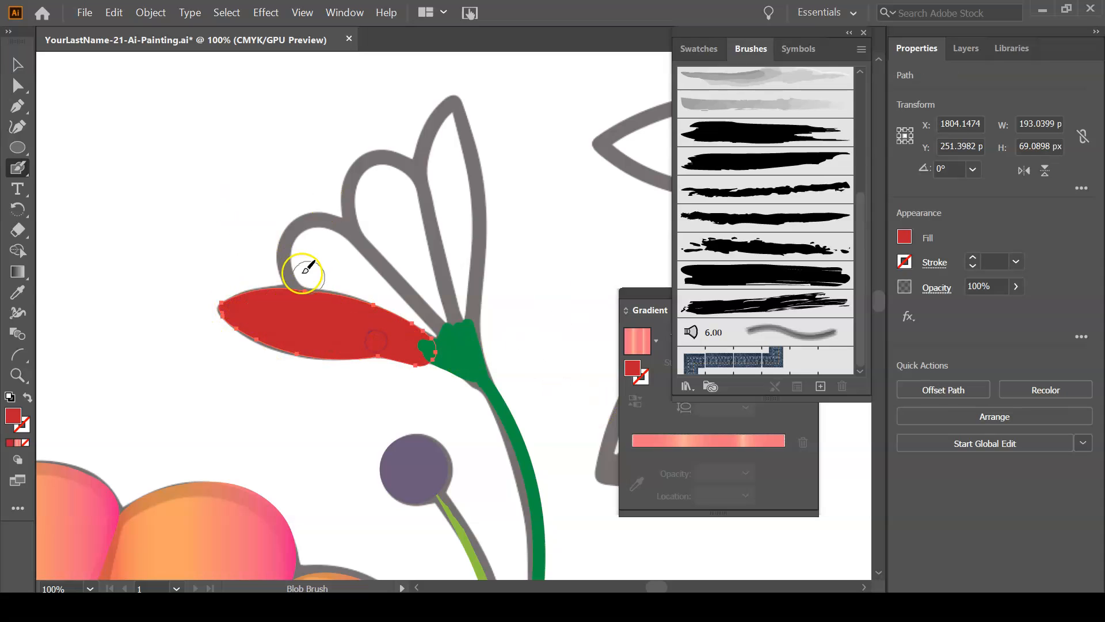
Paint the small flower's two middle petals in red as separate Blob Brush shapes and undo a stray stroke
key("ctrl+shift+a")
left_click(17, 168)
mouse_move(308, 282)
left_mouse_down()
mouse_move(346, 239)
mouse_move(436, 331)
mouse_move(305, 276)
mouse_move(370, 274)
left_mouse_up()
right_click(402, 295)
left_click(353, 141)
mouse_move(401, 161)
left_mouse_down()
mouse_move(361, 209)
mouse_move(428, 296)
mouse_move(429, 263)
mouse_move(380, 184)
mouse_move(384, 234)
mouse_move(449, 114)
left_mouse_up()
key("ctrl+z")
Paint the small flower's tallest petal in red with the Blob Brush and send it behind the green base
left_click(452, 196, "ctrl")
mouse_move(462, 330)
left_mouse_down()
mouse_move(452, 113)
mouse_move(447, 153)
left_mouse_up()
left_click(451, 219, "ctrl")
right_click(451, 220)
mouse_move(538, 426)
left_click(628, 471)
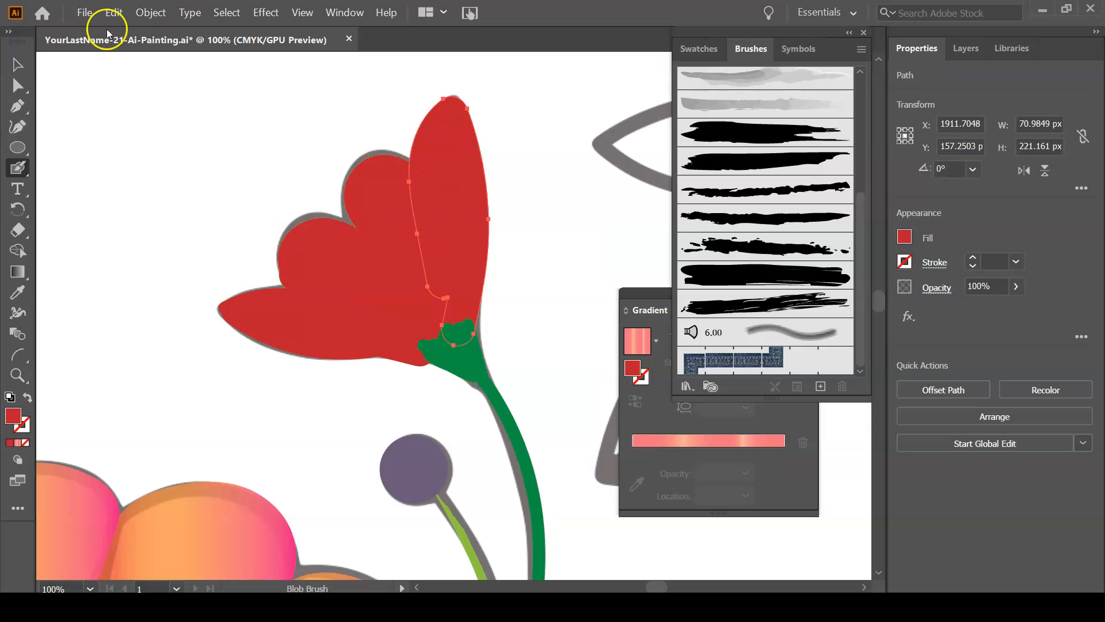
Select the red petals and give them a peach stroke with a rough-edged art brush at 0.75 pt
left_click(17, 65)
left_click(139, 204)
left_click(370, 348)
left_click(483, 234, "shift")
left_click(904, 262)
left_click(723, 296)
left_click(972, 256)
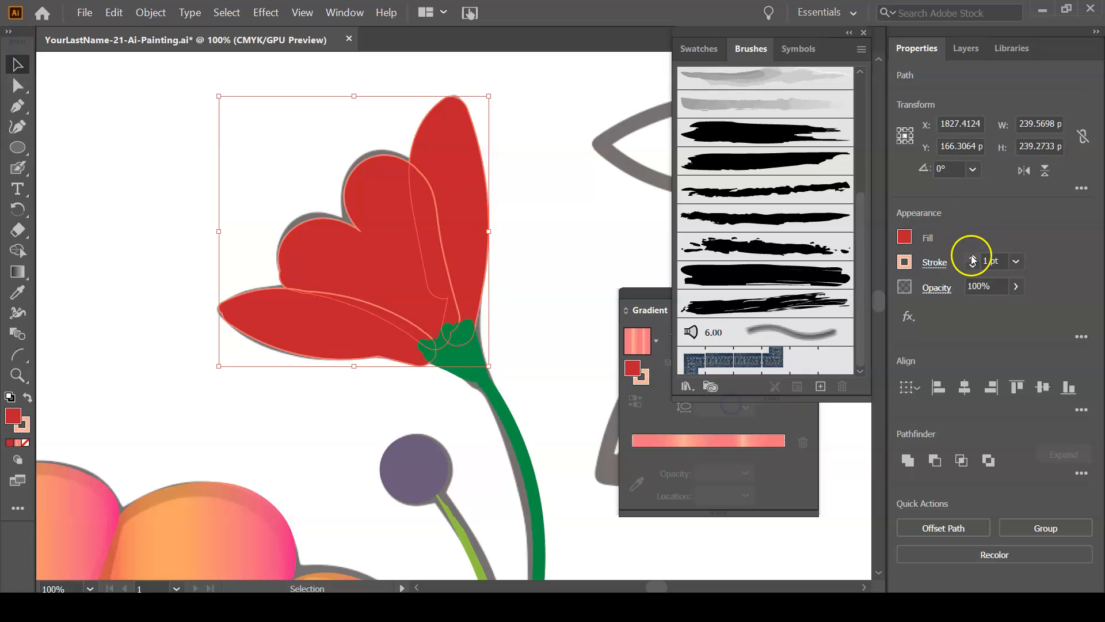
left_click(761, 190)
left_click(1016, 261)
left_click(1050, 308)
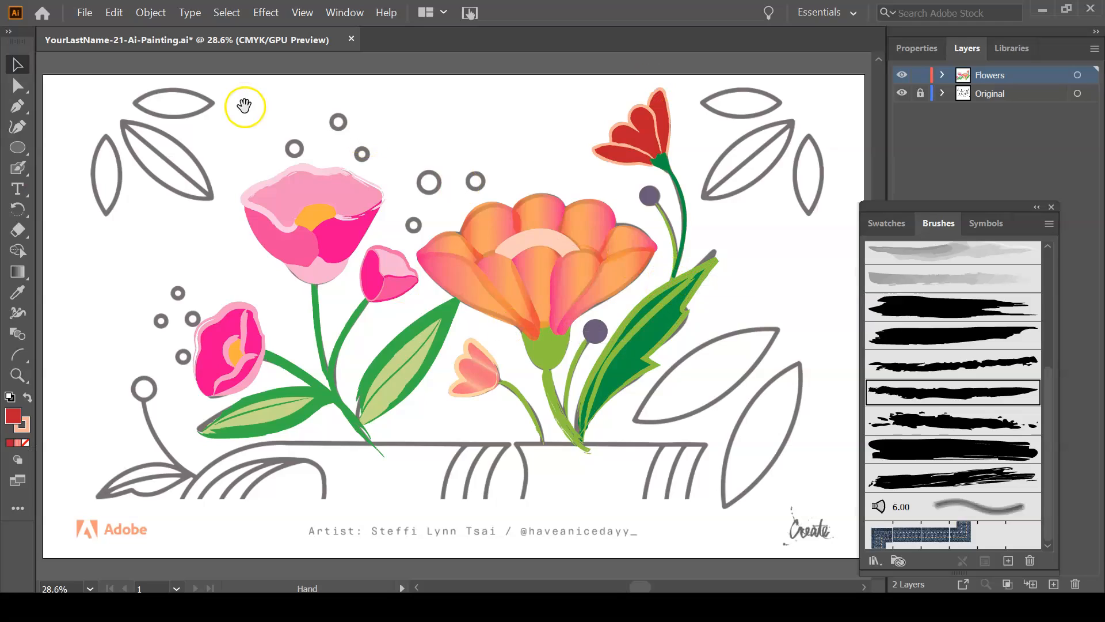
Draw red ellipses over the circle outlines scattered above and beside the large pink flower
mouse_move(248, 108)
left_mouse_down()
mouse_move(361, 171)
mouse_move(368, 180)
mouse_move(346, 189)
mouse_move(362, 207)
left_mouse_up()
left_click_drag(418, 121, 451, 154)
left_click_drag(471, 189, 500, 219)
left_click_drag(601, 242, 640, 281)
left_click_drag(703, 243, 737, 275)
mouse_move(594, 347)
left_mouse_down()
mouse_move(610, 362)
mouse_move(599, 365)
left_mouse_up()
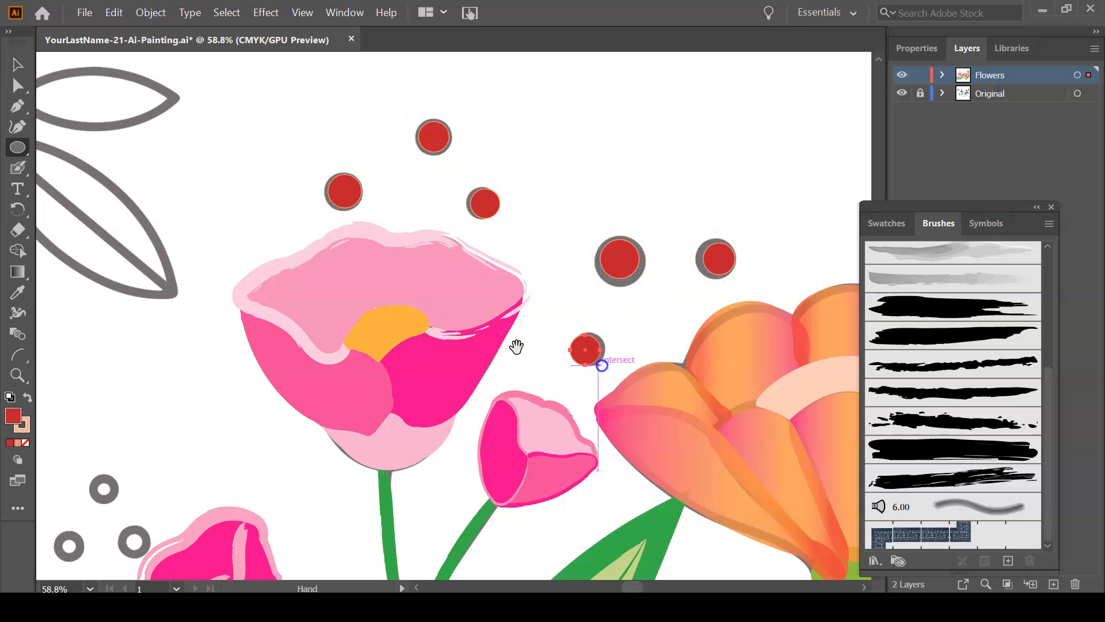
Draw red ellipses over the four circle outlines around the lower pink flower
key("ctrl+minus")
key("ctrl+minus")
mouse_move(270, 458)
left_mouse_down()
mouse_move(310, 349)
mouse_move(353, 328)
mouse_move(373, 354)
left_mouse_up()
left_click(206, 329)
left_click_drag(378, 276, 425, 346)
left_click_drag(383, 388, 402, 408)
key("ctrl+0")
key("v")
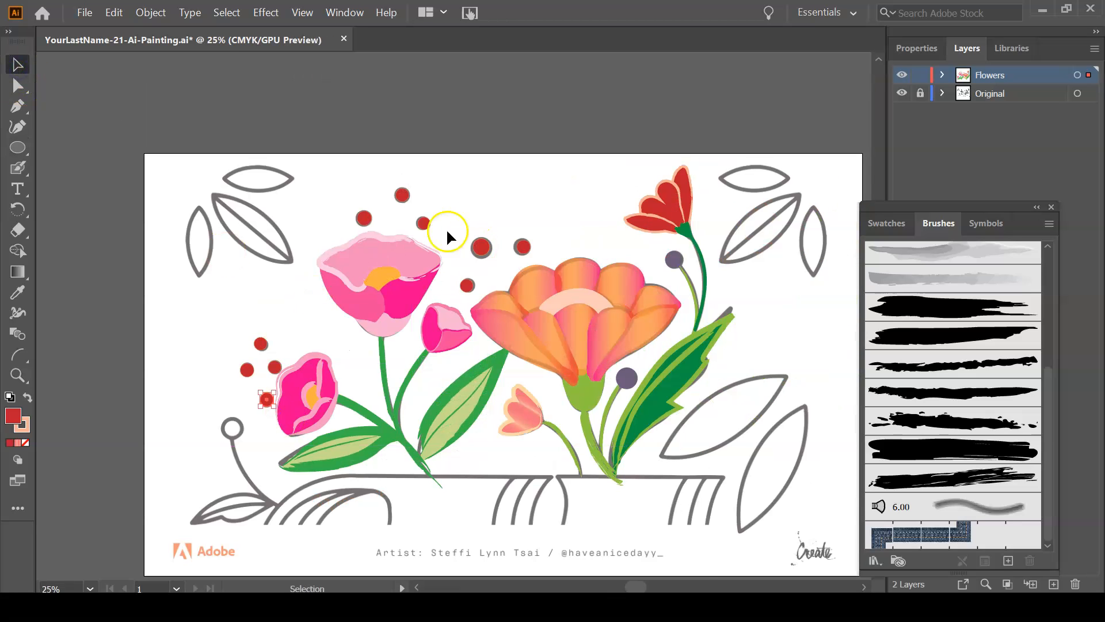
Select three of the red dots around the pink flowers and fill them with peach
left_click(468, 285, "shift")
left_click(916, 48)
left_click(1051, 207)
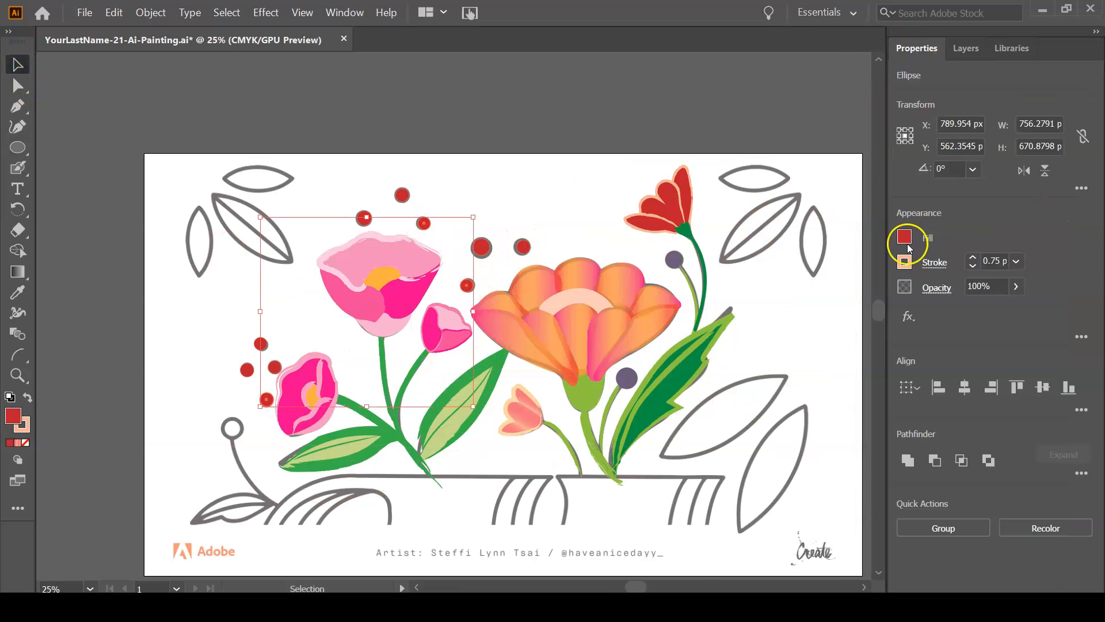
left_click(905, 235)
left_click(730, 376)
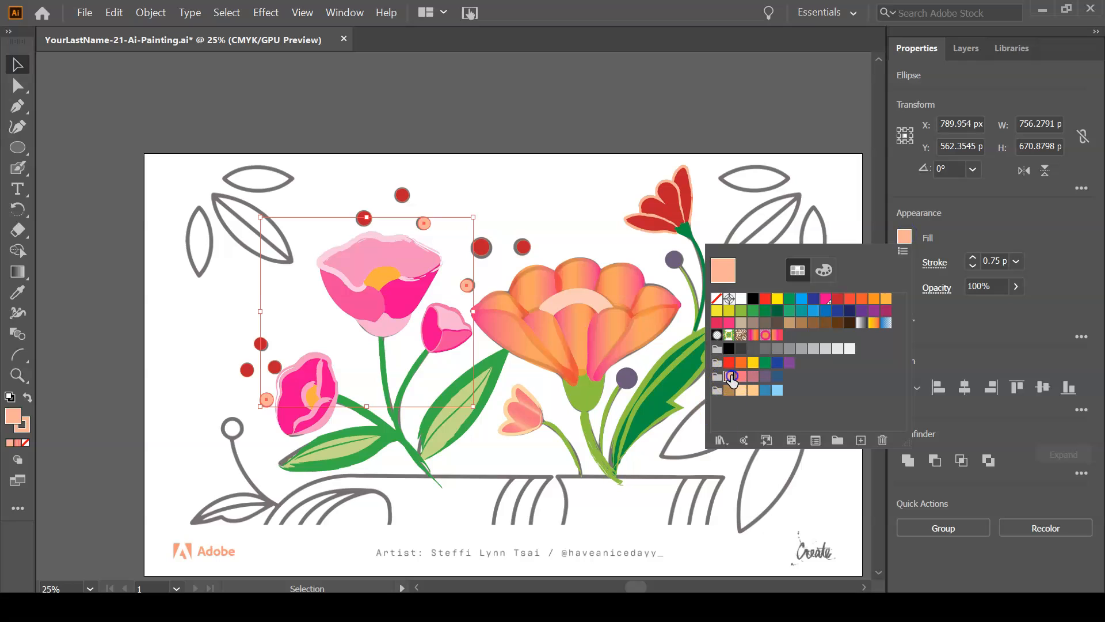
Select three more red dots, fill them with purple, remove their stroke, and deselect them
left_click(259, 343)
left_click(364, 218, "shift")
left_click(522, 246, "shift")
left_click(904, 236)
left_click(765, 401)
left_click(905, 263)
left_click(502, 117)
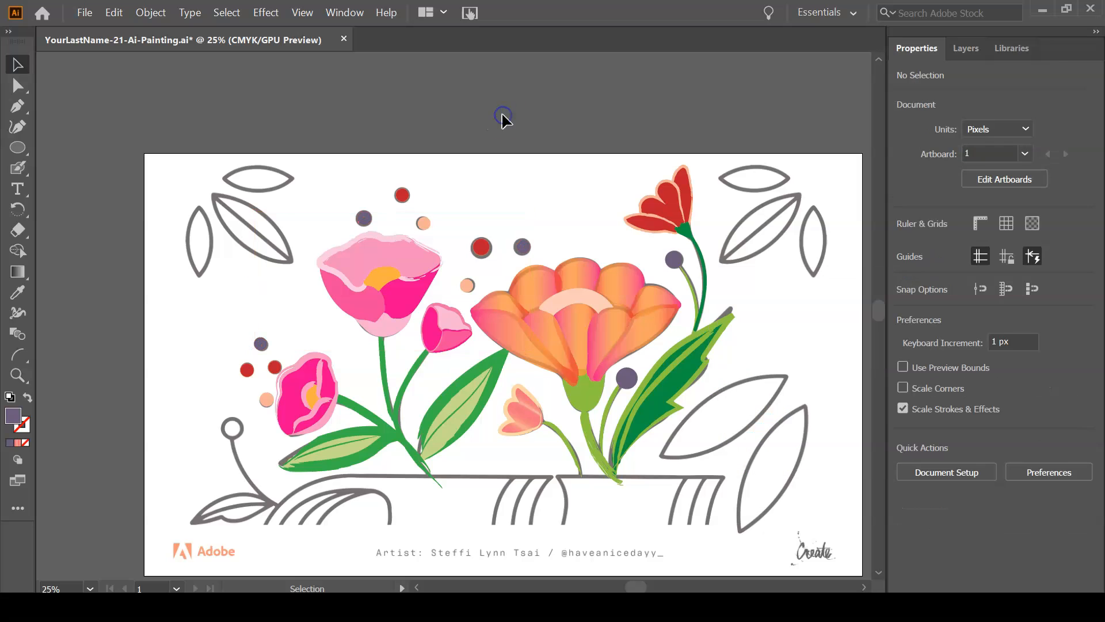
Fill the vertical leaf in the artboard's upper-left corner with purple using the Blob Brush
key("ctrl+space")
mouse_move(153, 162)
left_mouse_down()
mouse_move(282, 277)
mouse_move(251, 401)
left_mouse_up()
left_click(18, 168)
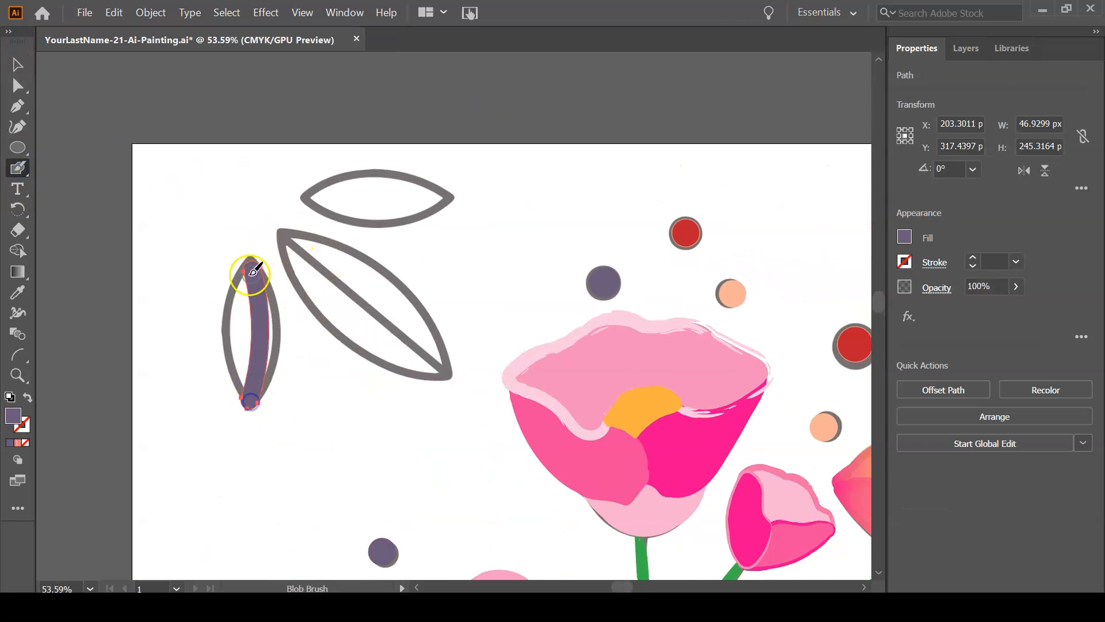
left_click_drag(254, 270, 253, 271)
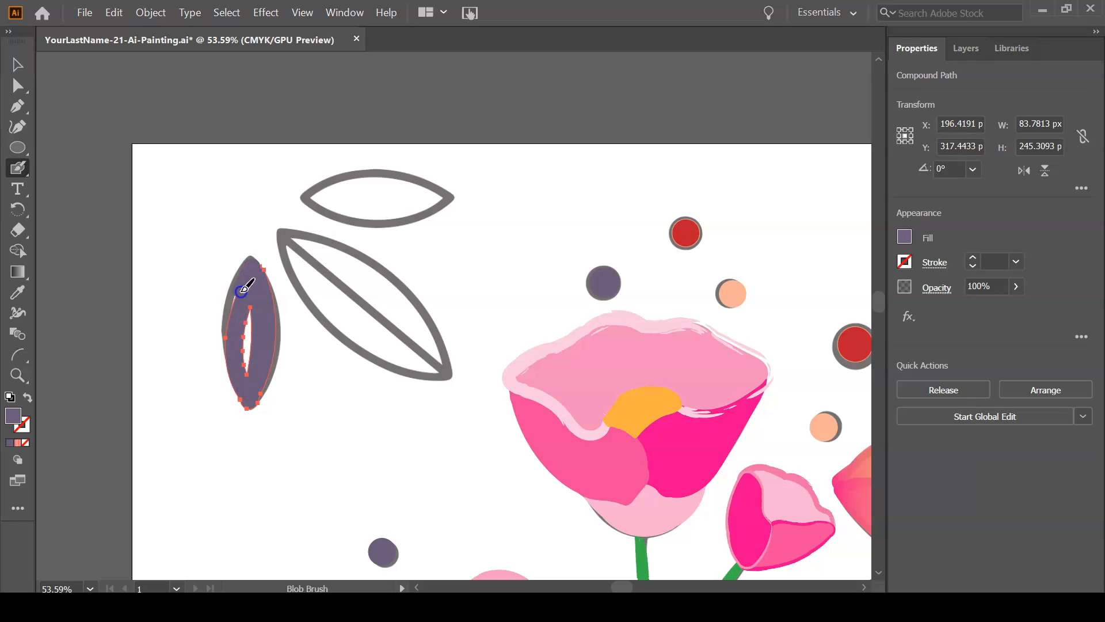
left_click_drag(248, 396, 255, 301)
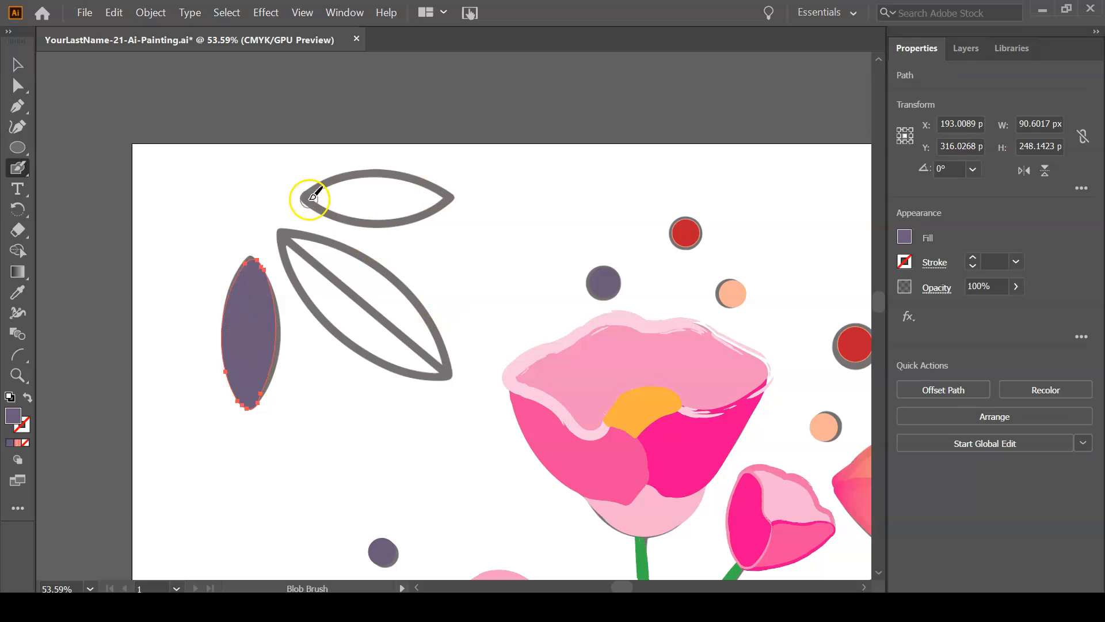
Fill the horizontal leaf in the artboard's upper-left corner with purple Blob Brush strokes
left_click_drag(309, 198, 437, 196)
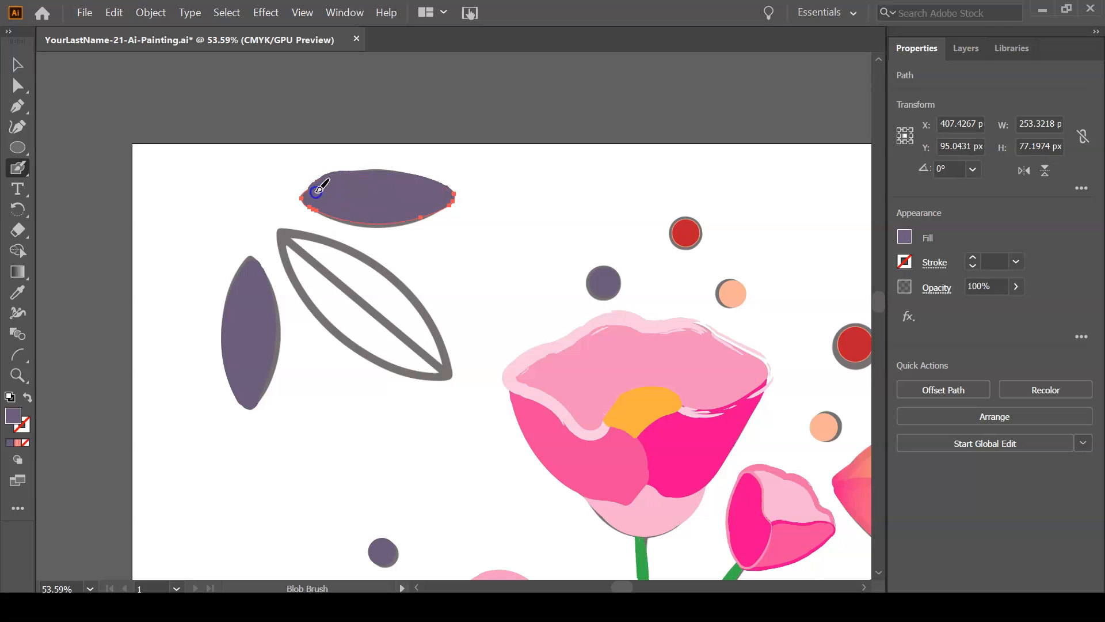
key("ctrl+y")
key("ctrl+y")
left_click_drag(307, 411, 391, 404)
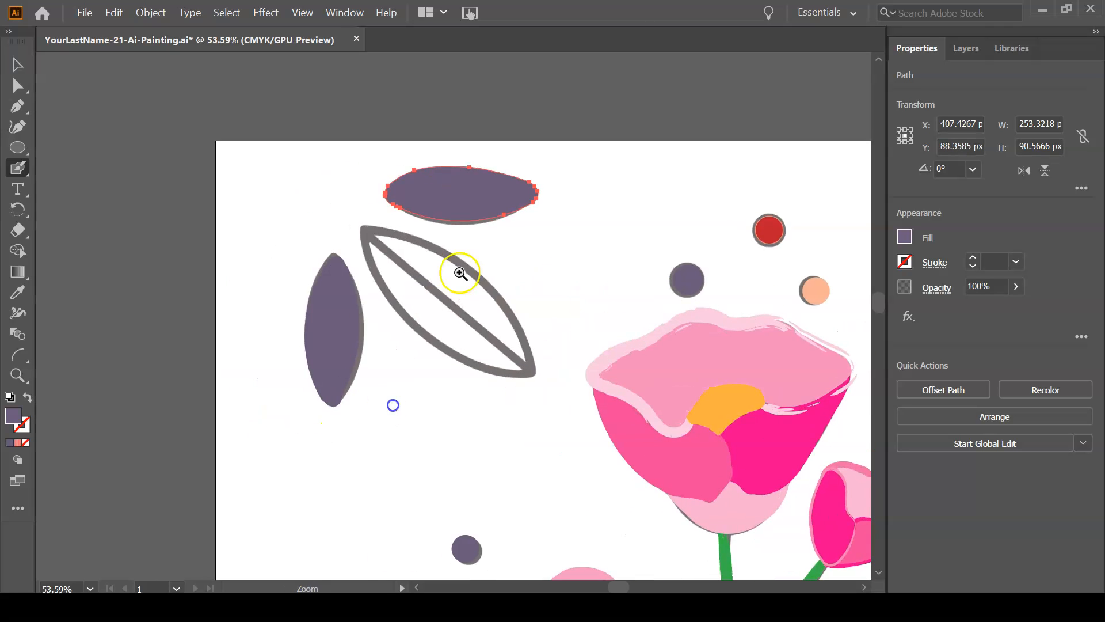
Trace the diagonal leaf's outline and midrib with 1 pt purple Paintbrush strokes
double_click(436, 308, "ctrl")
left_click(24, 168)
left_click(87, 168)
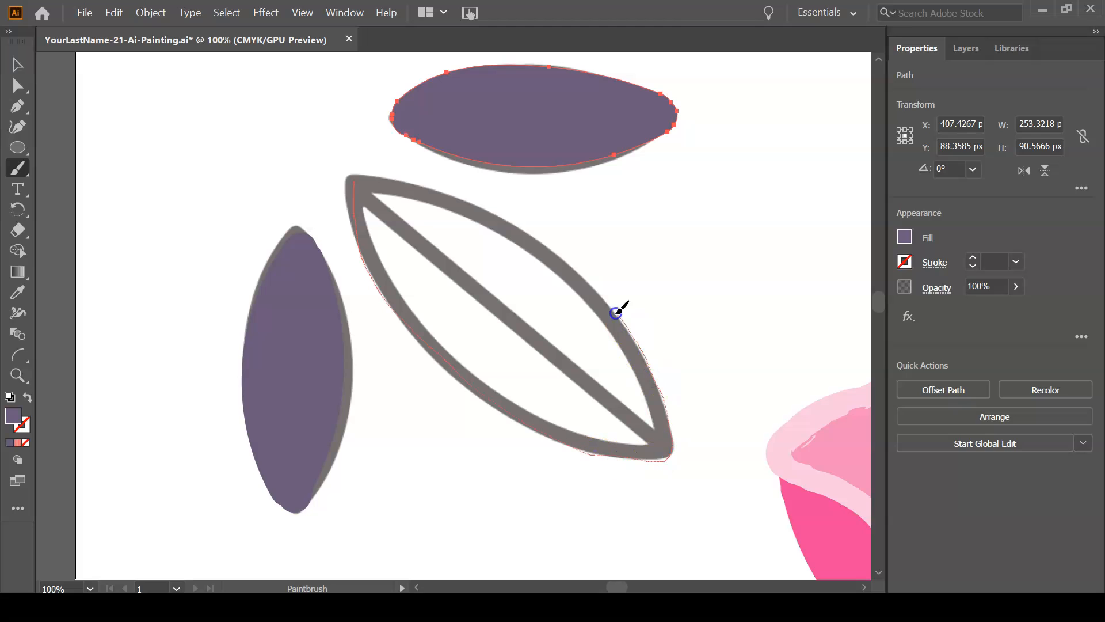
left_click_drag(355, 174, 371, 197)
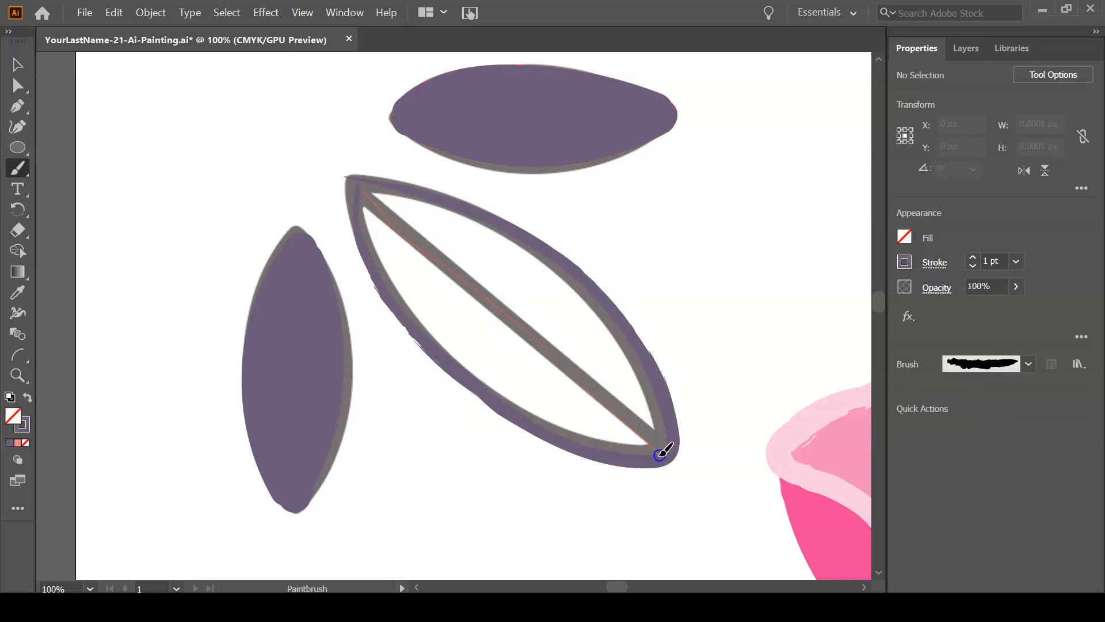
left_click_drag(660, 455, 659, 455)
Edit the purple swatch to make it a global color
left_click(906, 264)
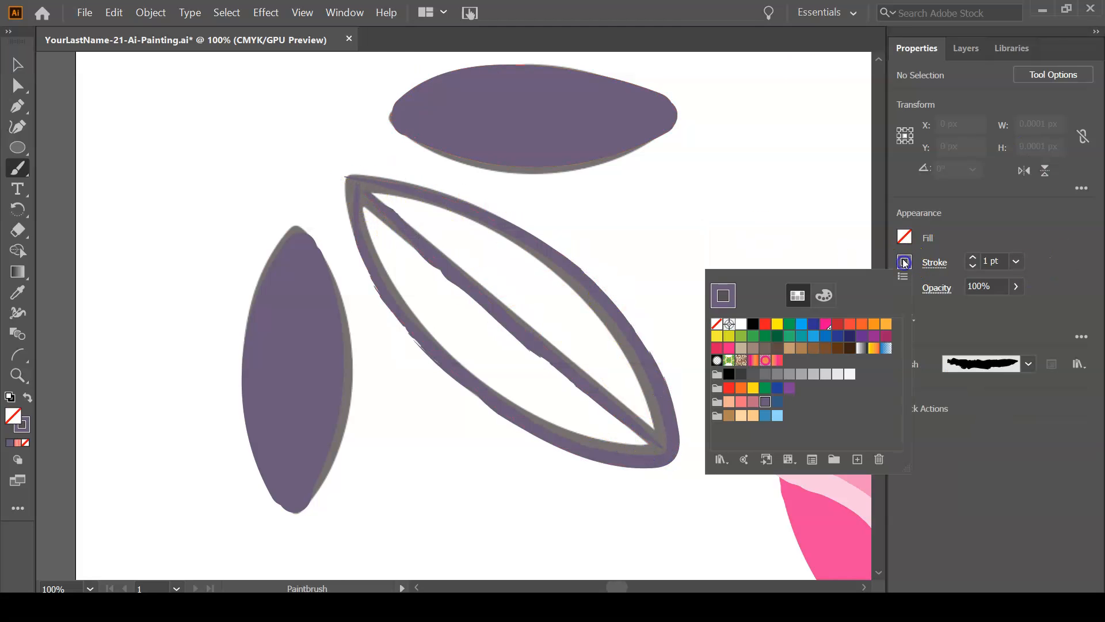
double_click(765, 403)
left_click(639, 247)
left_click(575, 260)
left_click(533, 482)
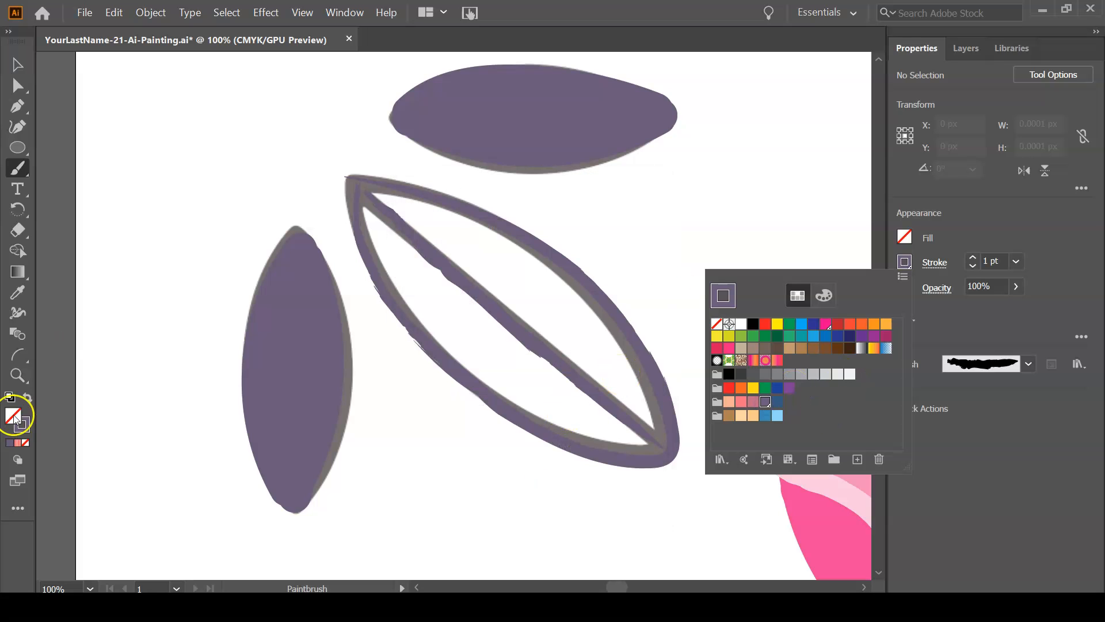
Paint a first Blob Brush stroke inside the diagonal leaf in a lighter tint of purple and send it to the back
key("v")
left_click(24, 169)
left_click(76, 190)
left_click(905, 238)
left_click(824, 270)
left_click(812, 301)
left_click(515, 288)
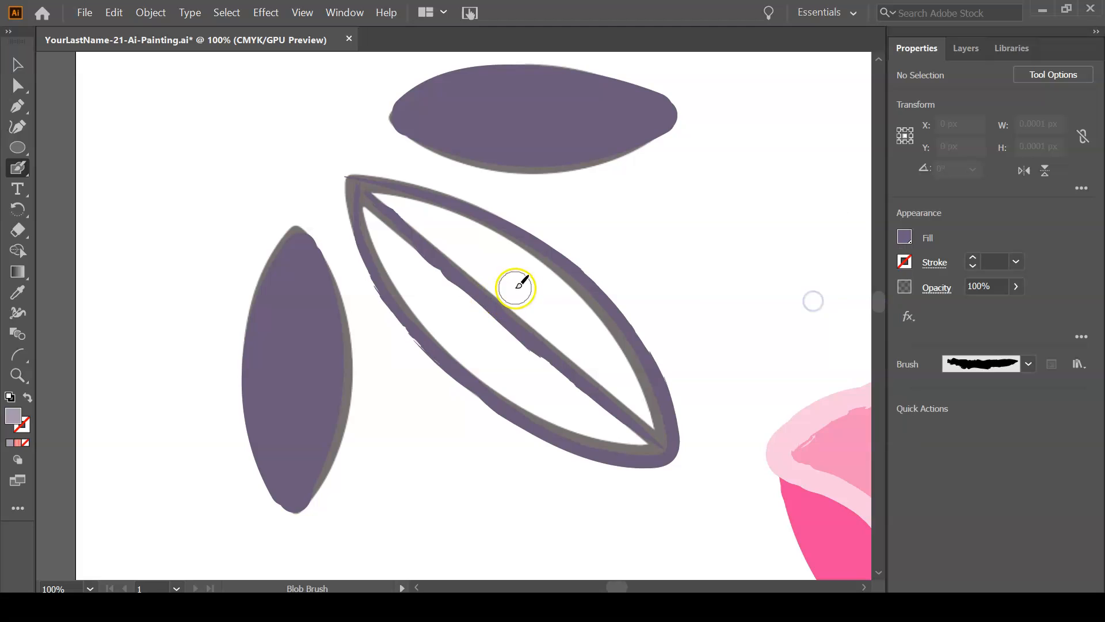
left_click_drag(498, 288, 563, 356)
right_click(539, 337)
mouse_move(575, 272)
left_click(731, 311)
Fill the rest of the diagonal leaf's interior with the light purple tint and deselect it
mouse_move(519, 309)
left_mouse_down()
mouse_move(605, 378)
mouse_move(606, 330)
mouse_move(388, 187)
mouse_move(371, 221)
left_mouse_up()
mouse_move(403, 259)
left_mouse_down()
mouse_move(651, 441)
mouse_move(513, 348)
mouse_move(420, 248)
left_mouse_up()
left_click(710, 395, "ctrl")
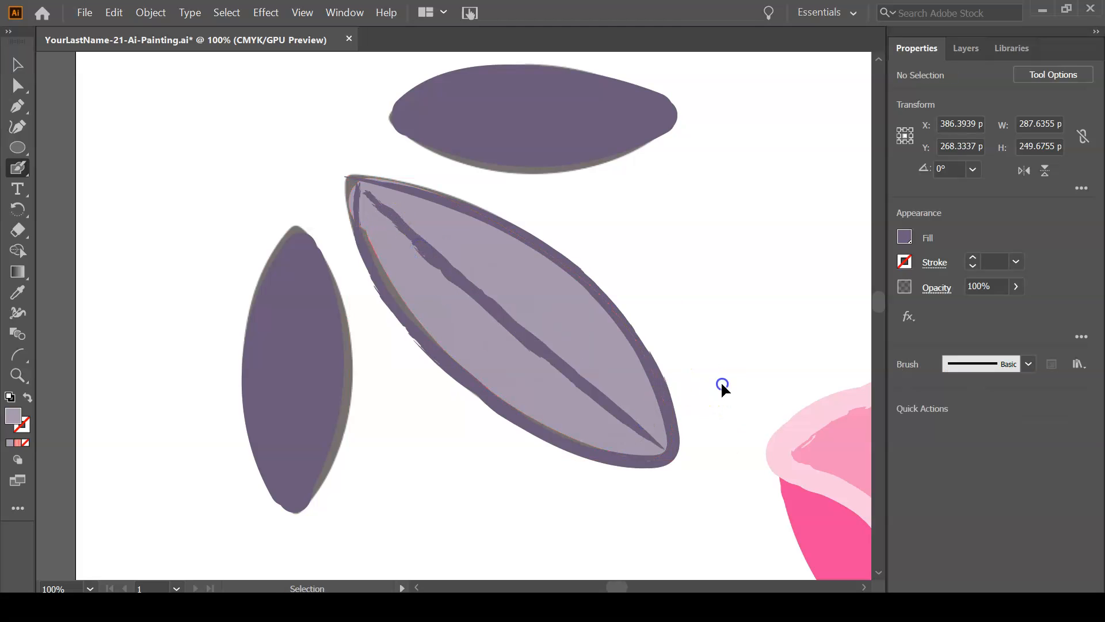
Select the vertical and horizontal purple leaves and give them a stroke in a lighter tint of the purple swatch
key("ctrl+minus")
key("v")
left_click(348, 304)
left_click(495, 187, "shift")
left_click(904, 262)
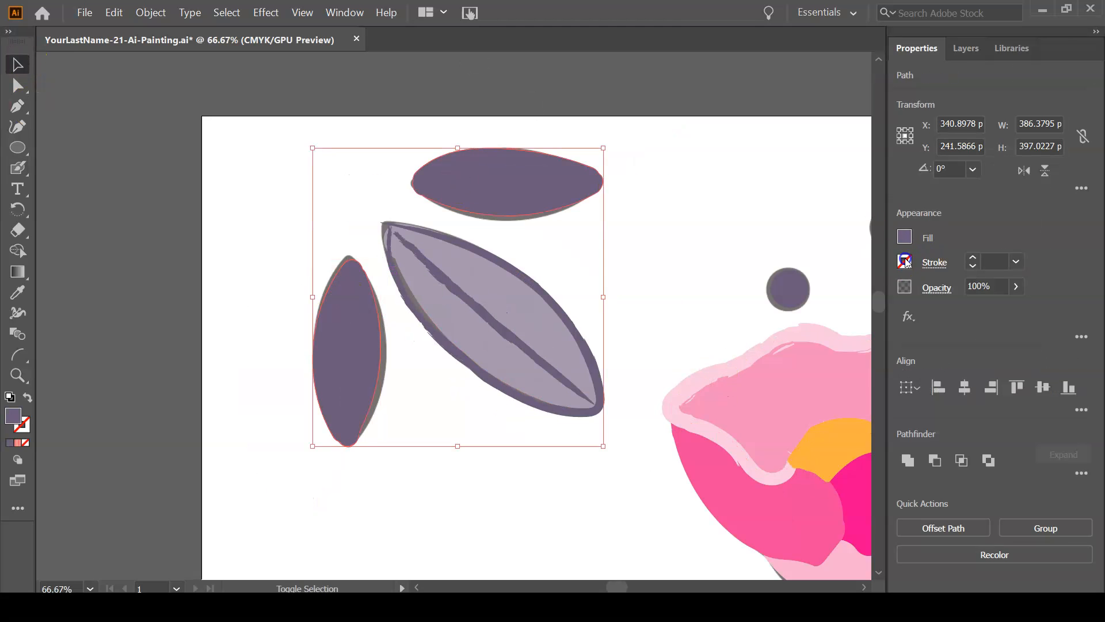
left_click(764, 403)
left_click(823, 295)
left_click(812, 327)
left_click(962, 223)
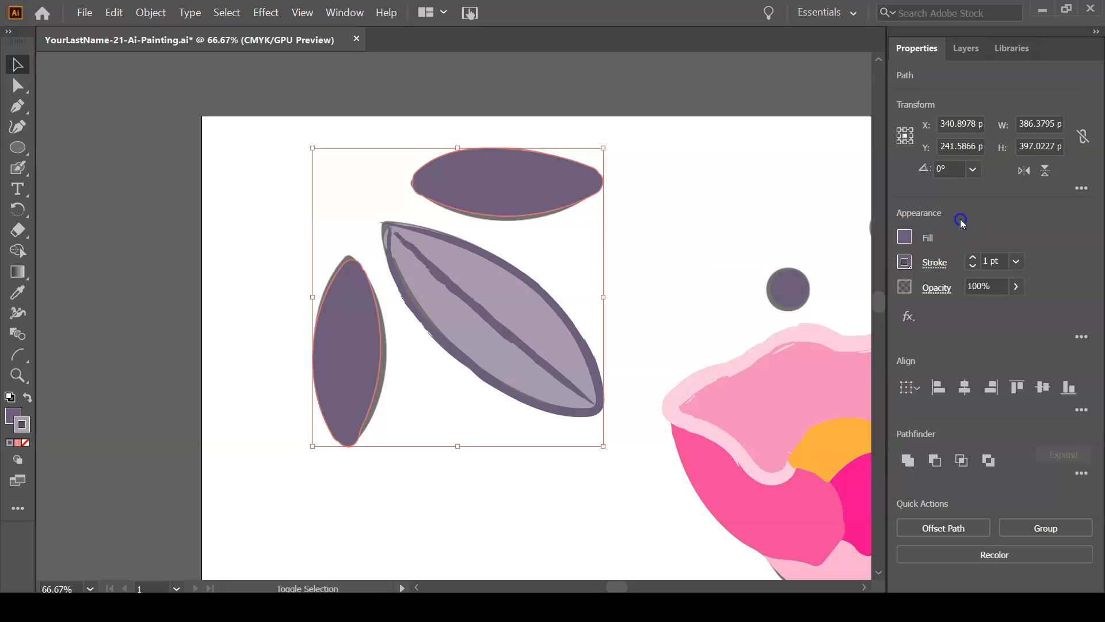
Apply a rough art brush to the two leaves' strokes and reduce their stroke weight
left_click(354, 20)
left_click(609, 222)
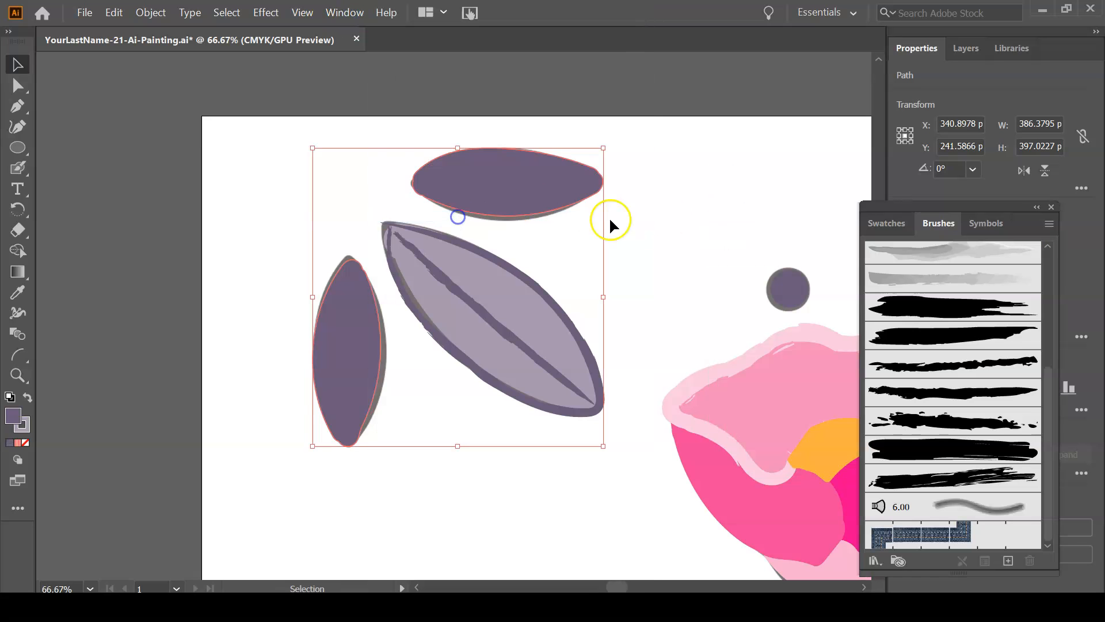
left_click(972, 337)
left_click(1051, 208)
left_click(1018, 264)
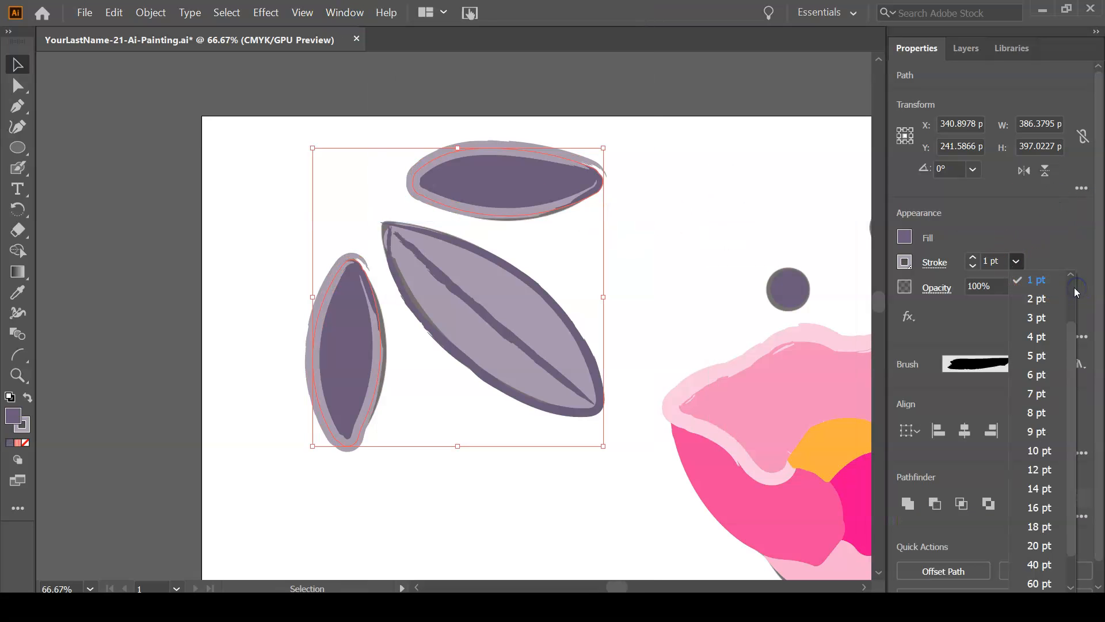
left_click(1036, 291)
Deselect the leaves and save the document
left_click(658, 216)
key("ctrl+0")
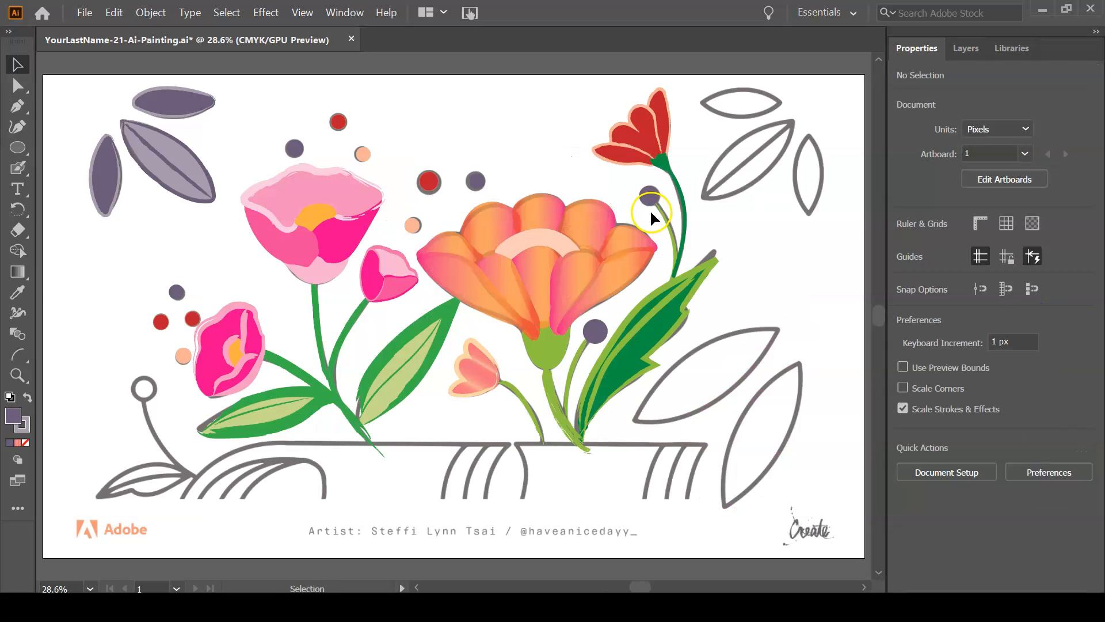
key("ctrl+s")
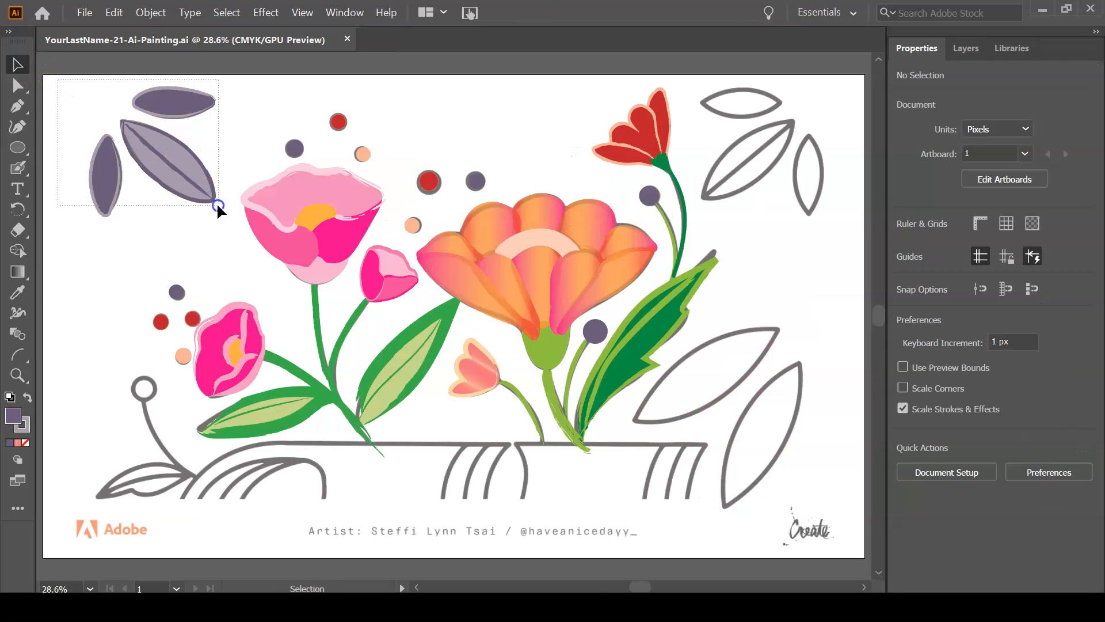
Copy the three purple leaves from the upper-left corner and place the duplicate over the matching outlines in the upper-right corner
left_click_drag(58, 80, 218, 206)
left_click(114, 12)
left_click(132, 75)
left_click(113, 13)
left_click(130, 88)
left_click_drag(483, 324, 775, 182)
right_click(775, 182)
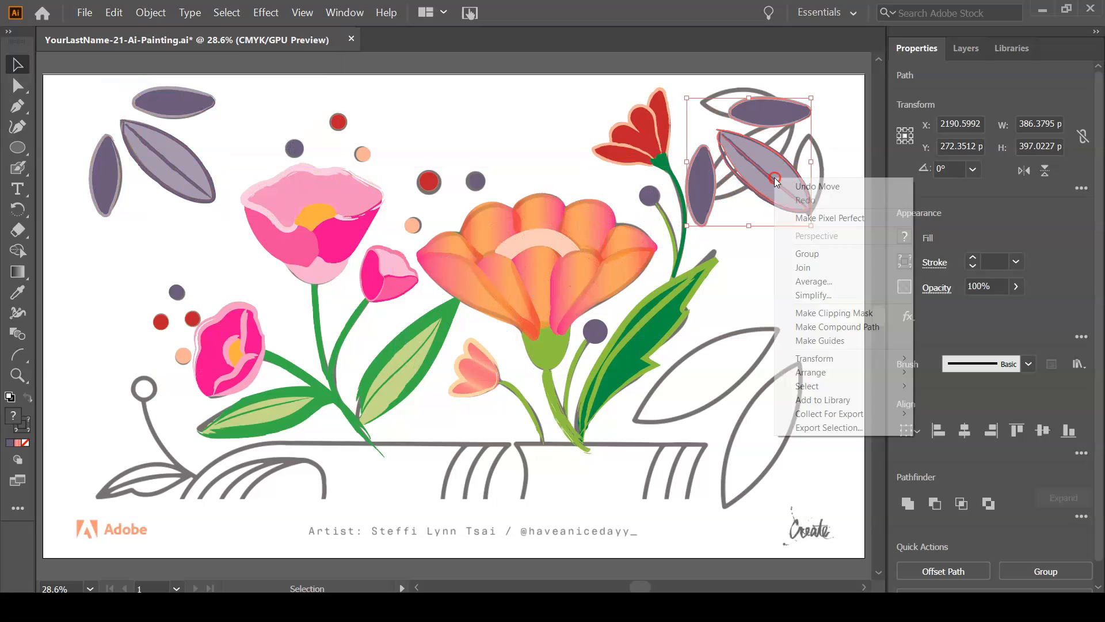
mouse_move(806, 358)
left_click(693, 418)
left_click(353, 420)
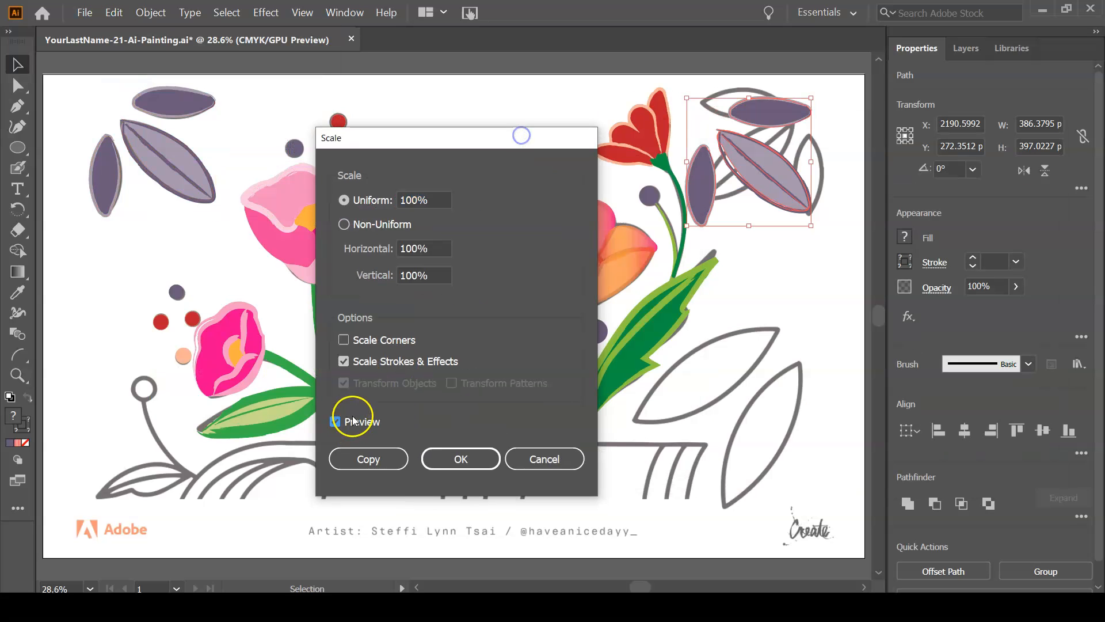
left_click(459, 446)
Reflect the copied leaves across the vertical axis, align them with the upper-right leaf outlines and deselect them
right_click(774, 180)
mouse_move(800, 360)
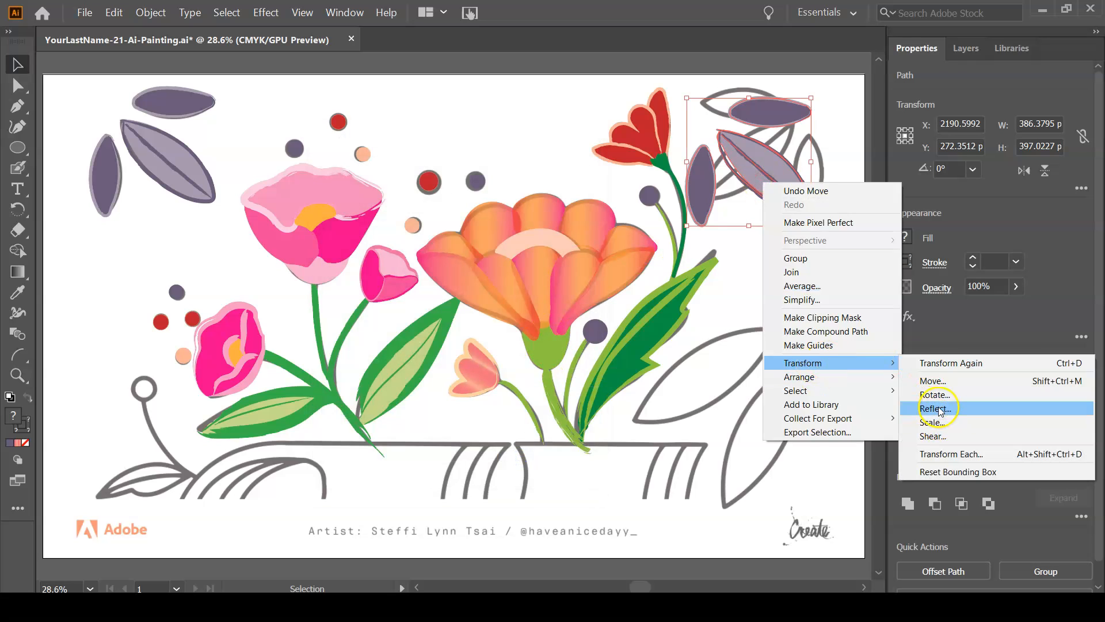
left_click(869, 407)
left_click(206, 454)
left_click_drag(730, 190, 742, 178)
left_click(769, 296)
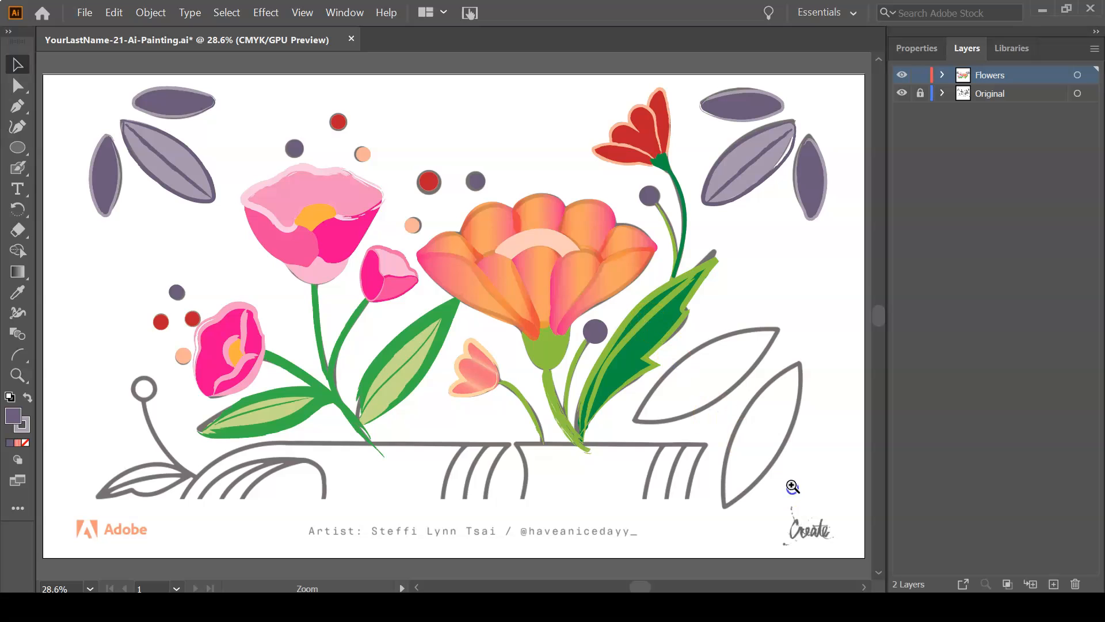
Paint the two large leaves at the lower right as solid light purple shapes with the Blob Brush
left_click(700, 374)
left_click_drag(17, 167, 99, 185)
mouse_move(567, 132)
left_mouse_down()
mouse_move(529, 189)
mouse_move(457, 255)
mouse_move(352, 306)
mouse_move(281, 303)
left_mouse_up()
mouse_move(350, 209)
left_mouse_down()
mouse_move(520, 133)
mouse_move(571, 126)
mouse_move(467, 226)
mouse_move(296, 301)
mouse_move(403, 191)
mouse_move(494, 179)
mouse_move(319, 289)
mouse_move(468, 178)
mouse_move(367, 246)
left_mouse_up()
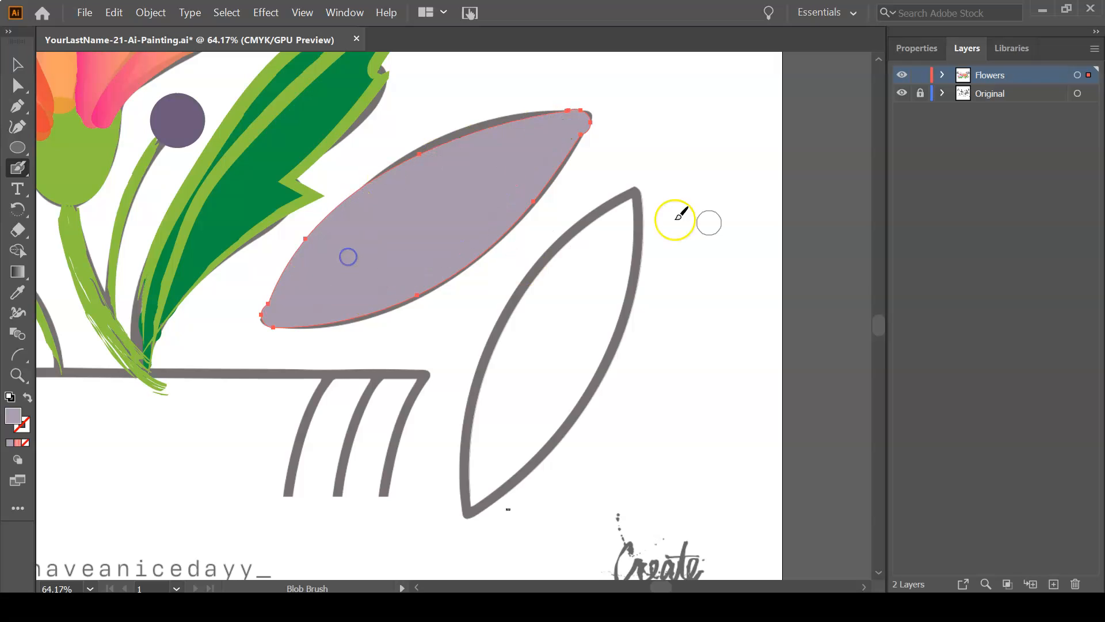
mouse_move(636, 198)
left_mouse_down()
mouse_move(572, 420)
mouse_move(629, 205)
mouse_move(520, 316)
mouse_move(511, 468)
mouse_move(595, 286)
mouse_move(585, 257)
mouse_move(468, 499)
left_mouse_up()
key("ctrl+0")
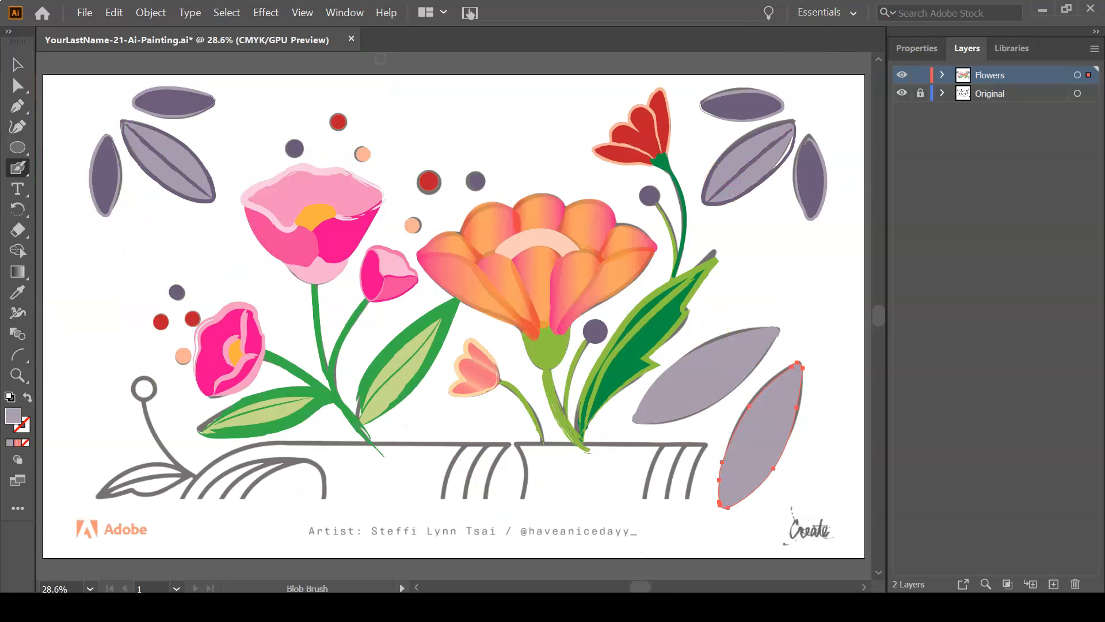
Select both lower-right leaves and fill them with the light blue swatch
left_click(18, 65)
left_click(706, 375, "shift")
left_click(916, 46)
left_click(904, 236)
left_click(778, 390)
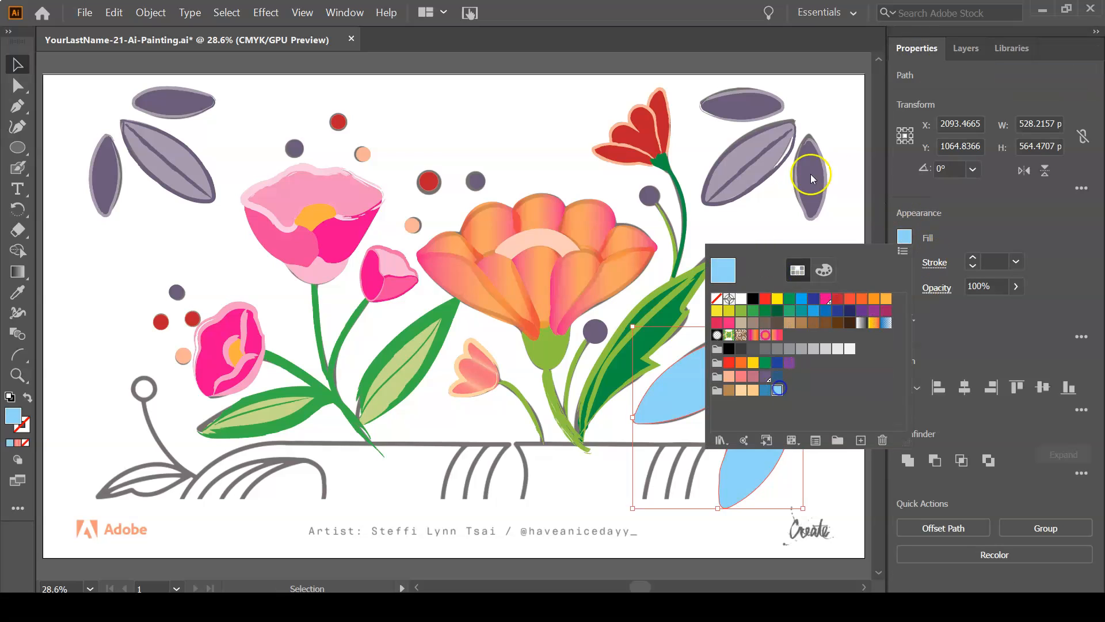
left_click(836, 173)
Give the two light blue leaves a 1 pt stroke in the darker blue swatch
left_click(739, 447)
left_click(719, 368, "shift")
left_click(904, 262)
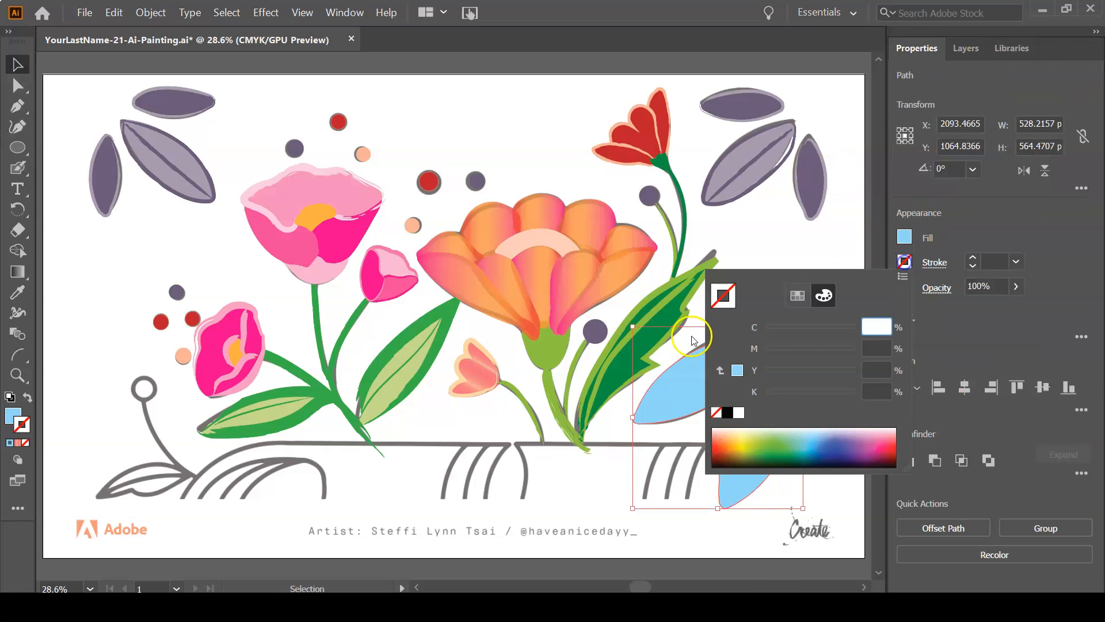
left_click(797, 296)
left_click(776, 412)
left_click(983, 411)
left_click(974, 257)
Apply a rough art brush to the strokes of the two blue leaves and deselect them
left_click(361, 12)
left_click(395, 213)
left_click(1001, 362)
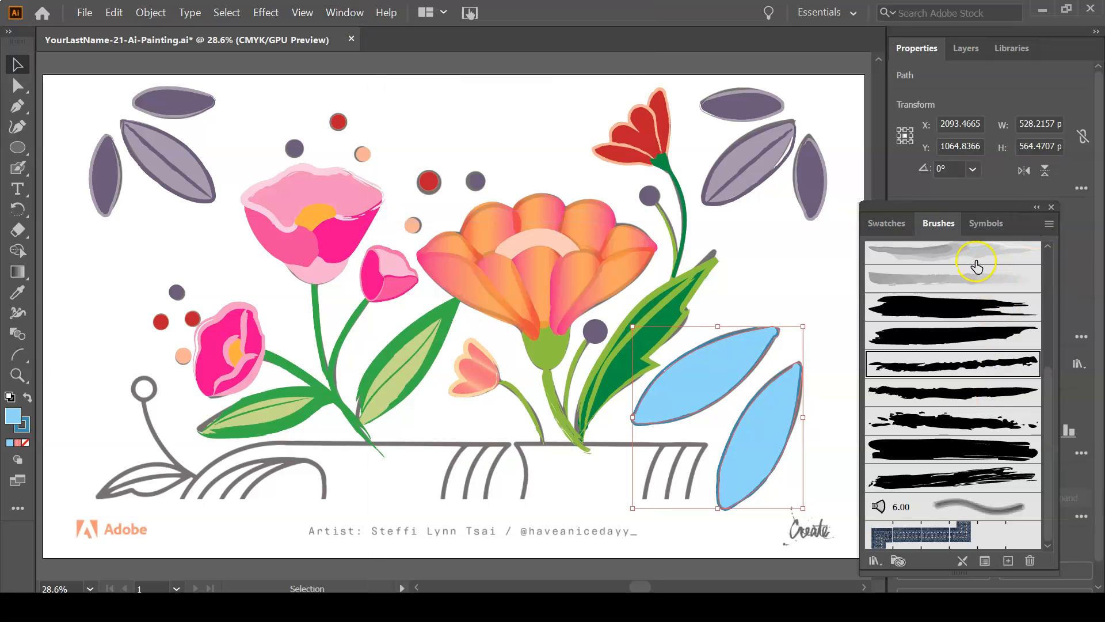
left_click(1051, 208)
left_click(39, 575)
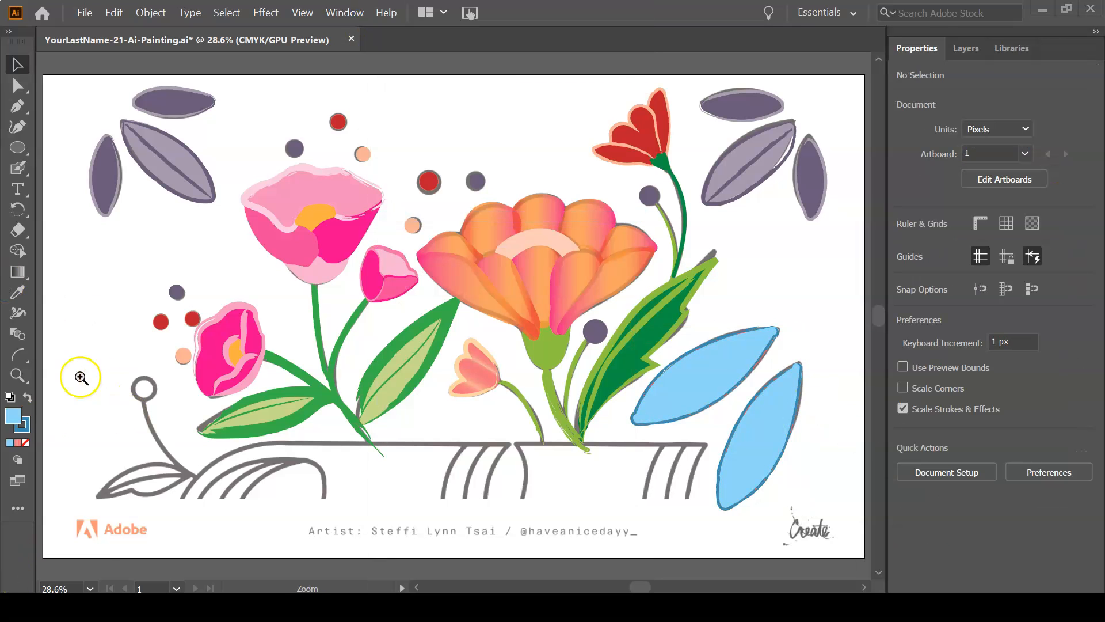
Draw a light blue circle without a stroke over the ring atop the lower-left stem and deselect it
left_click(232, 489, "ctrl")
left_click(371, 288, "ctrl")
left_click_drag(17, 147, 58, 168)
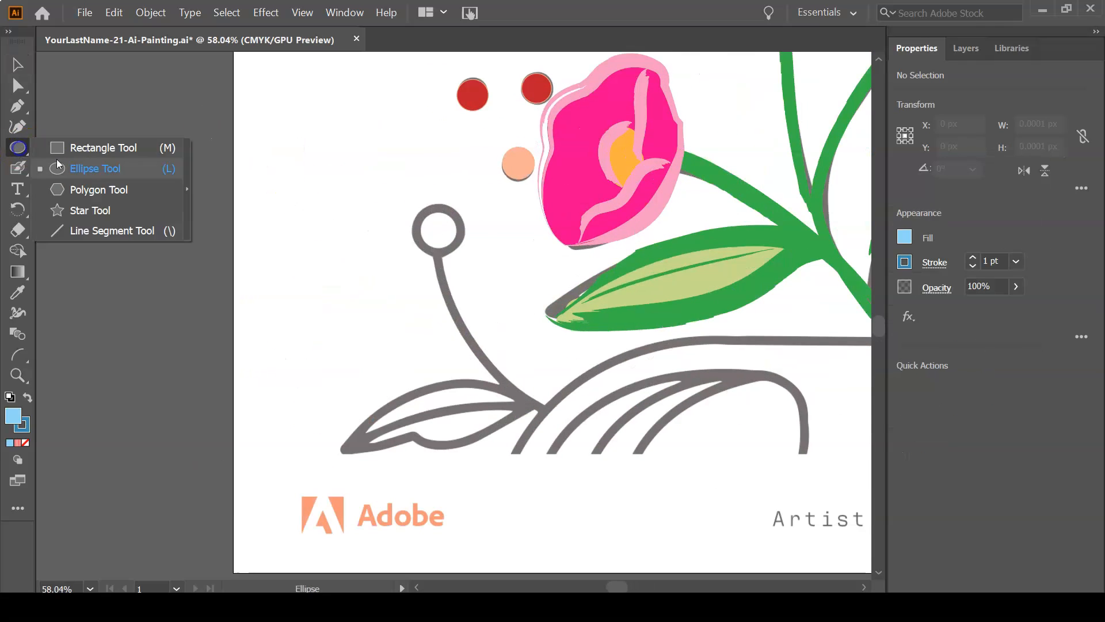
left_click(907, 265)
left_click(717, 324)
left_click(1007, 215)
left_click_drag(411, 203, 463, 248)
left_click(479, 259, "ctrl")
Paint the curved stem below the light blue circle with the rough art brush in light blue
left_click(19, 167)
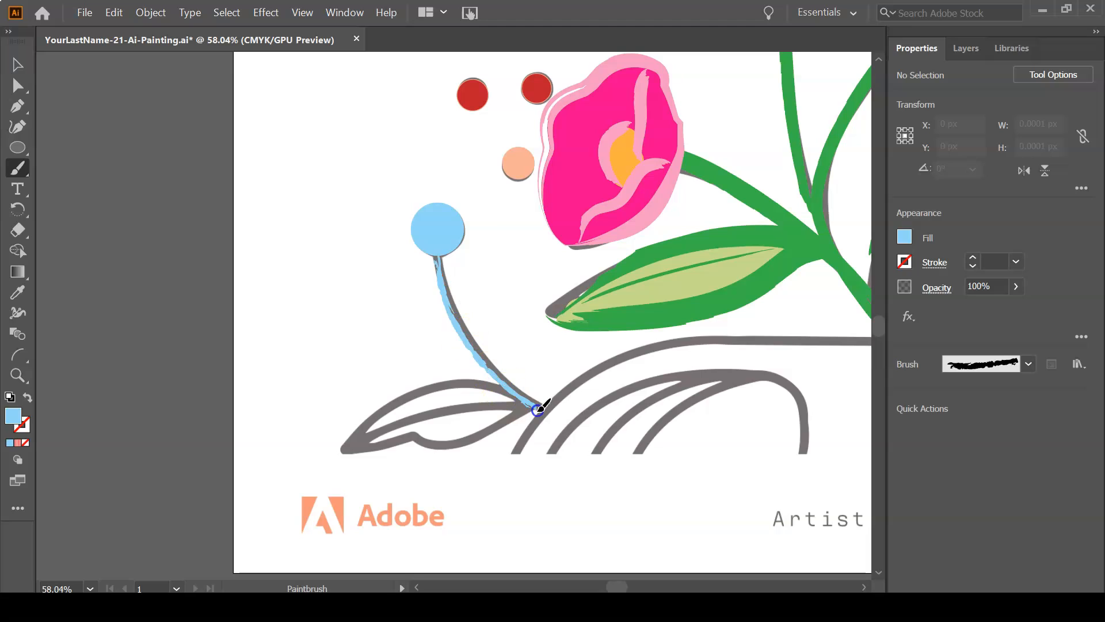
key("shift+x")
left_click(905, 262)
Recolor the stem's stroke teal green and brush the outline and midrib of the leaf at its base
left_click(447, 296, "ctrl")
left_click(450, 310, "ctrl")
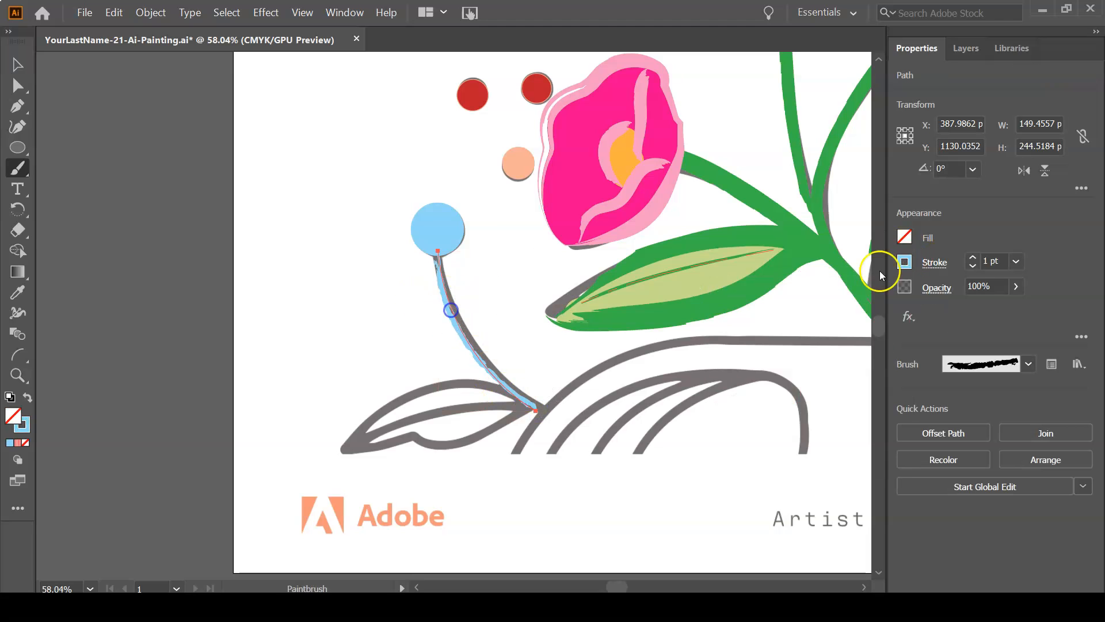
left_click(904, 262)
left_click(792, 336)
left_click(914, 219)
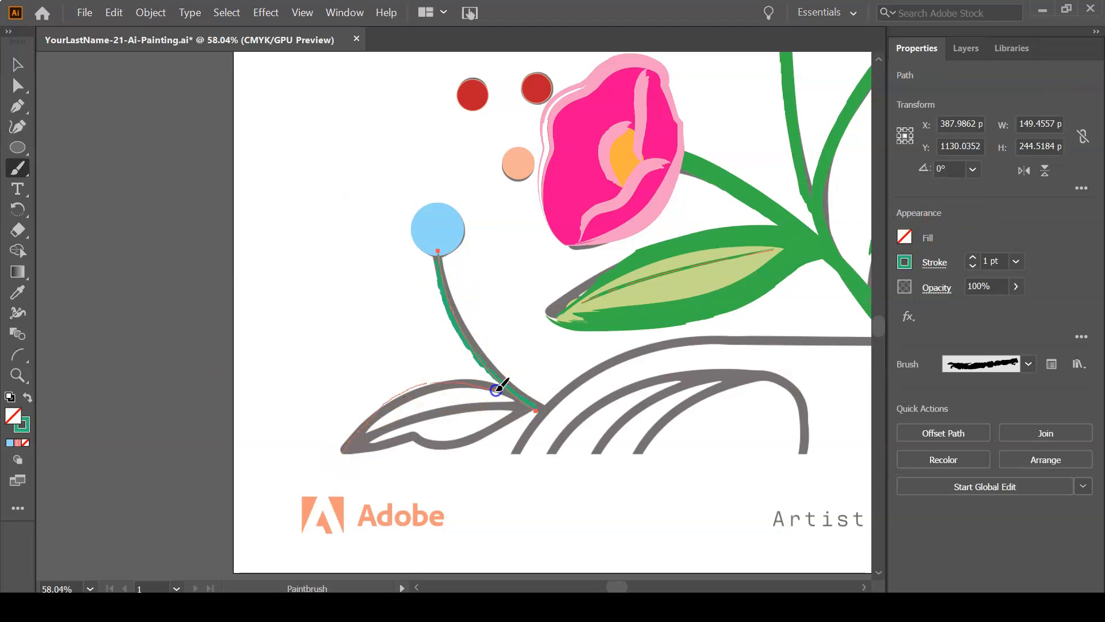
left_click_drag(340, 453, 341, 454)
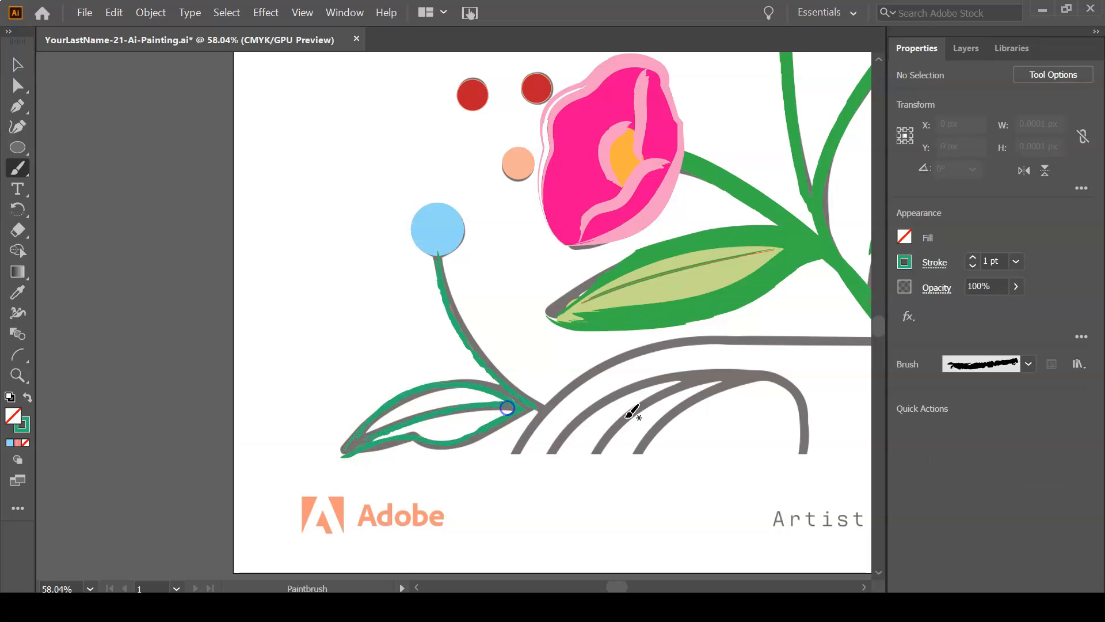
Make the teal green the fill color and convert its swatch, C=75 M=0 Y=75 K=0, to a spot color
left_click(27, 397)
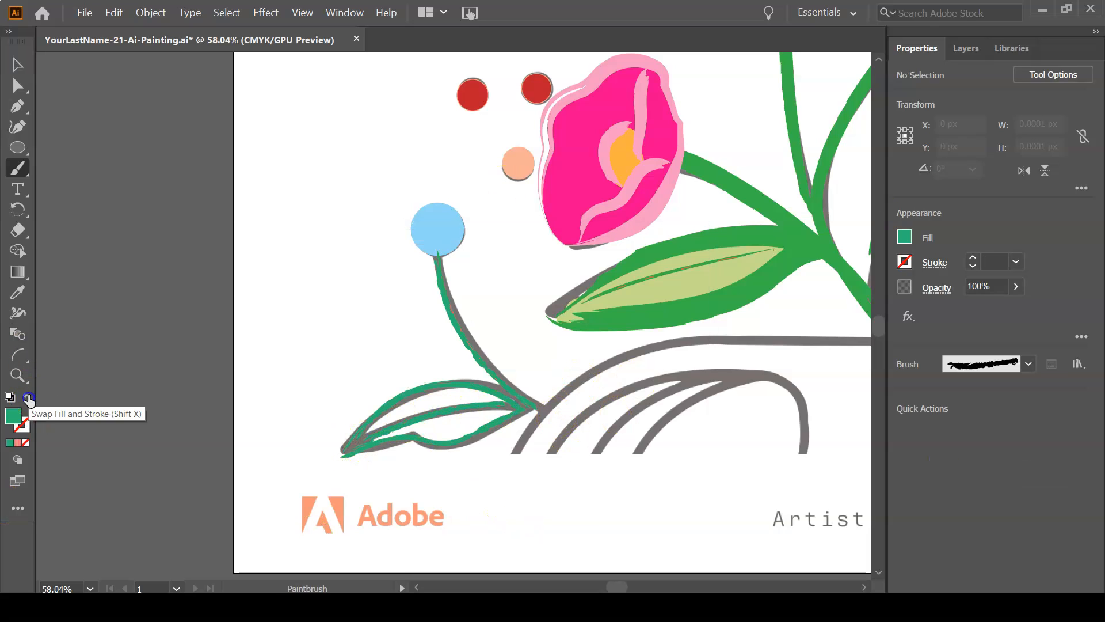
left_click(905, 237)
double_click(789, 311)
left_click(624, 251)
left_click(609, 287)
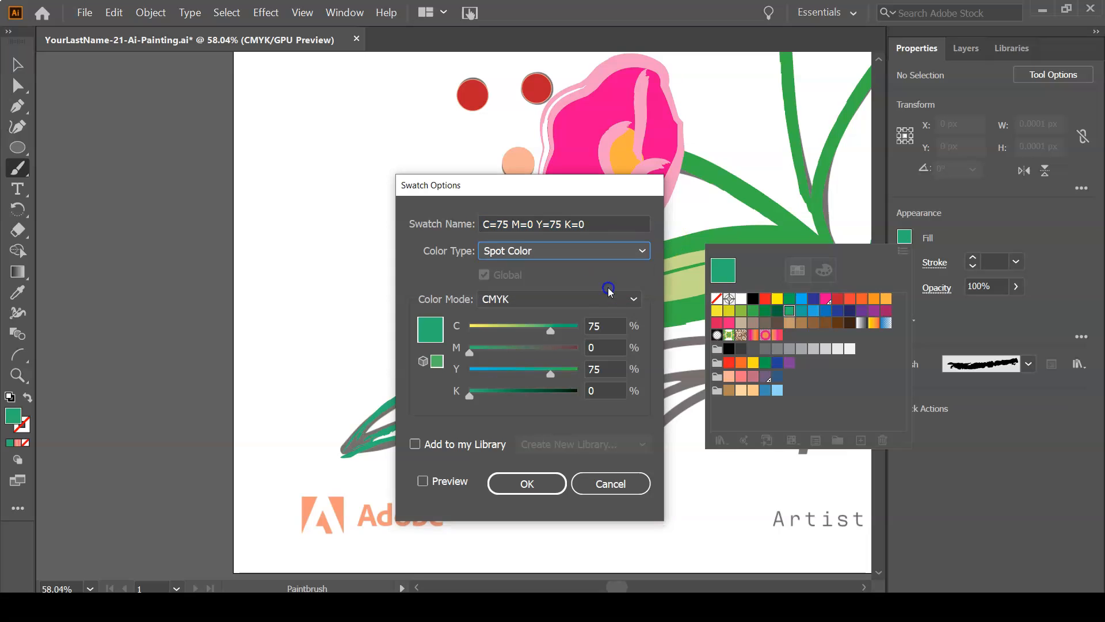
left_click(545, 481)
Hide the Original layer and set the Blob Brush fill to a lighter tint of the teal green swatch
left_click(425, 403, "ctrl")
left_click(424, 403, "ctrl")
left_click(479, 233, "ctrl")
left_click(23, 168)
left_click_drag(24, 168, 79, 185)
left_click(966, 48)
left_click(895, 93)
left_click(917, 48)
left_click(904, 236)
left_click(825, 270)
left_click_drag(855, 306, 805, 305)
Fill the lower-left leaf's interior with the light green tint, send it behind the outline and deselect it
left_click_drag(510, 279, 665, 252)
right_click(548, 271)
mouse_move(583, 478)
left_click(733, 520)
mouse_move(645, 261)
left_mouse_down()
mouse_move(535, 304)
mouse_move(514, 291)
mouse_move(506, 230)
mouse_move(536, 236)
mouse_move(580, 222)
mouse_move(651, 232)
mouse_move(488, 299)
mouse_move(436, 247)
mouse_move(490, 232)
mouse_move(339, 314)
mouse_move(351, 317)
mouse_move(343, 326)
mouse_move(290, 353)
left_mouse_up()
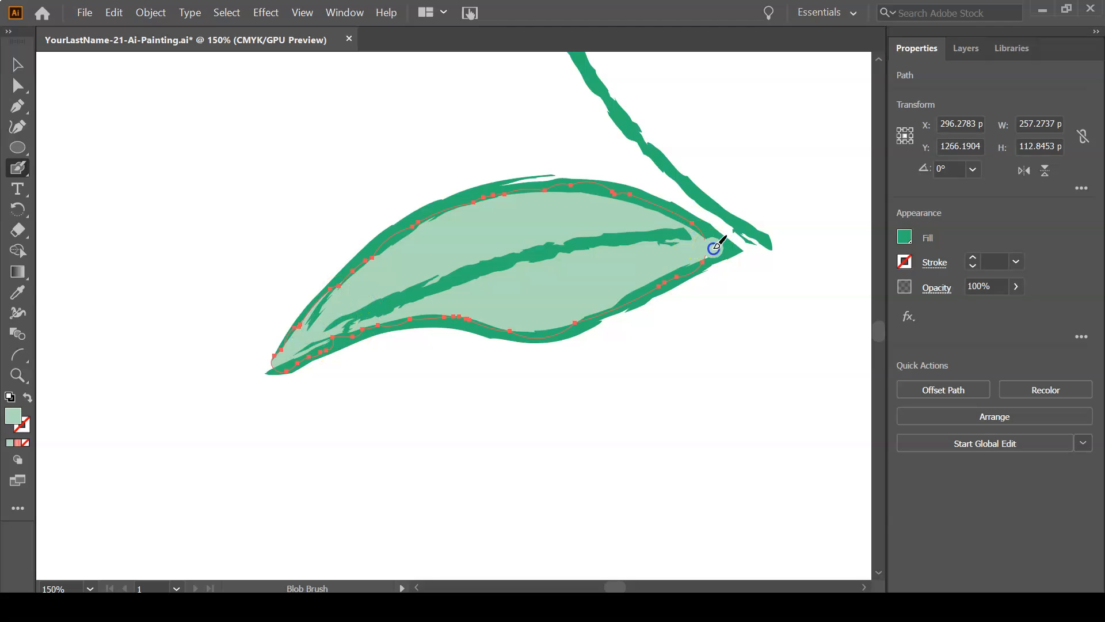
key("ctrl+minus")
key("ctrl+minus")
key("ctrl+minus")
key("ctrl+minus")
left_click(613, 326, "ctrl")
key("ctrl+0")
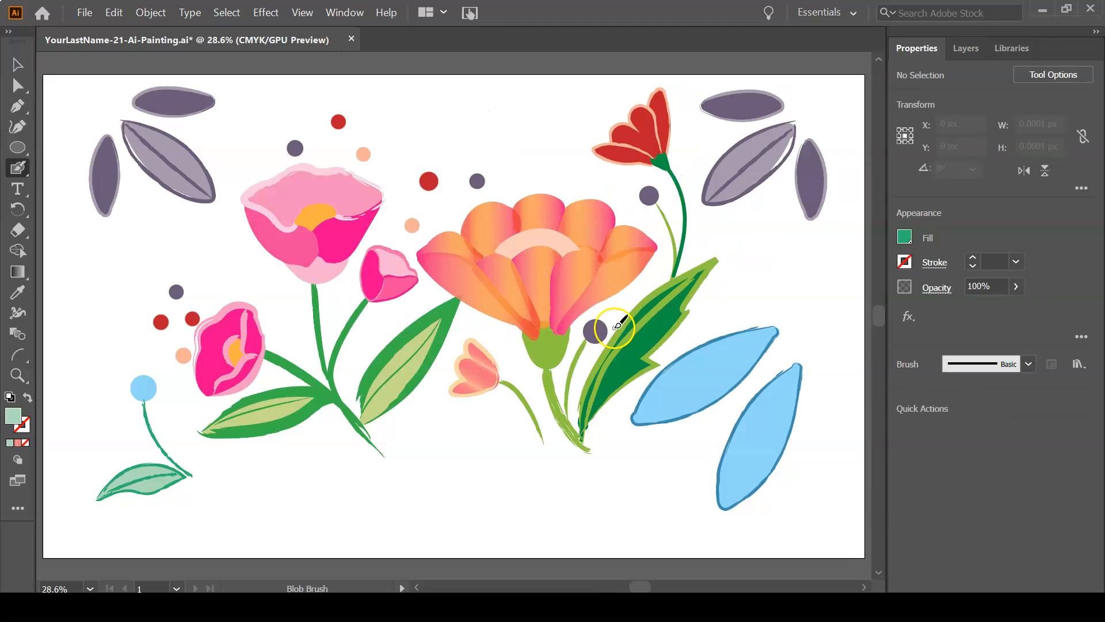
Fill the white gap inside the upper-right diagonal leaf with its light purple using the Blob Brush
left_click(717, 127)
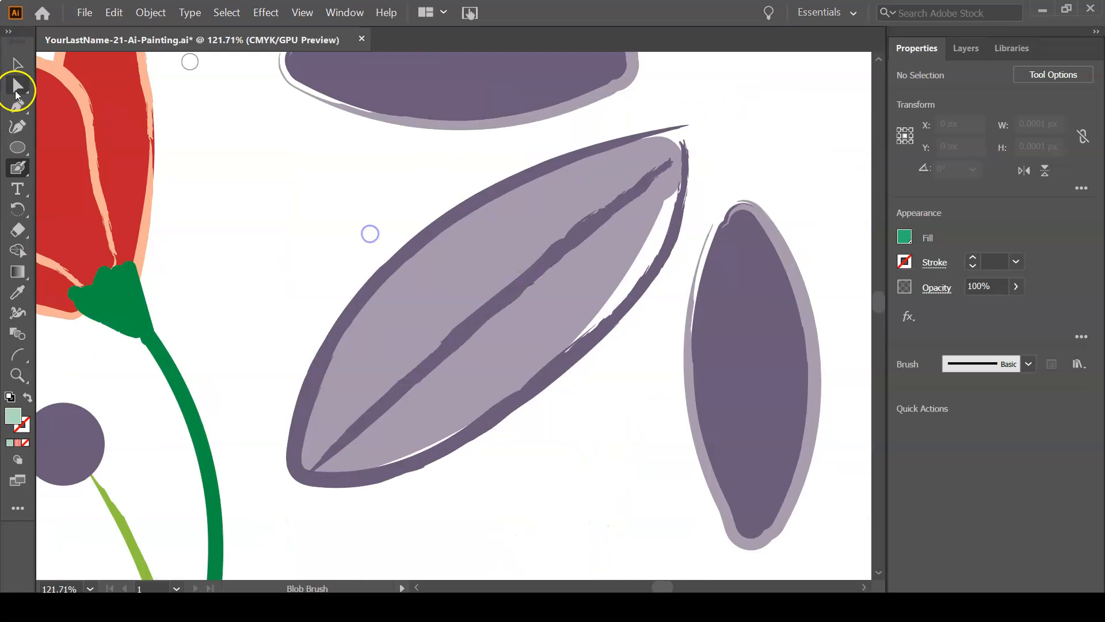
left_click(581, 268, "ctrl")
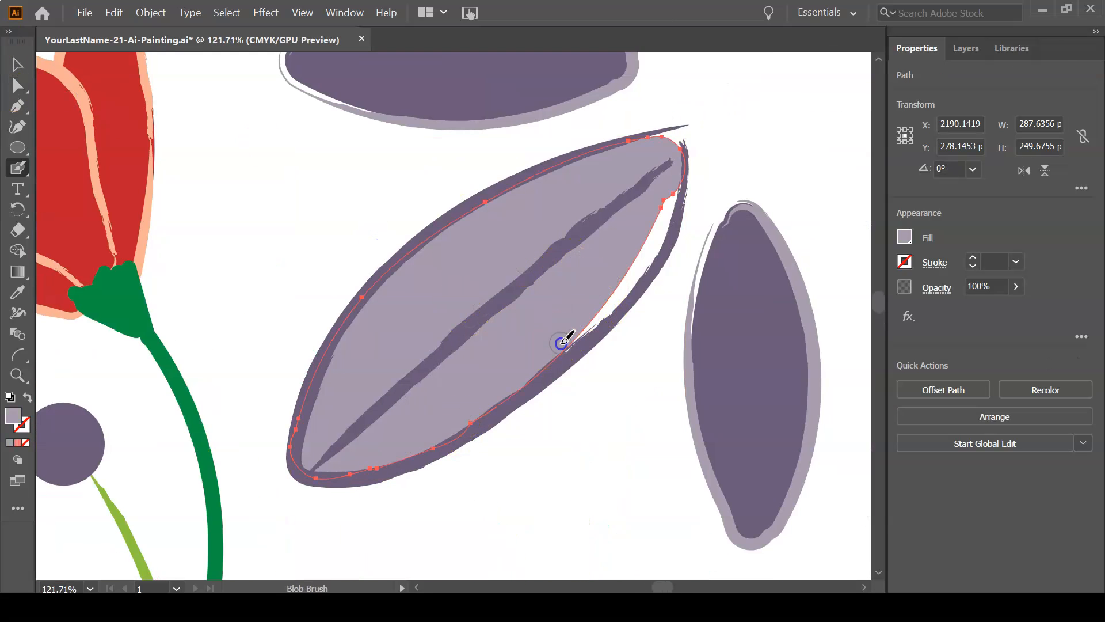
left_click_drag(670, 193, 669, 202)
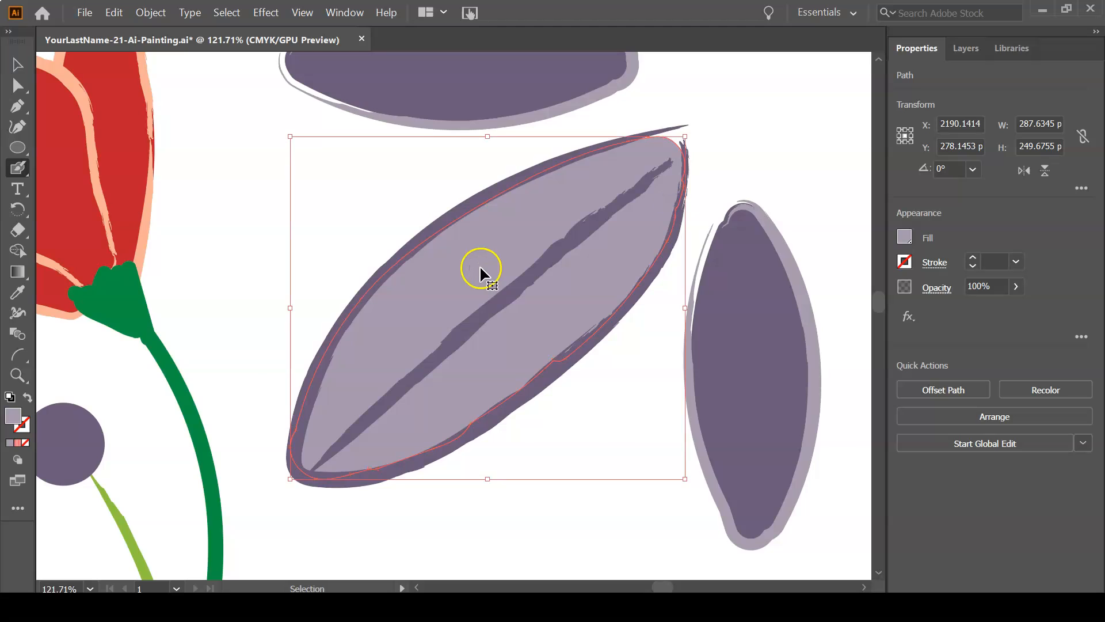
key("ctrl+0")
Select the two blue leaves and set their stroke weight to 2 pt
left_click(729, 388, "ctrl")
left_click(730, 389, "ctrl")
left_click(15, 64)
left_click(296, 314)
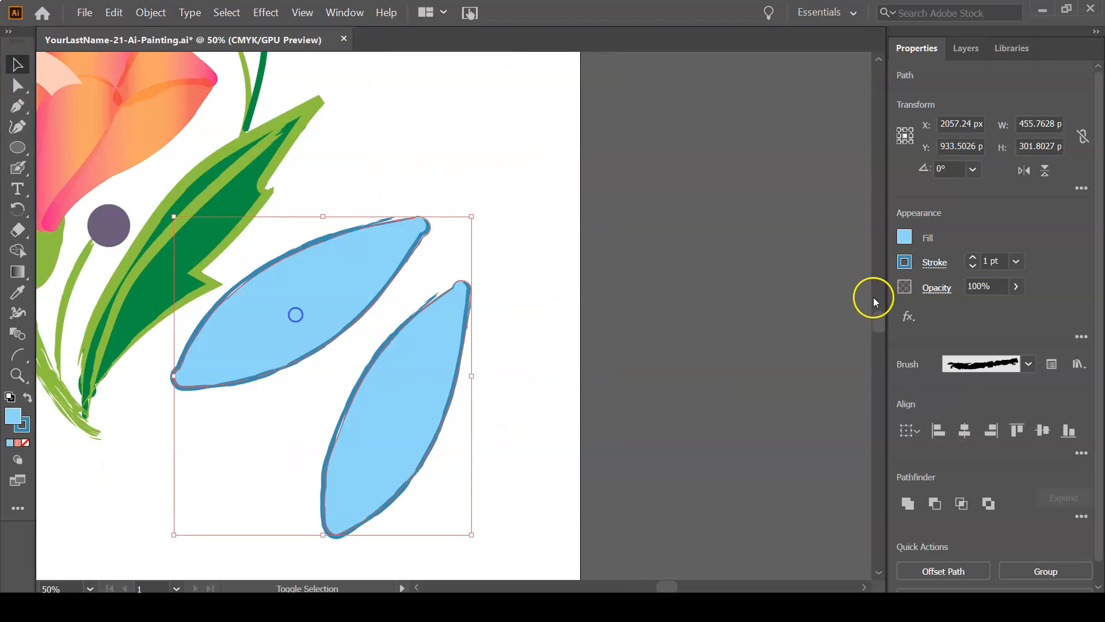
left_click(973, 257)
Fill the two blue leaves with the blue-to-white gradient swatch and deselect them
left_click(904, 237)
left_click(797, 270)
left_click(887, 323)
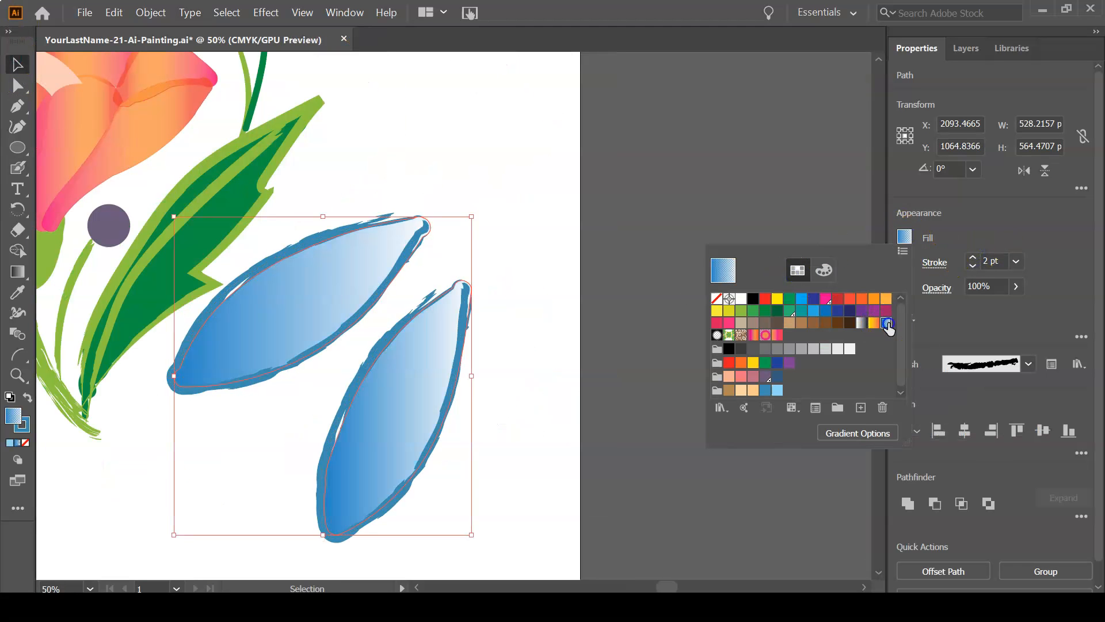
left_click(765, 151)
key("ctrl+0")
left_click(398, 534)
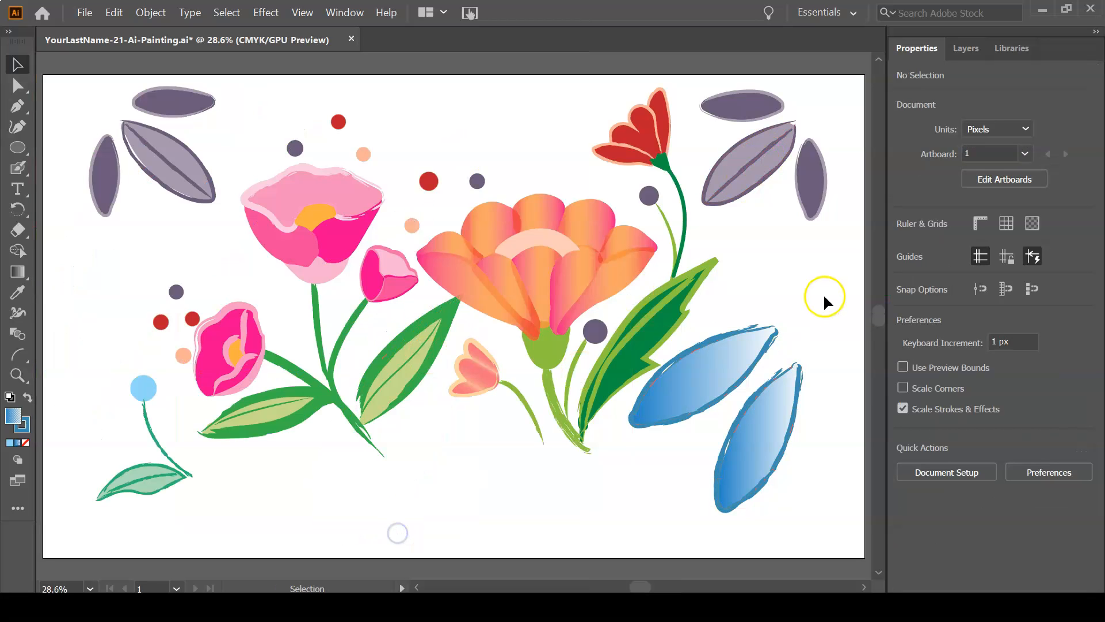
Fill the white gap in the upper-left diagonal leaf with its light purple and show the Original layer again
left_click_drag(101, 106, 231, 138)
left_click(328, 286)
key("shift+b")
left_click_drag(291, 321, 308, 360)
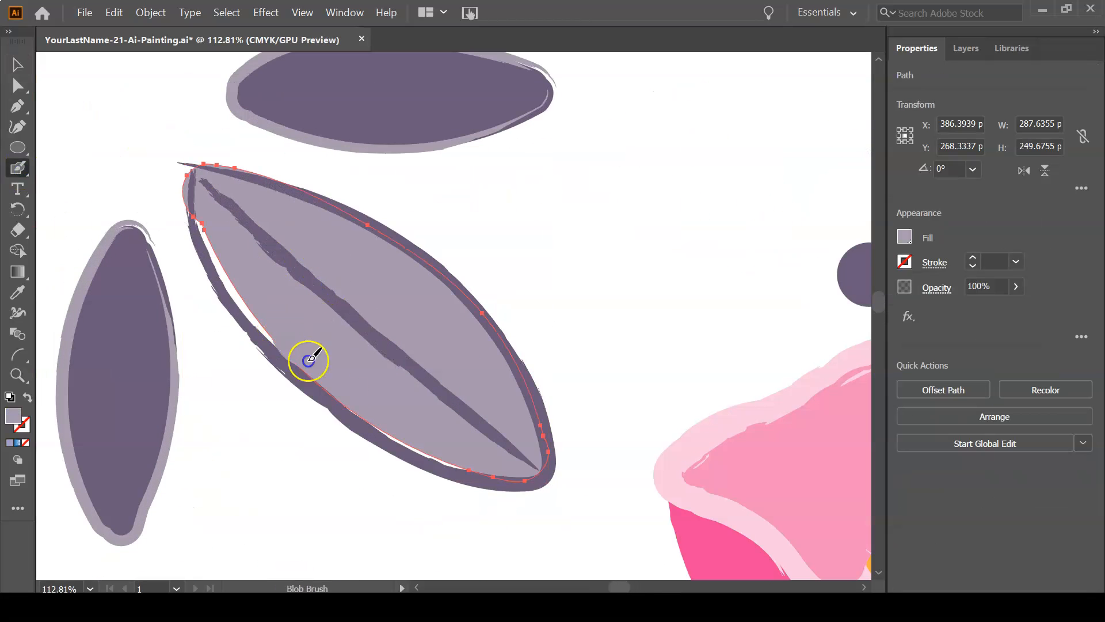
left_click_drag(249, 314, 190, 212)
key("ctrl+0")
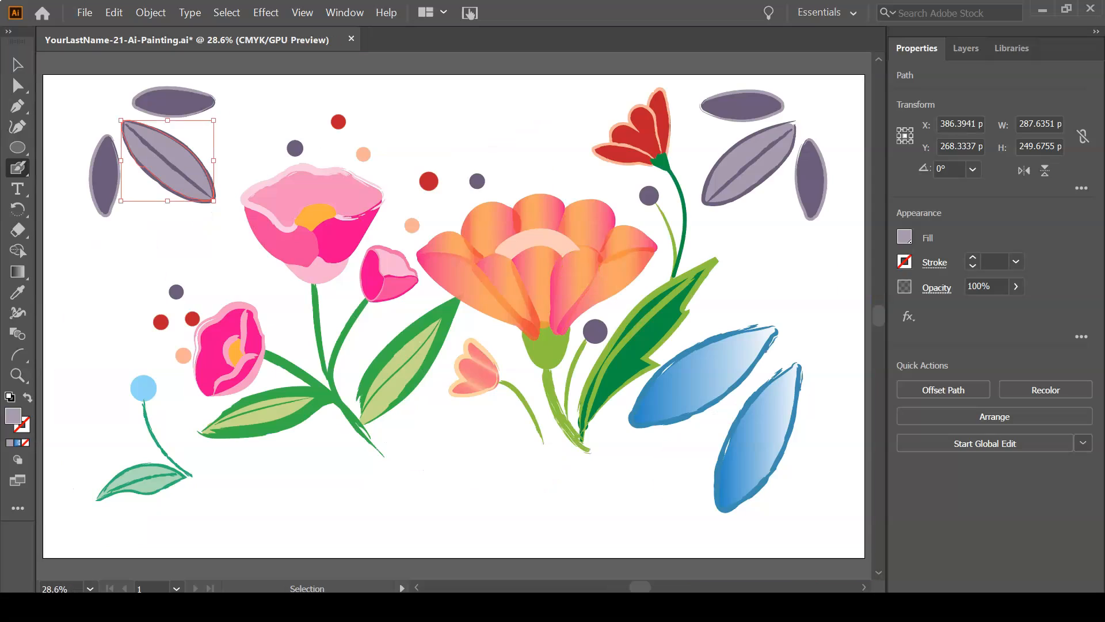
left_click(966, 48)
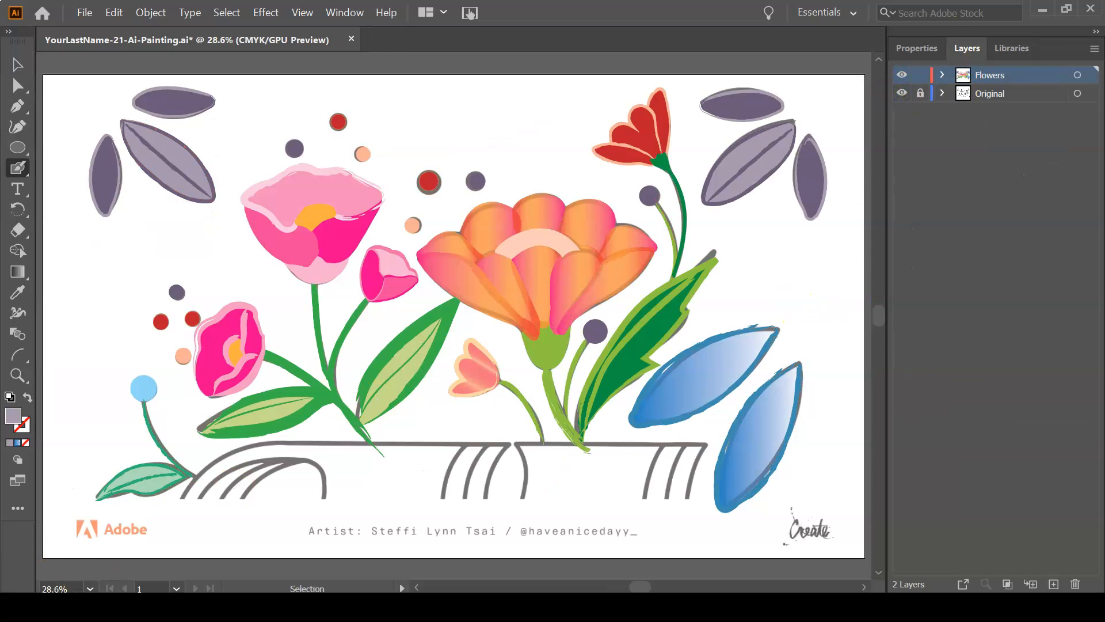
Remove the stroke of the red dot nearest the small pink flower and fill it with the darker blue swatch
left_click(17, 63)
left_click(192, 318)
left_click(916, 48)
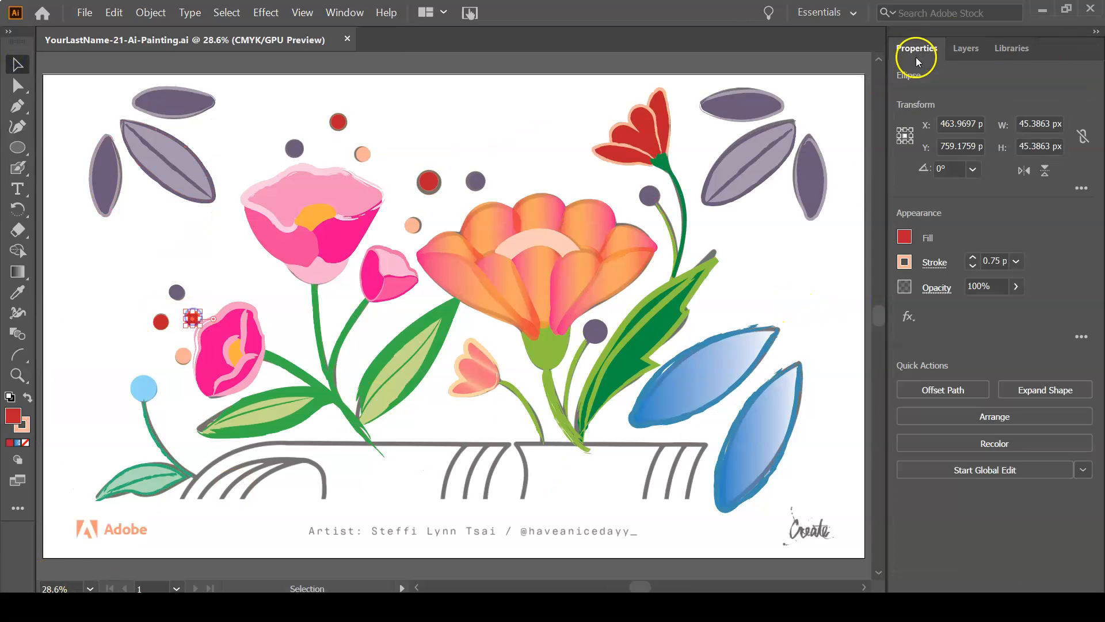
left_click(904, 262)
left_click(904, 237)
left_click(765, 414)
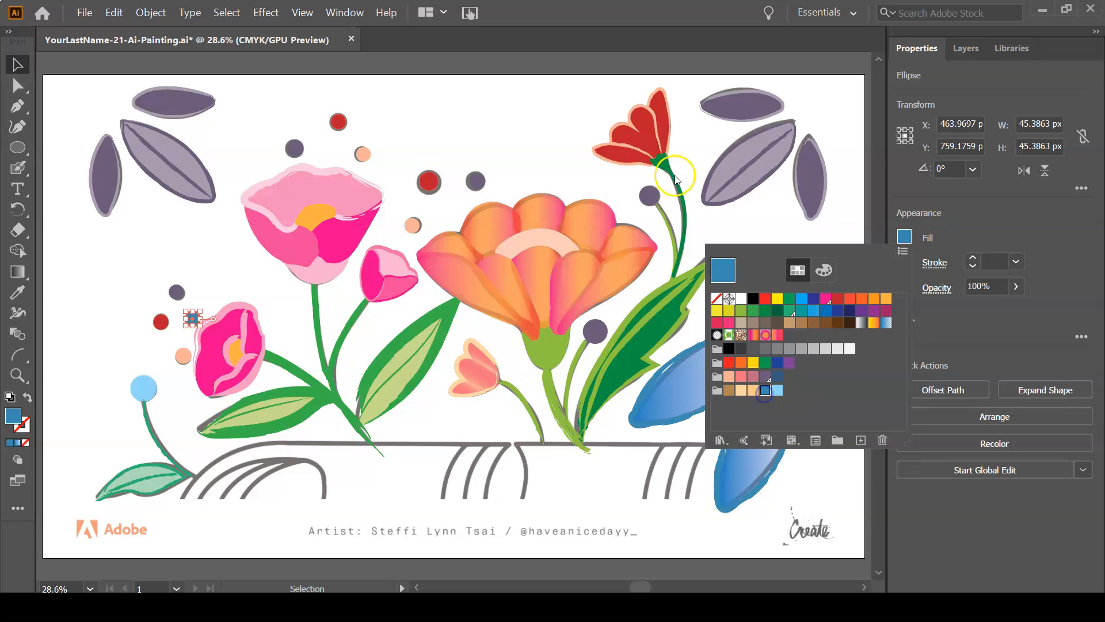
Recolor the large red dot above the orange flower with the darker blue swatch, without a stroke, and deselect it
left_click(429, 182)
left_click(904, 262)
left_click(765, 414)
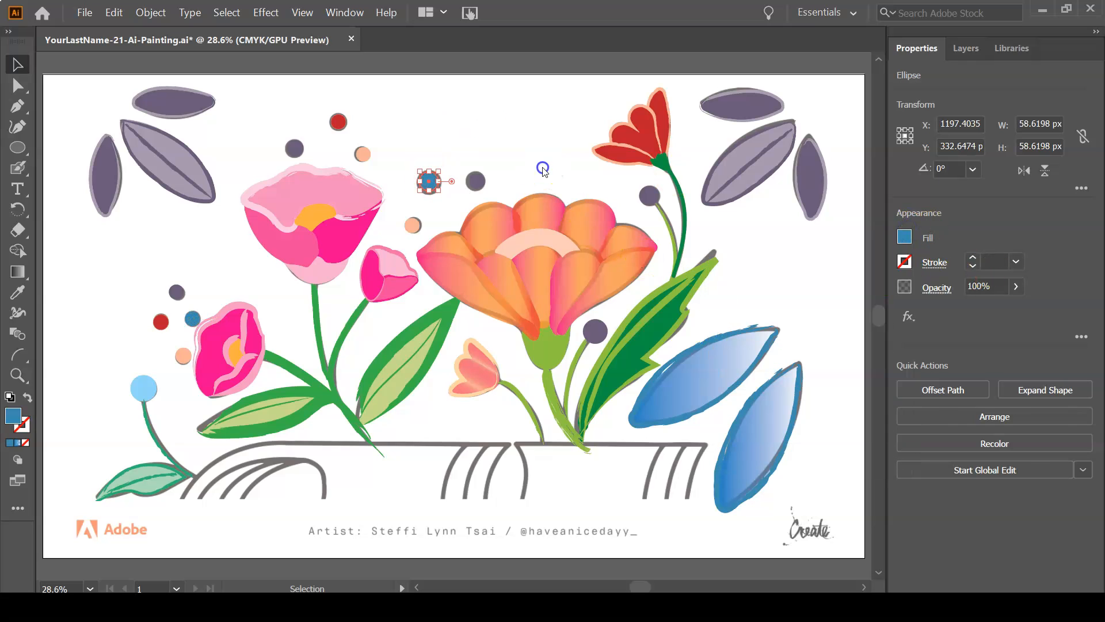
left_click(542, 167)
Draw a 2550 by 1500 px blue rectangle covering the whole artboard and send it behind the artwork
key("ctrl+minus")
left_click(17, 148)
left_click(87, 145)
left_click_drag(95, 105, 813, 527)
left_click(18, 64)
right_click(243, 157)
mouse_move(323, 367)
left_click(447, 409)
Convert the background rectangle's blue swatch to a spot color and set its fill tint to 21%
left_click(903, 240)
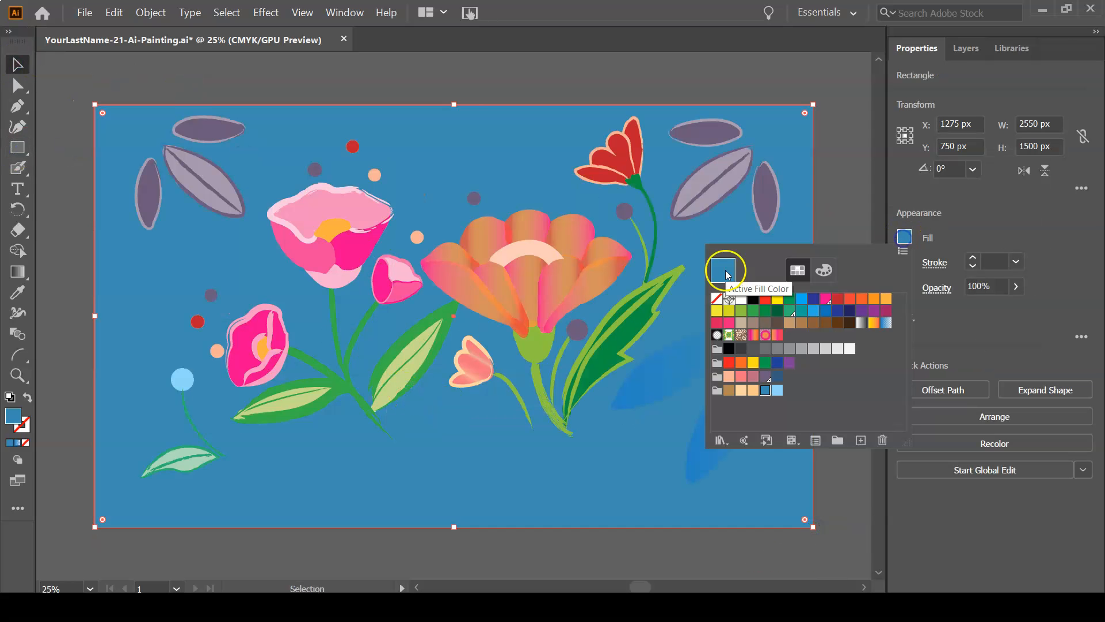
double_click(765, 392)
left_click(616, 252)
left_click(575, 289)
left_click(531, 482)
left_click(824, 270)
left_click_drag(806, 300, 780, 307)
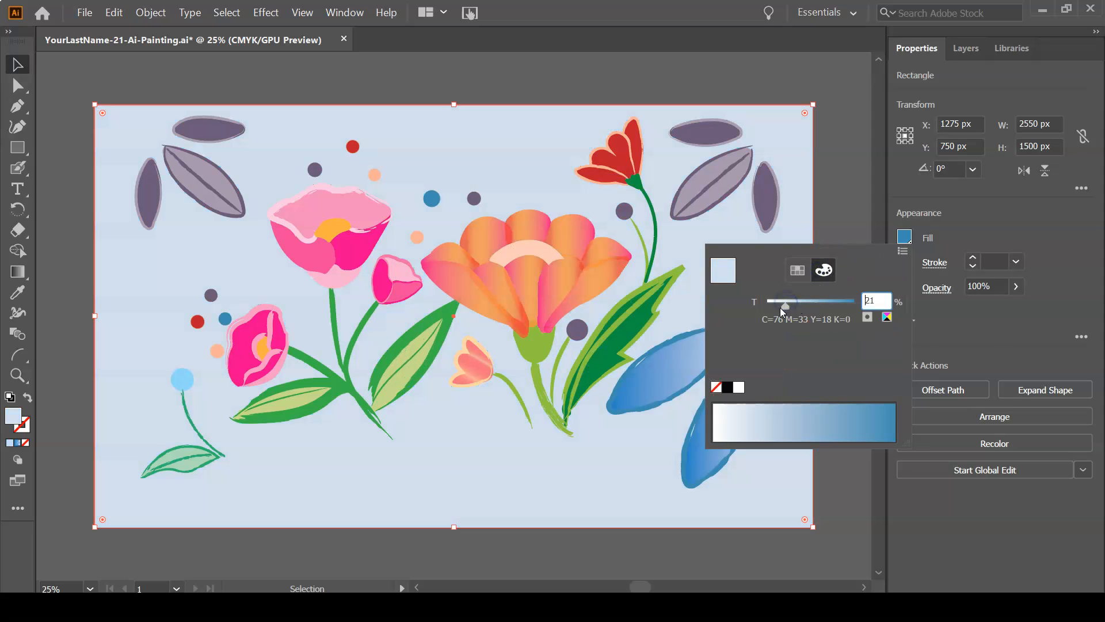